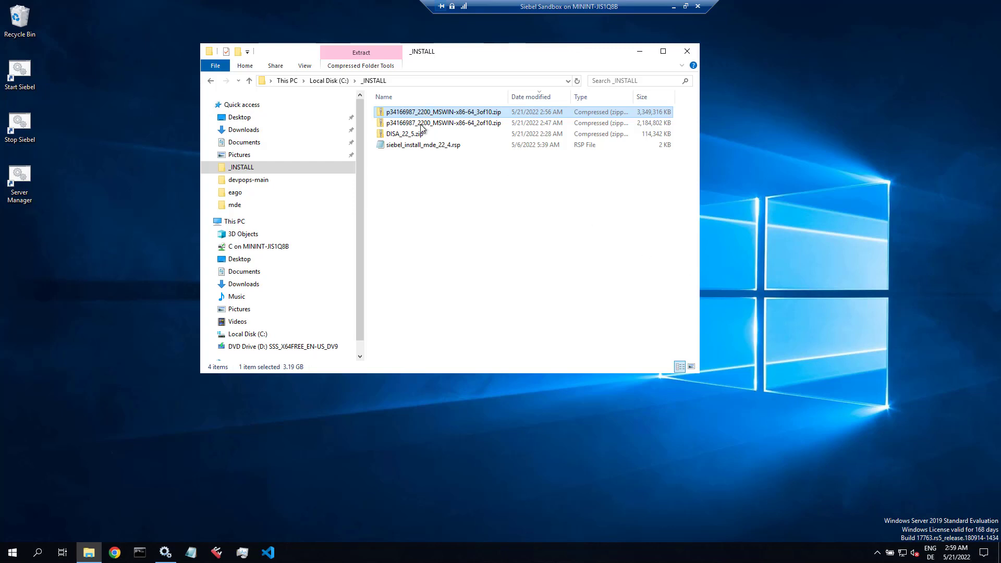
Step: Extract both p34166987 archive parts into the current folder, then permanently delete them
{"action": "left_click", "coordinate": [421, 125]}
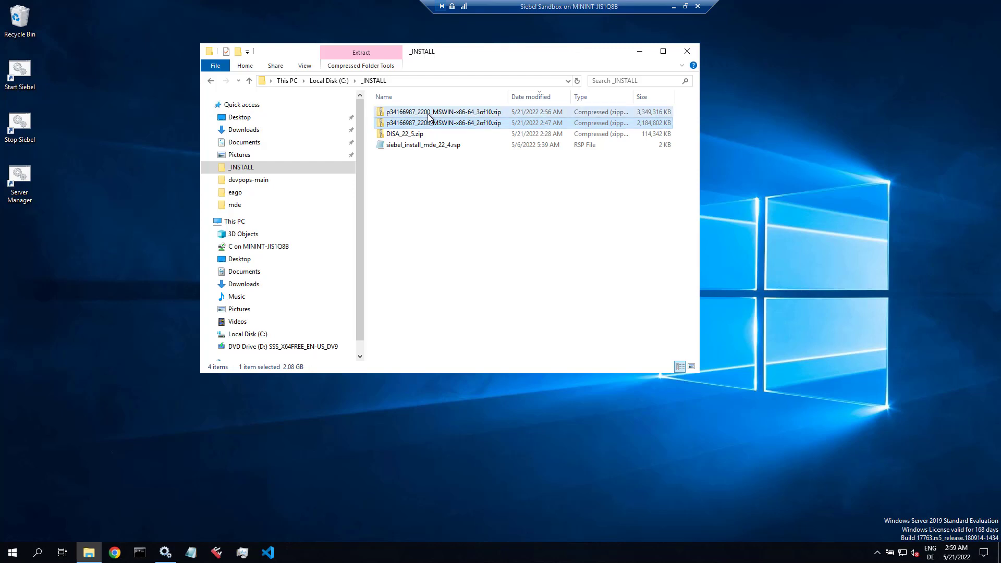
{"action": "left_click", "coordinate": [428, 115], "text": "ctrl"}
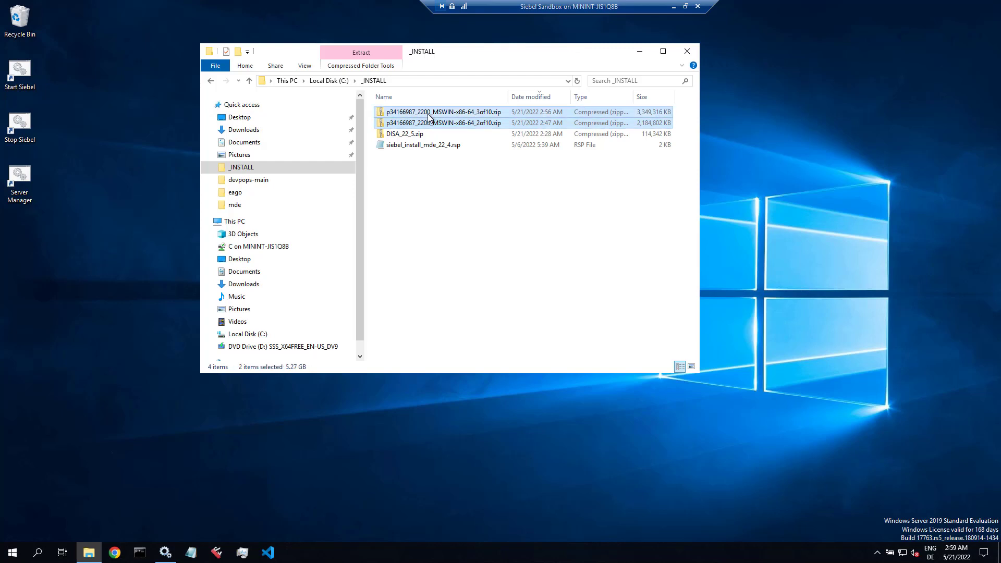
{"action": "right_click", "coordinate": [428, 114]}
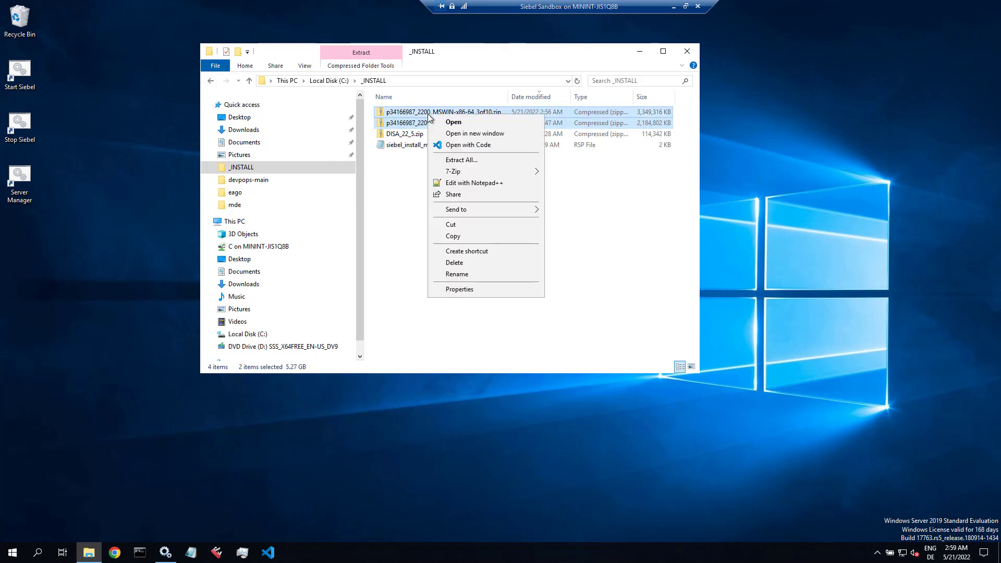
{"action": "mouse_move", "coordinate": [471, 173]}
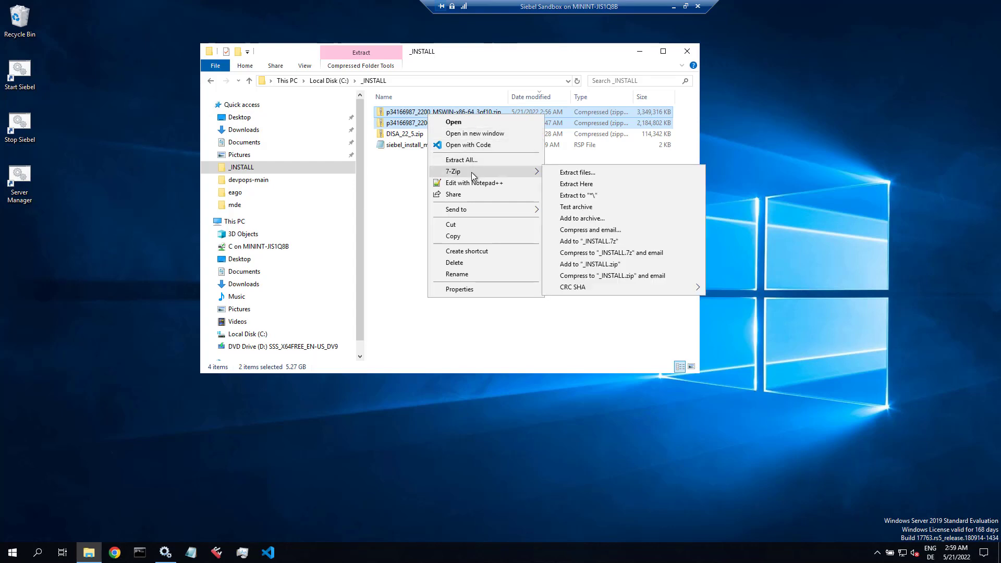
{"action": "left_click", "coordinate": [573, 183]}
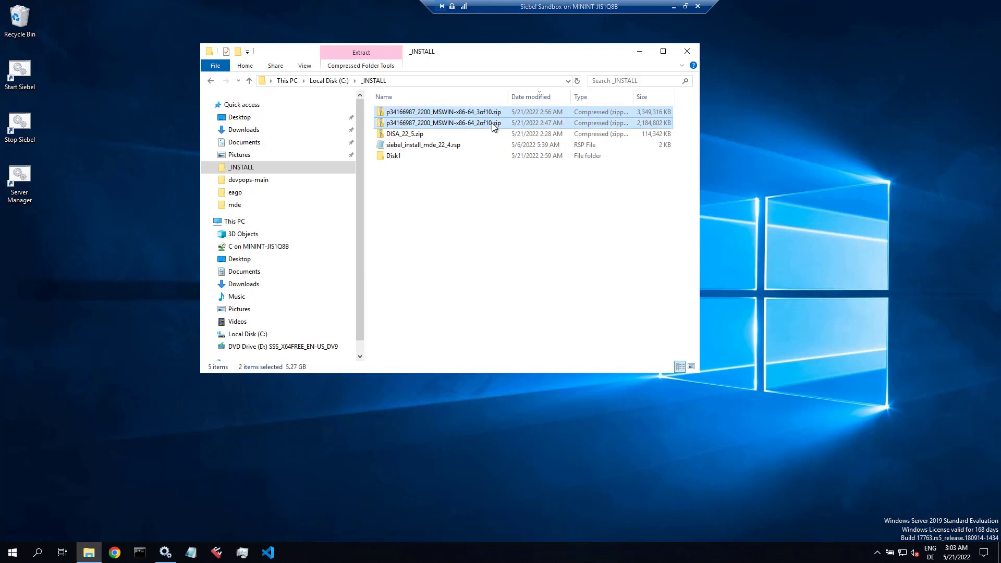
{"action": "key", "text": "shift+Delete"}
{"action": "key", "text": "Return"}
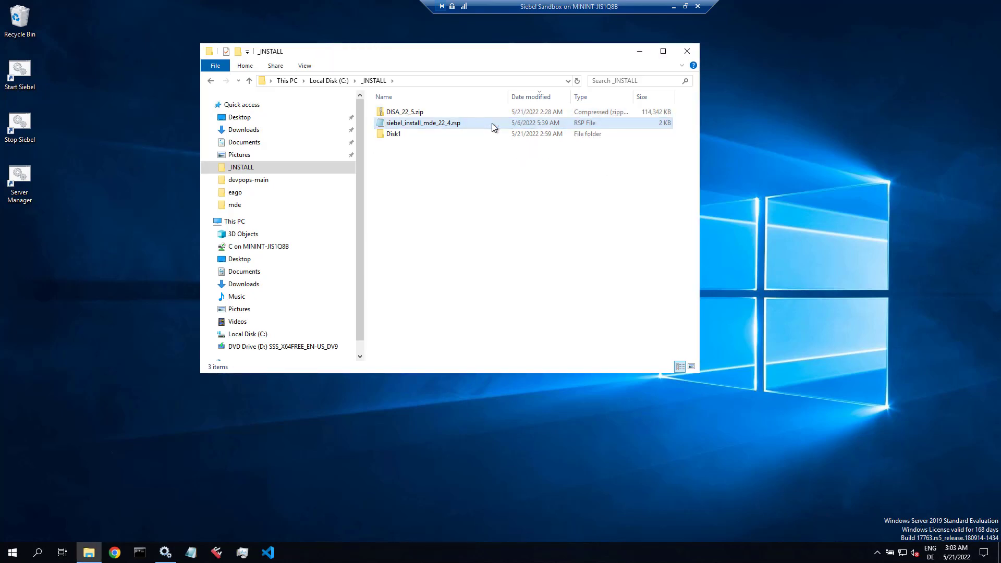
Step: Run setup.bat from Disk1\install as administrator
{"action": "double_click", "coordinate": [402, 133]}
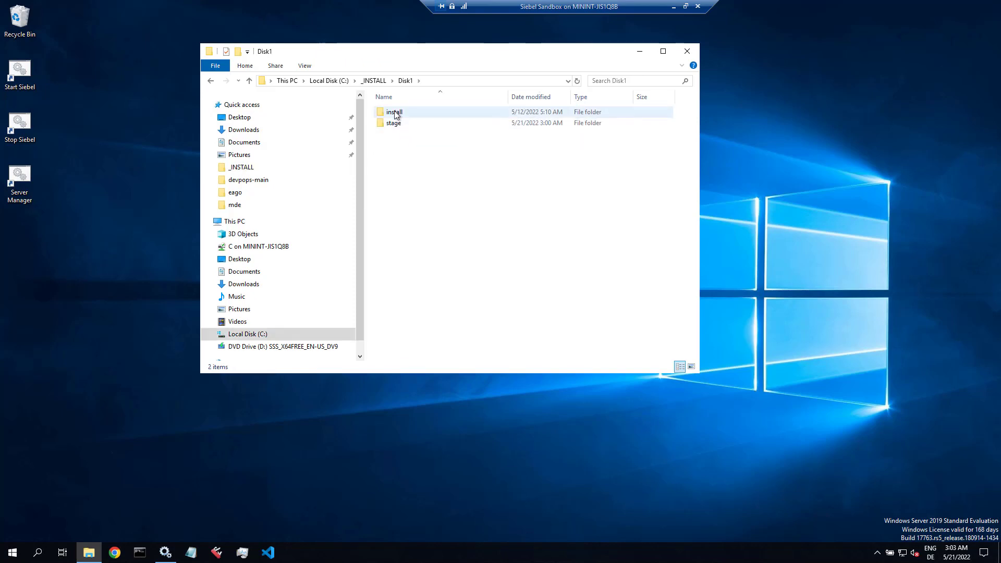
{"action": "double_click", "coordinate": [395, 112]}
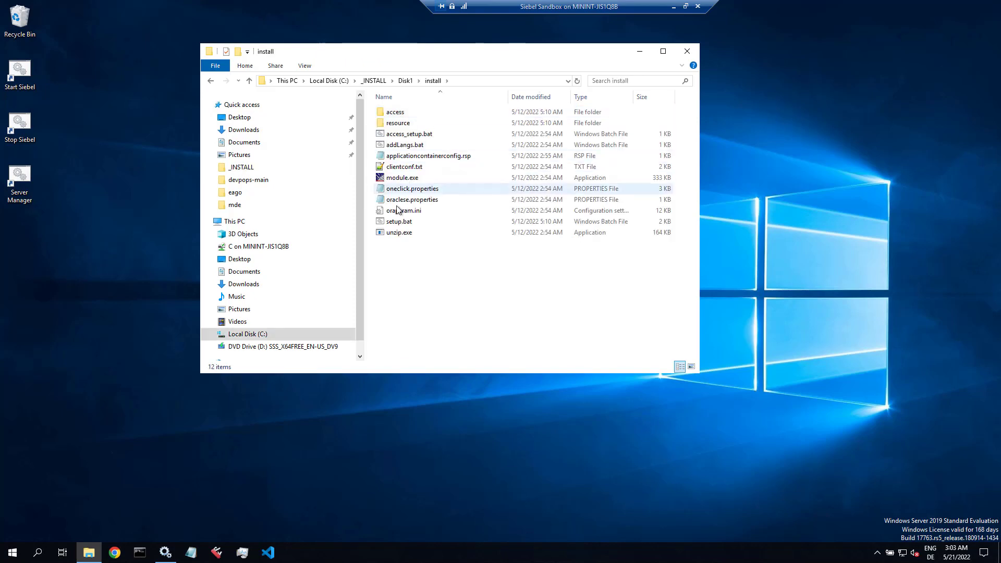
{"action": "right_click", "coordinate": [392, 223]}
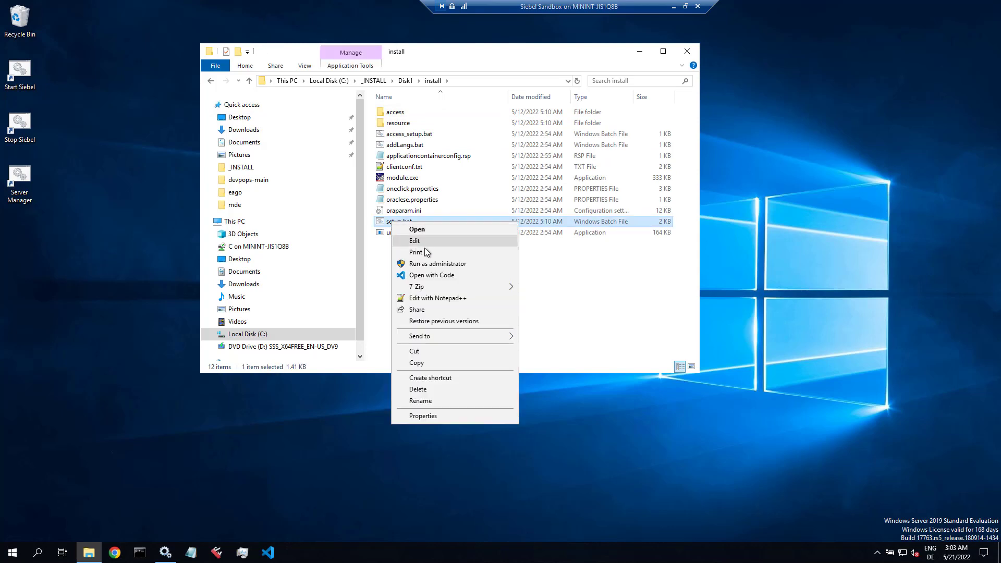
{"action": "left_click", "coordinate": [423, 264]}
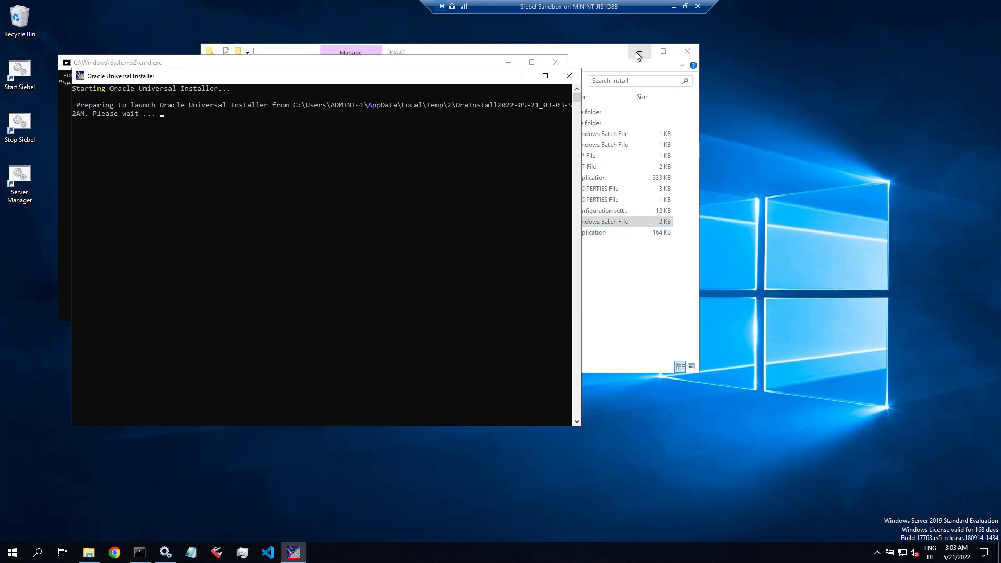
Step: Minimize the file browser, installer console and command prompt windows
{"action": "left_click", "coordinate": [639, 52]}
{"action": "left_click", "coordinate": [522, 75]}
{"action": "left_click", "coordinate": [508, 62]}
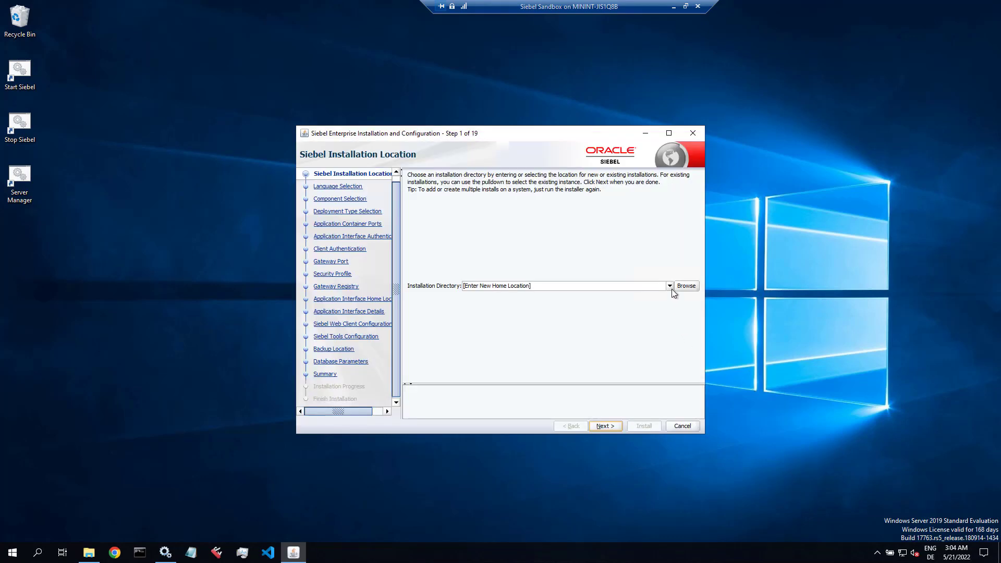
Step: Select the existing C:\Siebel\mde installation directory and advance through Backup Location to Database Parameters
{"action": "left_click", "coordinate": [671, 288]}
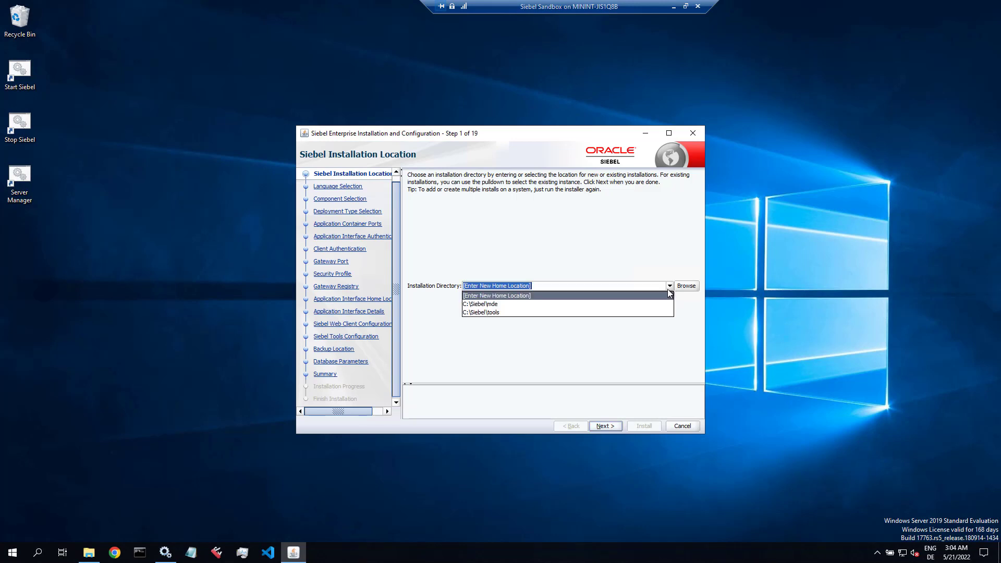
{"action": "left_click", "coordinate": [495, 304]}
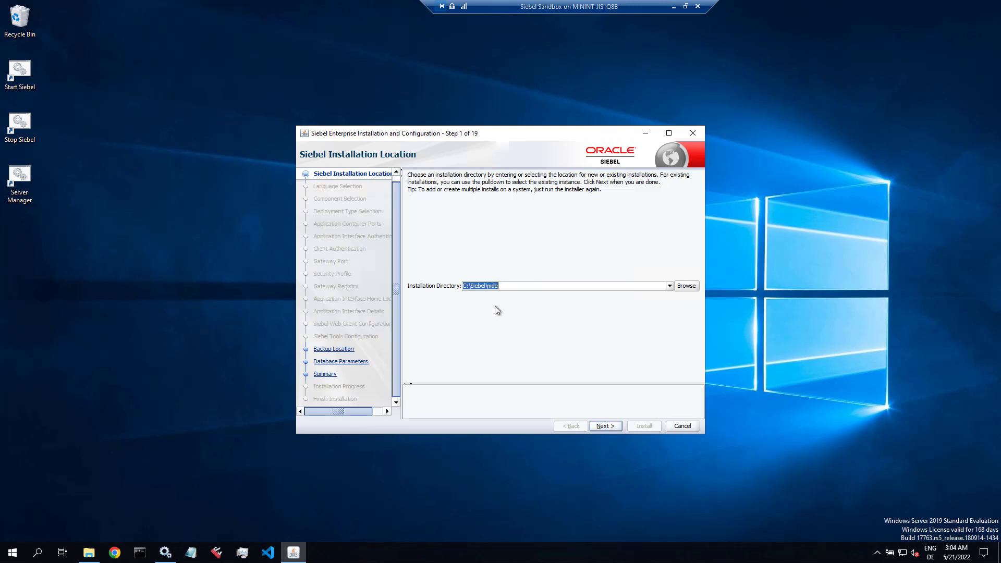
{"action": "left_click", "coordinate": [612, 424]}
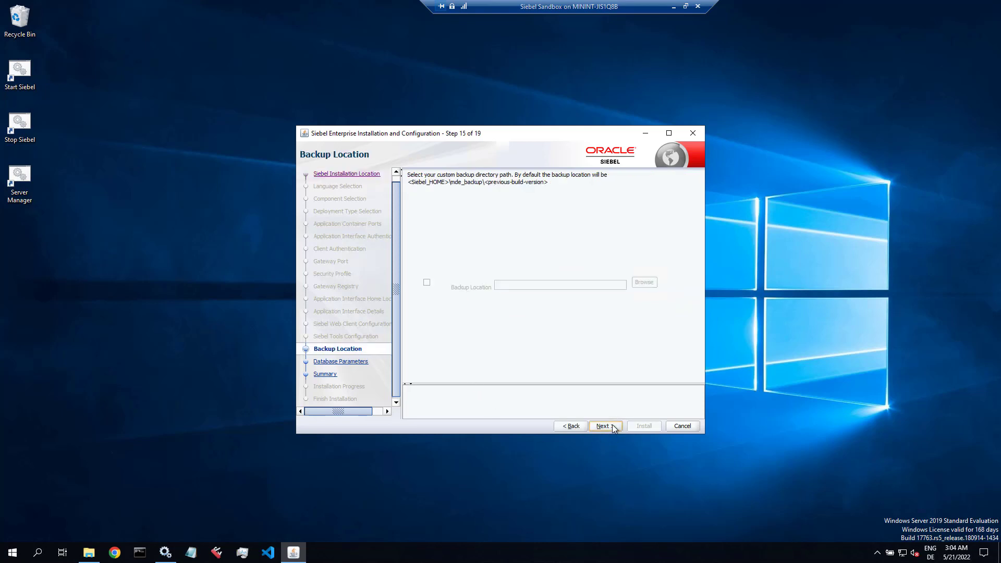
{"action": "left_click", "coordinate": [603, 426]}
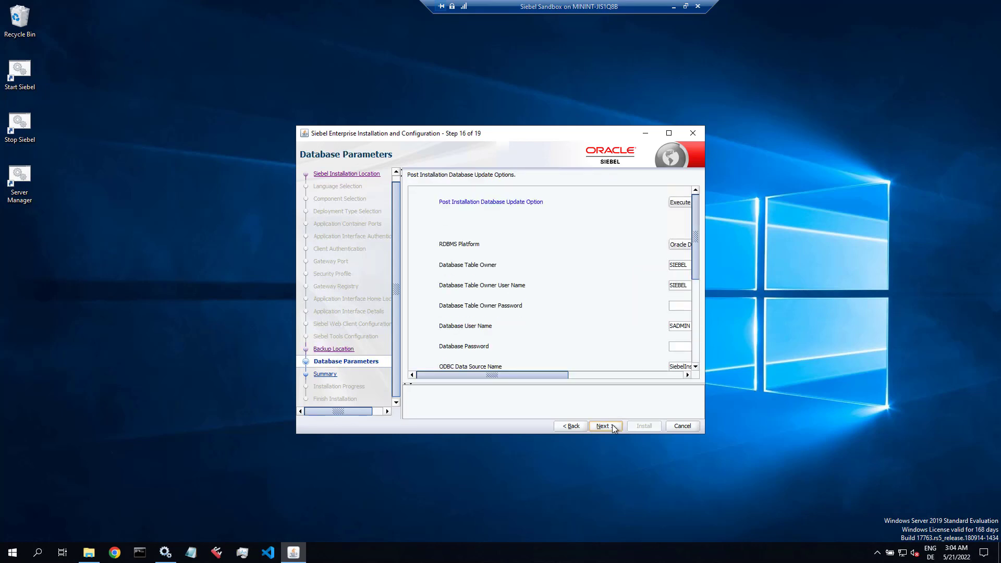
Step: Enlarge and reposition the installer window so every database field is visible
{"action": "left_click_drag", "start_coordinate": [705, 436], "coordinate": [946, 492]}
{"action": "left_click_drag", "start_coordinate": [717, 134], "coordinate": [642, 39]}
{"action": "left_click_drag", "start_coordinate": [561, 396], "coordinate": [561, 516]}
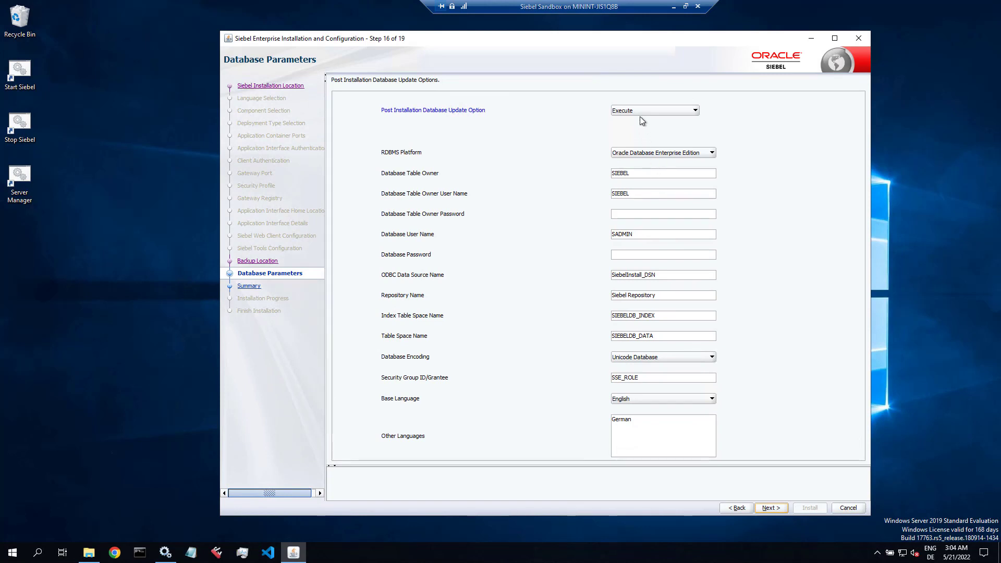
Step: Enter the database table owner password, select the SiebelInstall_DSN value, and search Start for odbc
{"action": "left_click", "coordinate": [635, 215]}
{"action": "left_click_drag", "start_coordinate": [666, 277], "coordinate": [612, 279]}
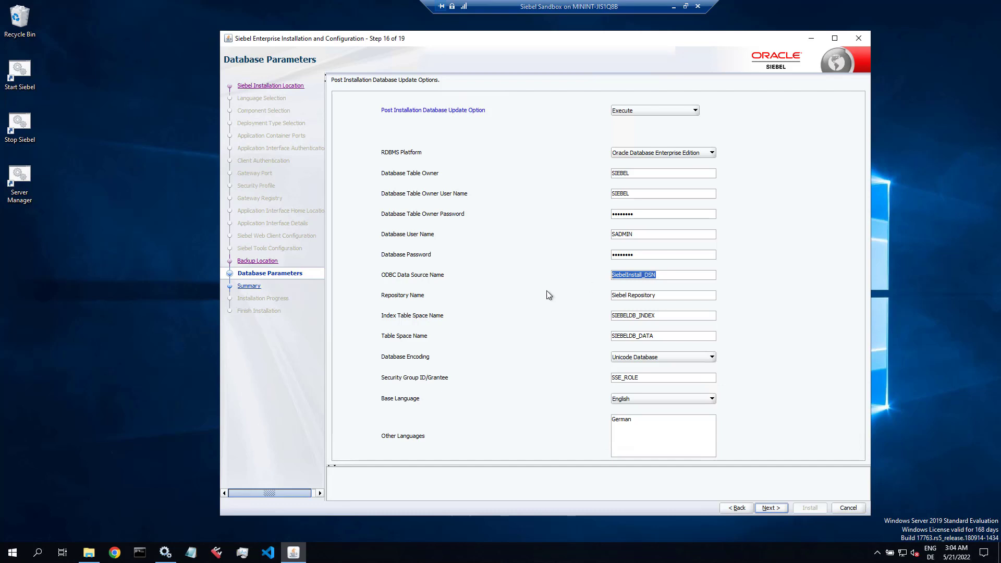
{"action": "left_click", "coordinate": [12, 556]}
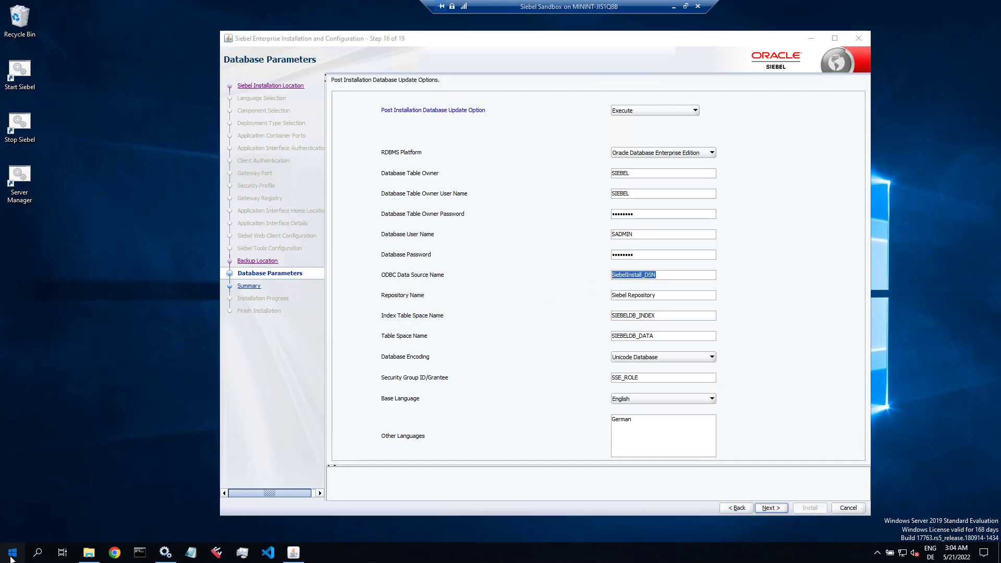
{"action": "type", "text": "odbc"}
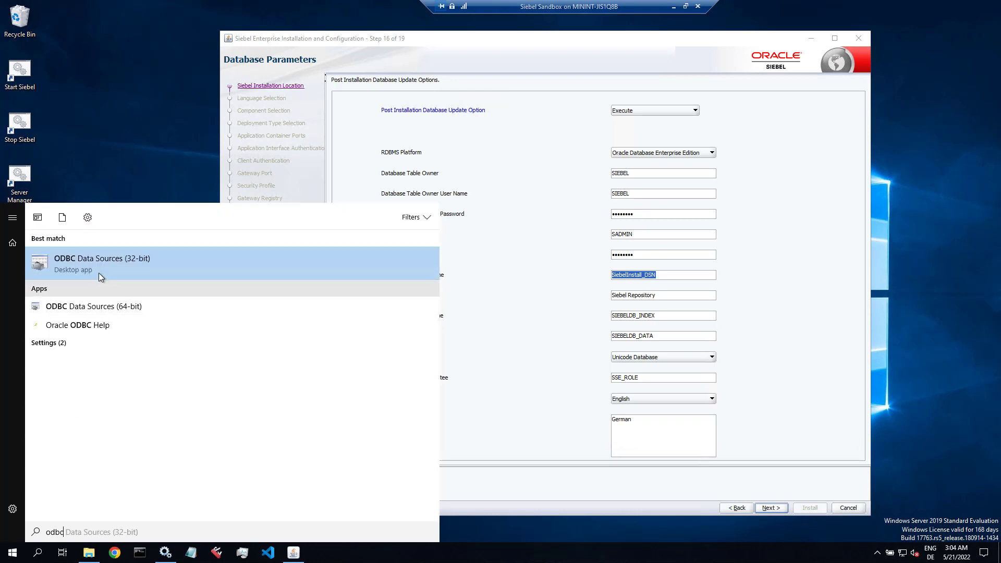
Step: Run ODBC Data Sources (32-bit) as administrator, confirm SiebelInstall_DSN under System DSN, then close it
{"action": "right_click", "coordinate": [98, 266]}
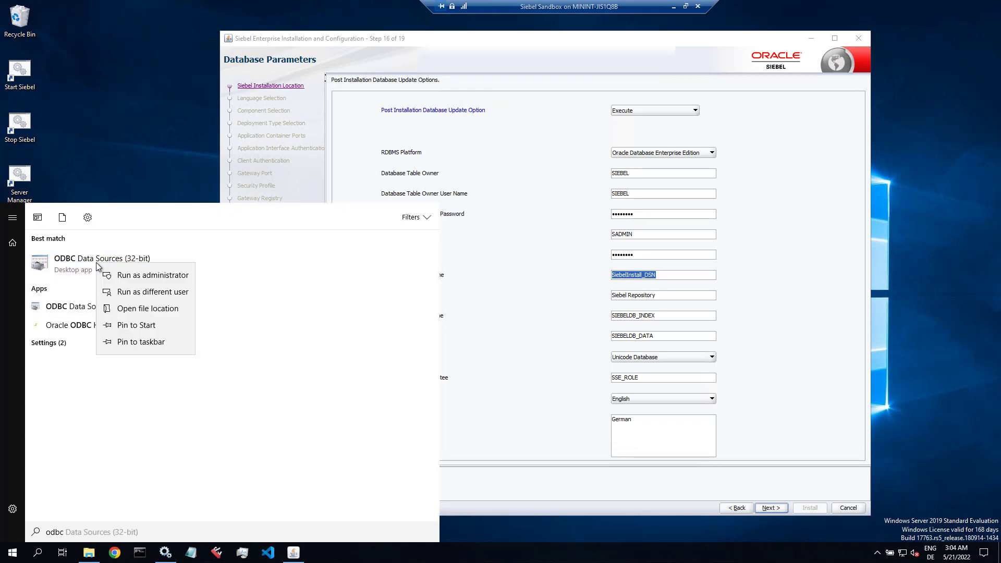
{"action": "left_click", "coordinate": [80, 264]}
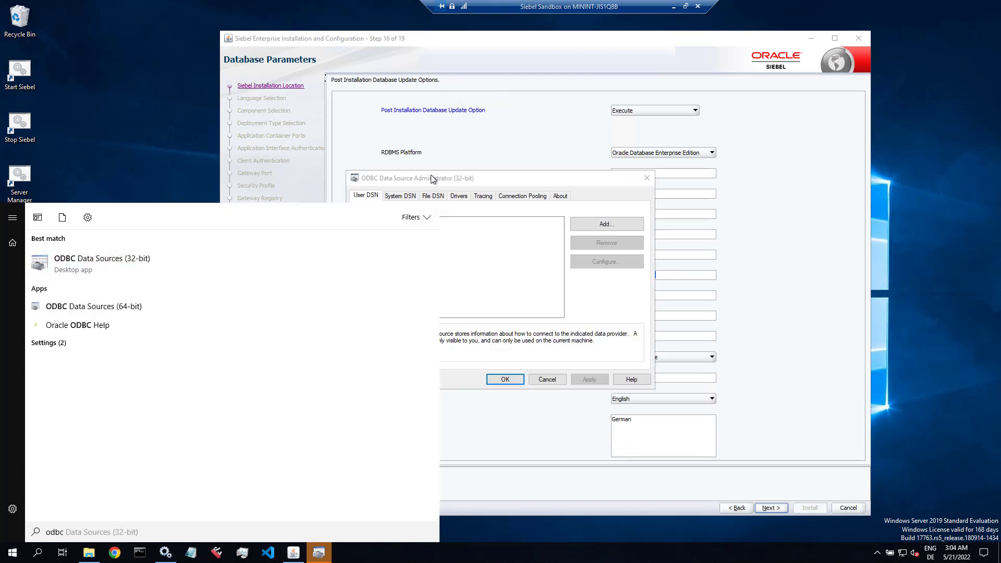
{"action": "left_click", "coordinate": [408, 198]}
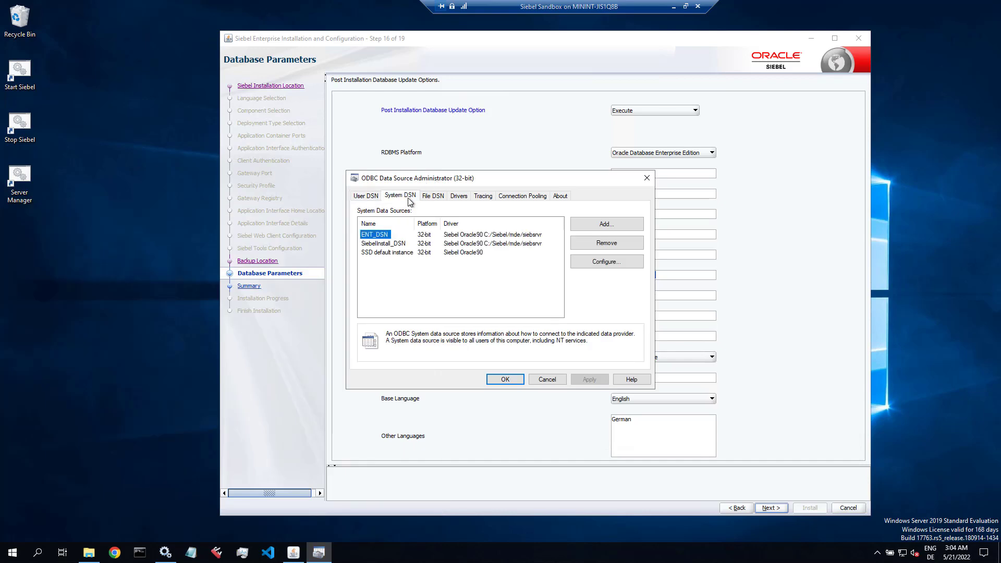
{"action": "left_click", "coordinate": [394, 244]}
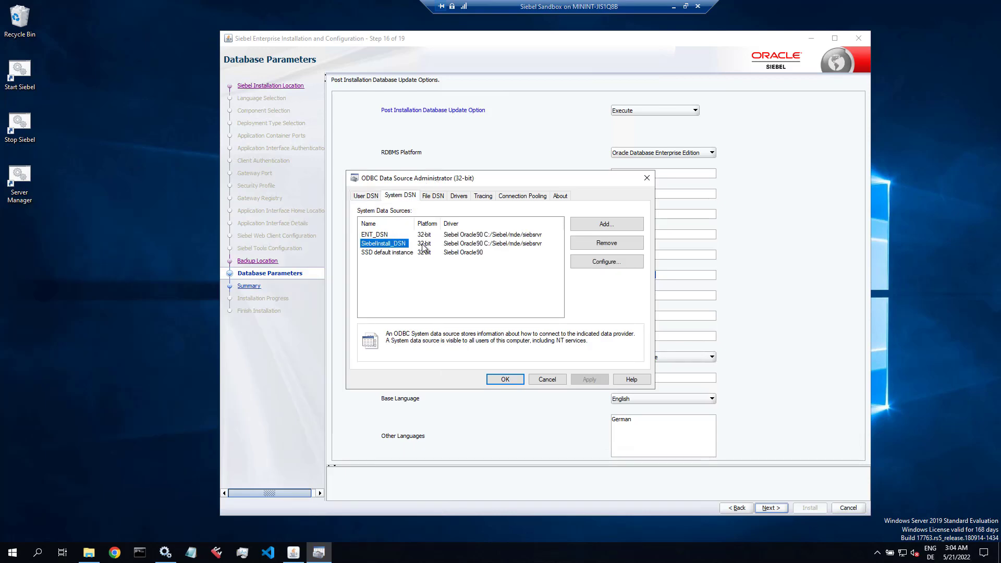
{"action": "left_click", "coordinate": [547, 379]}
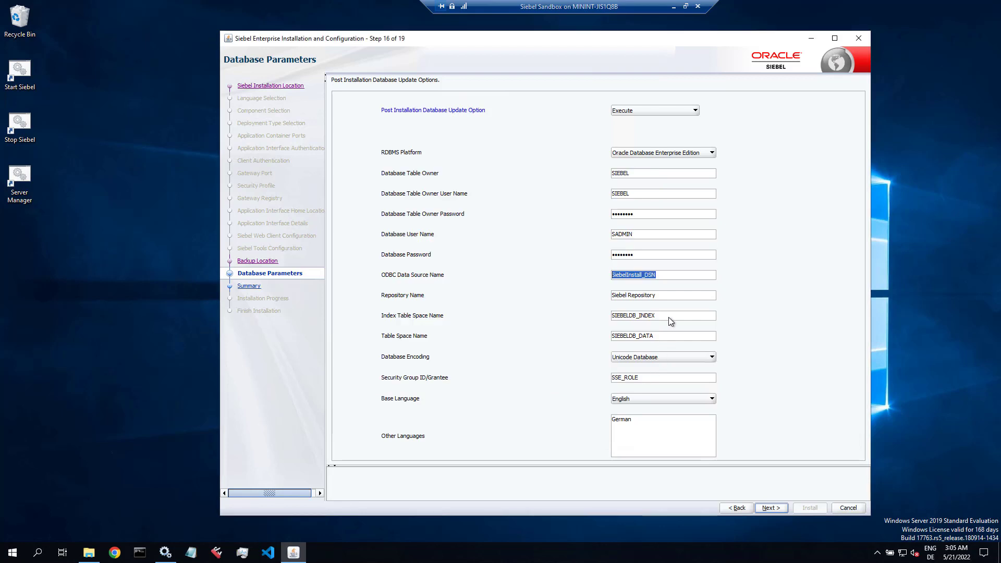
Step: Choose German as the other language, review it on the Summary step, and open Save Response File
{"action": "left_click", "coordinate": [625, 420]}
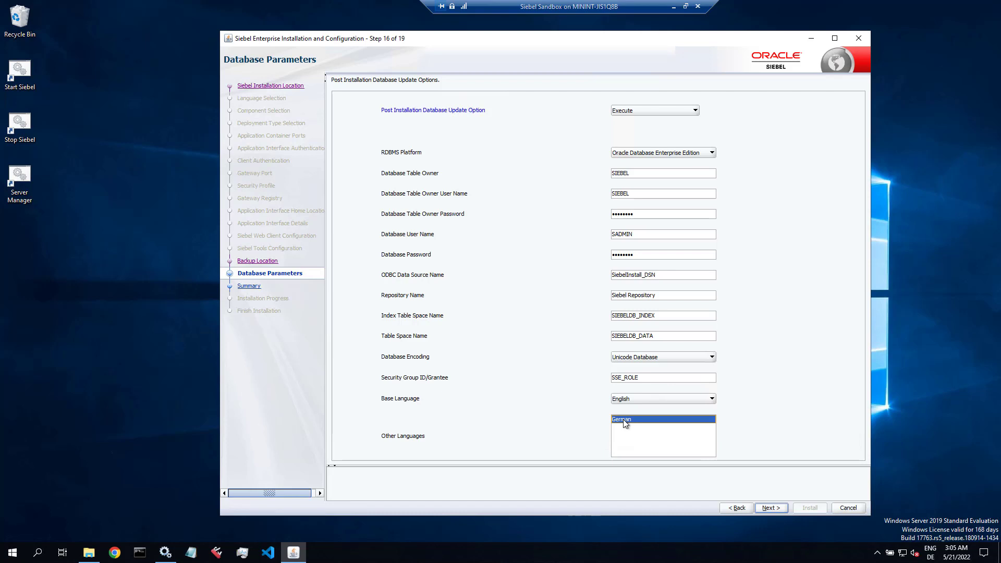
{"action": "left_click", "coordinate": [774, 508]}
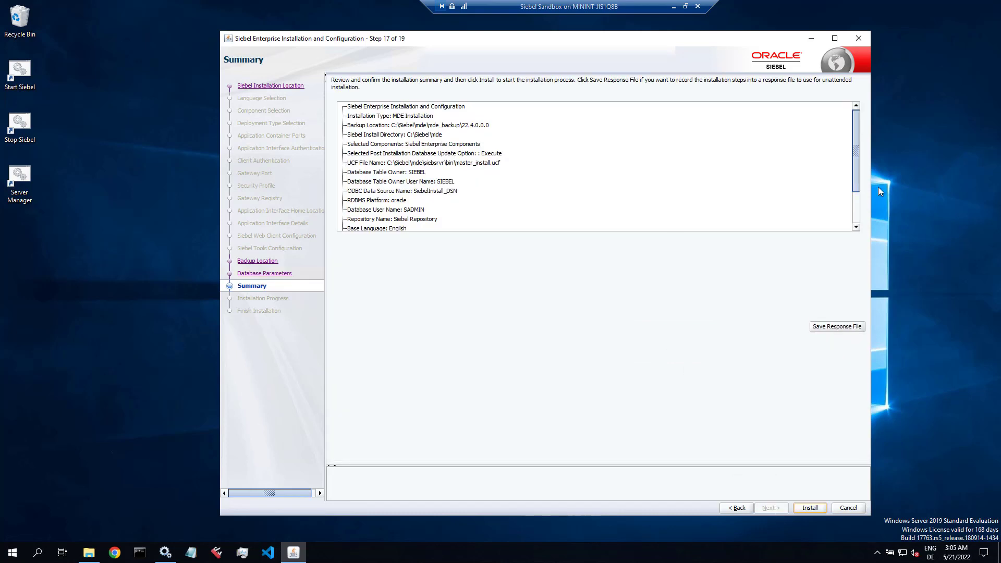
{"action": "left_click_drag", "start_coordinate": [855, 180], "coordinate": [853, 214]}
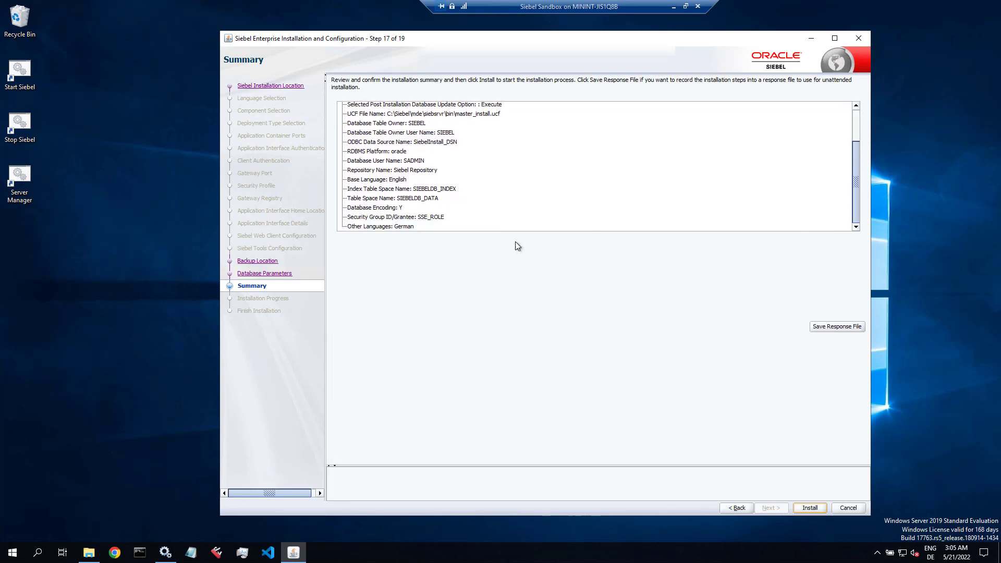
{"action": "left_click", "coordinate": [404, 228]}
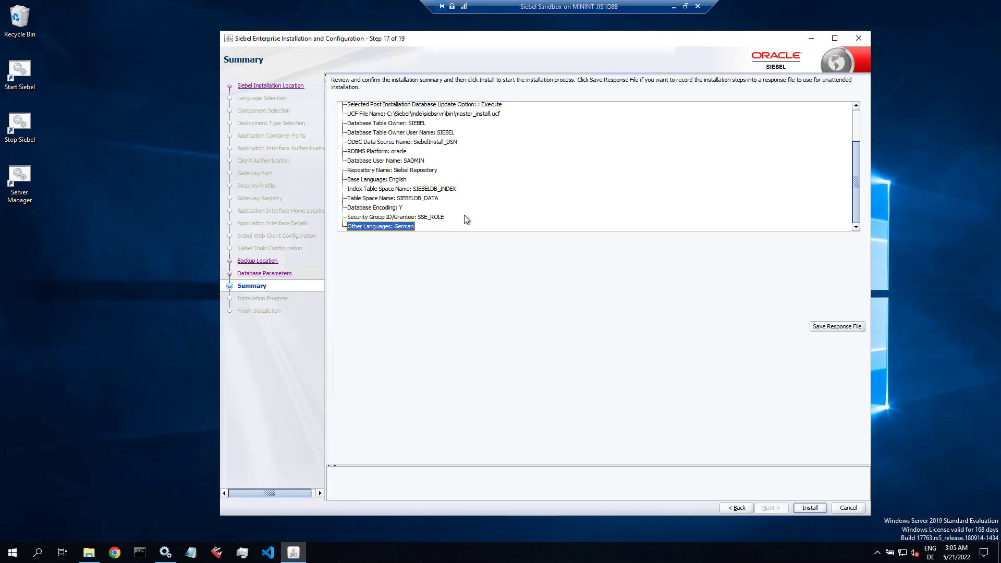
{"action": "scroll", "coordinate": [465, 217], "scroll_direction": "up", "scroll_amount": 2}
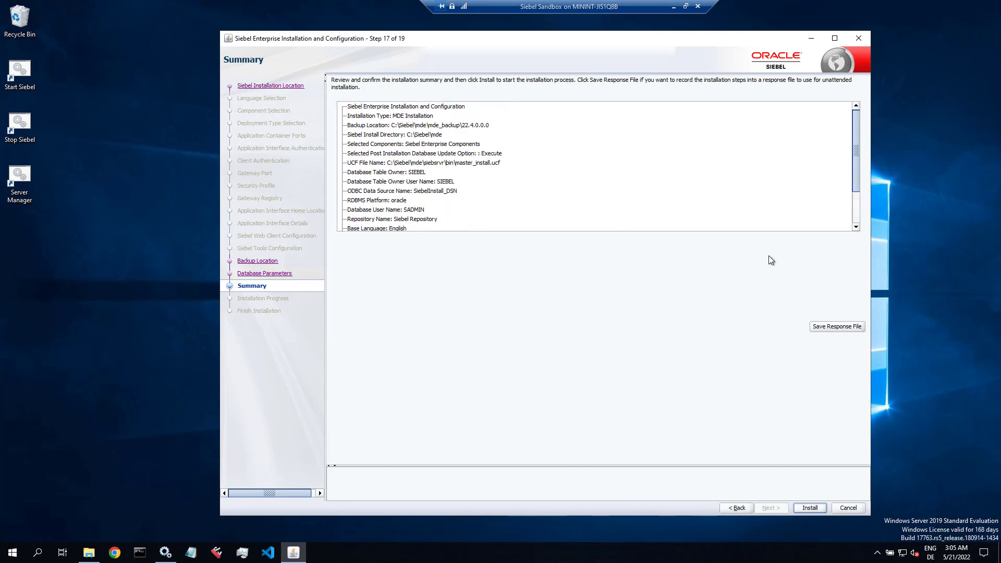
{"action": "left_click", "coordinate": [825, 327]}
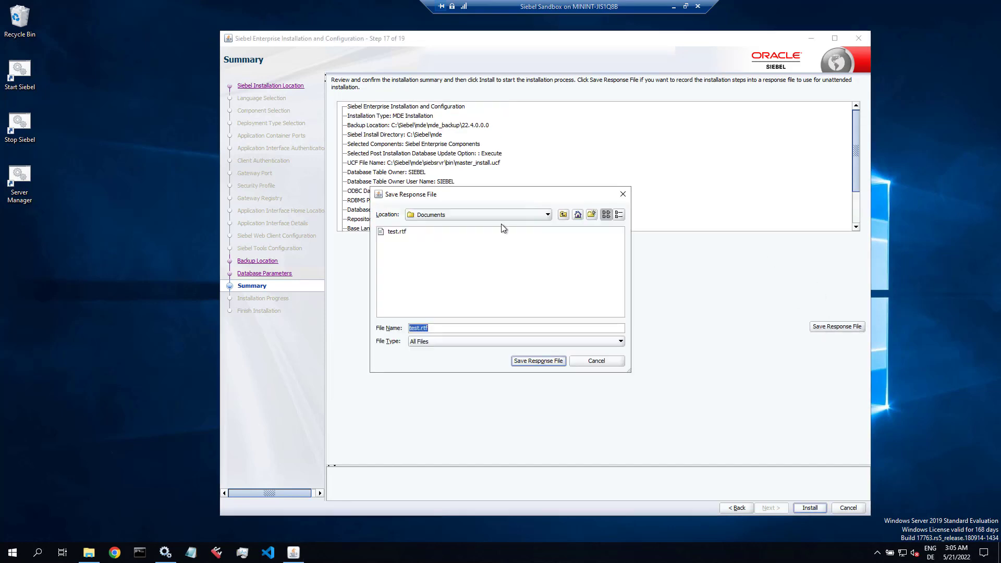
Step: Save the response file as siebel_update_mde_22_5.rsp in C:\_INSTALL
{"action": "left_click", "coordinate": [492, 214]}
{"action": "left_click", "coordinate": [438, 244]}
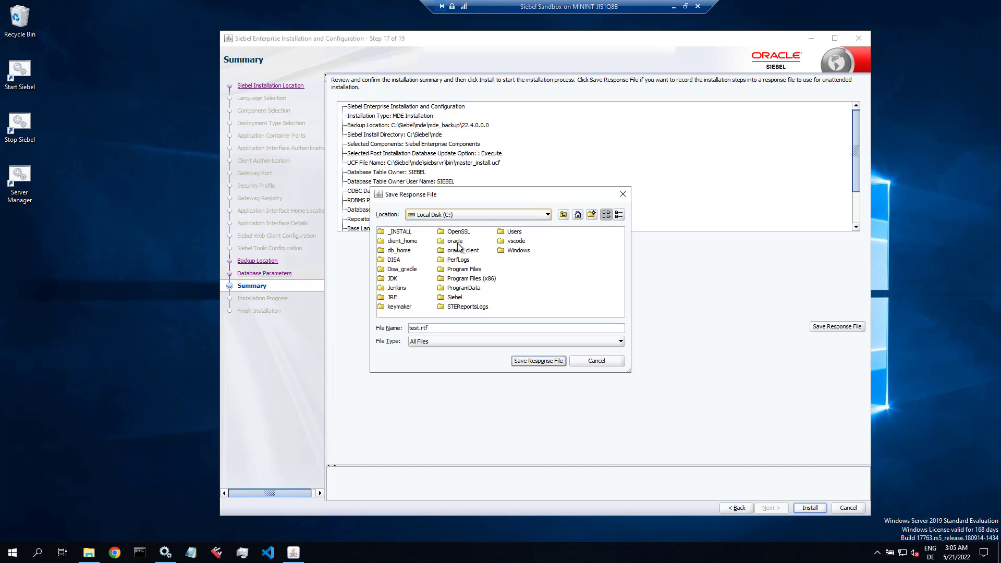
{"action": "double_click", "coordinate": [397, 232]}
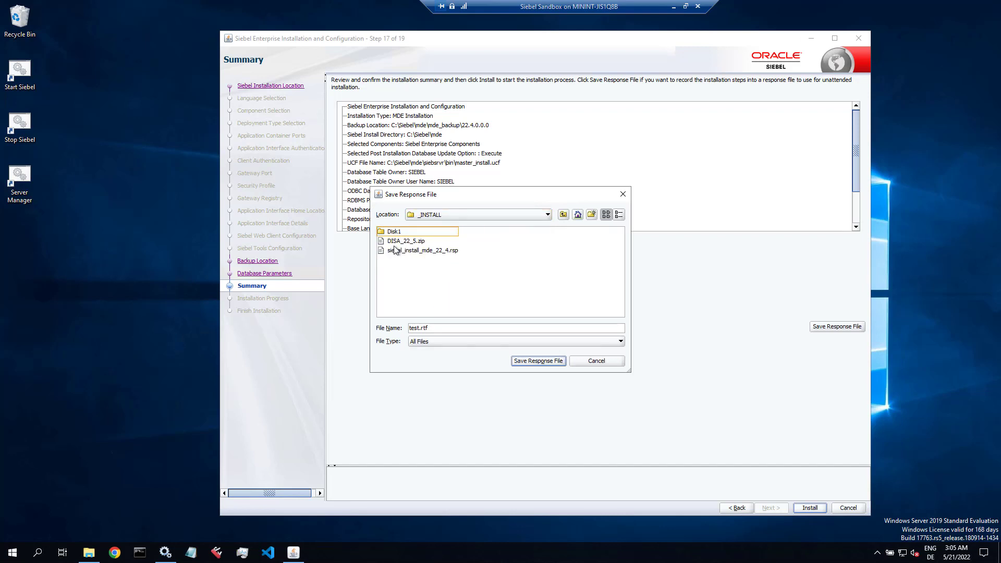
{"action": "left_click", "coordinate": [399, 252]}
{"action": "left_click", "coordinate": [432, 328]}
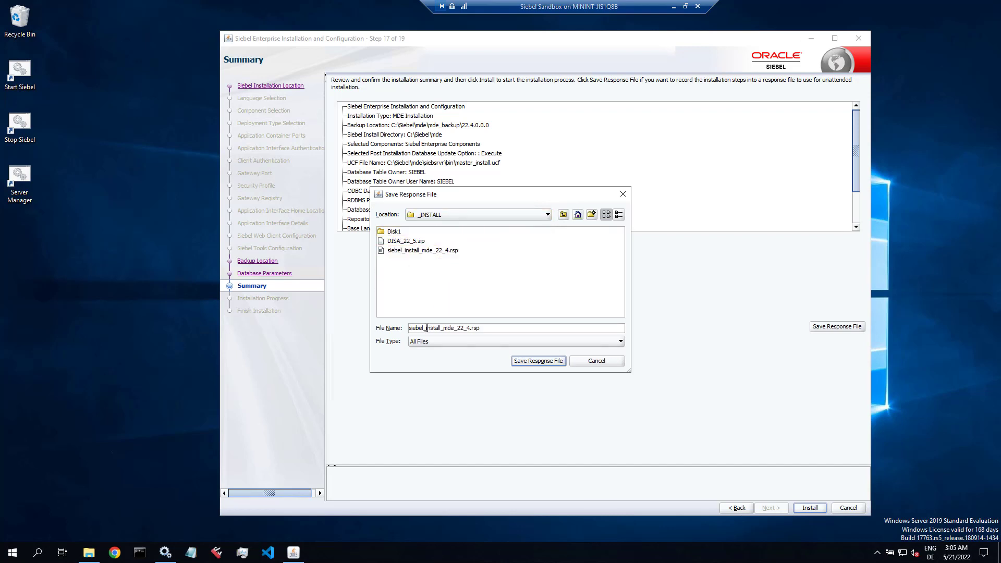
{"action": "double_click", "coordinate": [432, 327]}
{"action": "type", "text": "update"}
{"action": "key", "text": "BackSpace"}
{"action": "type", "text": "5"}
{"action": "left_click", "coordinate": [529, 360]}
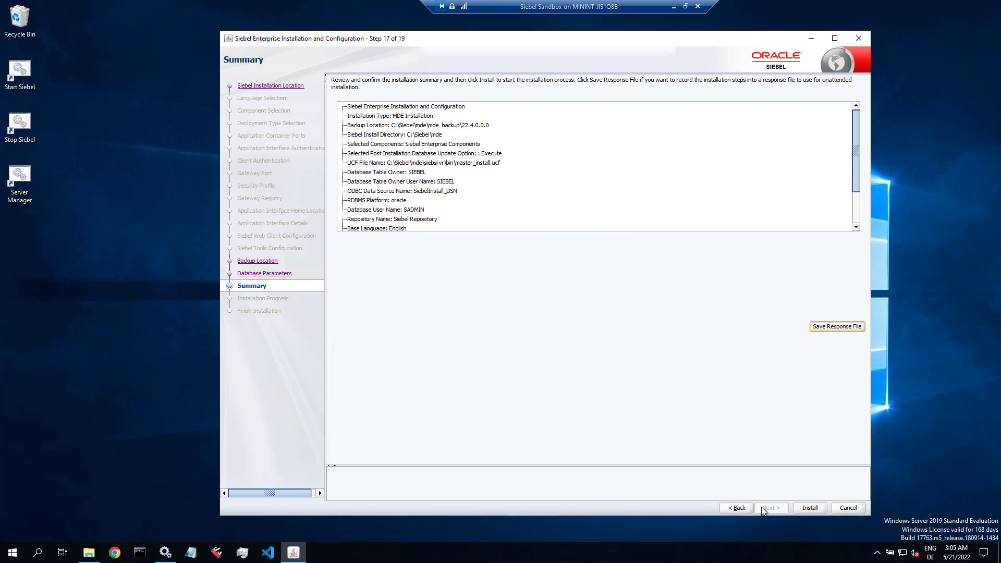
Step: Start the MDE update installation and, once it completes, bring up Task Manager
{"action": "left_click", "coordinate": [807, 505]}
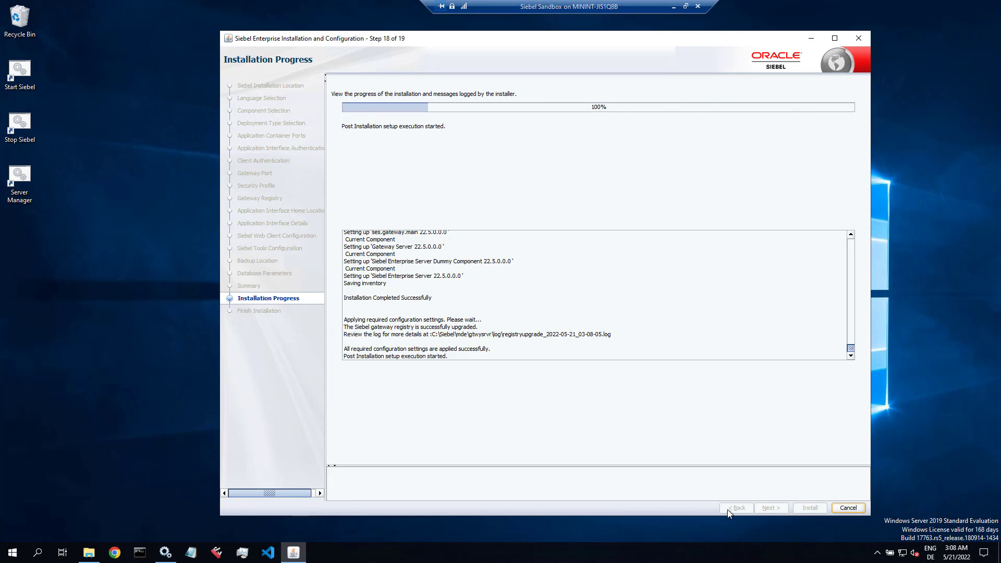
{"action": "left_click", "coordinate": [242, 553]}
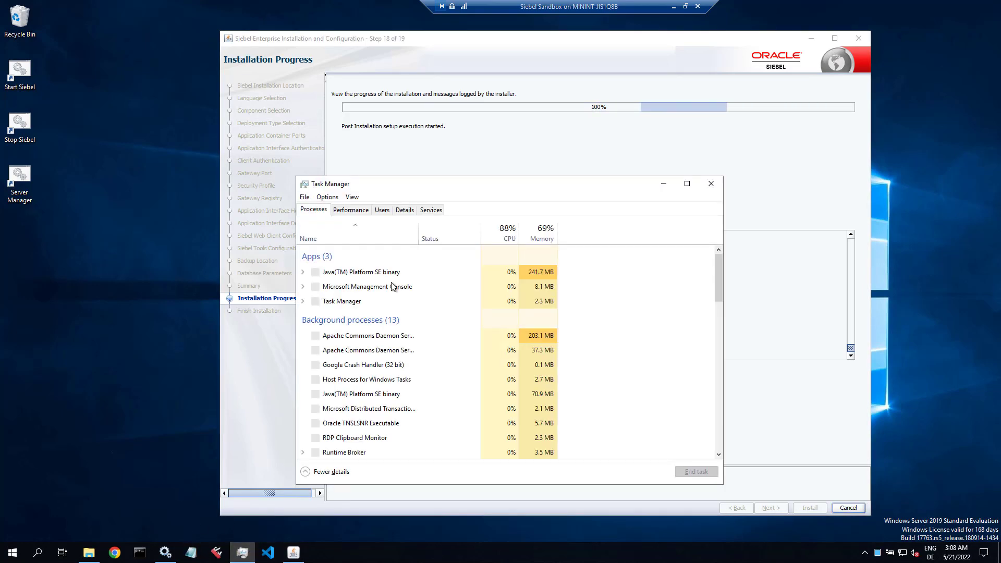
Step: Show Task Manager's Details list maximized and sorted by process name
{"action": "left_click", "coordinate": [405, 210]}
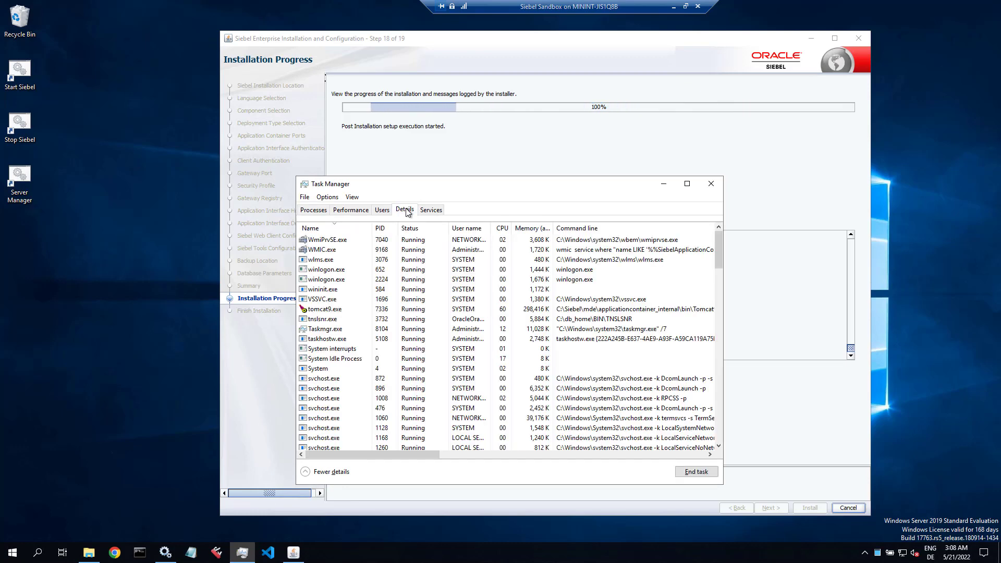
{"action": "left_click", "coordinate": [502, 230]}
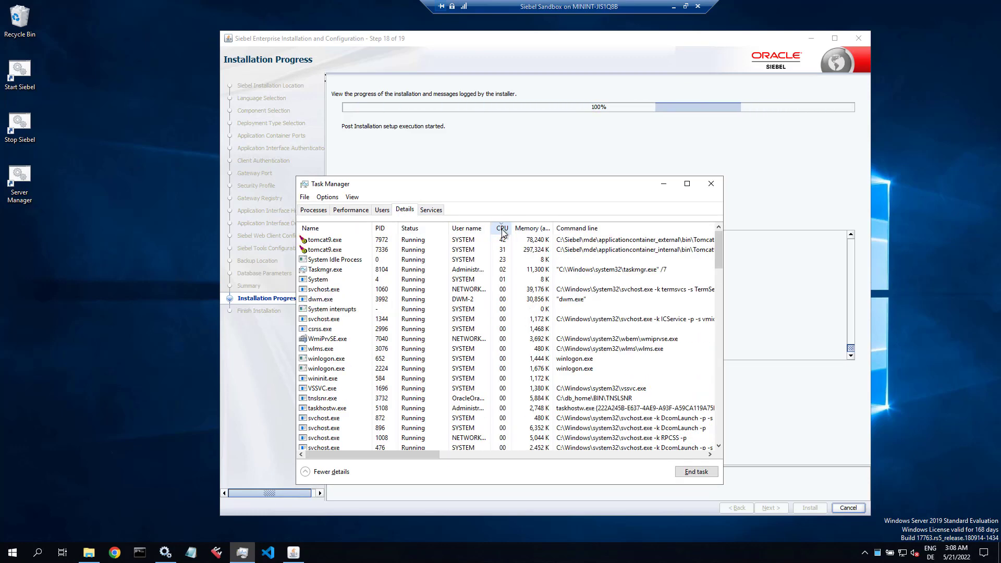
{"action": "left_click", "coordinate": [687, 183]}
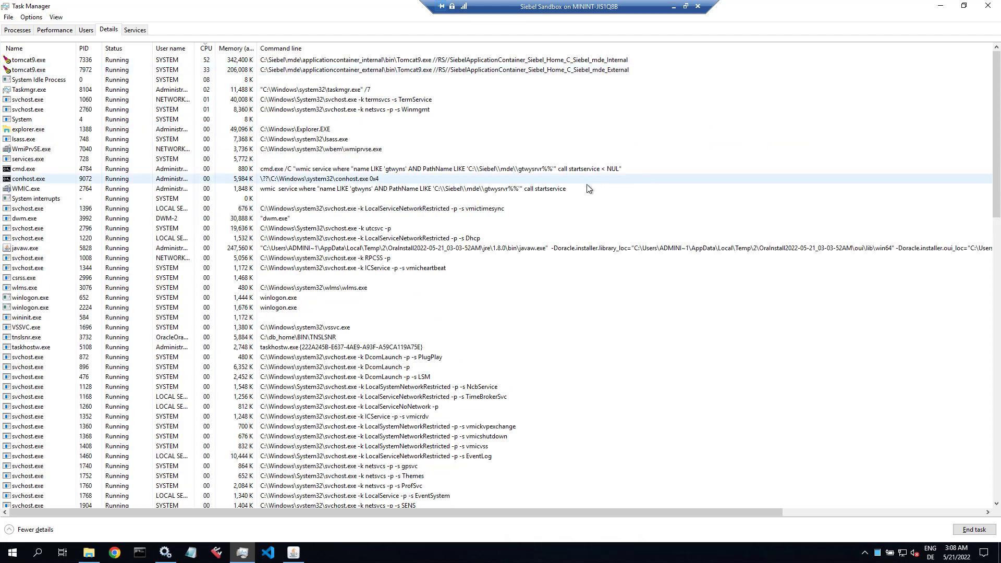
{"action": "left_click", "coordinate": [41, 49]}
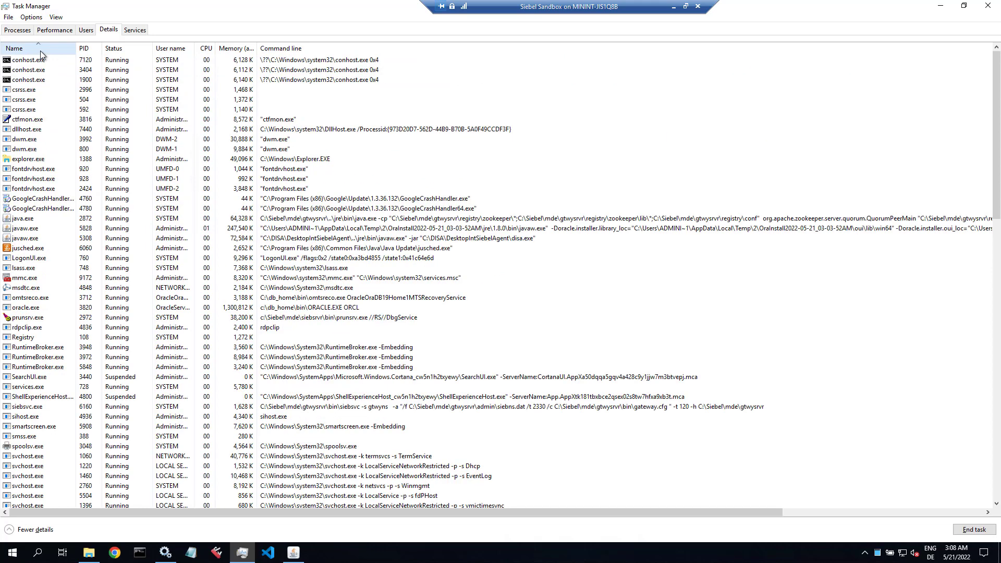
Step: Back out of a mistaken end-task prompt for sihost.exe
{"action": "left_click", "coordinate": [21, 407]}
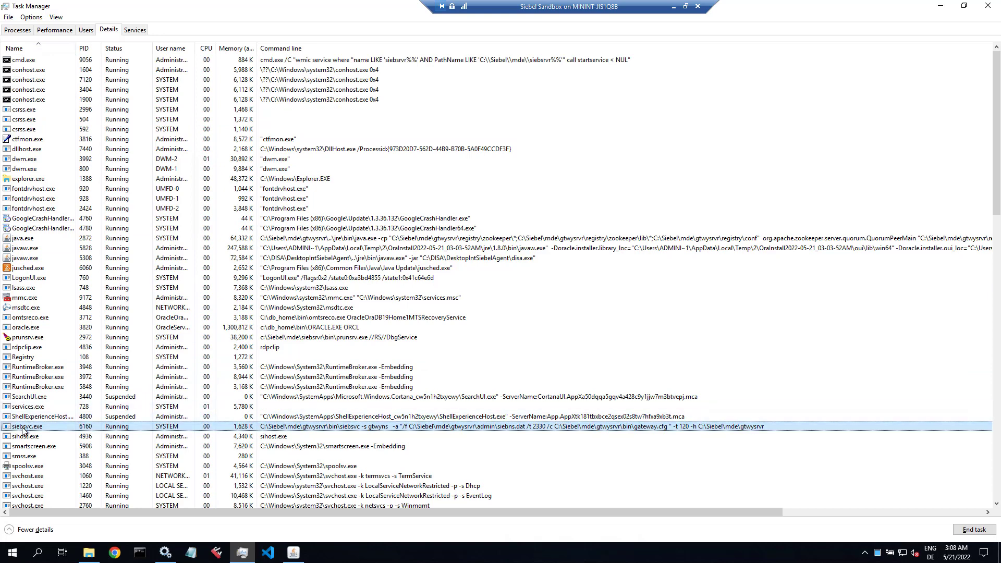
{"action": "right_click", "coordinate": [24, 426]}
{"action": "left_click", "coordinate": [71, 290]}
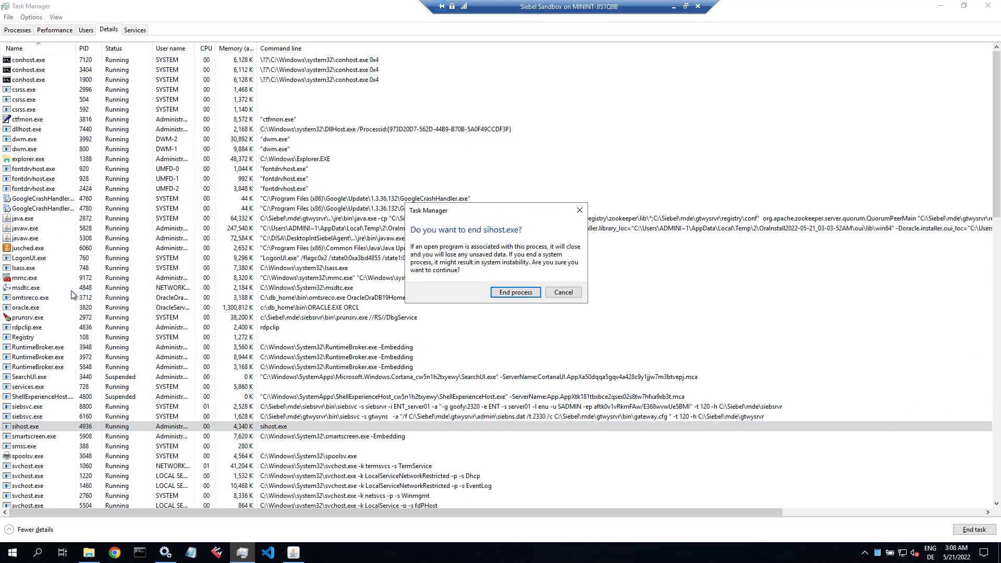
{"action": "key", "text": "Escape"}
{"action": "left_click", "coordinate": [42, 417]}
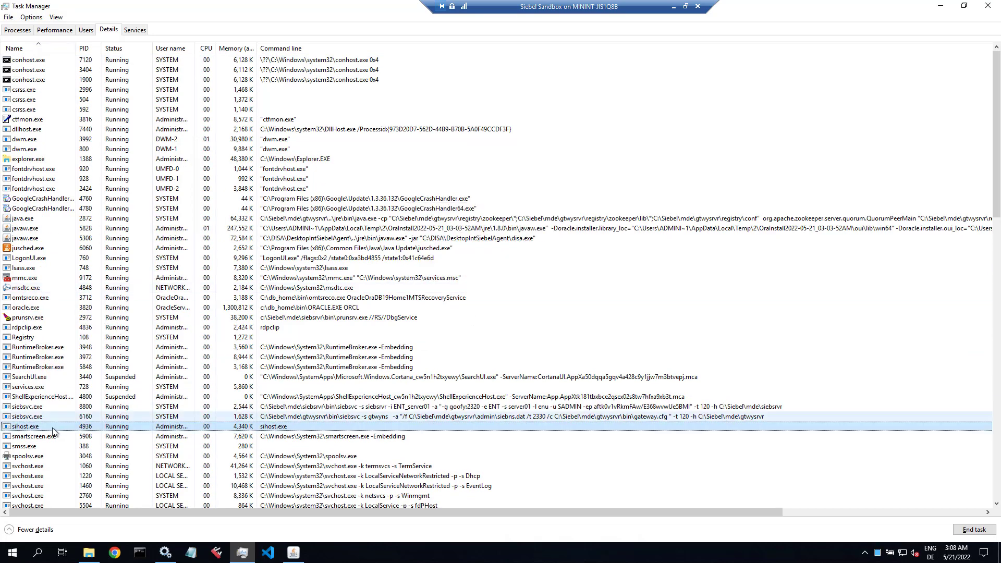
Step: End the siebsvc.exe process with PID 8800, leaving the gateway's siebsvc.exe running
{"action": "left_click", "coordinate": [43, 407]}
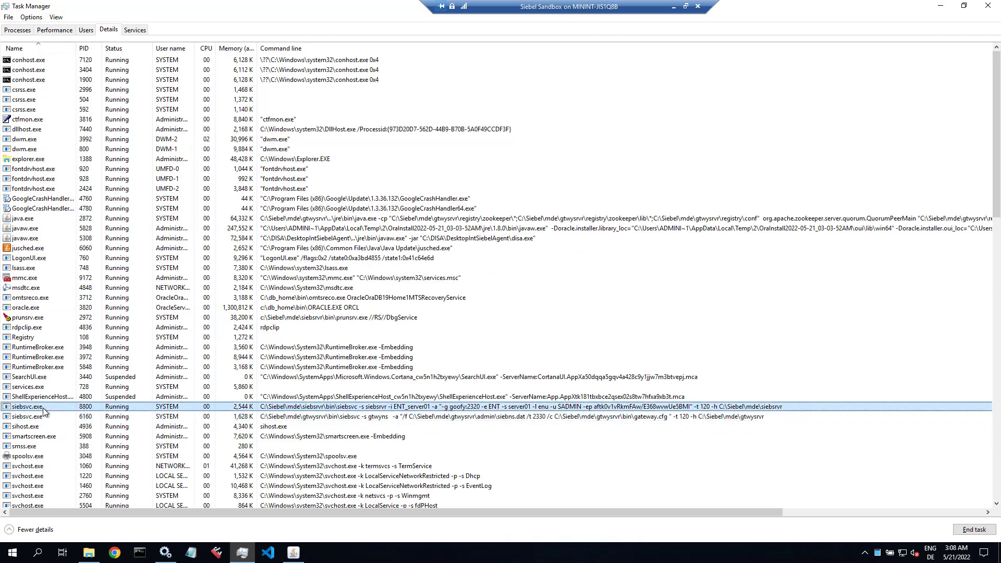
{"action": "right_click", "coordinate": [43, 407]}
{"action": "left_click", "coordinate": [96, 277]}
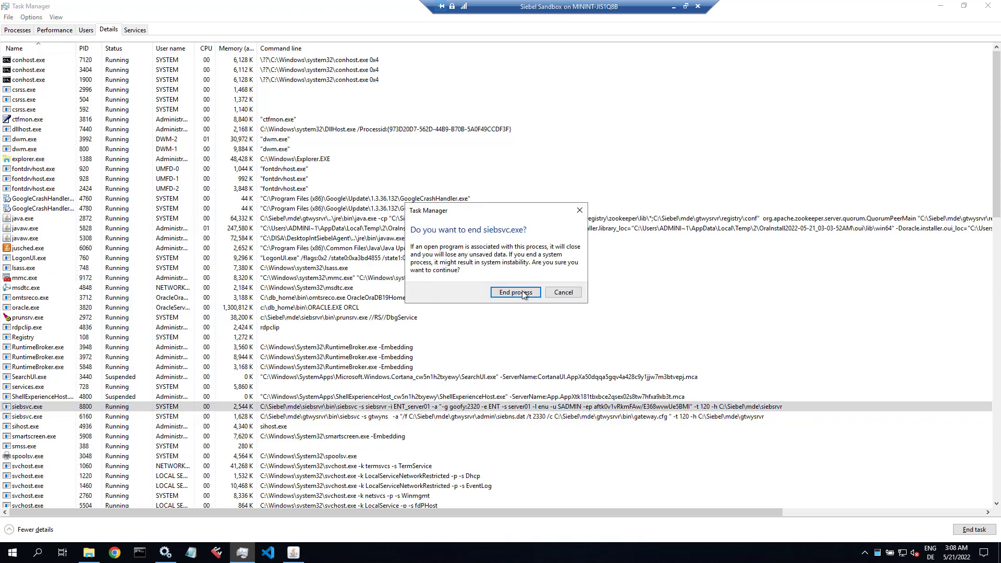
{"action": "left_click", "coordinate": [536, 293]}
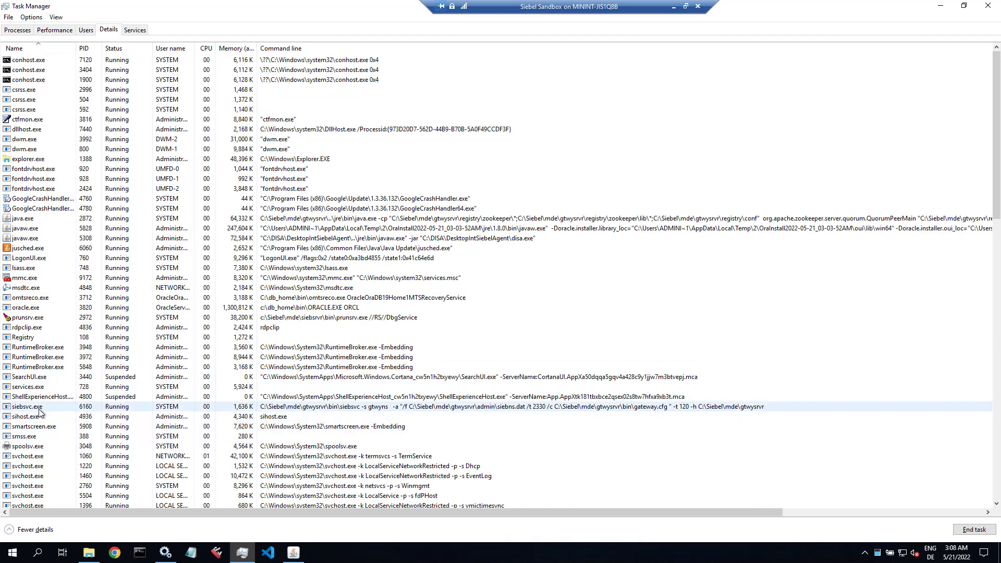
{"action": "right_click", "coordinate": [41, 410]}
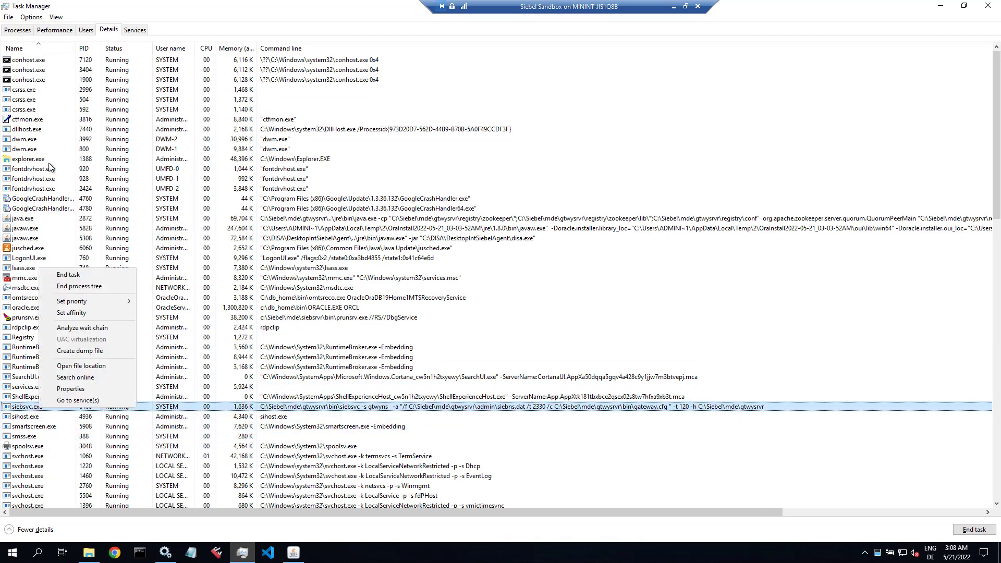
{"action": "left_click", "coordinate": [104, 162]}
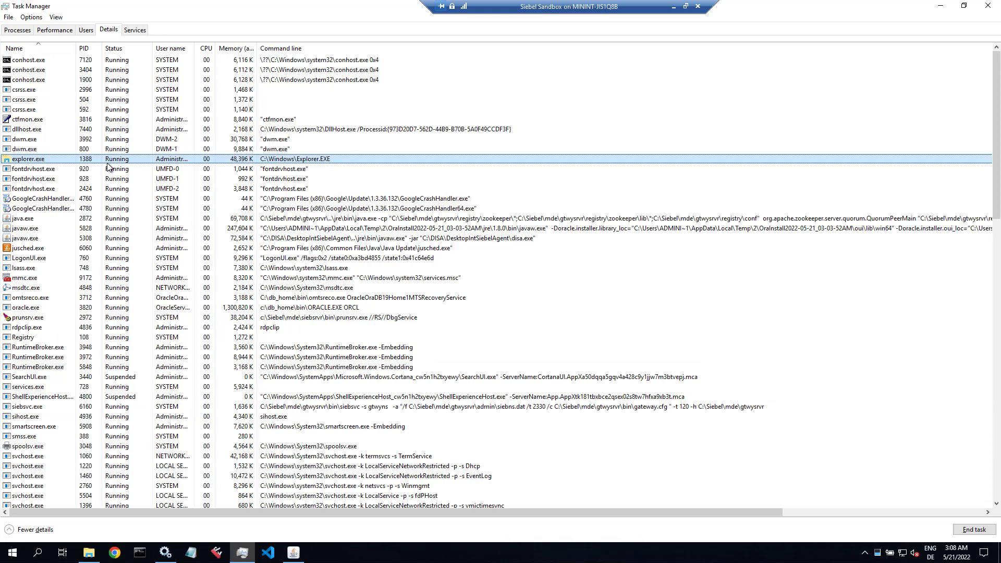
{"action": "left_click", "coordinate": [166, 552]}
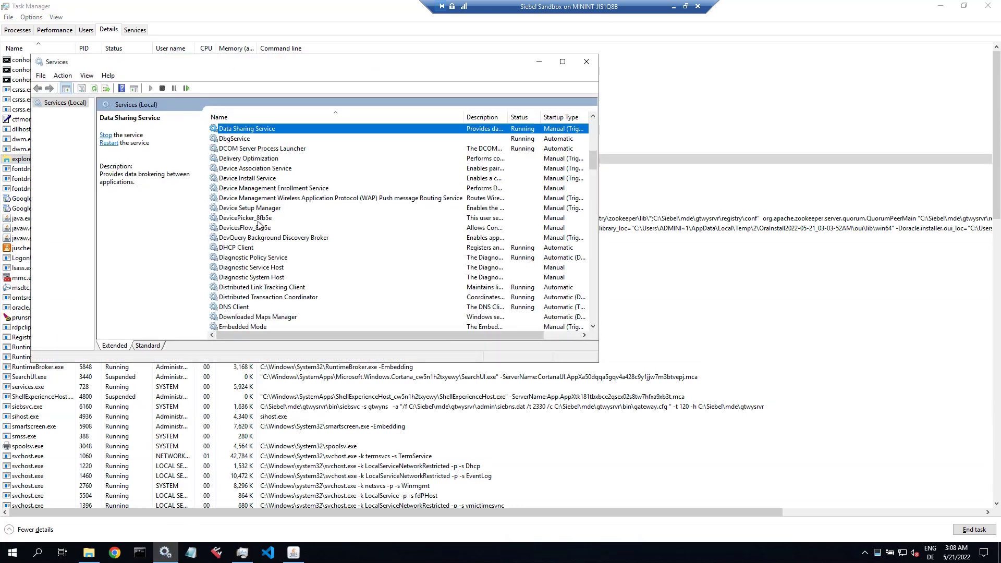
{"action": "left_click", "coordinate": [94, 89]}
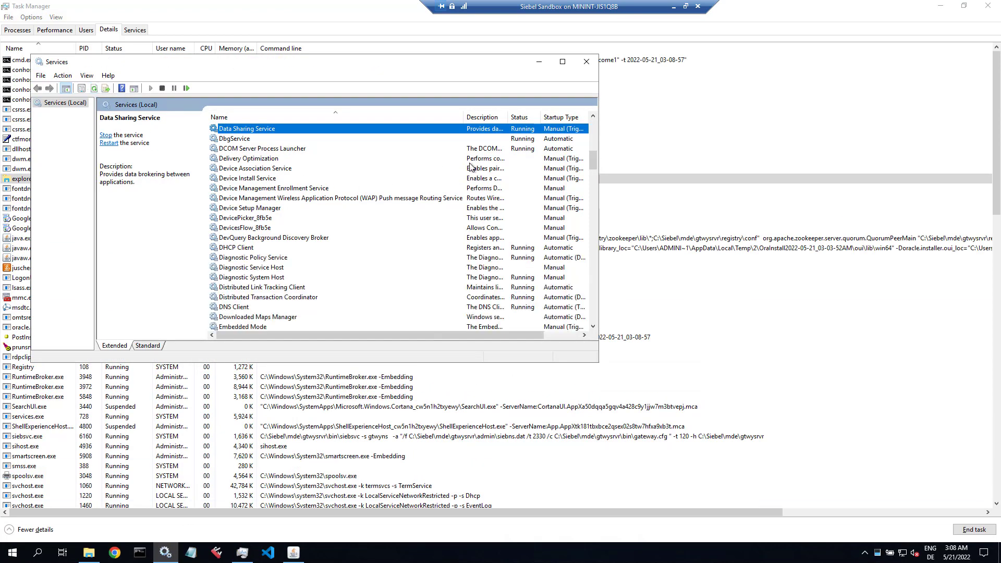
{"action": "scroll", "coordinate": [594, 131], "scroll_direction": "up", "scroll_amount": 10}
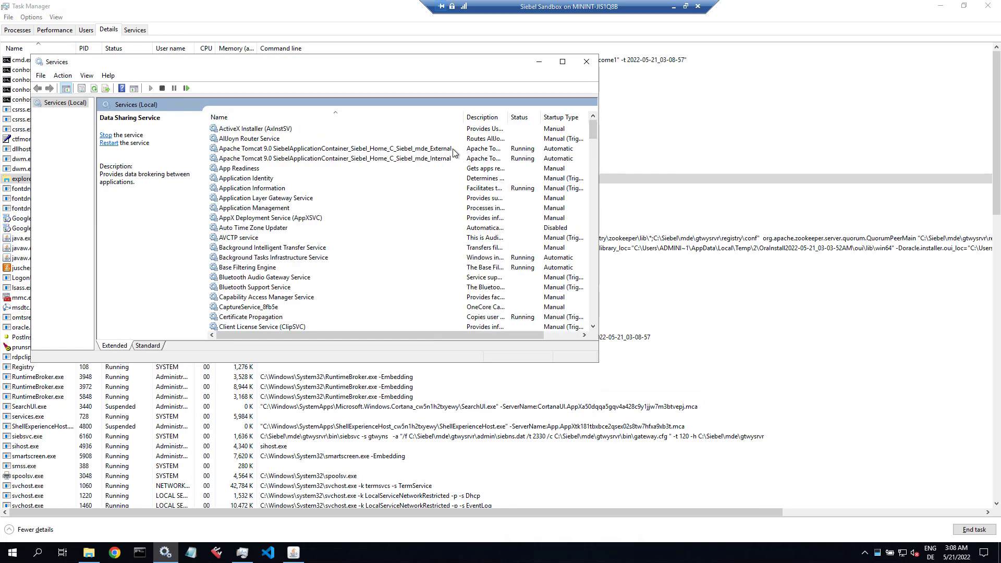
{"action": "left_click", "coordinate": [412, 149]}
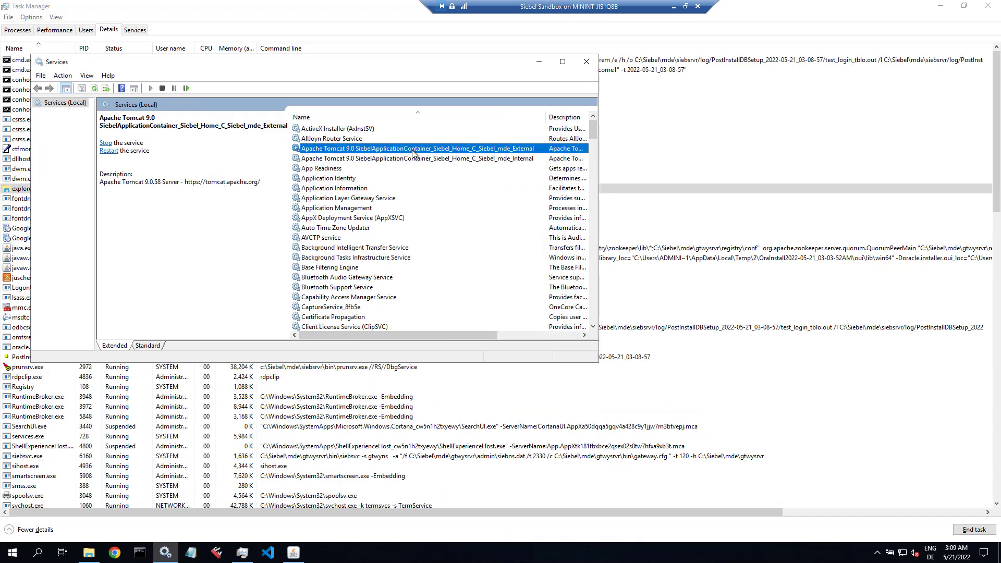
{"action": "key", "text": "s"}
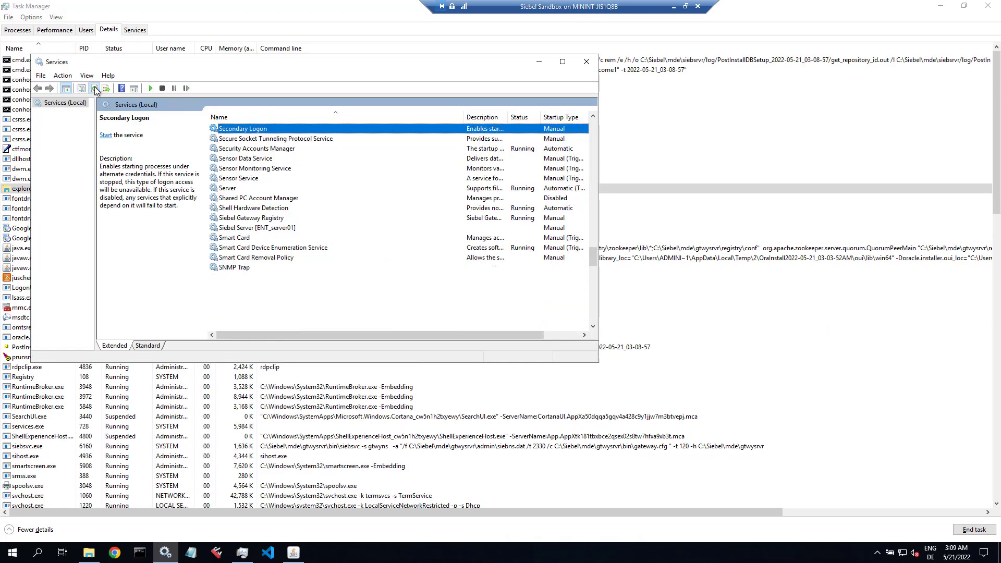
{"action": "left_click", "coordinate": [240, 219]}
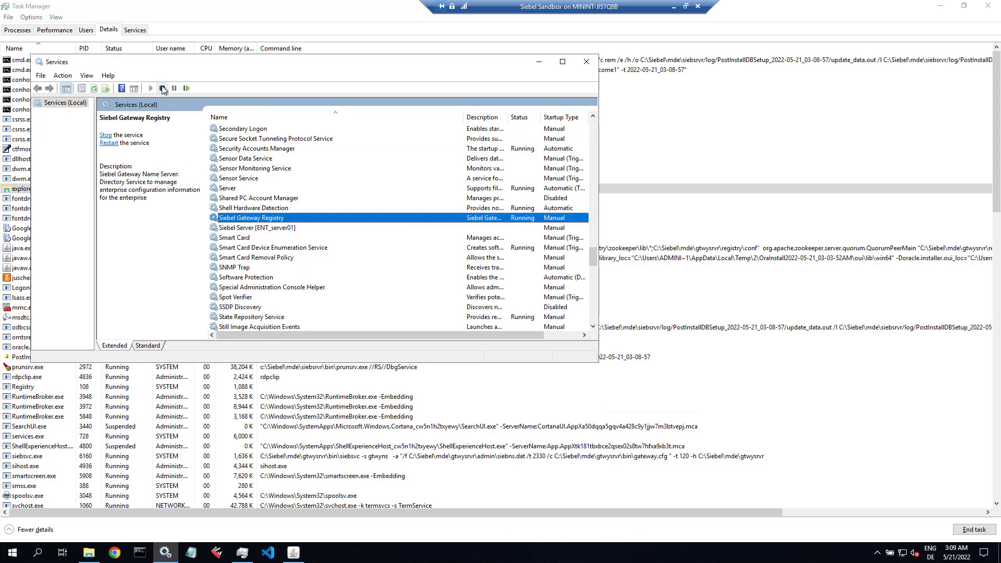
{"action": "left_click", "coordinate": [163, 89]}
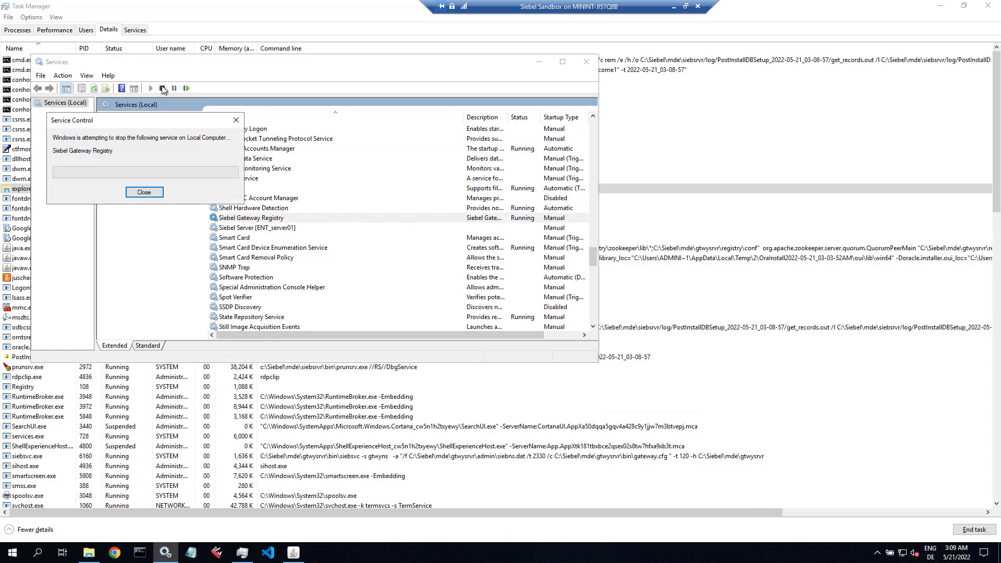
{"action": "left_click", "coordinate": [253, 168]}
{"action": "key", "text": "Home"}
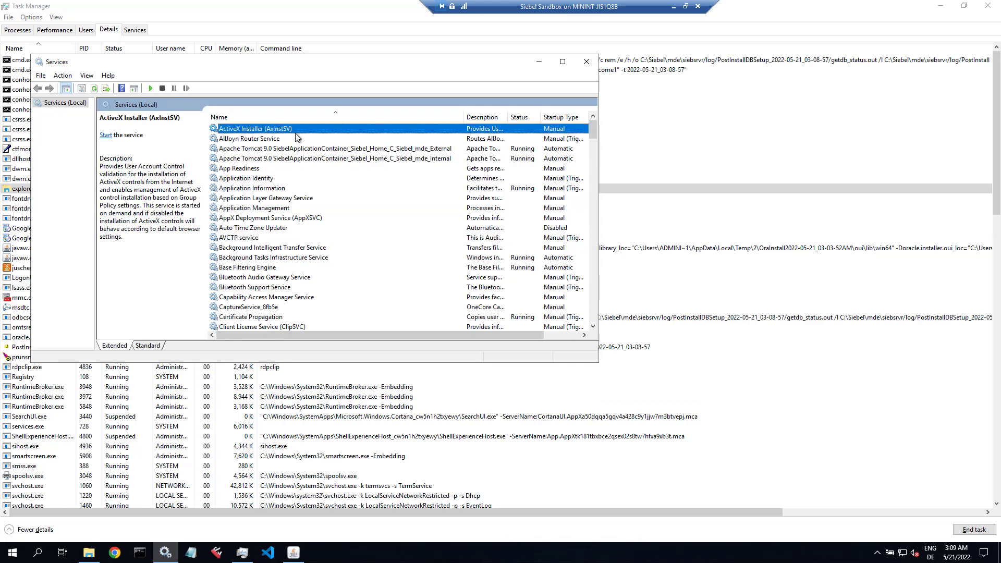
{"action": "left_click_drag", "start_coordinate": [352, 61], "coordinate": [349, 140]}
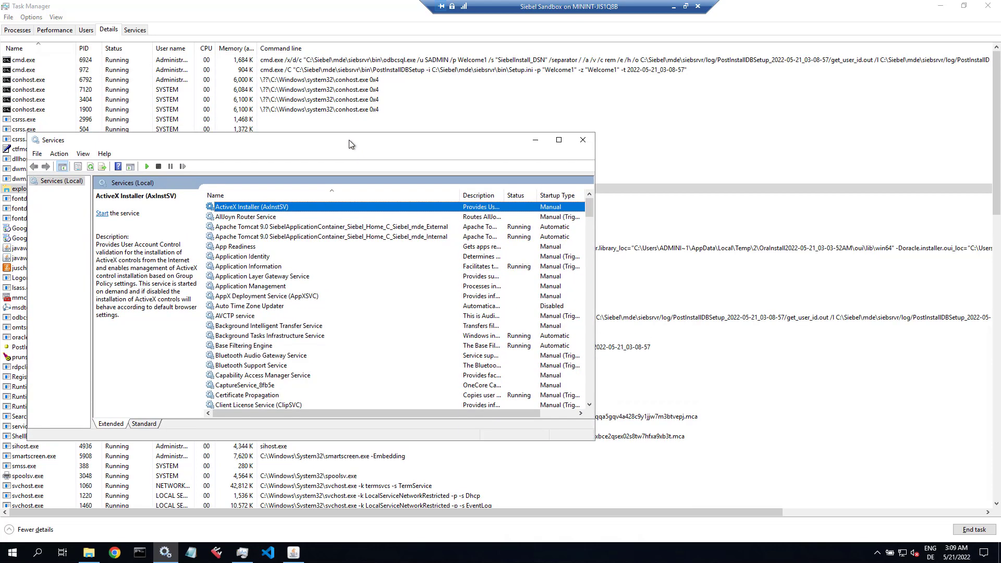
{"action": "left_click", "coordinate": [208, 49]}
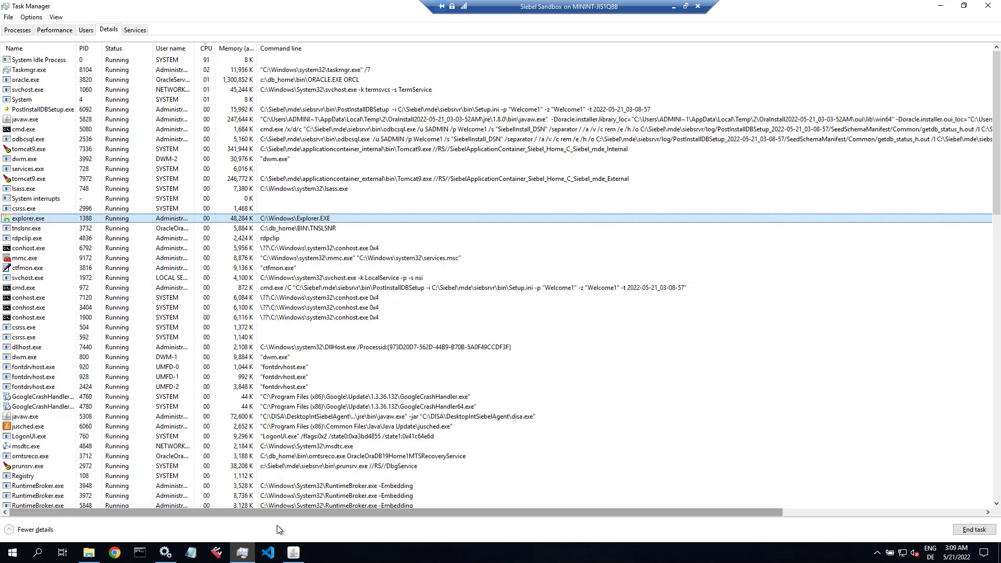
Step: Set the Internal Apache Tomcat 9.0 service to Manual startup and stop it
{"action": "left_click", "coordinate": [165, 553]}
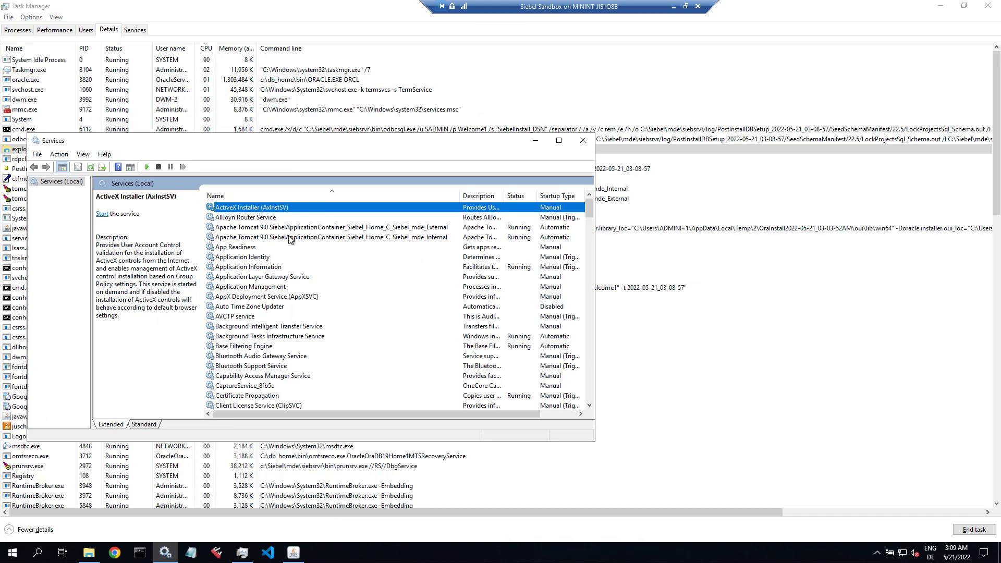
{"action": "left_click", "coordinate": [290, 239]}
{"action": "double_click", "coordinate": [313, 239]}
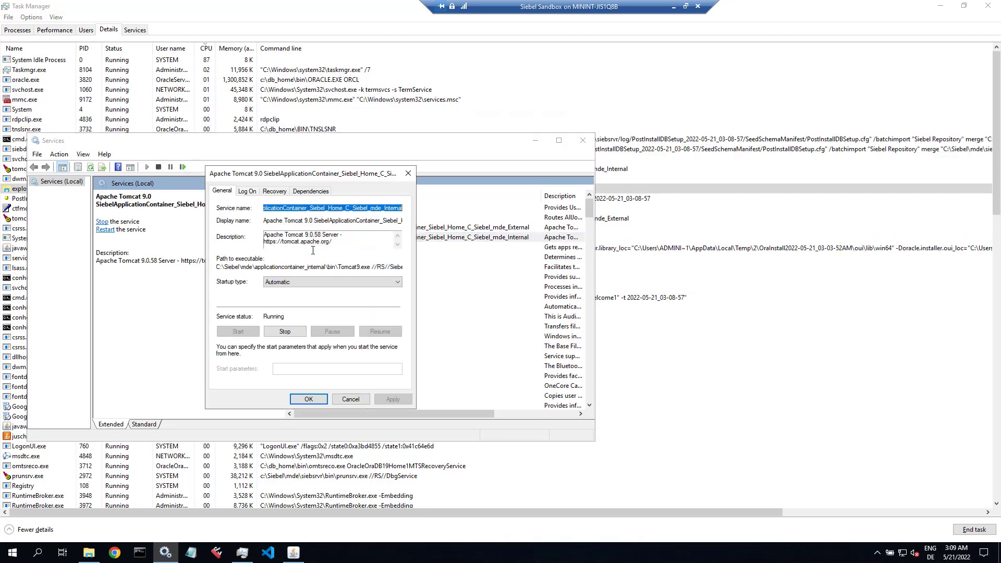
{"action": "left_click", "coordinate": [299, 283]}
{"action": "left_click", "coordinate": [286, 305]}
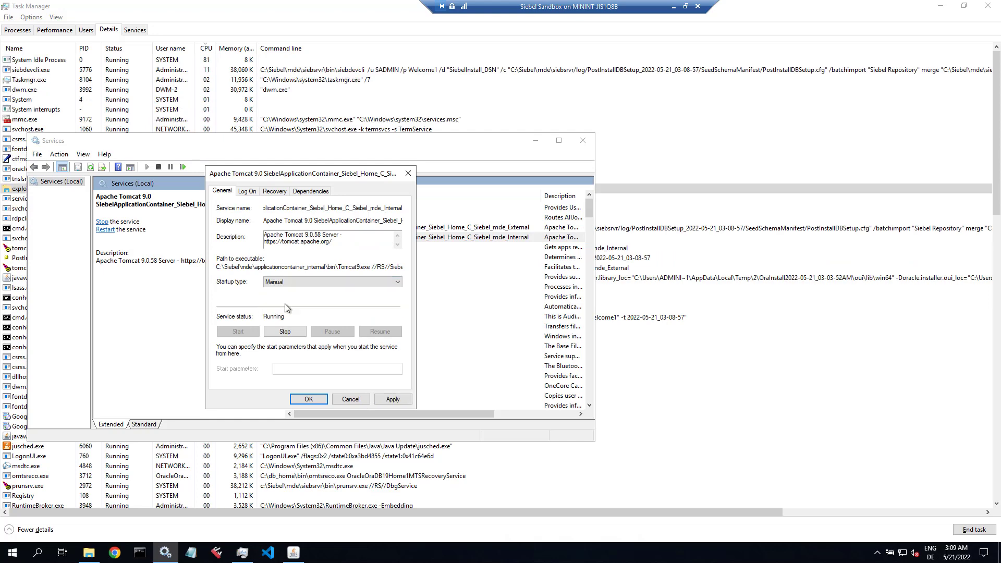
{"action": "left_click", "coordinate": [286, 331]}
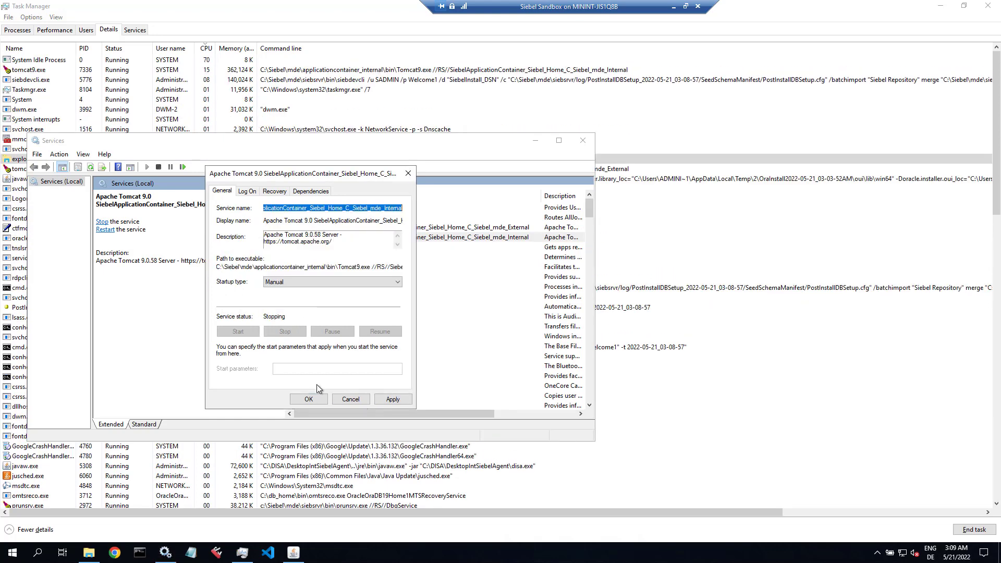
{"action": "left_click", "coordinate": [309, 399]}
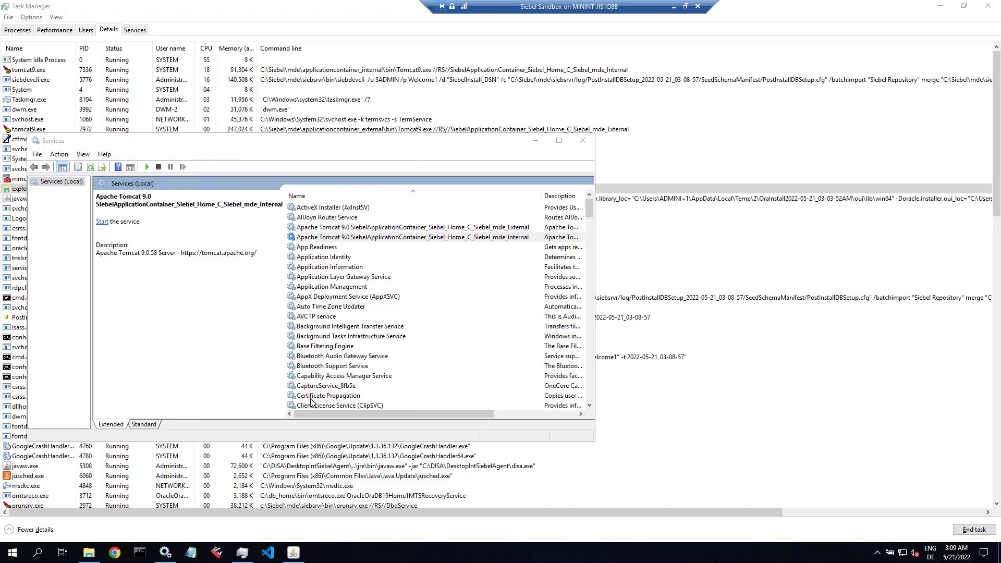
Step: Set the External Apache Tomcat 9.0 service to Manual startup, stop it, and check its status
{"action": "double_click", "coordinate": [351, 227]}
{"action": "left_click", "coordinate": [331, 282]}
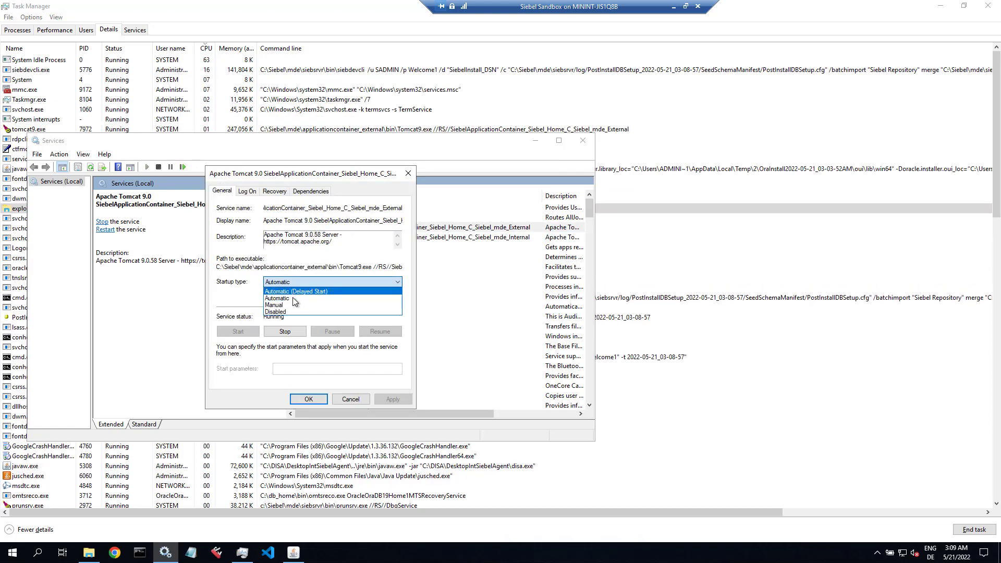
{"action": "left_click", "coordinate": [290, 307]}
{"action": "left_click", "coordinate": [285, 332]}
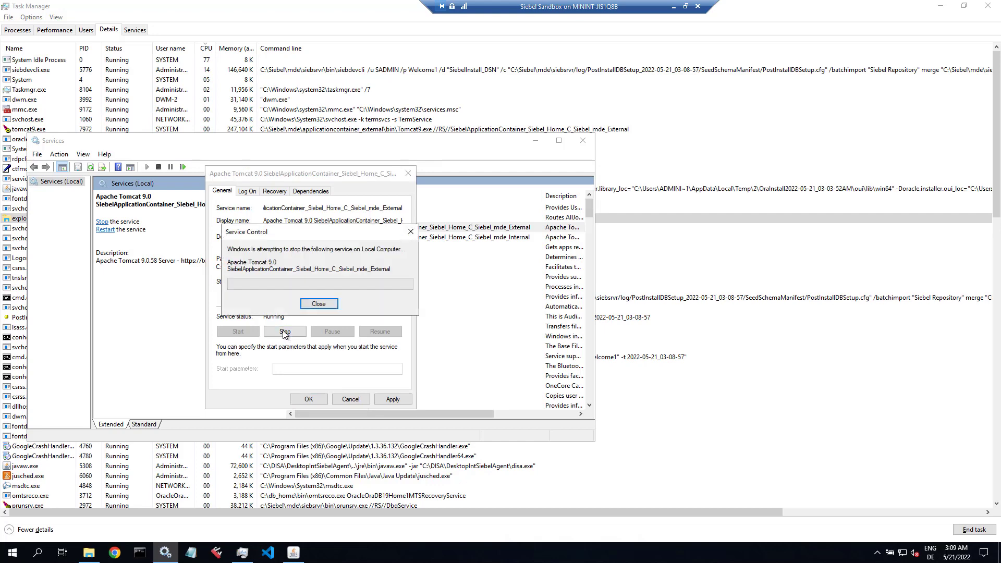
{"action": "left_click", "coordinate": [306, 399]}
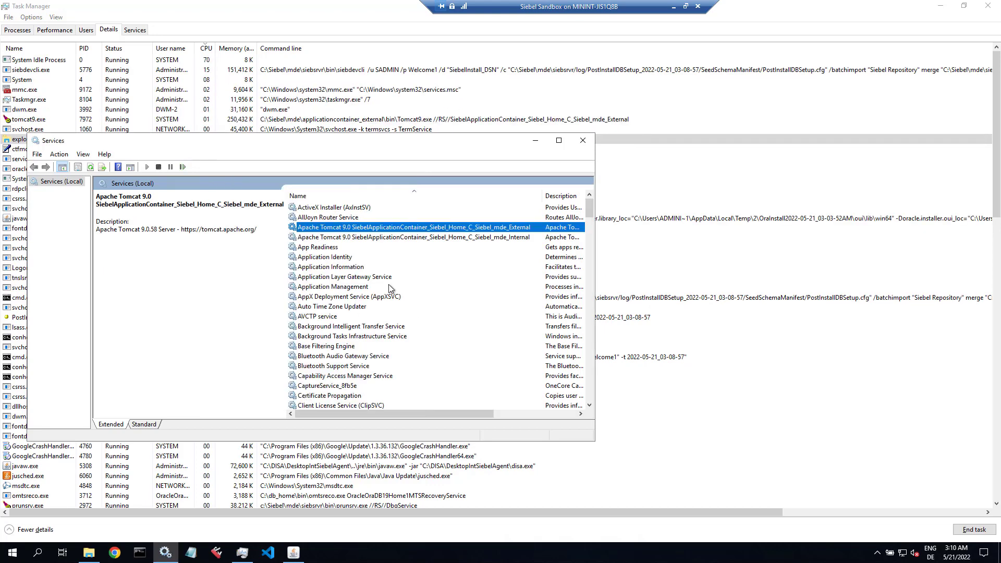
{"action": "left_click_drag", "start_coordinate": [595, 304], "coordinate": [780, 303]}
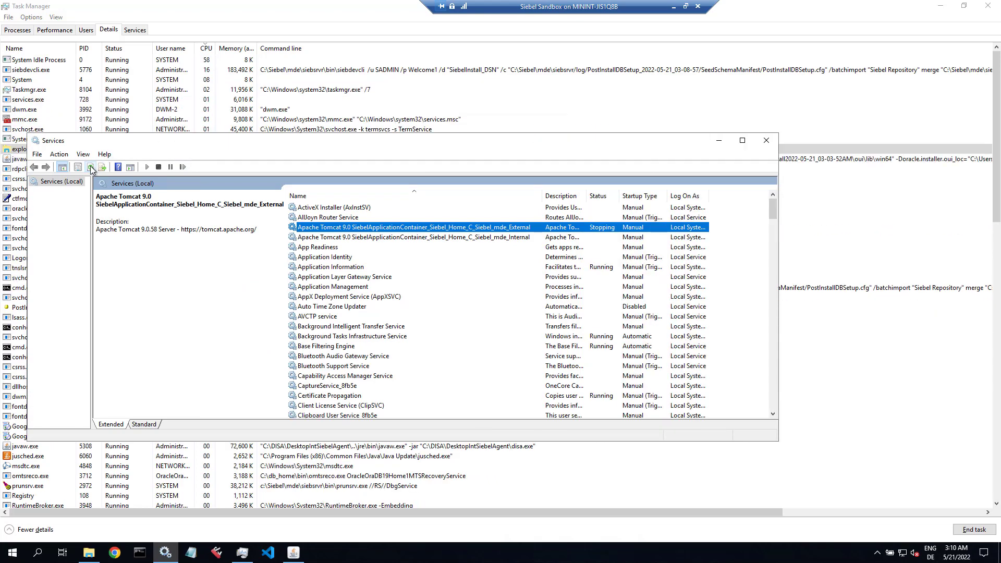
{"action": "left_click", "coordinate": [45, 70]}
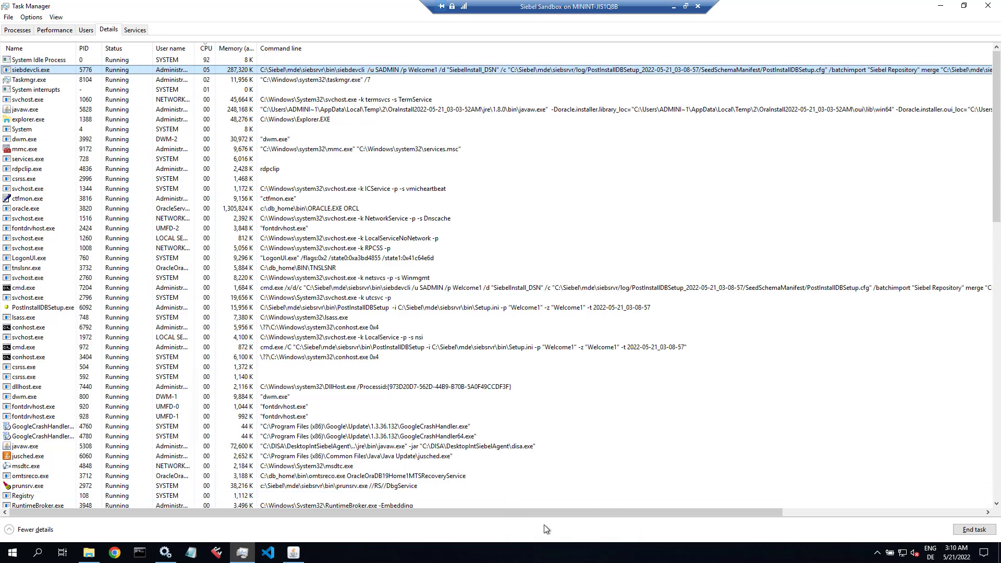
Step: Bring the Siebel installer forward to see post-installation setup and log copying completed
{"action": "left_click_drag", "start_coordinate": [545, 513], "coordinate": [524, 508]}
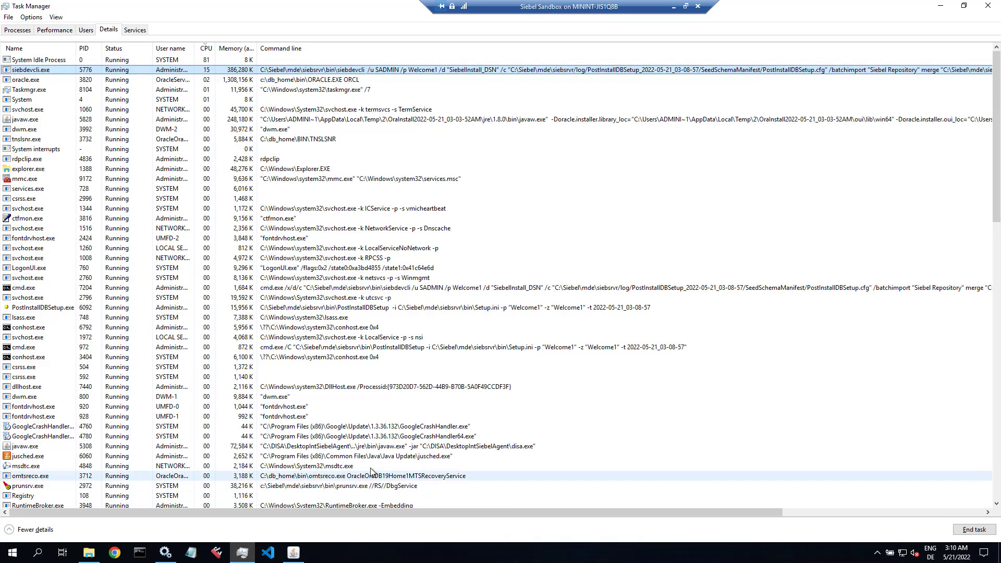
{"action": "left_click", "coordinate": [291, 554]}
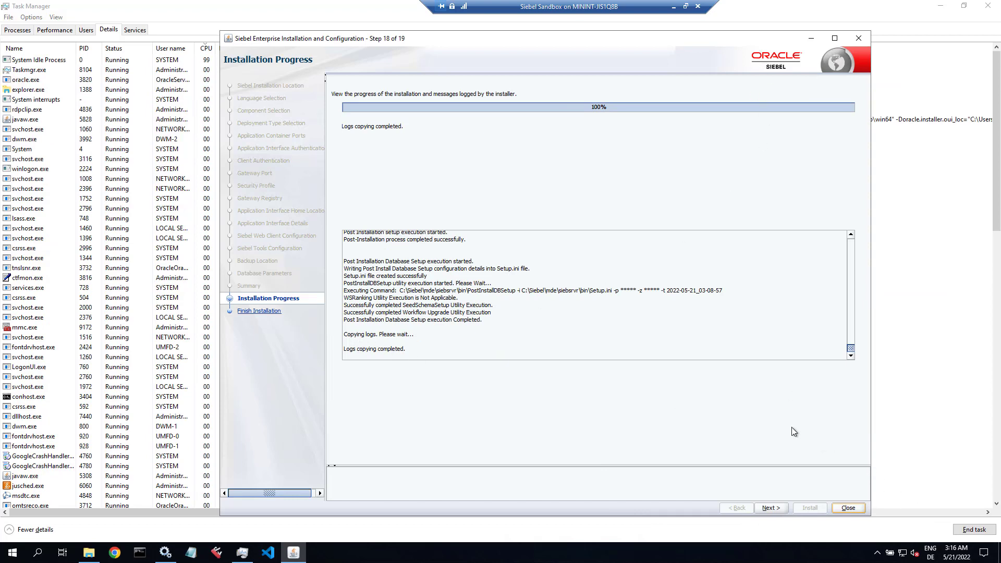
Step: Finish the successful installation, exit the installer, and minimize Task Manager to reveal the desktop
{"action": "left_click", "coordinate": [771, 508]}
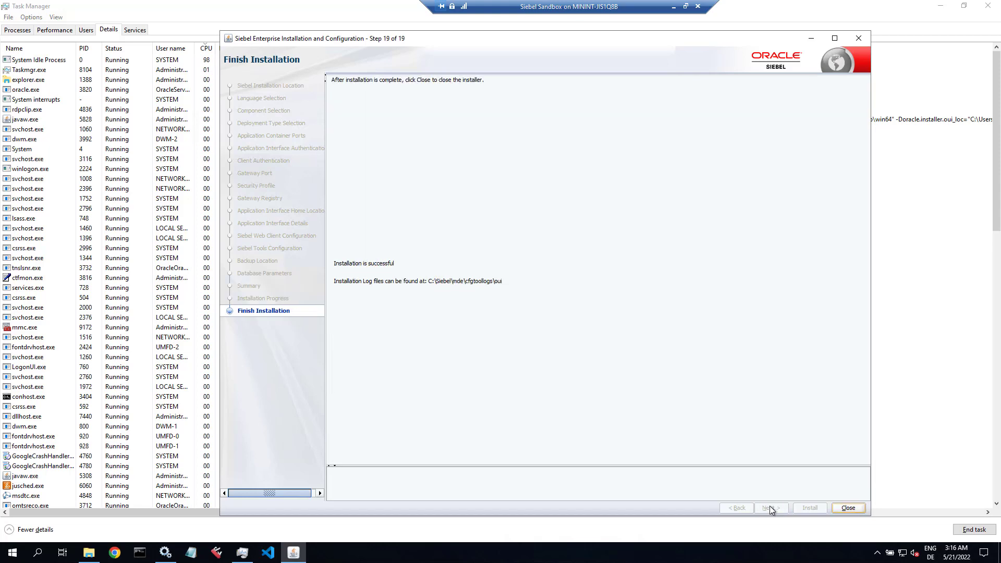
{"action": "left_click", "coordinate": [848, 509]}
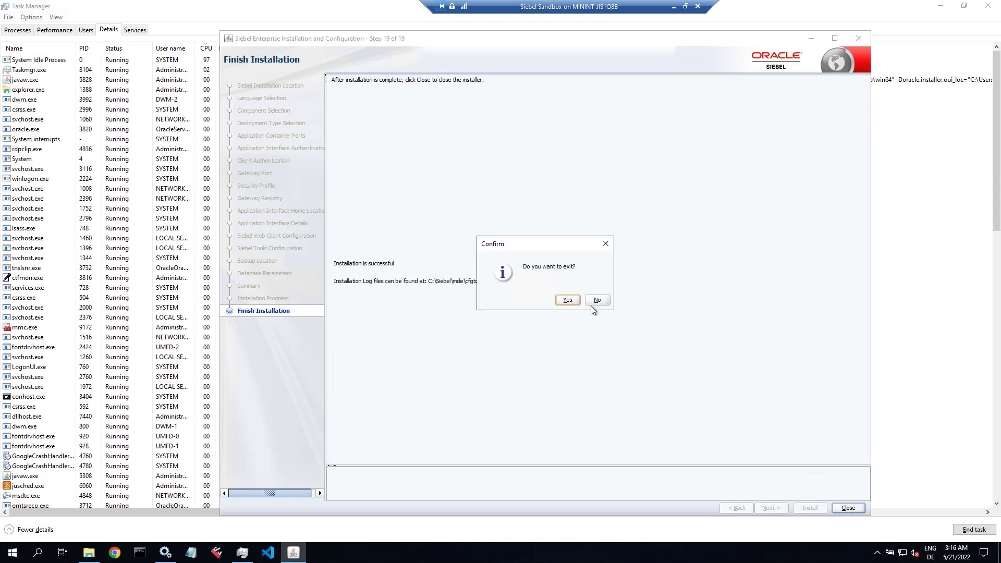
{"action": "left_click", "coordinate": [578, 303]}
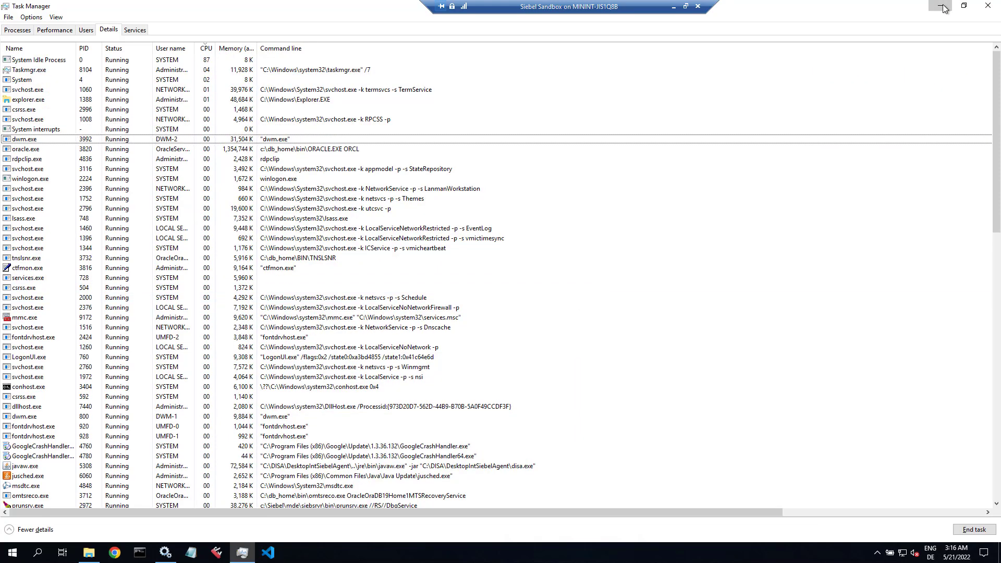
{"action": "left_click", "coordinate": [944, 8]}
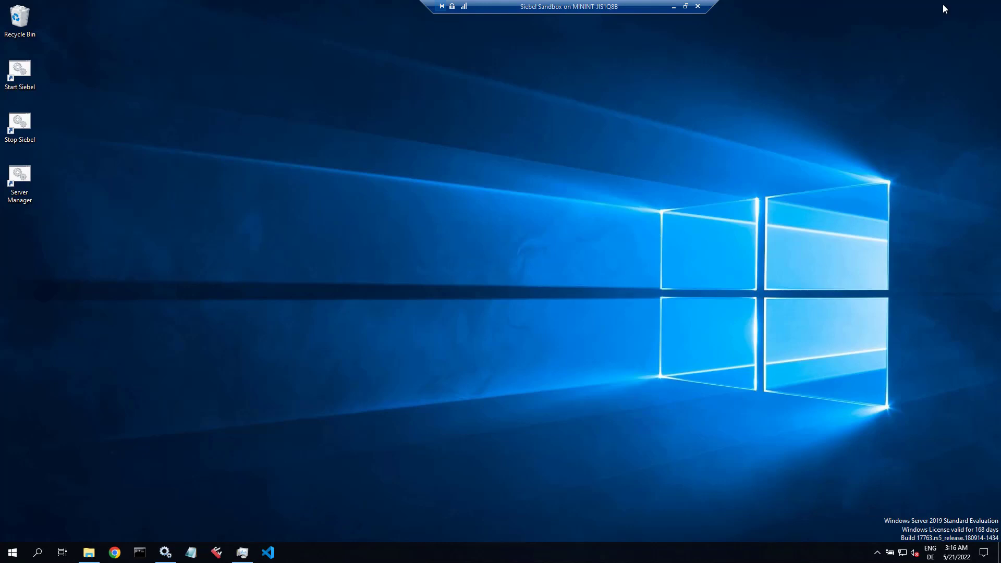
Step: Open Local Disk (C:) in a new window and browse to C:\Siebel\mde\siebsrvr\log
{"action": "left_click", "coordinate": [88, 552]}
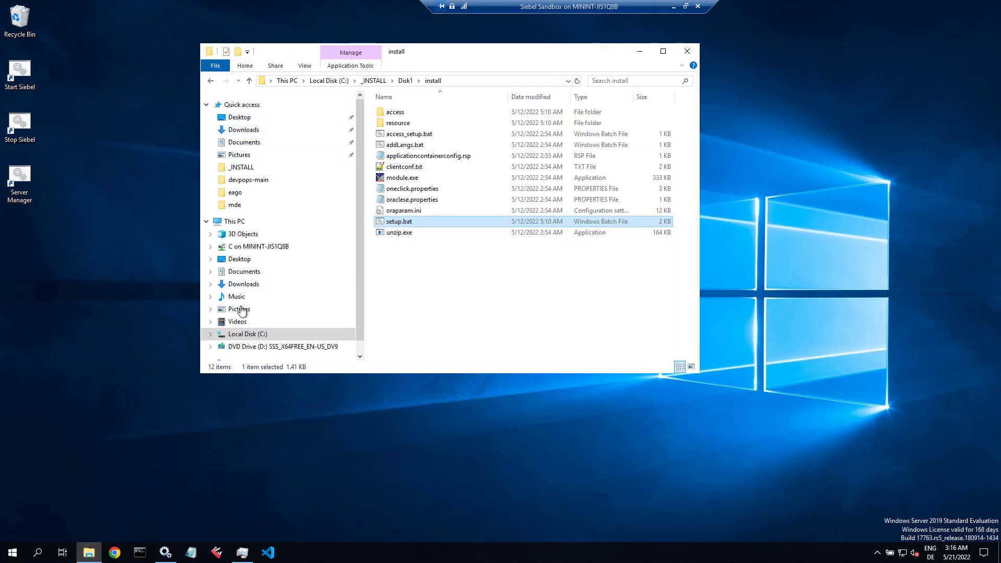
{"action": "right_click", "coordinate": [234, 335]}
{"action": "left_click", "coordinate": [256, 360]}
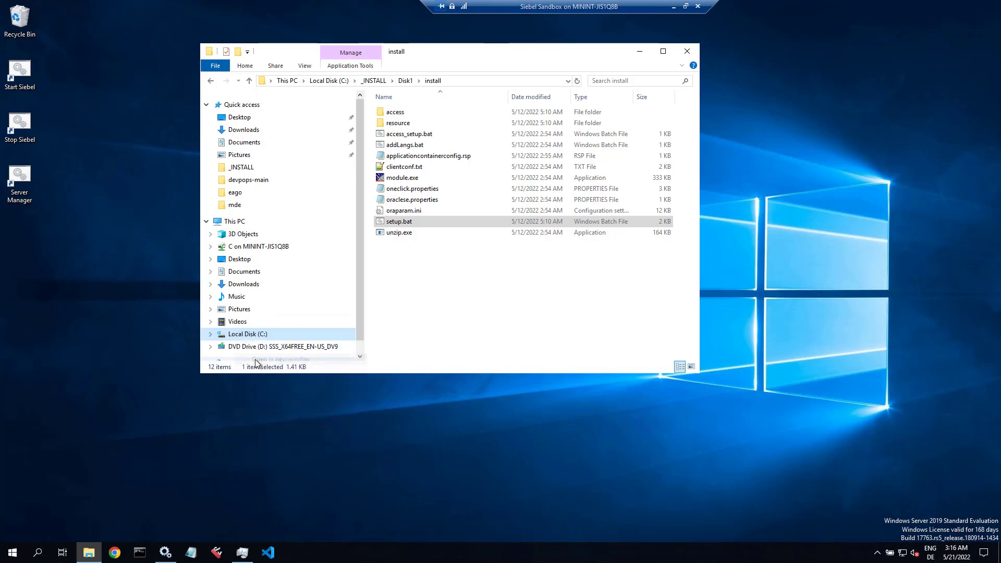
{"action": "left_click", "coordinate": [638, 51]}
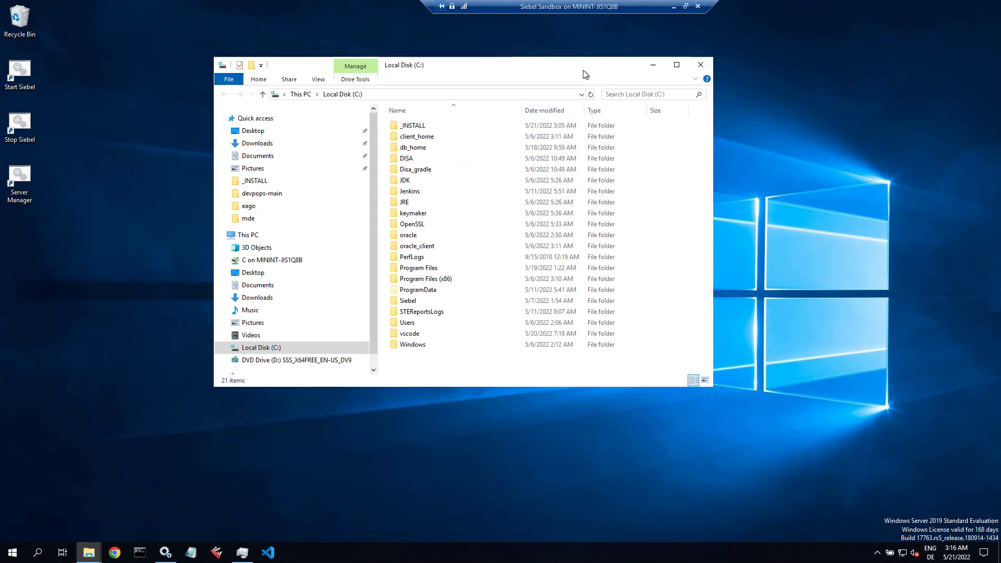
{"action": "double_click", "coordinate": [407, 300]}
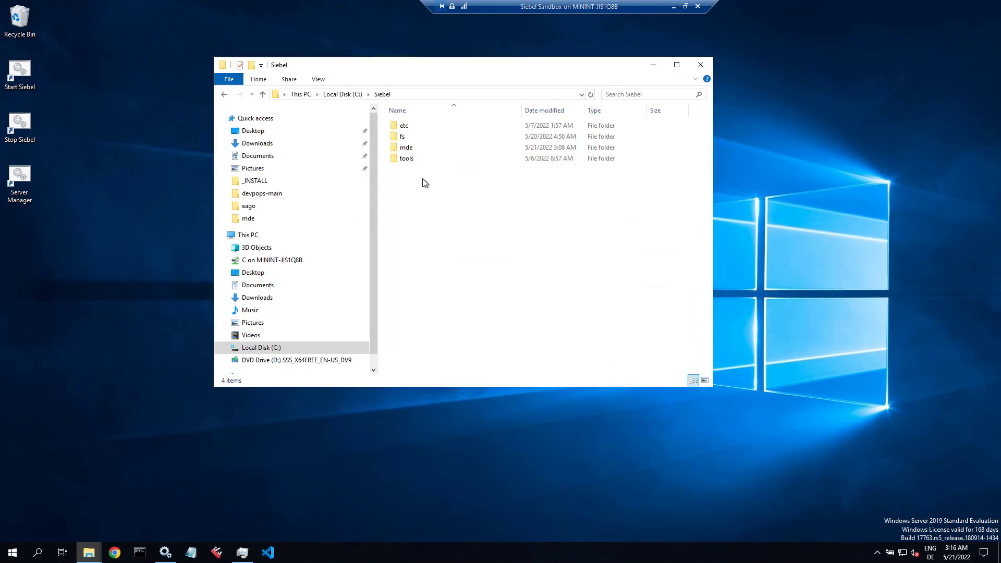
{"action": "left_click", "coordinate": [411, 149]}
{"action": "double_click", "coordinate": [411, 149]}
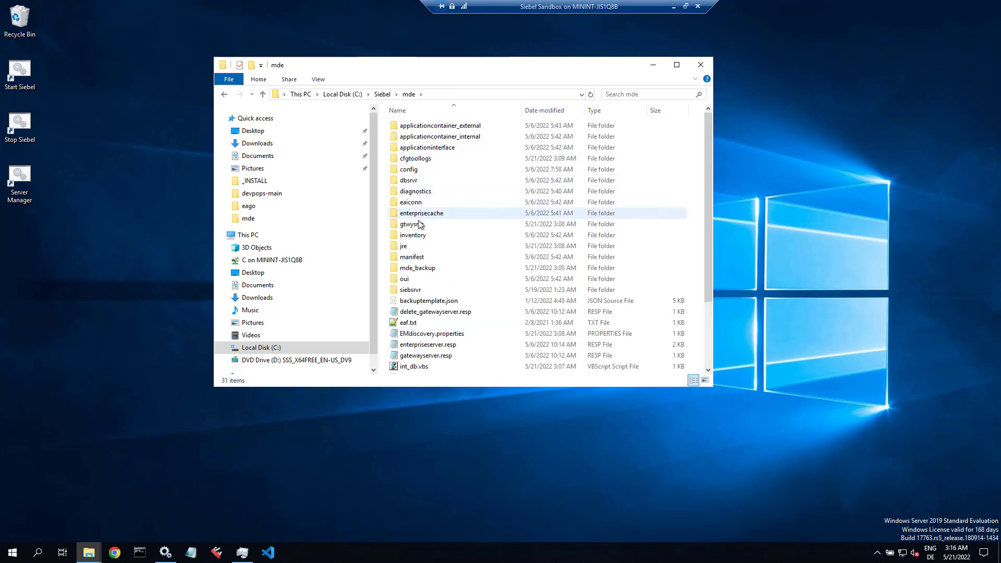
{"action": "double_click", "coordinate": [410, 290]}
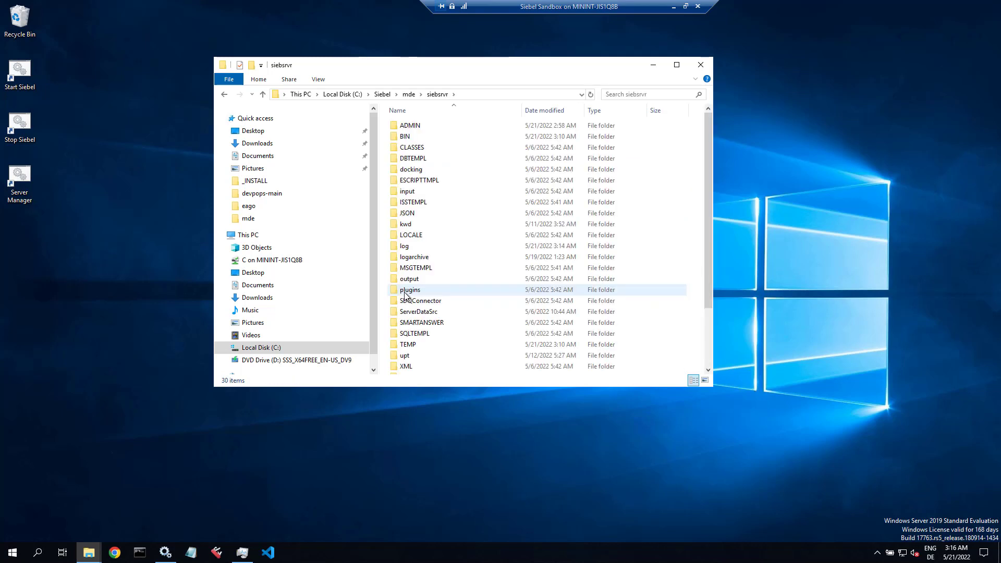
{"action": "double_click", "coordinate": [409, 248]}
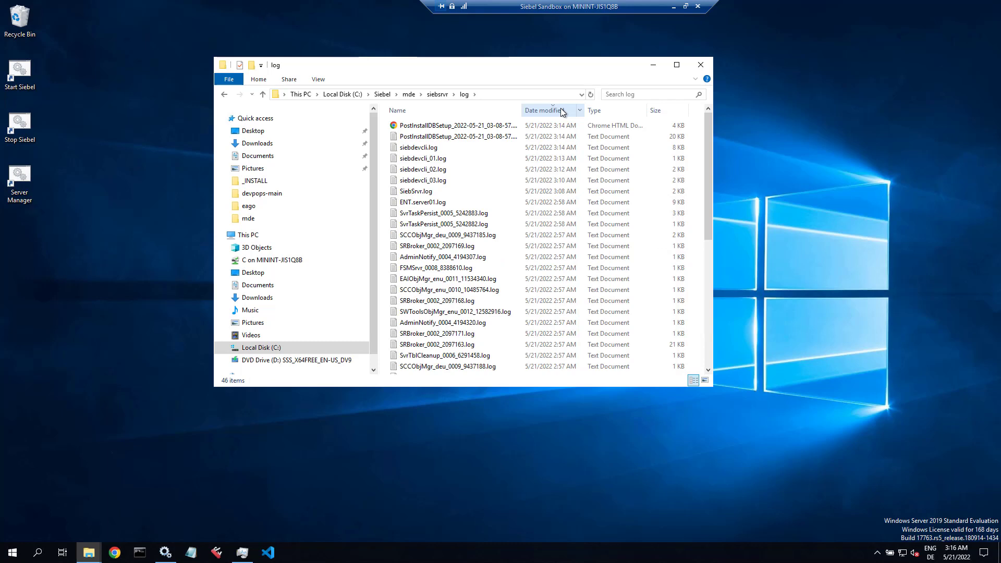
Step: Open the PostInstallDBSetup HTML report in Chrome, always using Chrome for .html files
{"action": "double_click", "coordinate": [493, 127]}
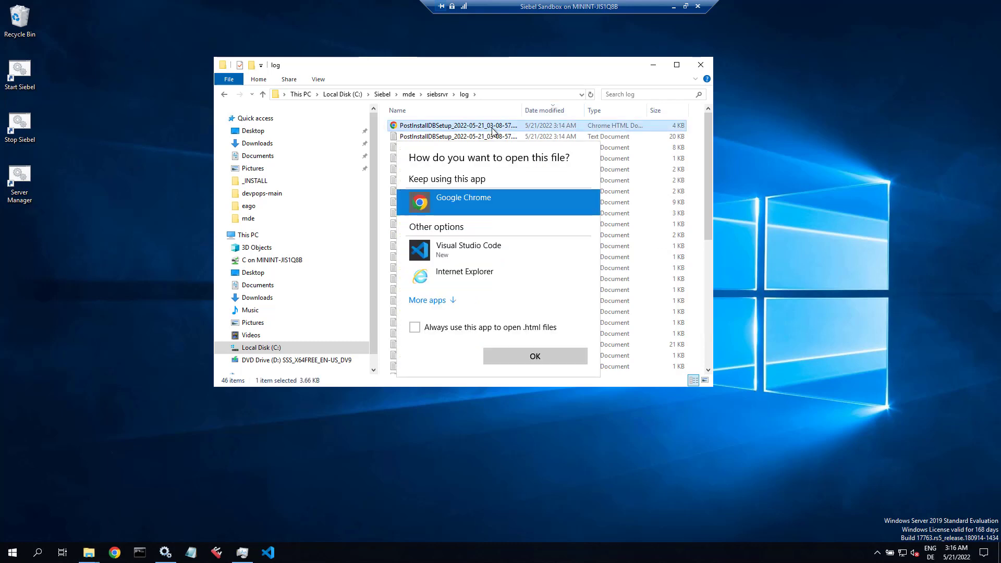
{"action": "left_click", "coordinate": [417, 327]}
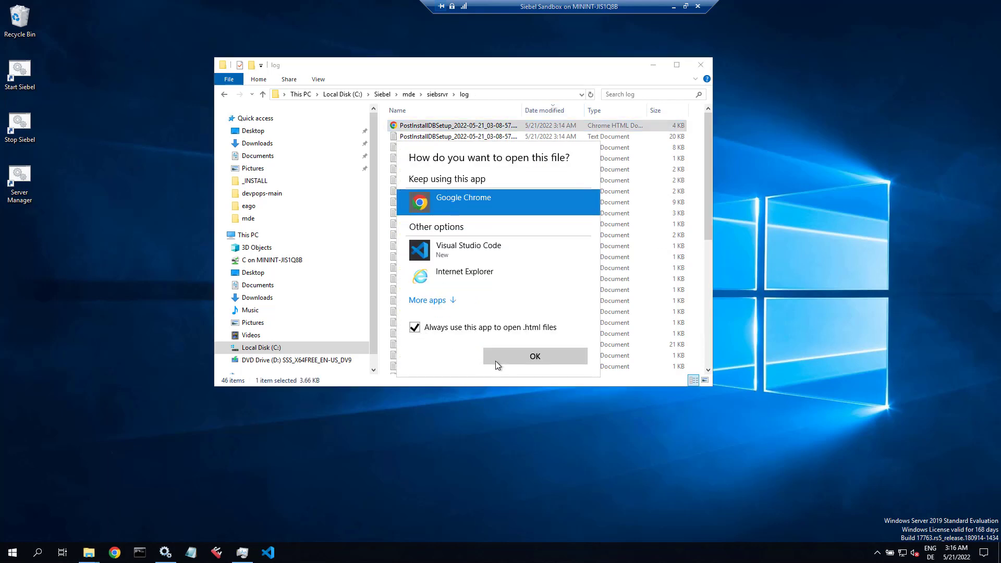
{"action": "left_click", "coordinate": [495, 360]}
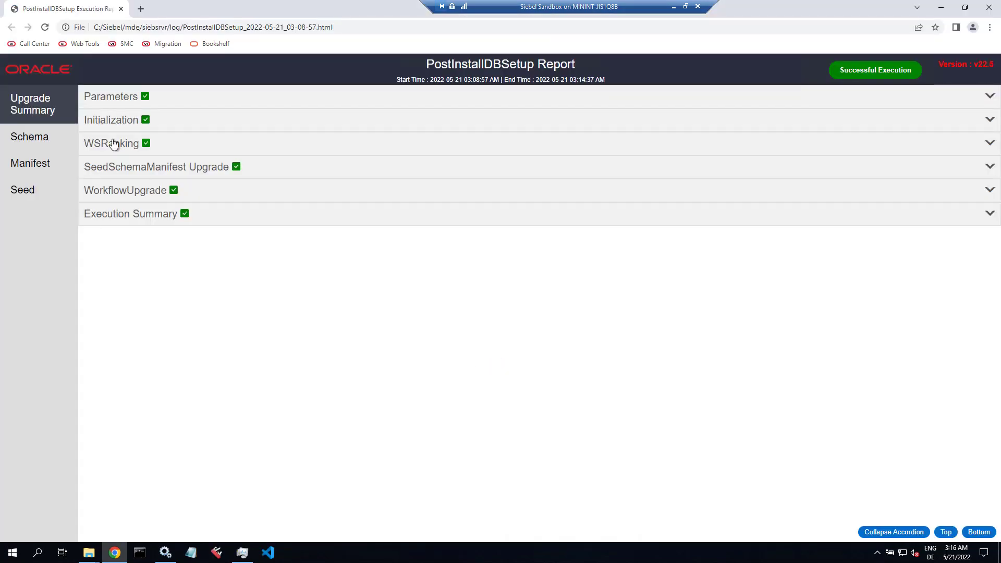
Step: Expand the report's Parameters, Initialization, WSRanking, SeedSchemaManifest Upgrade, Schema, WorkflowUpgrade and Execution Summary sections
{"action": "left_click", "coordinate": [102, 98]}
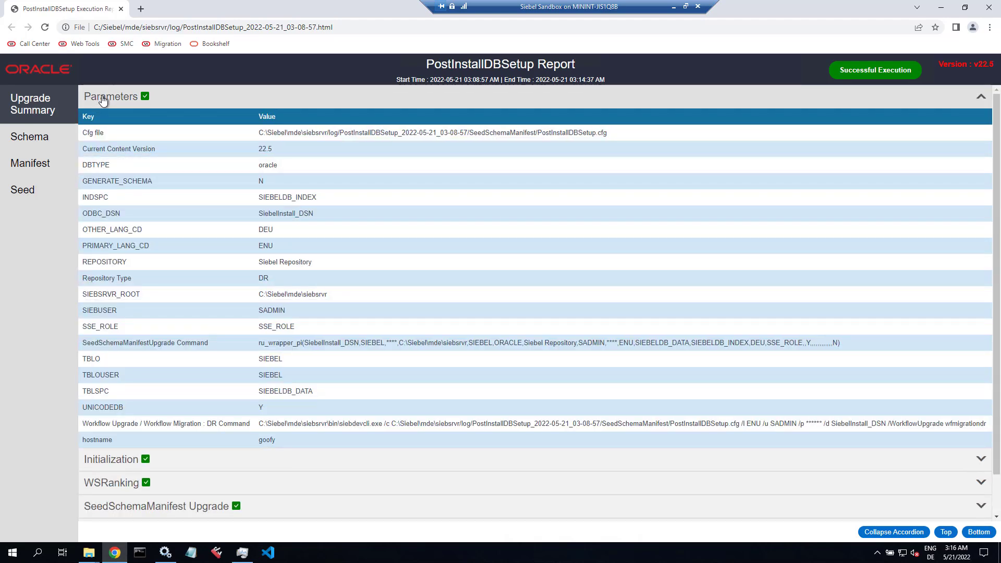
{"action": "left_click", "coordinate": [103, 99]}
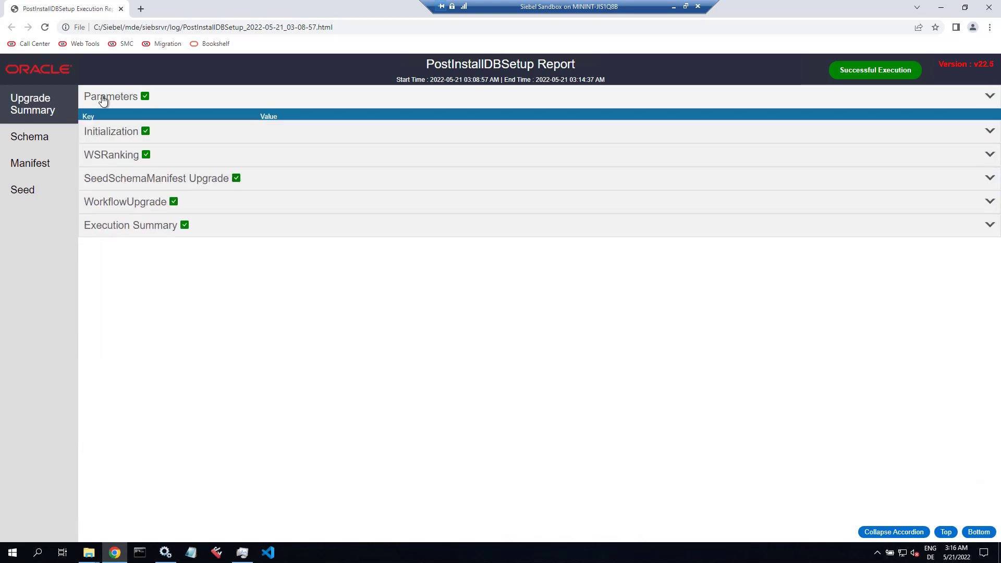
{"action": "left_click", "coordinate": [106, 122]}
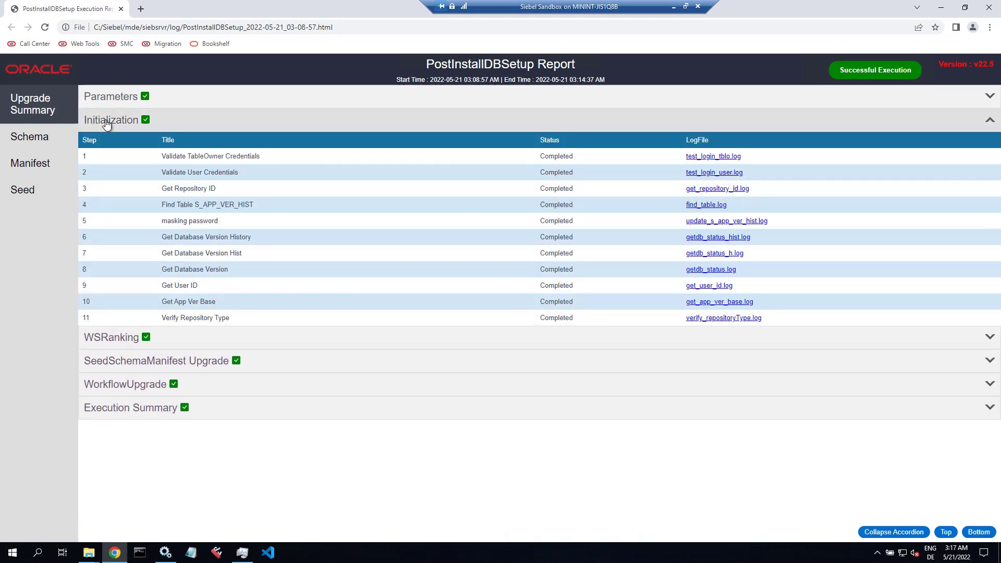
{"action": "left_click", "coordinate": [106, 339]}
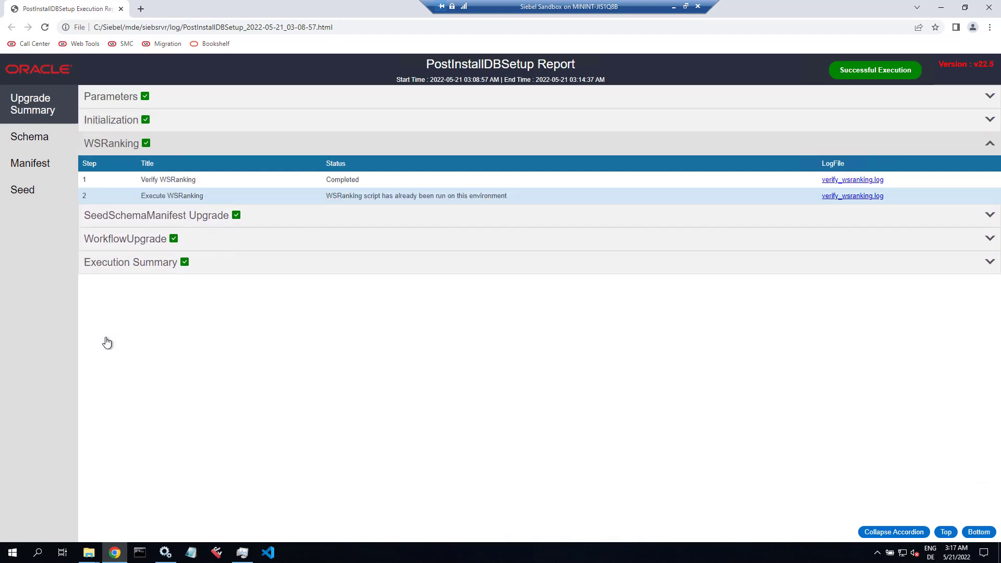
{"action": "left_click", "coordinate": [127, 219]}
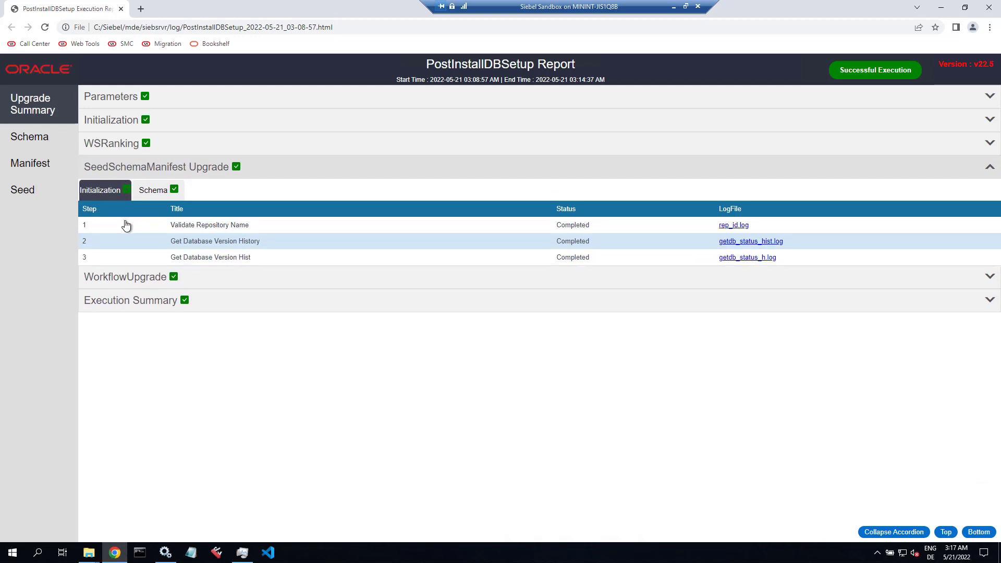
{"action": "left_click", "coordinate": [151, 193]}
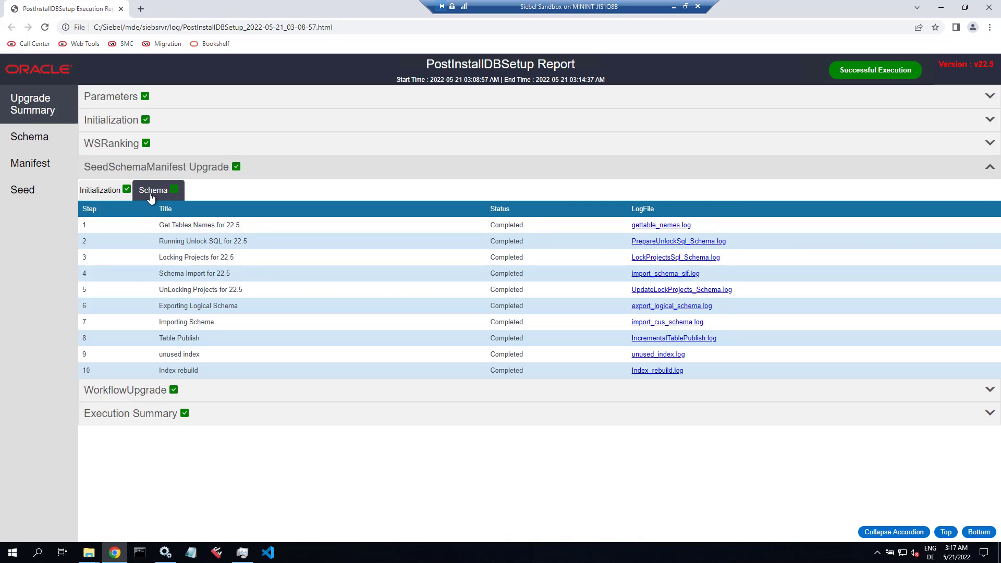
{"action": "left_click", "coordinate": [125, 391]}
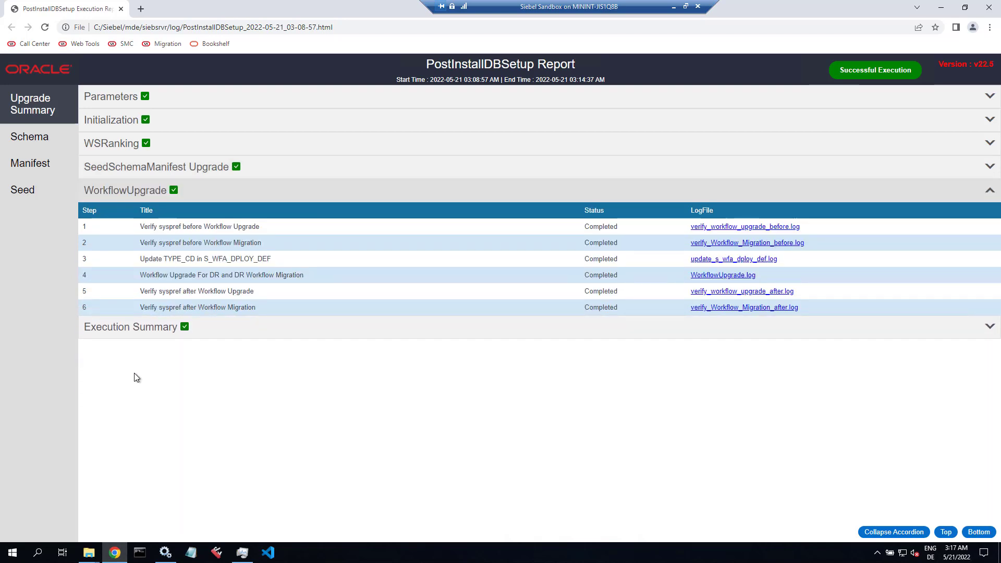
{"action": "left_click", "coordinate": [153, 332]}
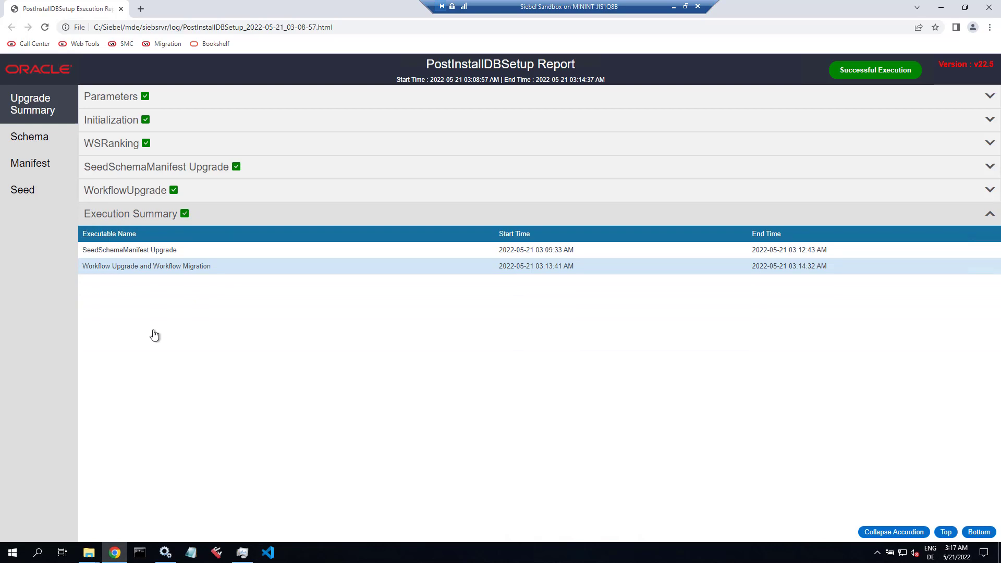
Step: Browse the report's Schema, Manifest and Seed pages, inspect S_APP_VIEW, then close Chrome
{"action": "left_click", "coordinate": [42, 144]}
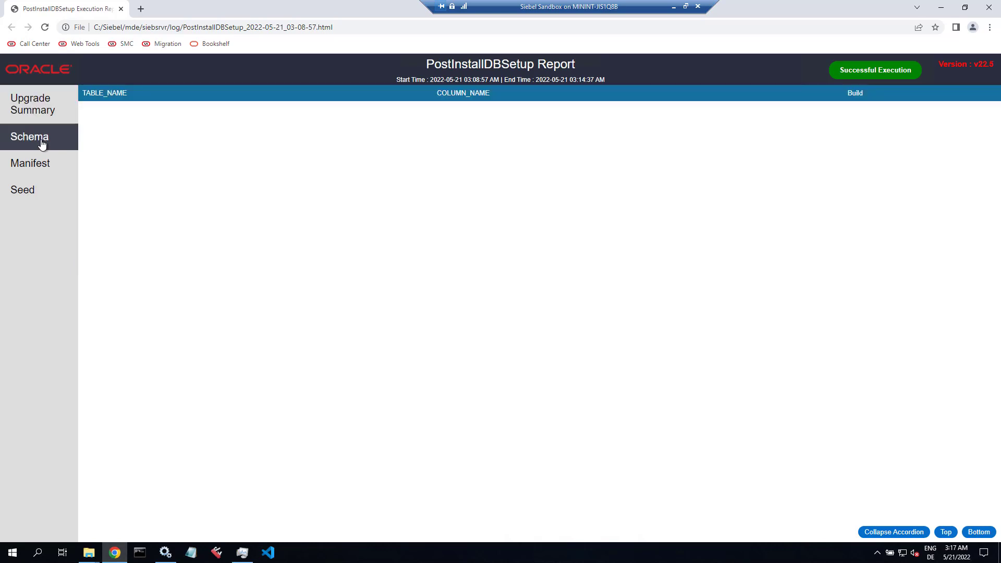
{"action": "left_click", "coordinate": [33, 165]}
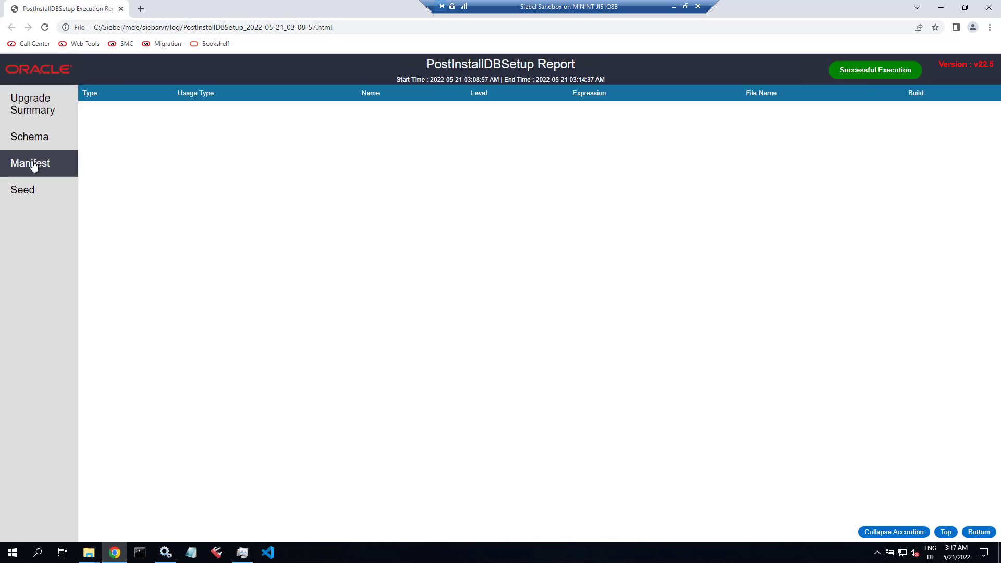
{"action": "left_click", "coordinate": [29, 193]}
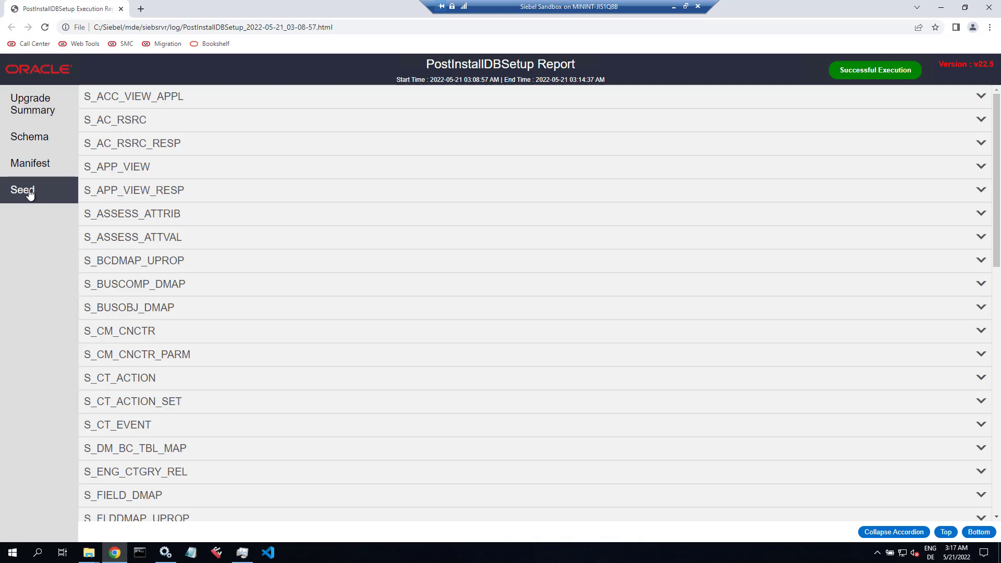
{"action": "scroll", "coordinate": [125, 240], "scroll_direction": "down", "scroll_amount": 5}
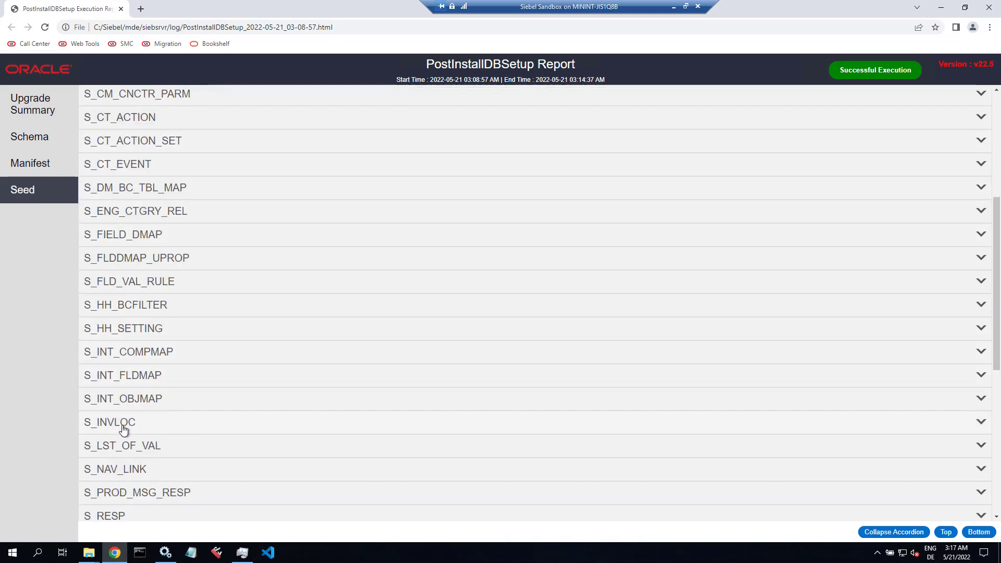
{"action": "scroll", "coordinate": [124, 430], "scroll_direction": "down", "scroll_amount": 2}
{"action": "scroll", "coordinate": [121, 440], "scroll_direction": "up", "scroll_amount": 4}
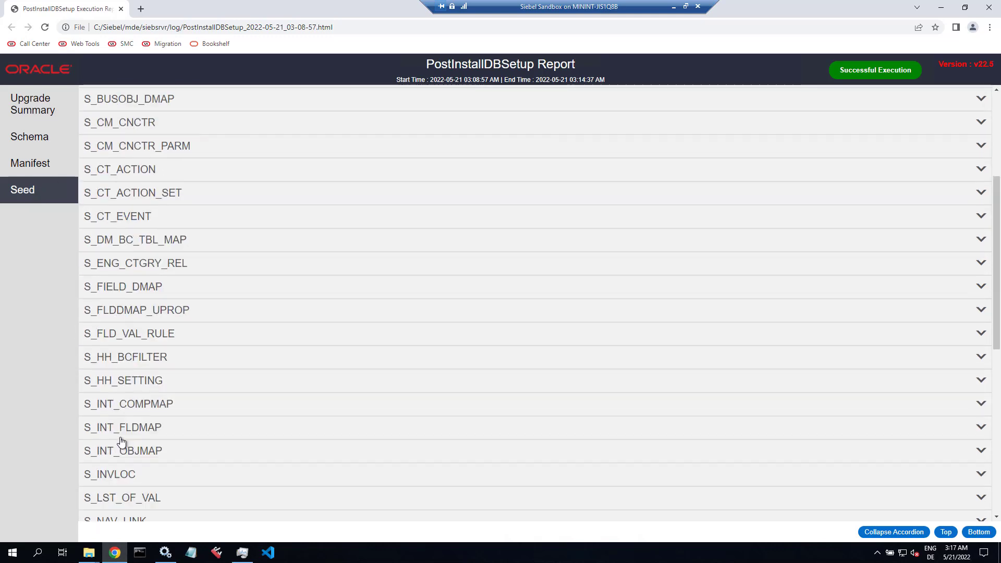
{"action": "scroll", "coordinate": [126, 404], "scroll_direction": "up", "scroll_amount": 4}
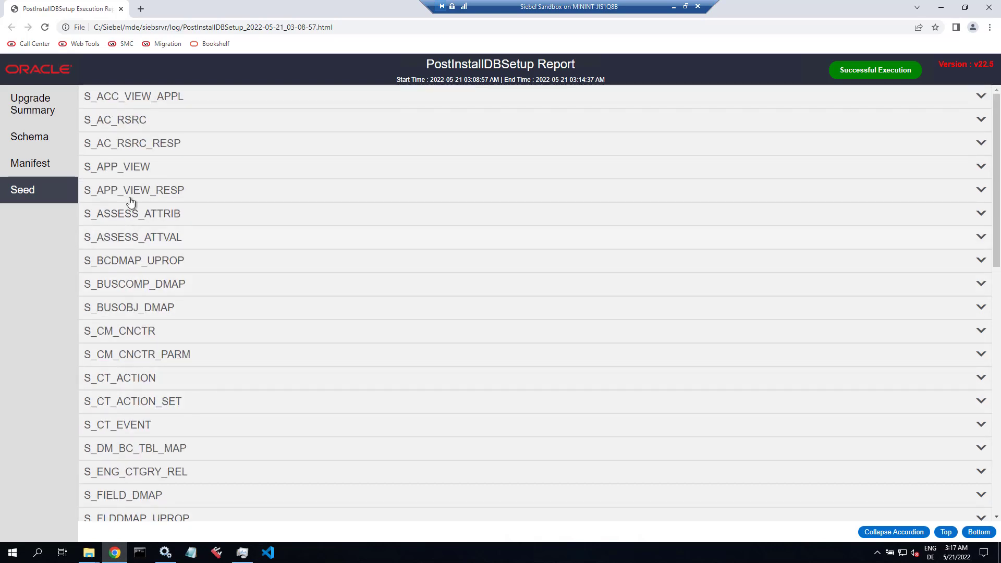
{"action": "left_click", "coordinate": [139, 166]}
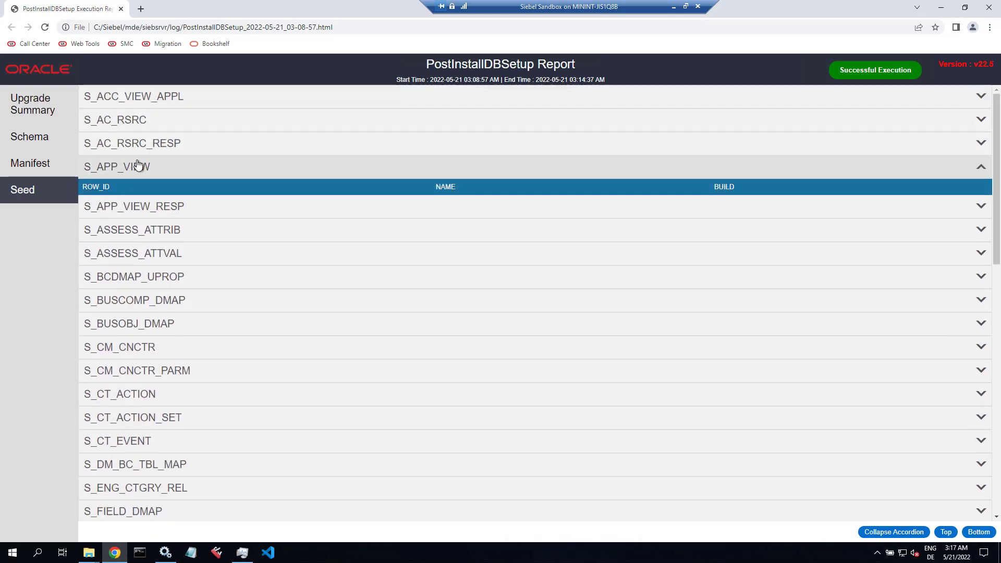
{"action": "left_click", "coordinate": [136, 166]}
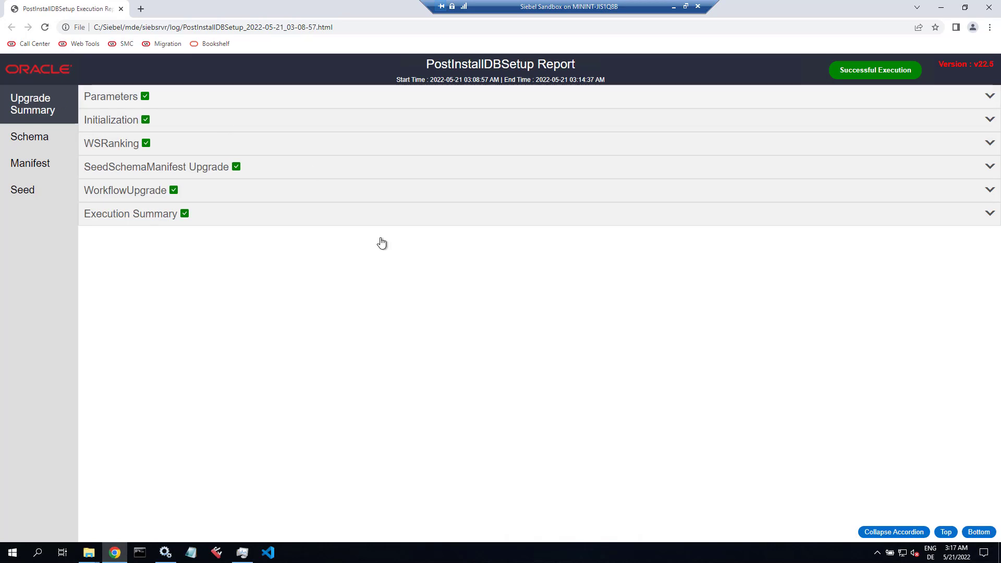
{"action": "left_click", "coordinate": [990, 11]}
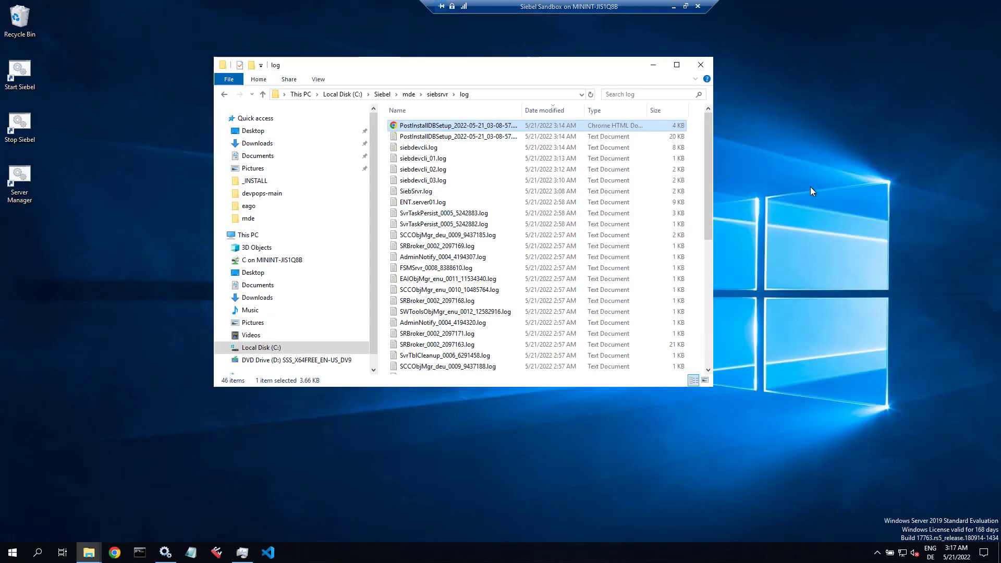
Step: Refresh Services, open the external Tomcat 9.0 service properties, and copy its executable path
{"action": "left_click", "coordinate": [166, 551]}
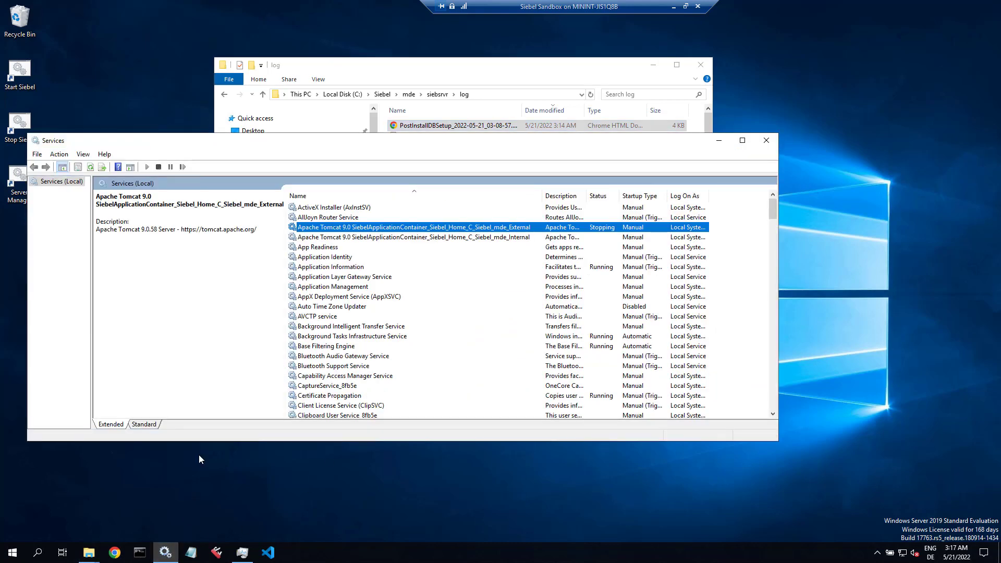
{"action": "left_click", "coordinate": [91, 168]}
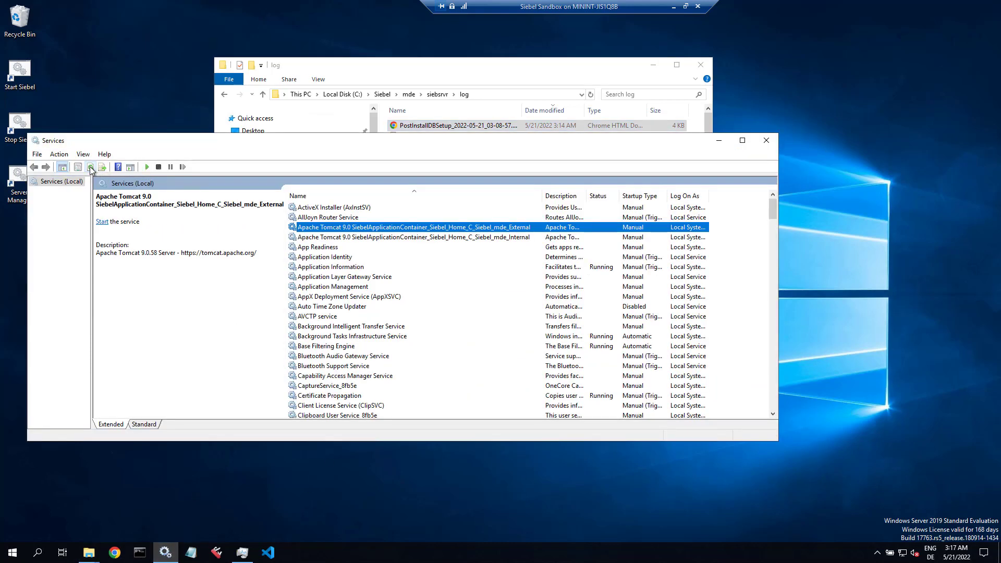
{"action": "double_click", "coordinate": [383, 230]}
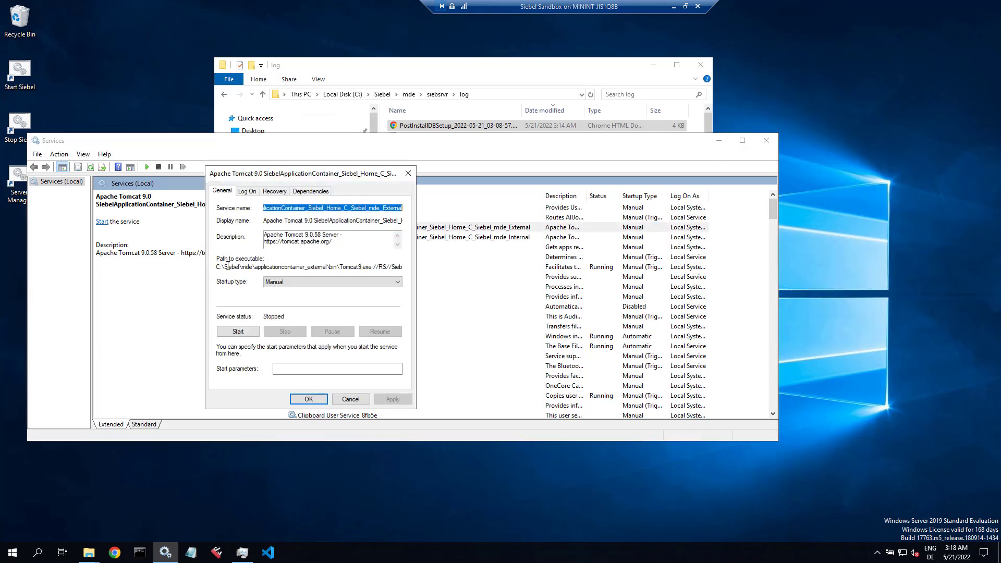
{"action": "left_click_drag", "start_coordinate": [218, 269], "coordinate": [417, 266]}
{"action": "right_click", "coordinate": [378, 265]}
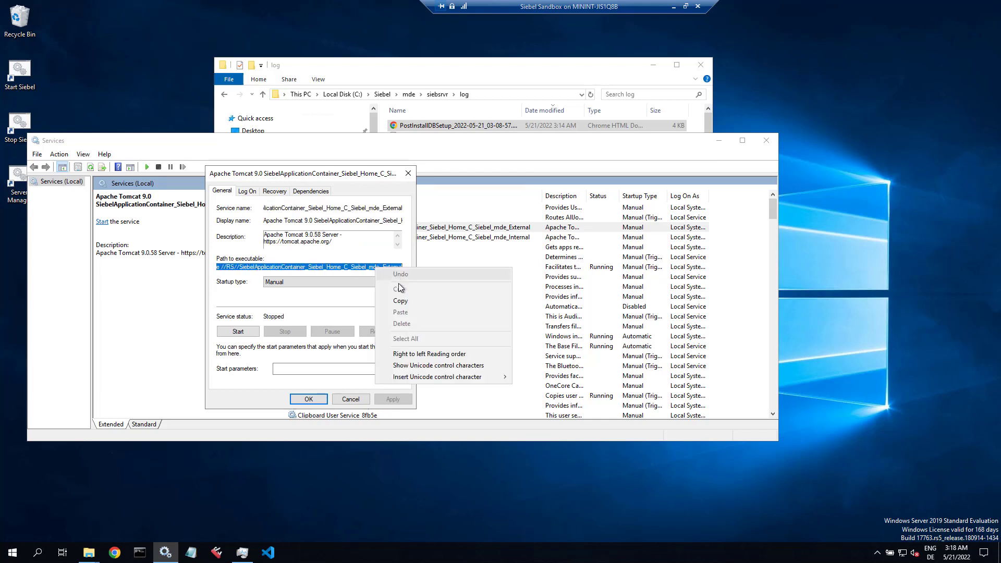
{"action": "left_click", "coordinate": [399, 302]}
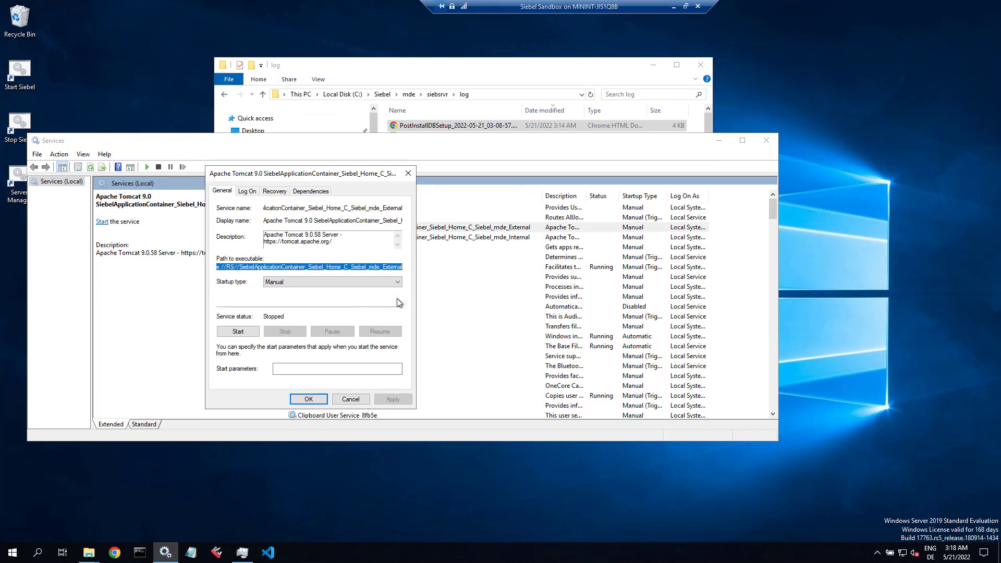
{"action": "left_click", "coordinate": [139, 551]}
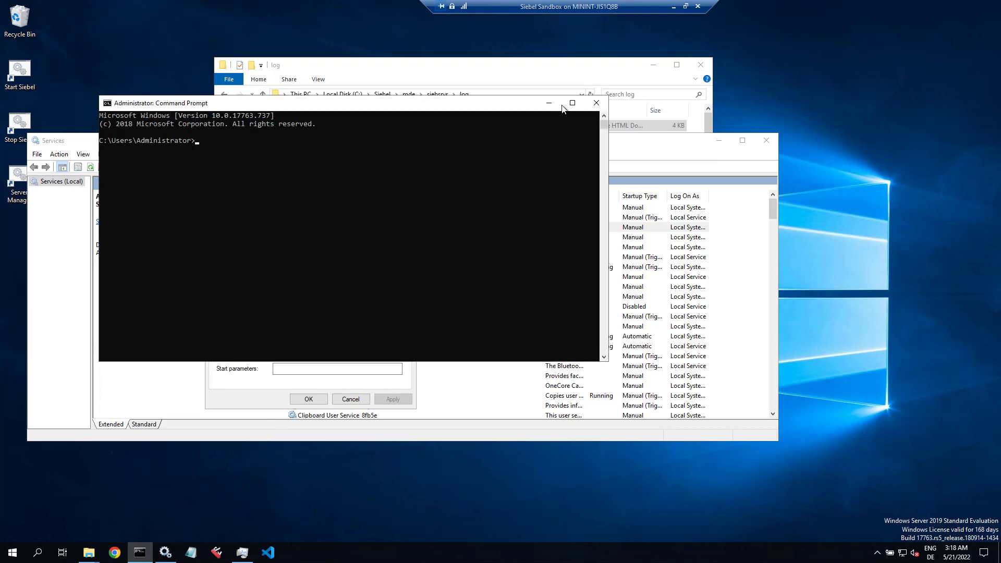
Step: Minimise Services and the log folder, cancel the properties dialog, and paste the path at the prompt
{"action": "left_click", "coordinate": [718, 140]}
{"action": "left_click", "coordinate": [653, 65]}
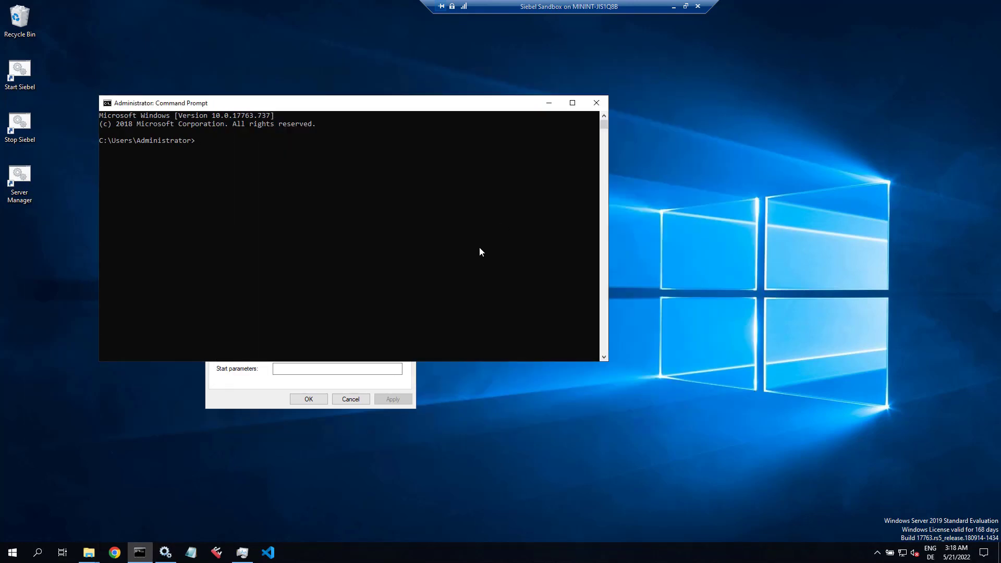
{"action": "left_click", "coordinate": [359, 399]}
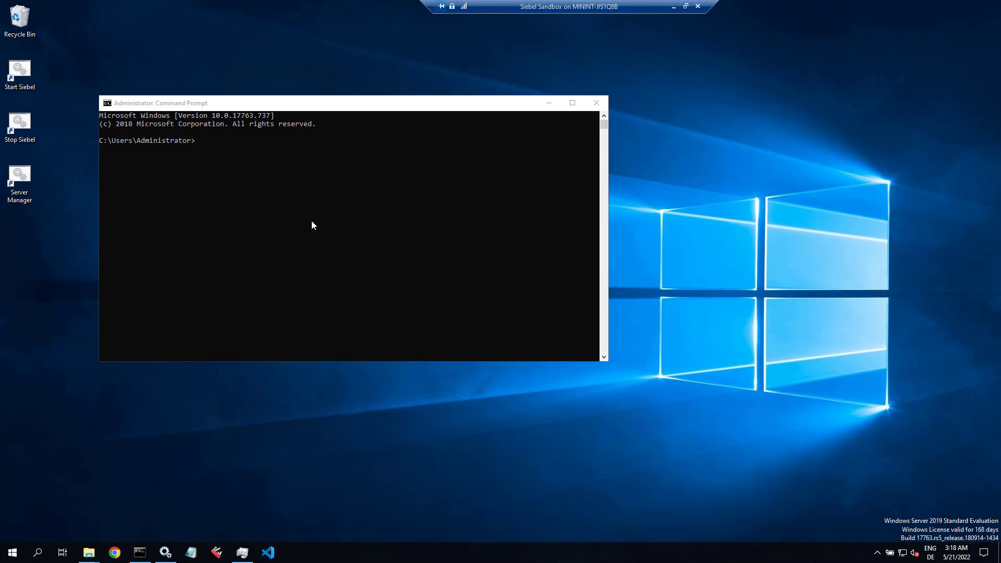
{"action": "left_click", "coordinate": [311, 220]}
{"action": "right_click", "coordinate": [311, 221]}
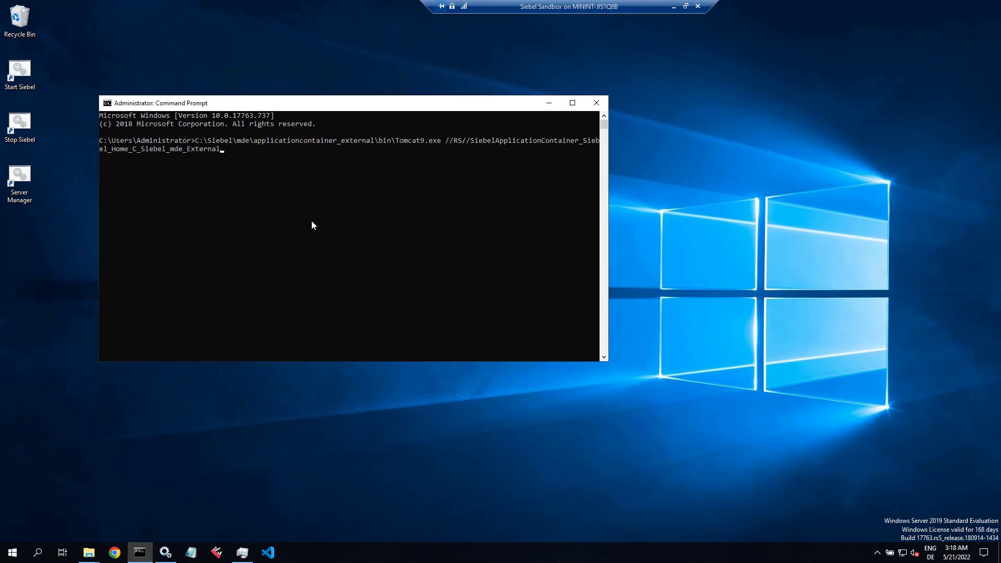
Step: Edit the command to Tomcat9w.exe with the //ES// switch and run it
{"action": "key", "text": "ctrl+Left"}
{"action": "key", "text": "Right"}
{"action": "key", "text": "Right"}
{"action": "key", "text": "Right"}
{"action": "key", "text": "BackSpace"}
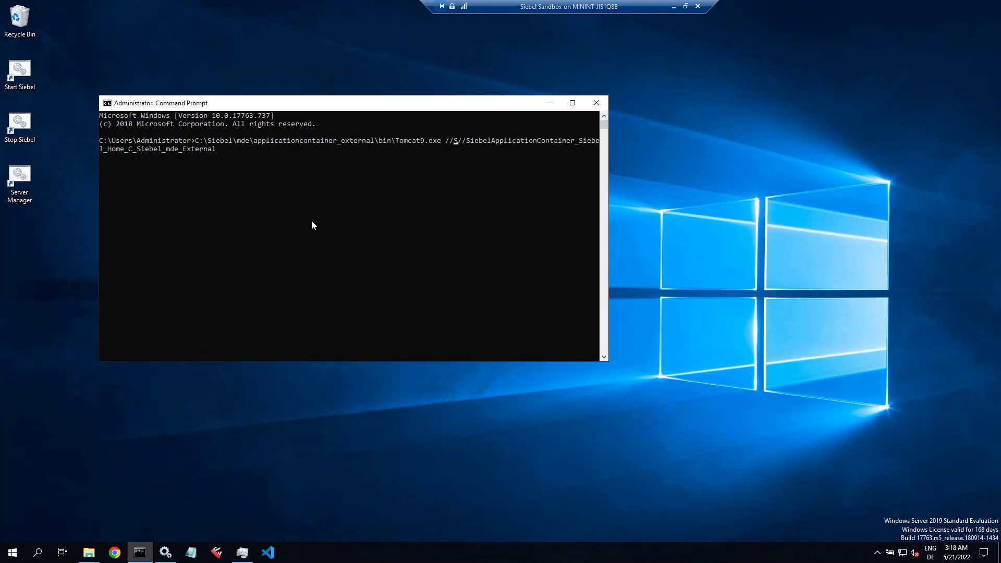
{"action": "type", "text": "E"}
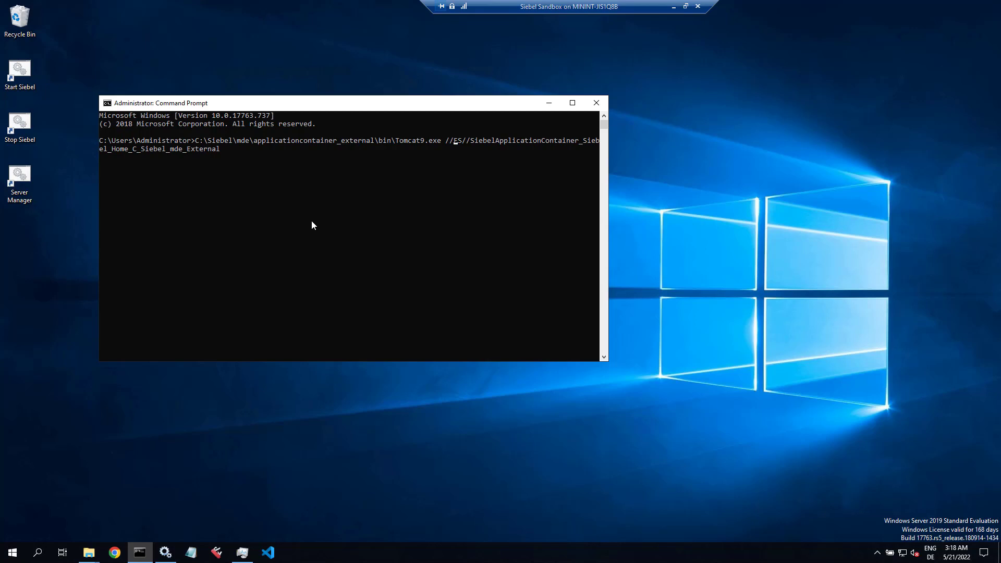
{"action": "key", "text": "Left"}
{"action": "key", "text": "Left"}
{"action": "key", "text": "Left"}
{"action": "key", "text": "Left"}
{"action": "key", "text": "Left"}
{"action": "key", "text": "Left"}
{"action": "key", "text": "Left"}
{"action": "type", "text": "w"}
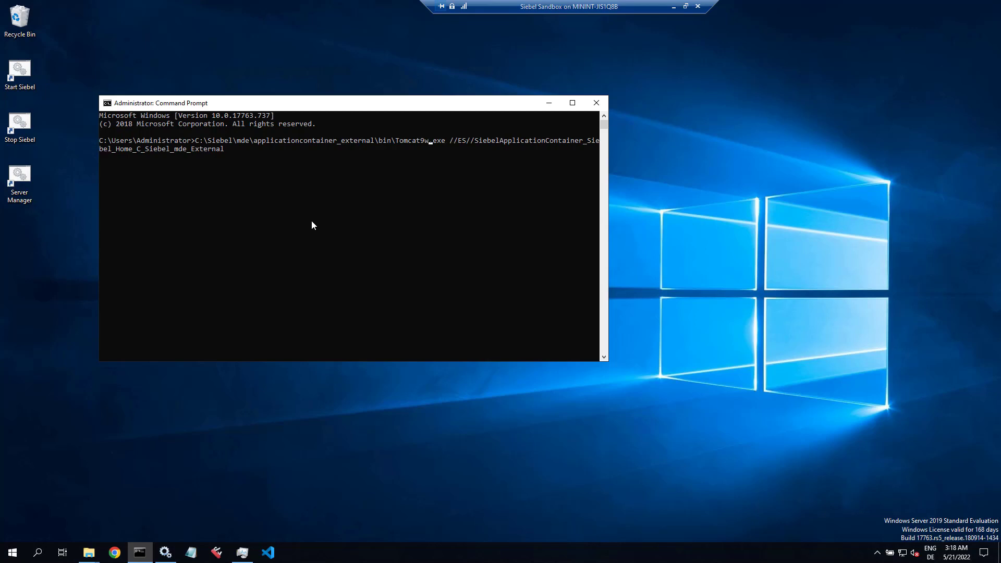
{"action": "key", "text": "Return"}
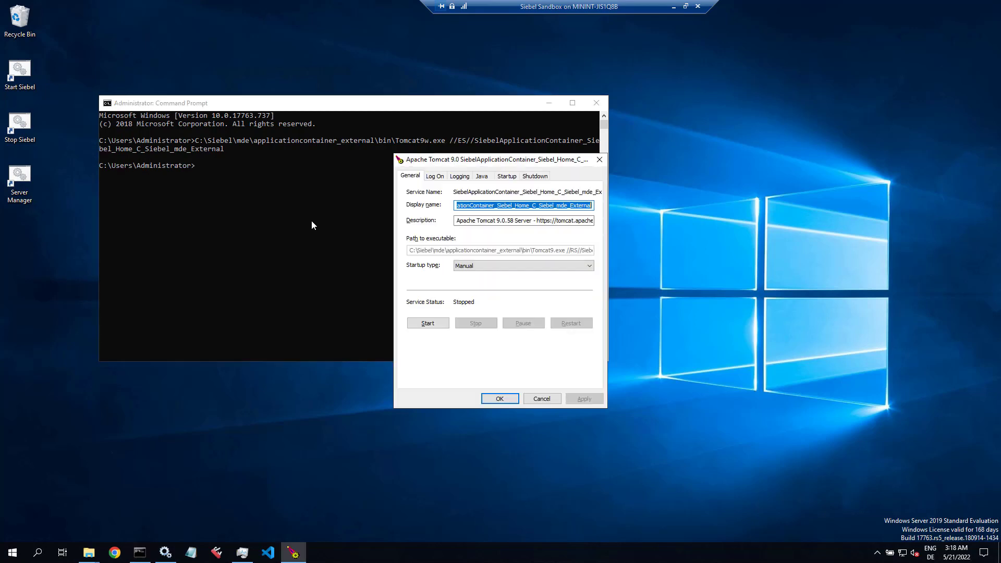
Step: Set the external Tomcat service's initial and maximum Java memory pools to 2560 MB and save
{"action": "left_click", "coordinate": [481, 176]}
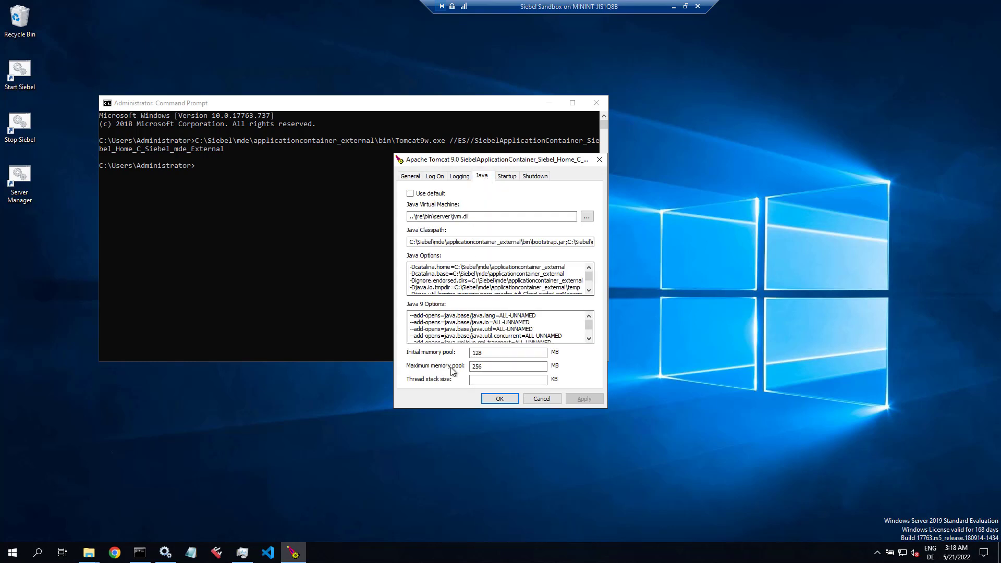
{"action": "key", "text": "shift+Tab"}
{"action": "key", "text": "shift+Tab"}
{"action": "key", "text": "shift+Tab"}
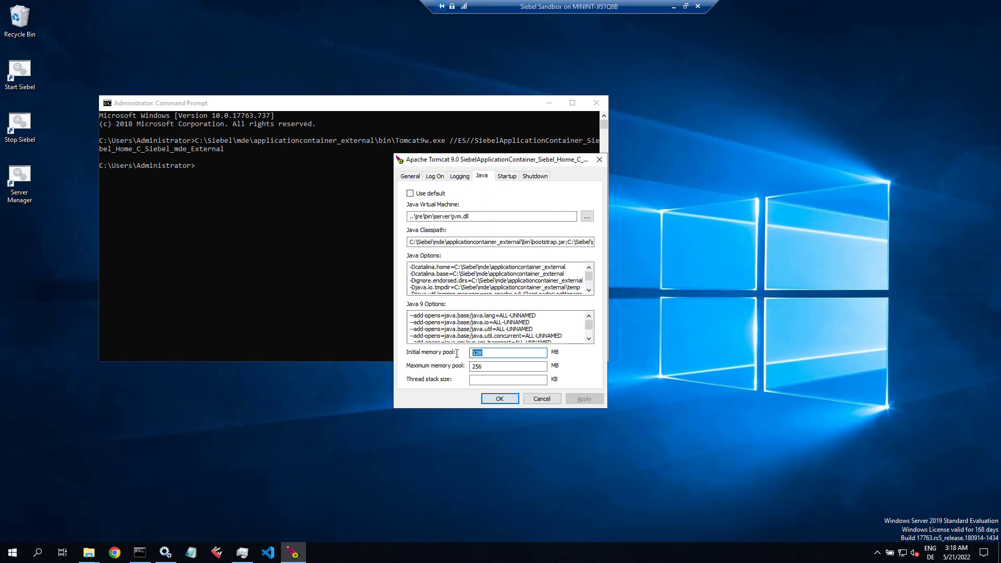
{"action": "type", "text": "2560"}
{"action": "key", "text": "Tab"}
{"action": "type", "text": "2"}
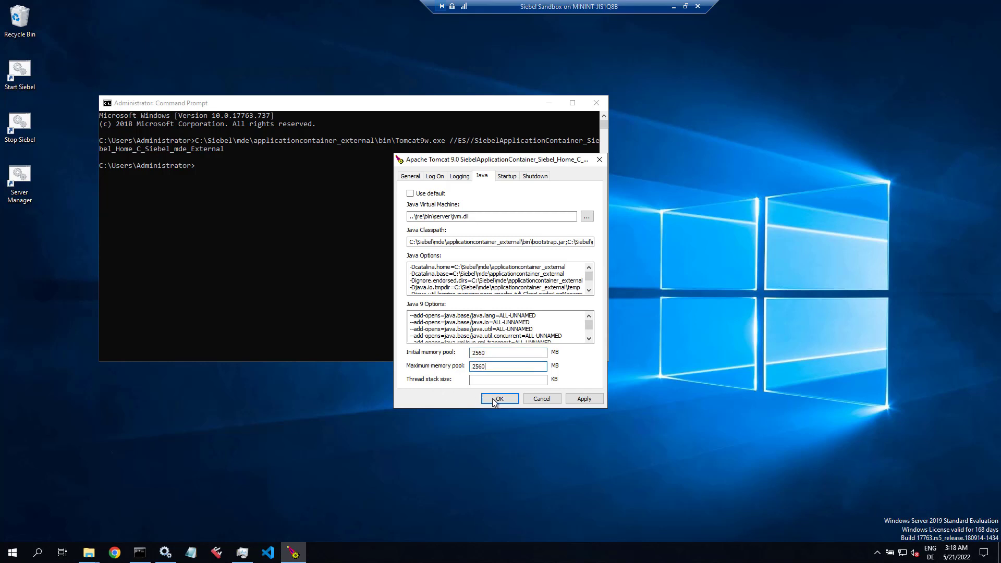
{"action": "left_click", "coordinate": [600, 400]}
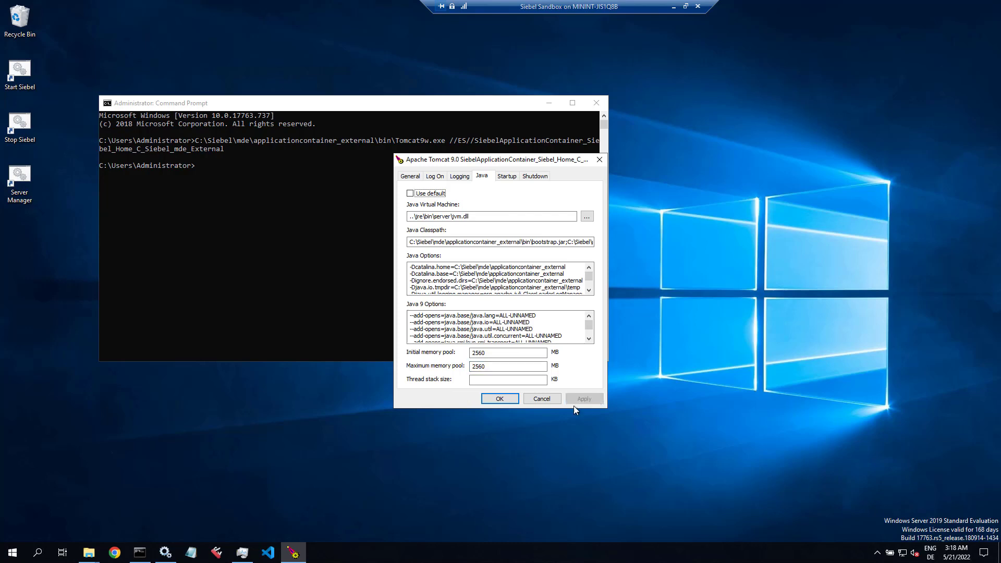
{"action": "left_click", "coordinate": [501, 399]}
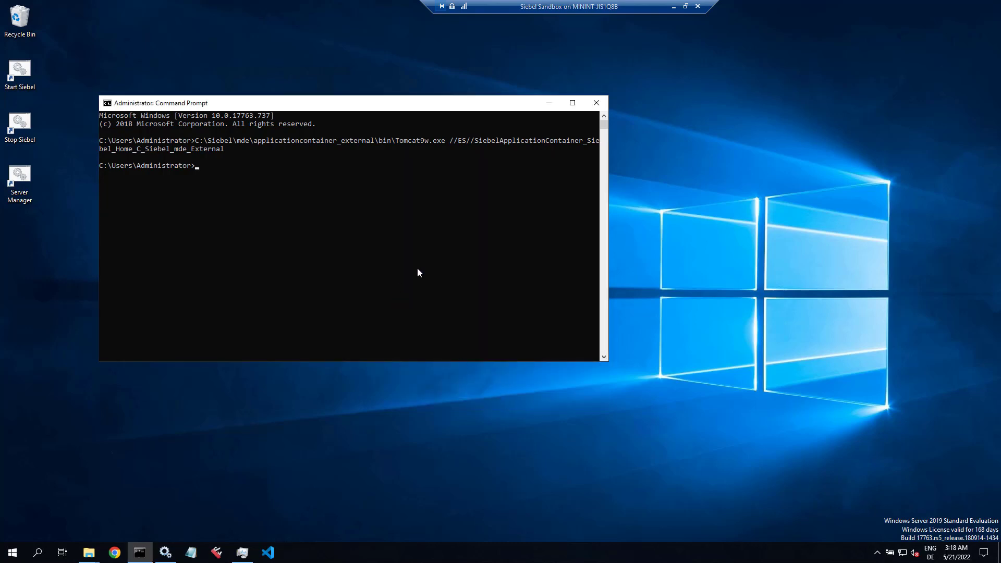
Step: Copy the internal Tomcat service's executable path and paste it into Command Prompt
{"action": "left_click", "coordinate": [165, 552]}
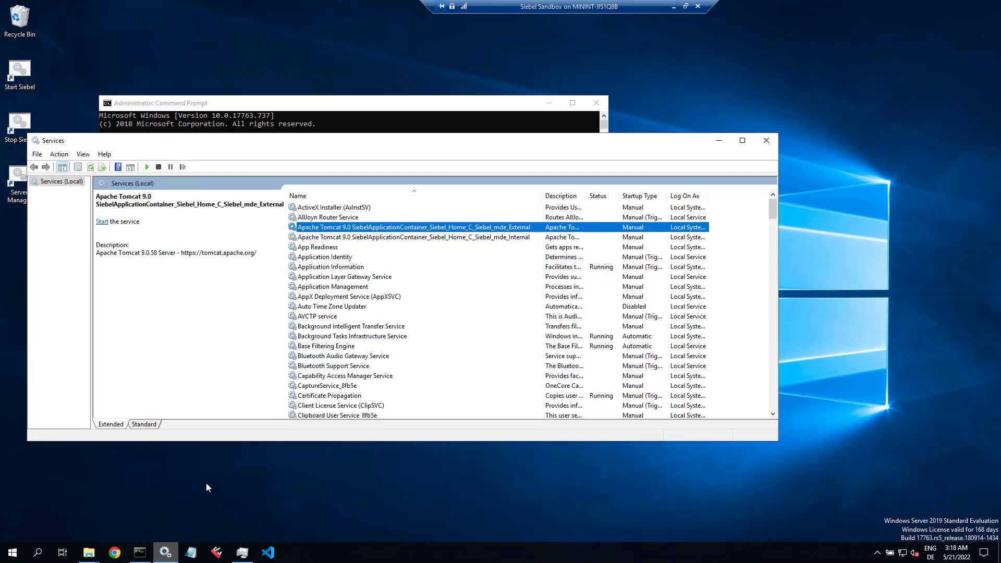
{"action": "double_click", "coordinate": [368, 237]}
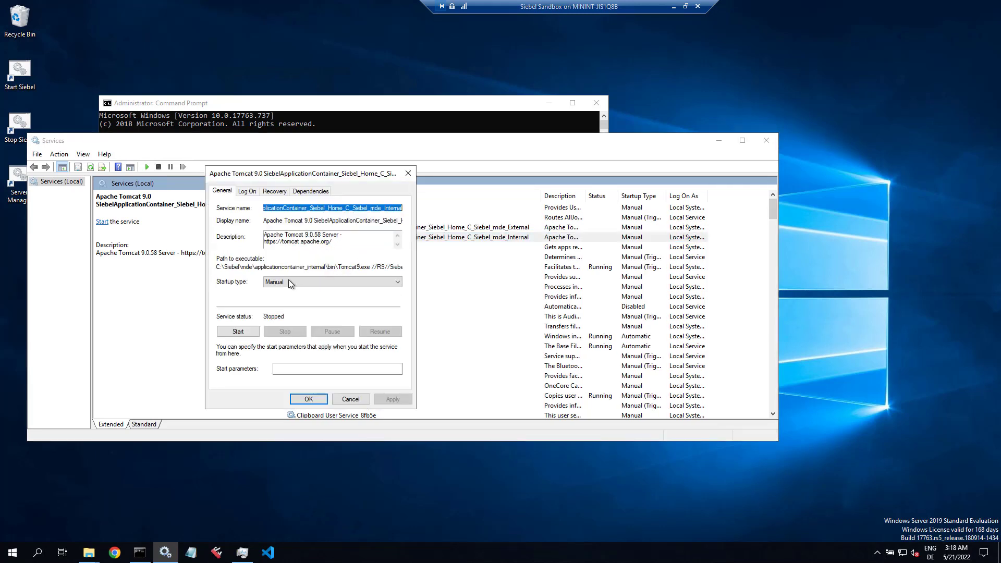
{"action": "double_click", "coordinate": [261, 267]}
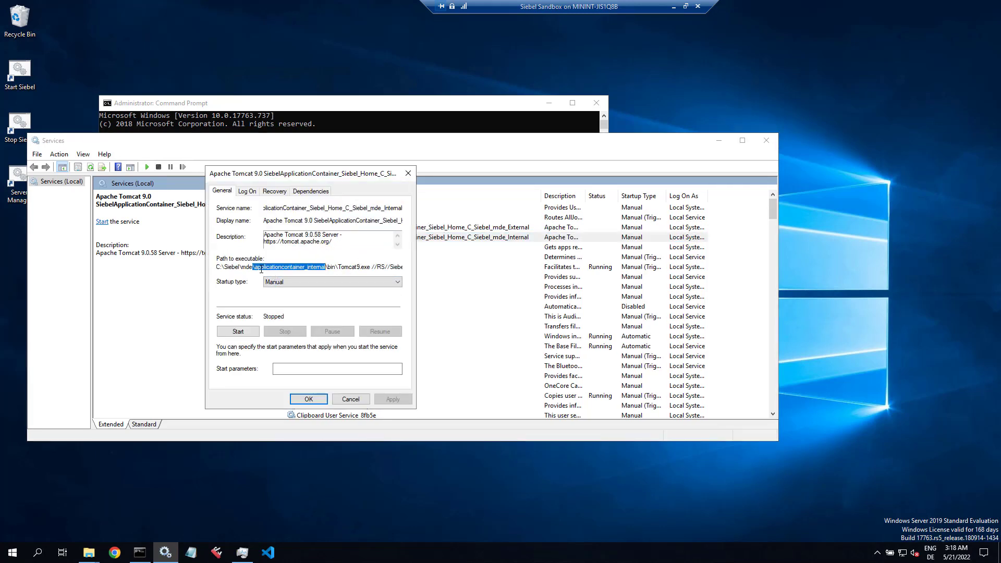
{"action": "left_click_drag", "start_coordinate": [217, 267], "coordinate": [394, 268]}
{"action": "right_click", "coordinate": [394, 268]}
{"action": "left_click", "coordinate": [415, 296]}
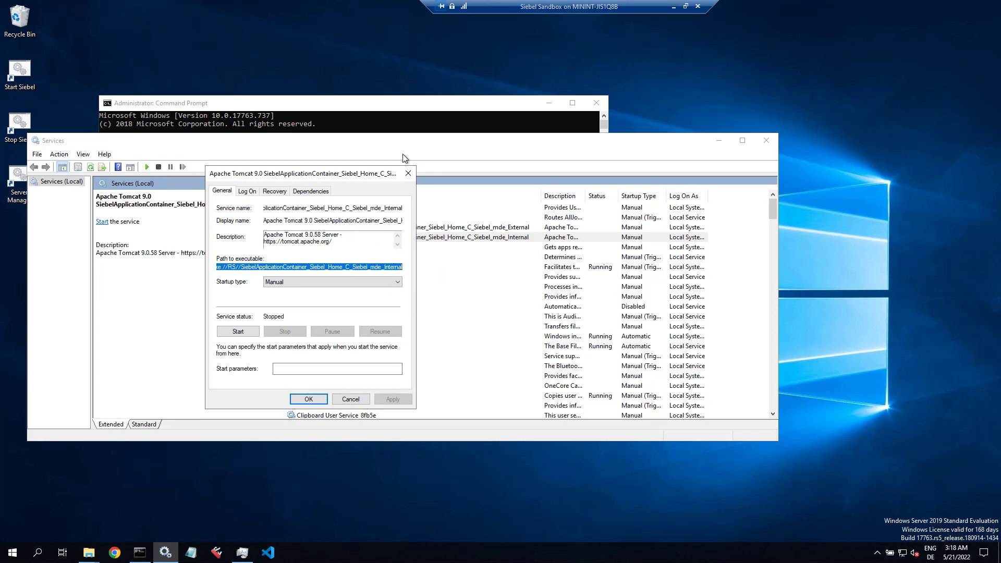
{"action": "left_click", "coordinate": [418, 111]}
{"action": "right_click", "coordinate": [383, 229]}
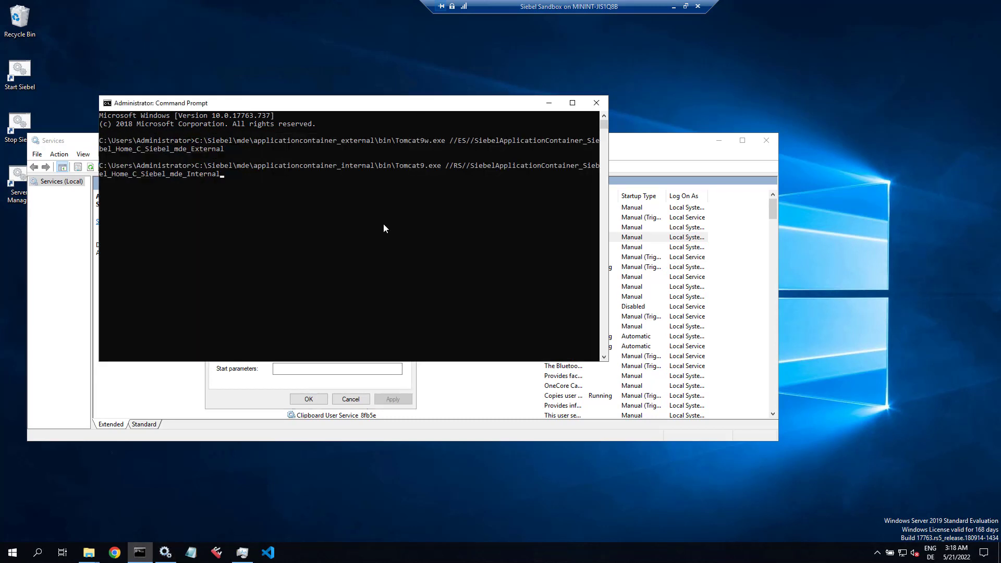
Step: Change the pasted command's //RS// switch to //ES// and run it
{"action": "key", "text": "ctrl+Left"}
{"action": "key", "text": "Right"}
{"action": "key", "text": "Right"}
{"action": "key", "text": "Right"}
{"action": "key", "text": "BackSpace"}
{"action": "type", "text": "E"}
{"action": "key", "text": "Return"}
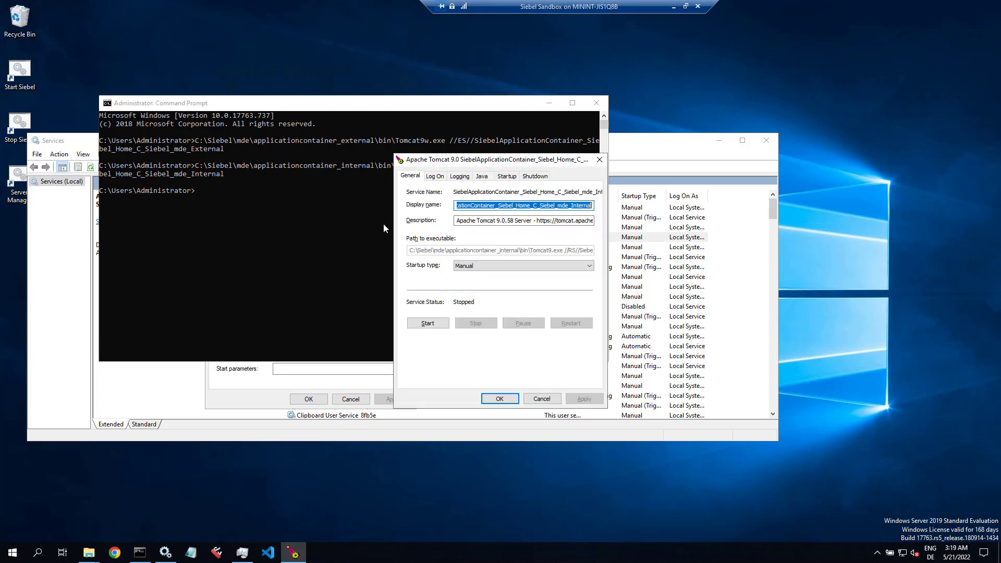
Step: Close the duplicate Tomcat dialogs unchanged and rerun the previous Tomcat9w command
{"action": "left_click", "coordinate": [719, 141]}
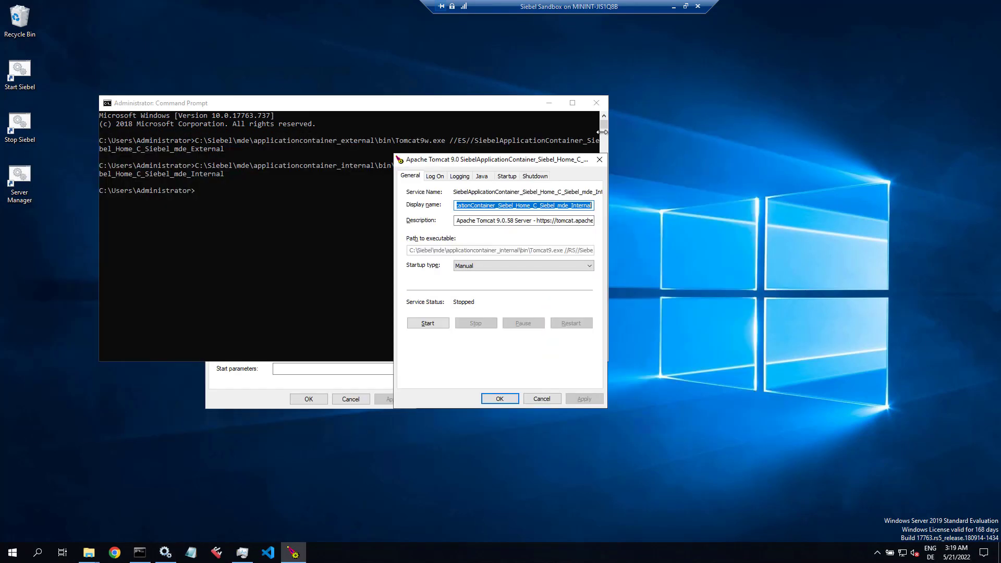
{"action": "left_click", "coordinate": [261, 395]}
{"action": "left_click", "coordinate": [346, 400]}
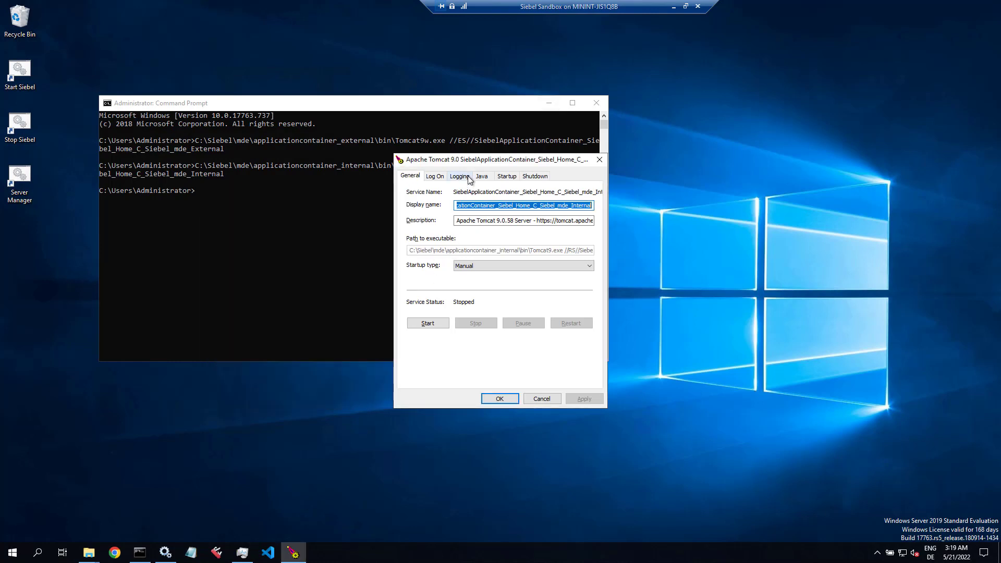
{"action": "left_click", "coordinate": [479, 111]}
{"action": "left_click", "coordinate": [543, 399]}
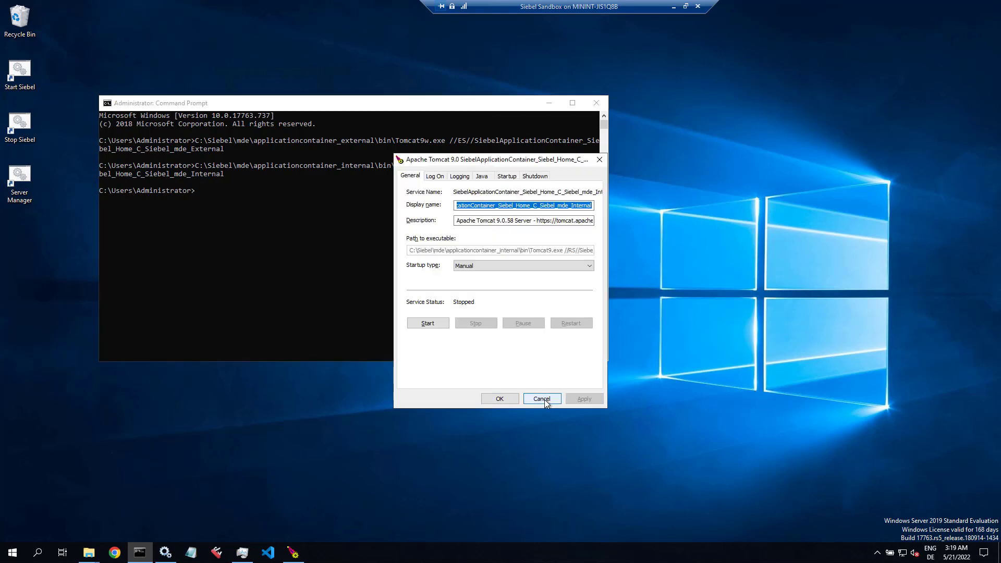
{"action": "left_click", "coordinate": [544, 399]}
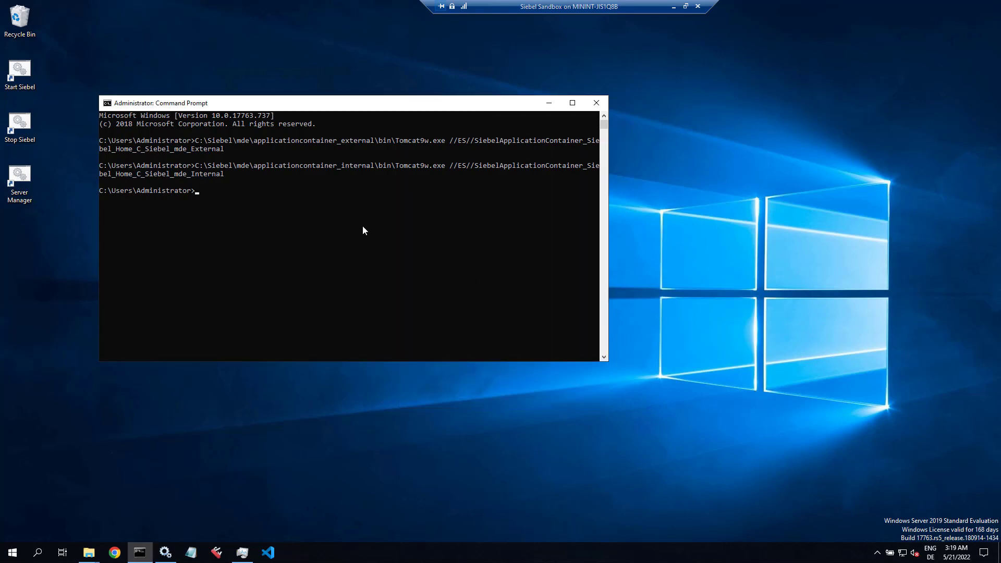
{"action": "key", "text": "Up"}
{"action": "key", "text": "Return"}
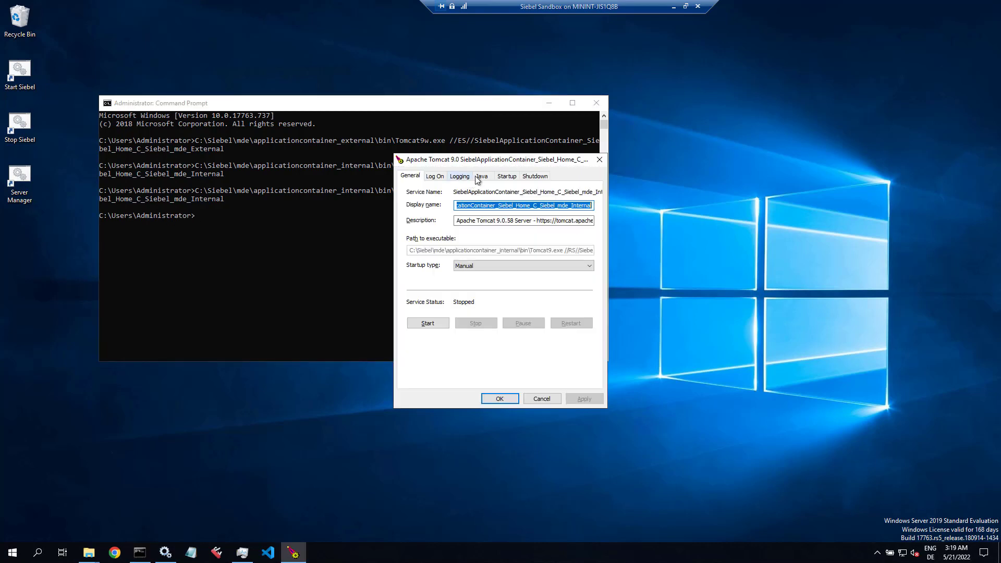
Step: Set the internal service's initial and maximum memory pools to 2560 MB, save, and close Command Prompt
{"action": "left_click", "coordinate": [481, 177]}
{"action": "left_click_drag", "start_coordinate": [483, 353], "coordinate": [451, 353]}
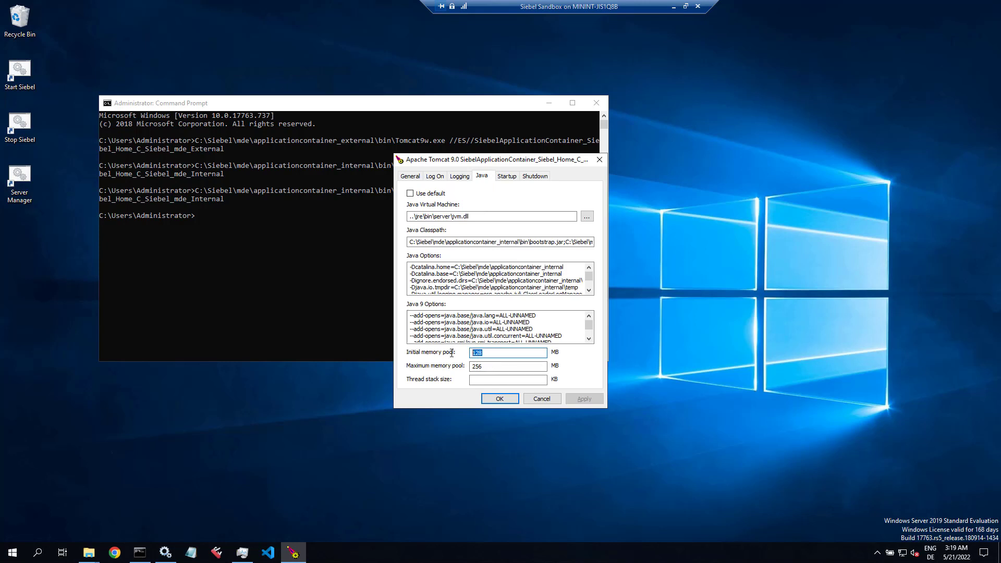
{"action": "type", "text": "2560"}
{"action": "key", "text": "Tab"}
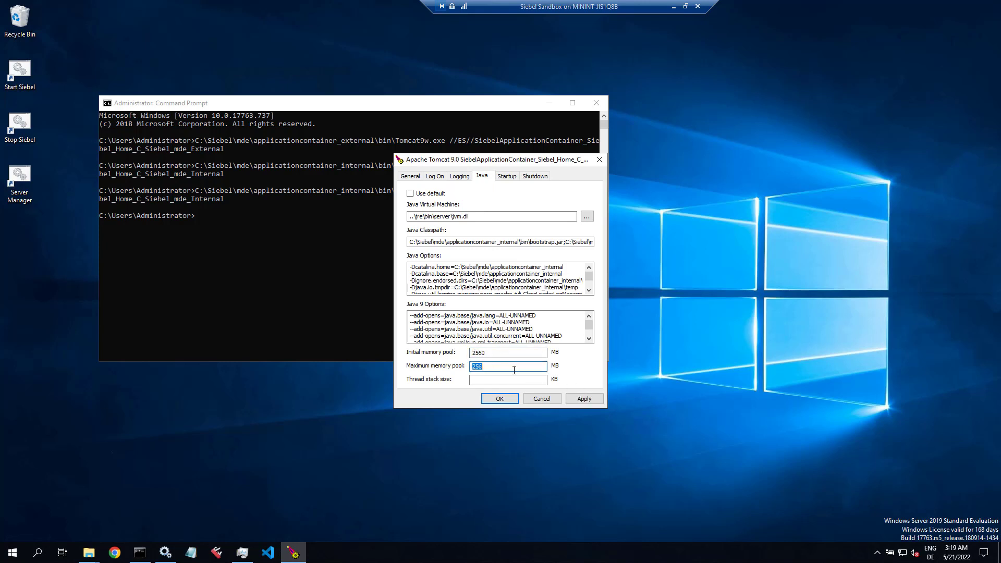
{"action": "left_click", "coordinate": [514, 370]}
{"action": "type", "text": "0"}
{"action": "left_click", "coordinate": [584, 399]}
{"action": "left_click", "coordinate": [498, 400]}
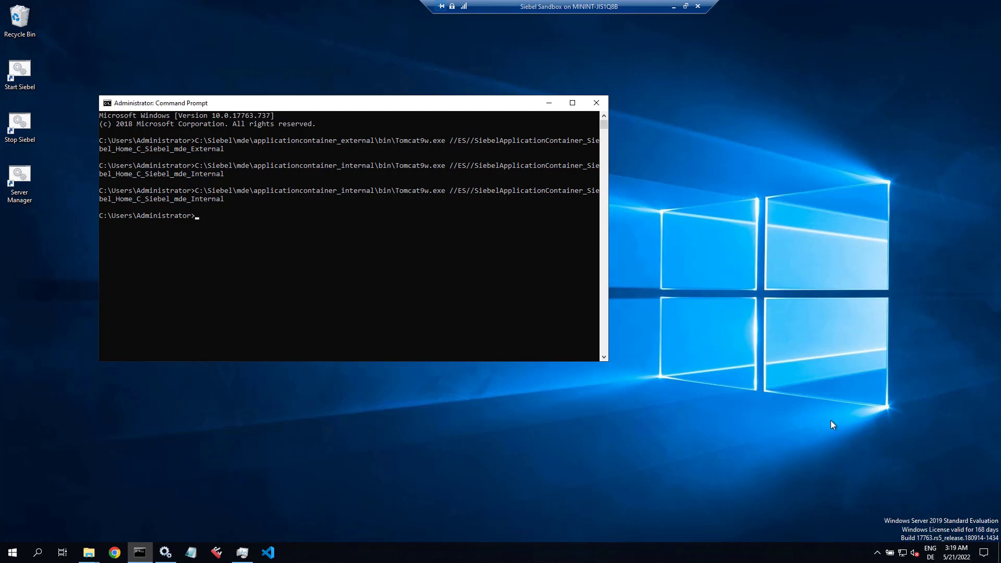
{"action": "left_click", "coordinate": [600, 109]}
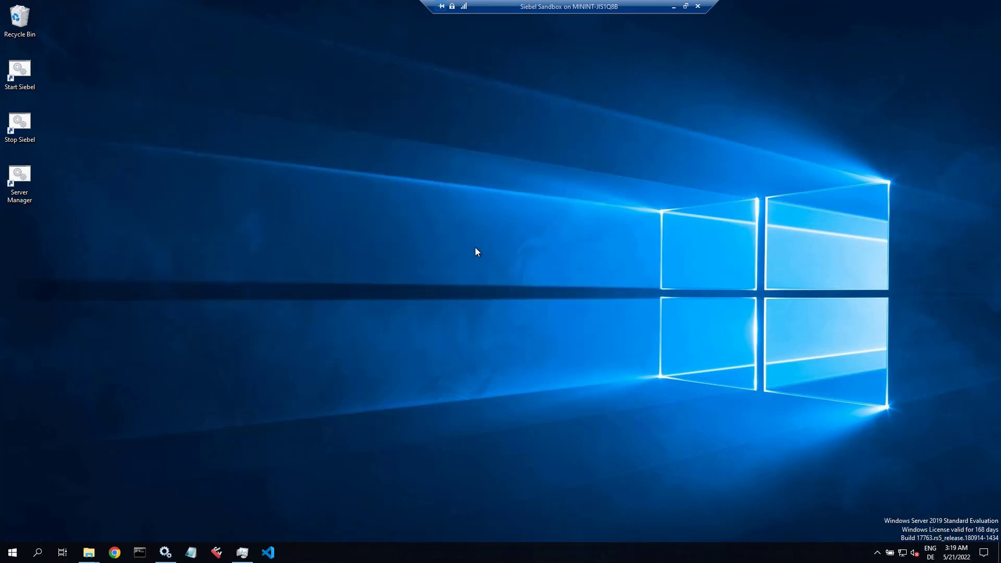
Step: Bring up the install folder window and select postload.js in the devpops-main folder
{"action": "mouse_move", "coordinate": [92, 556]}
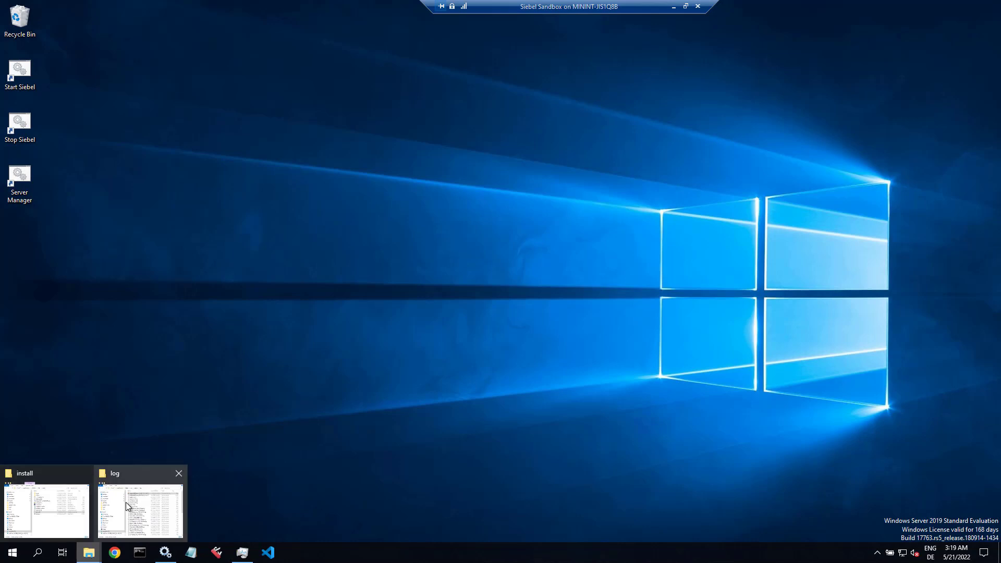
{"action": "mouse_move", "coordinate": [127, 502]}
{"action": "mouse_move", "coordinate": [72, 504]}
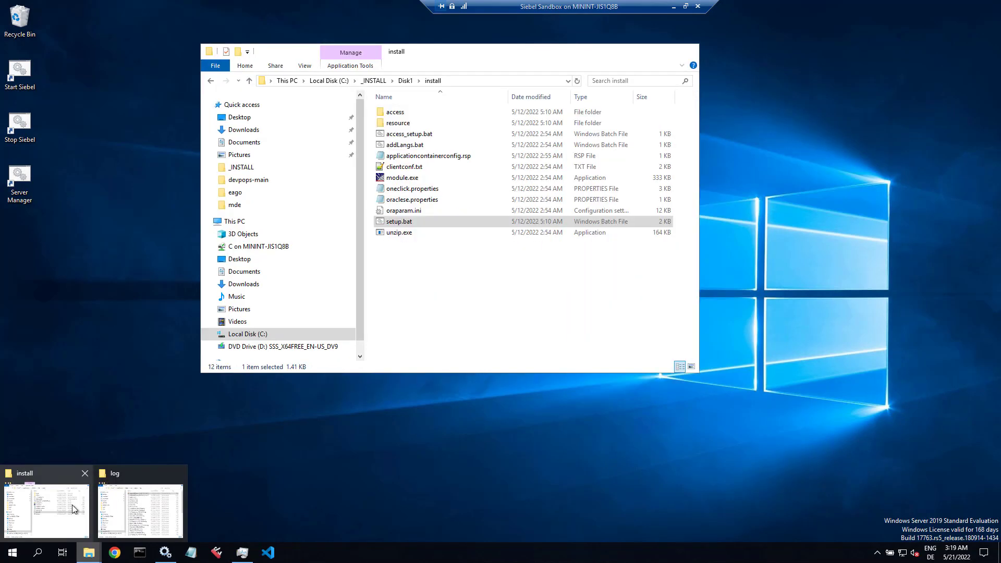
{"action": "left_click", "coordinate": [72, 504]}
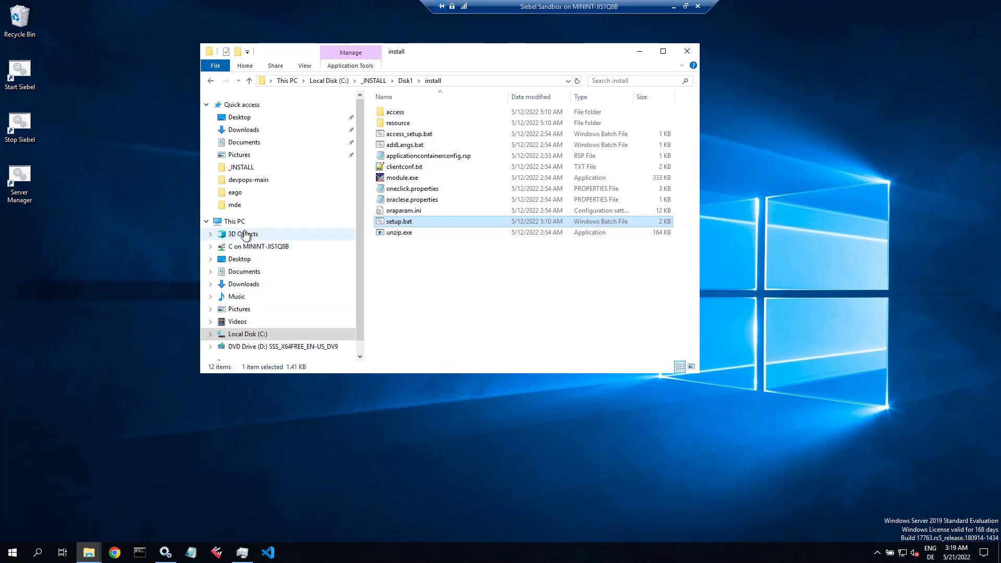
{"action": "left_click", "coordinate": [256, 181]}
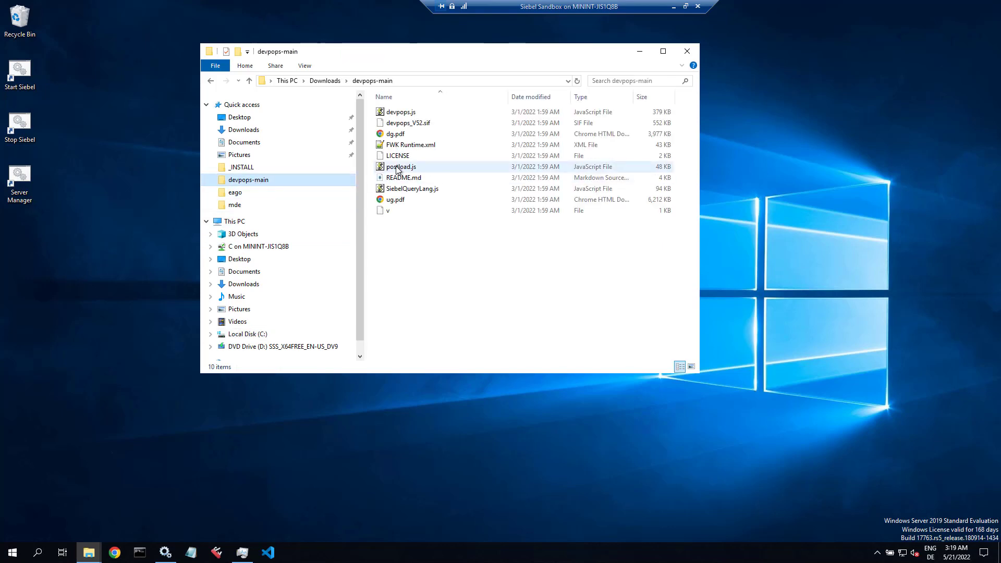
{"action": "left_click", "coordinate": [397, 168]}
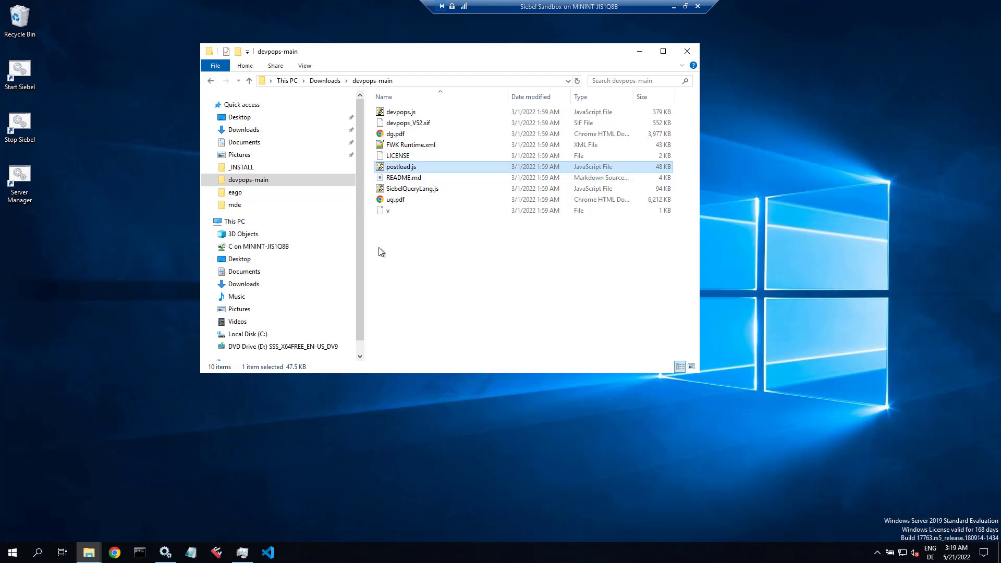
Step: Browse to C:\Siebel\mde\applicationcontainer_external\siebelwebroot\scripts
{"action": "left_click", "coordinate": [257, 334]}
{"action": "double_click", "coordinate": [394, 287]}
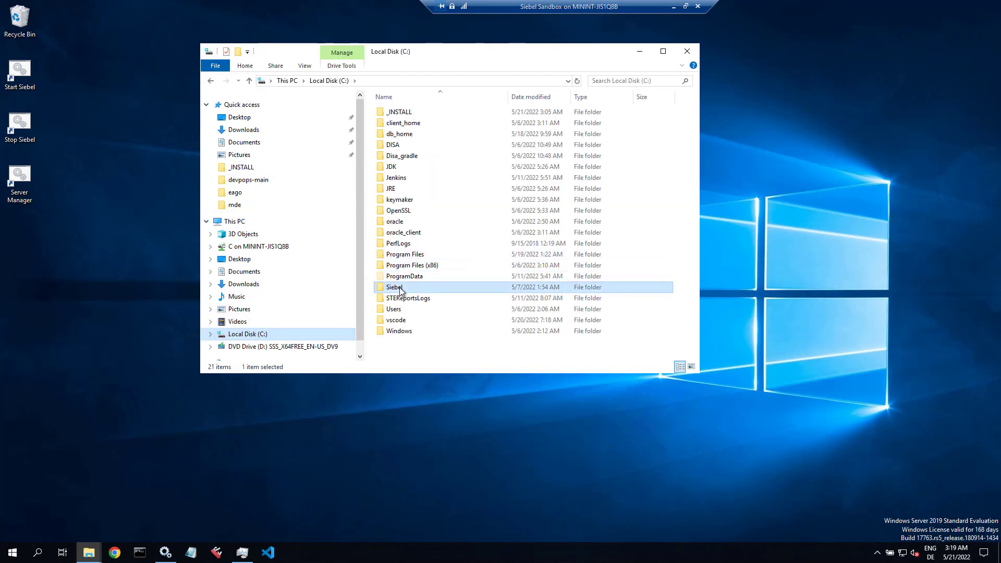
{"action": "left_click", "coordinate": [402, 134]}
{"action": "double_click", "coordinate": [402, 134]}
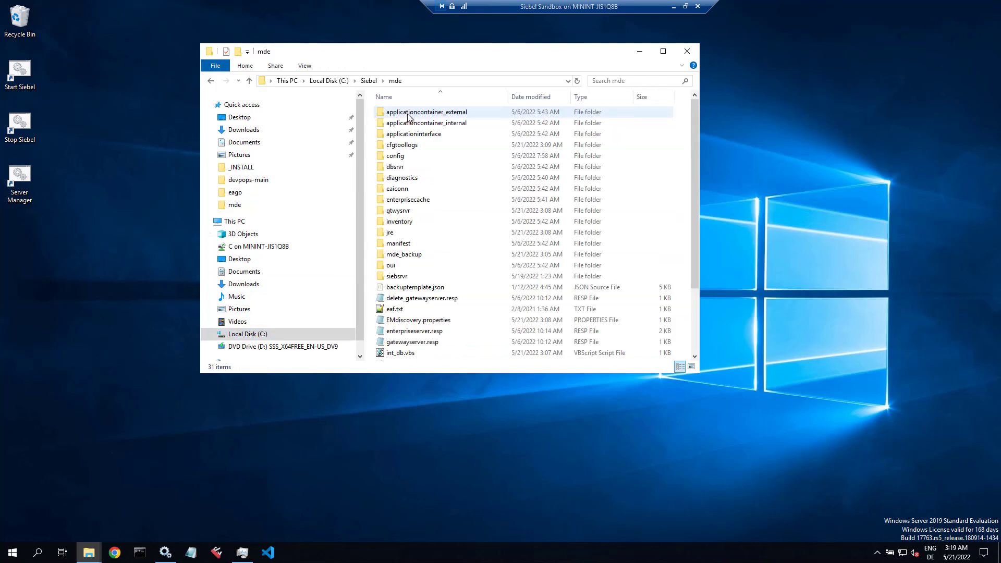
{"action": "double_click", "coordinate": [411, 112]}
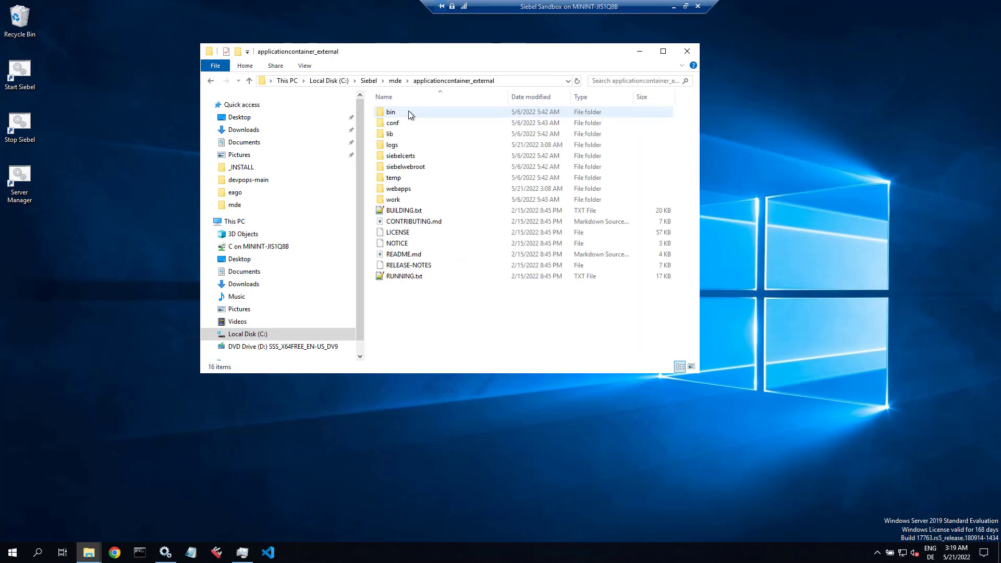
{"action": "double_click", "coordinate": [406, 167]}
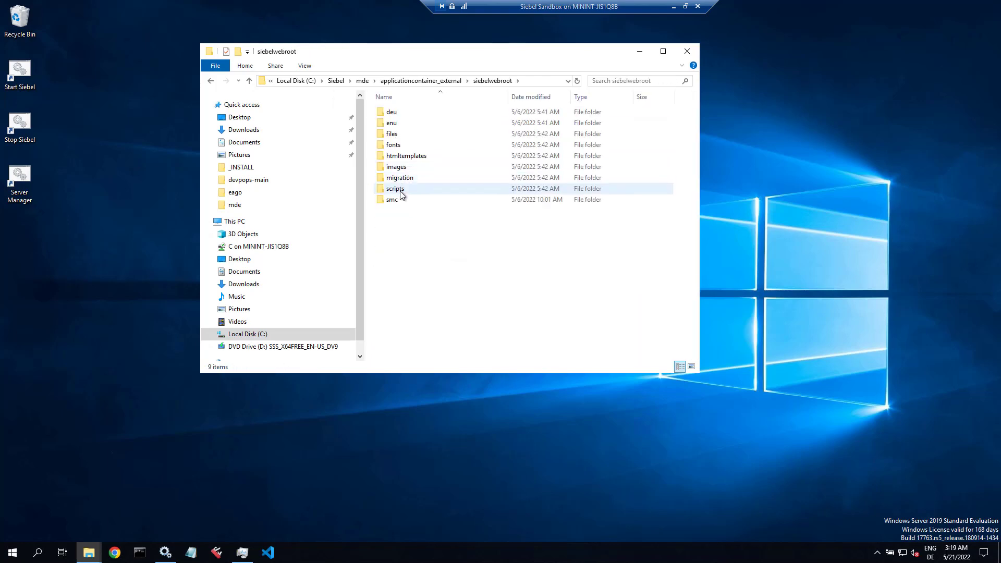
{"action": "double_click", "coordinate": [396, 188]}
{"action": "left_click", "coordinate": [395, 125]}
{"action": "double_click", "coordinate": [394, 125]}
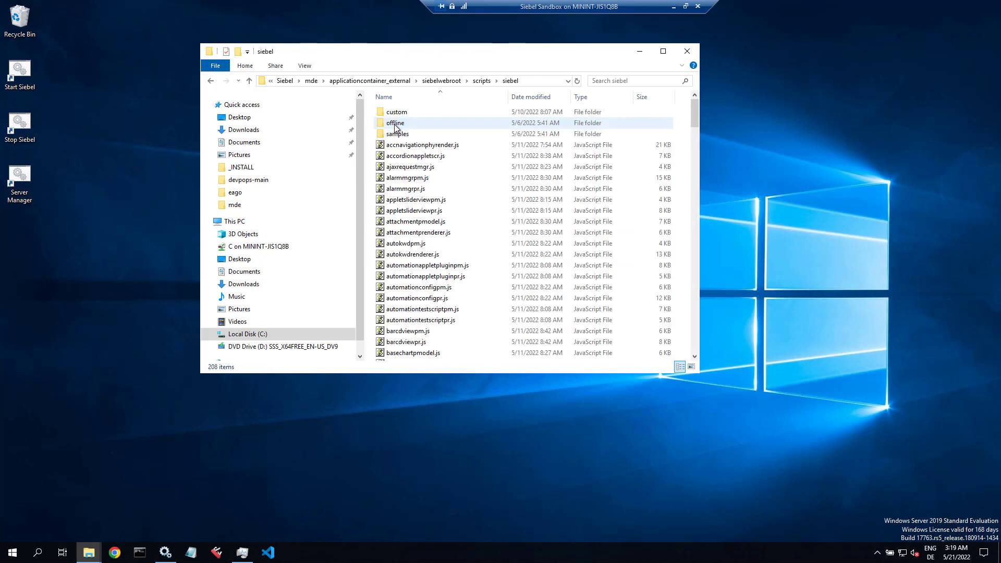
{"action": "double_click", "coordinate": [397, 111]}
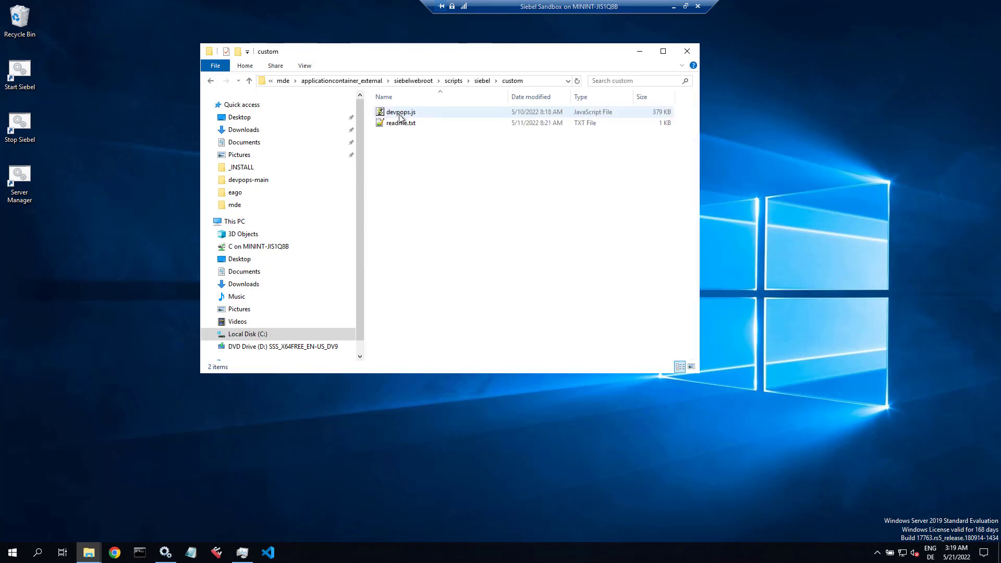
{"action": "left_click", "coordinate": [453, 81]}
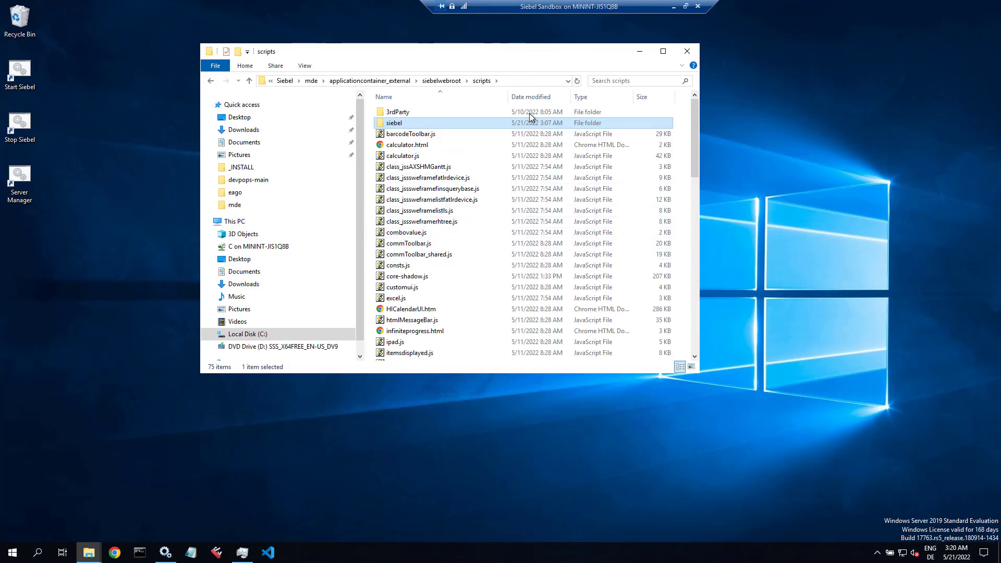
Step: Sort the scripts folder by date modified and open postload.js in Notepad++
{"action": "left_click", "coordinate": [530, 96]}
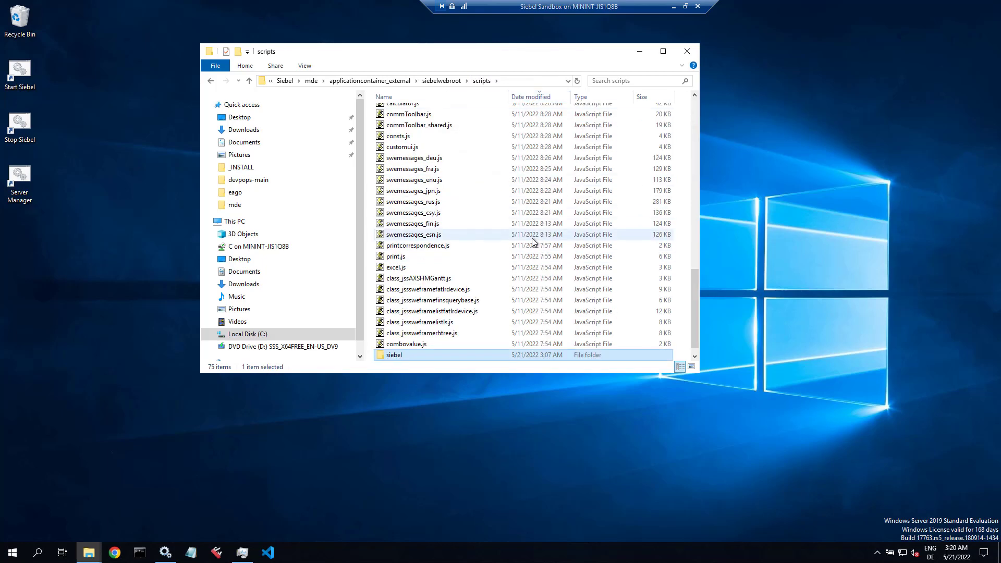
{"action": "scroll", "coordinate": [532, 238], "scroll_direction": "up", "scroll_amount": 5}
{"action": "left_click", "coordinate": [536, 120]}
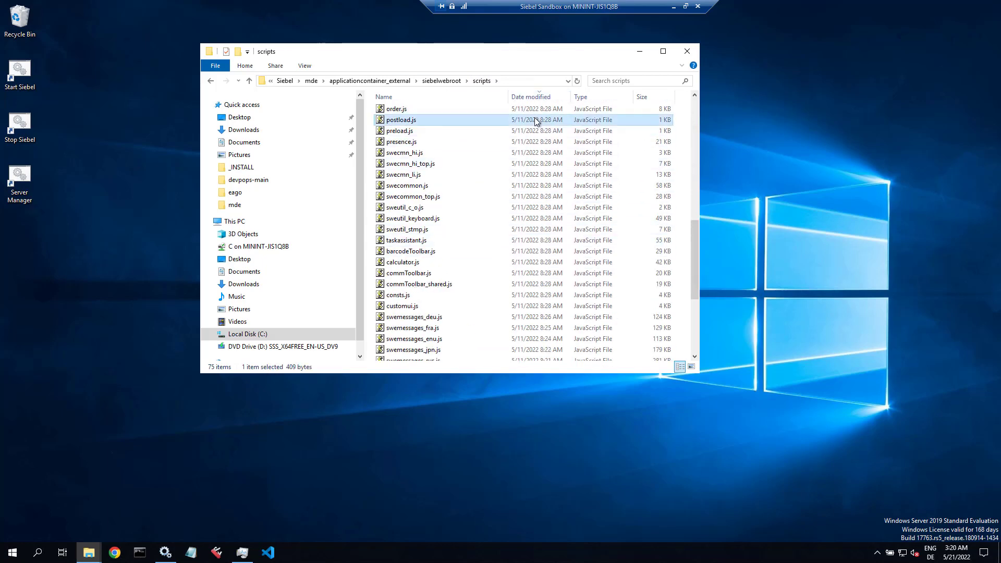
{"action": "right_click", "coordinate": [410, 121]}
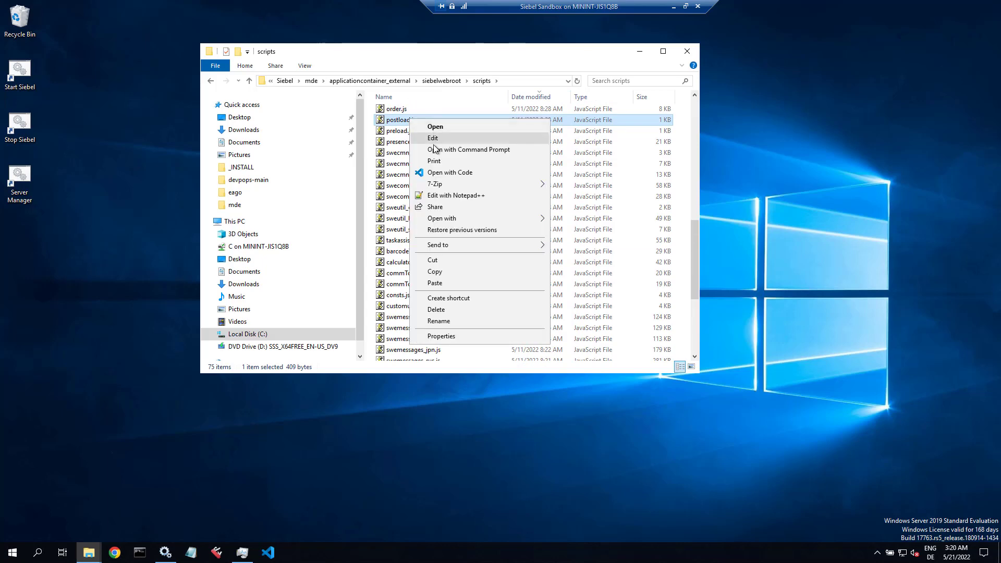
{"action": "left_click", "coordinate": [445, 196]}
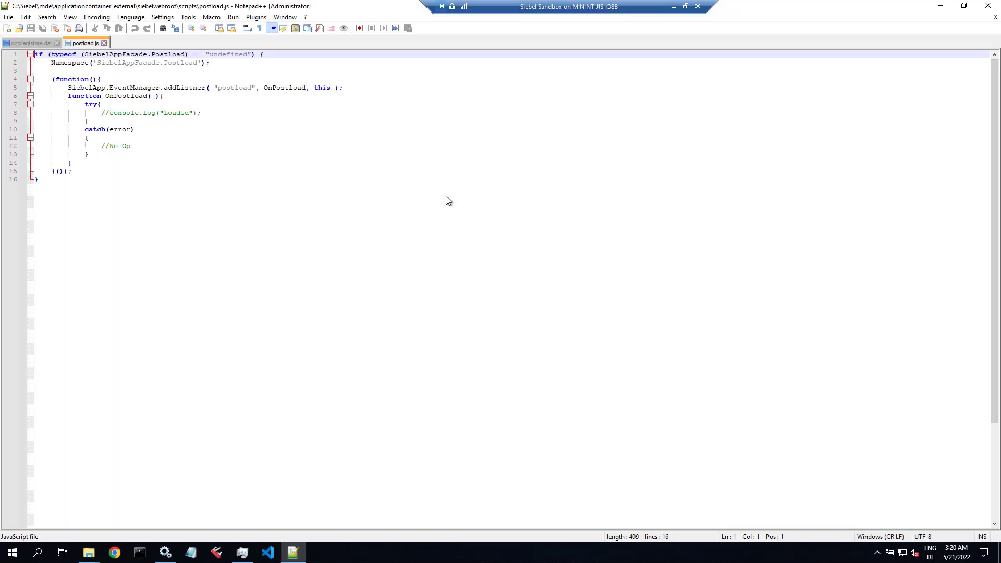
Step: Delete all of the original code in the Siebel scripts postload.js, leaving it empty
{"action": "left_click", "coordinate": [446, 195]}
{"action": "key", "text": "ctrl+a"}
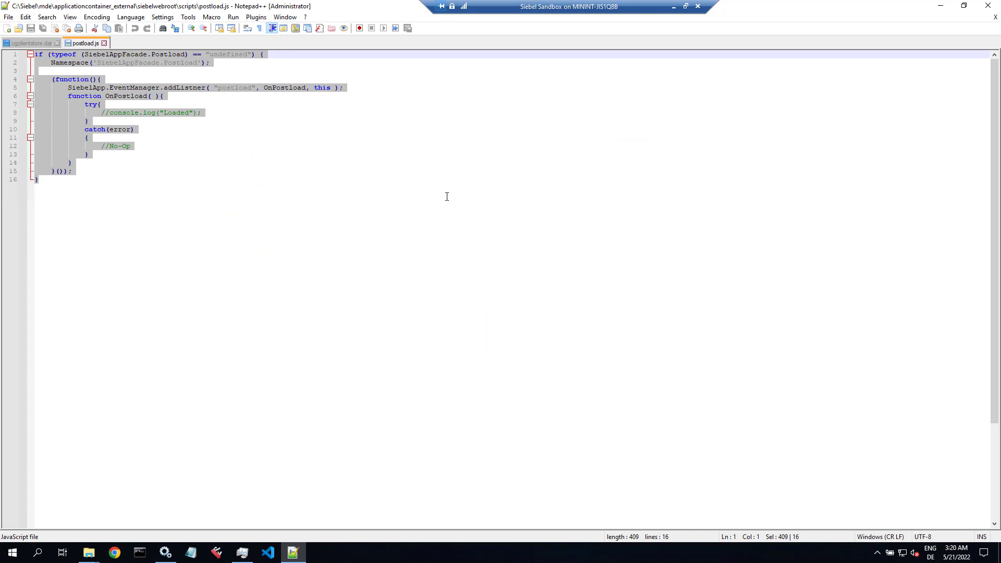
{"action": "key", "text": "Delete"}
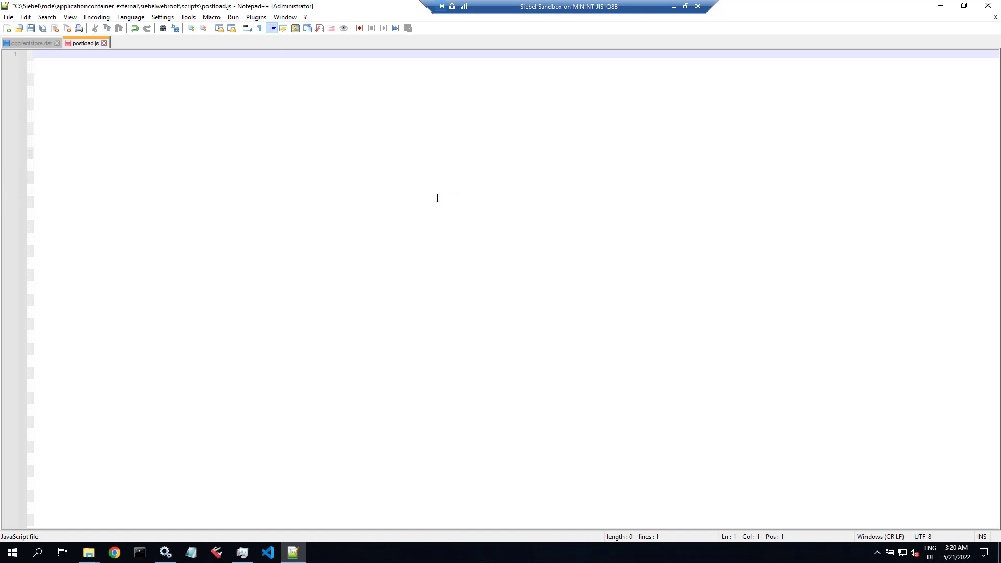
{"action": "left_click", "coordinate": [88, 553]}
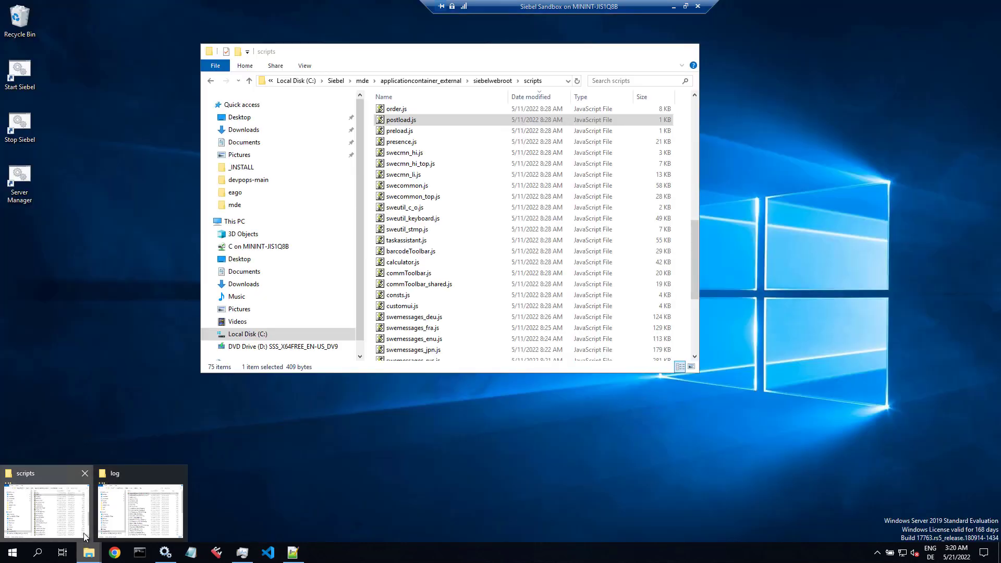
Step: Open the devpops-main postload.js in Notepad++, making Notepad++ the default for .js files
{"action": "left_click", "coordinate": [83, 533]}
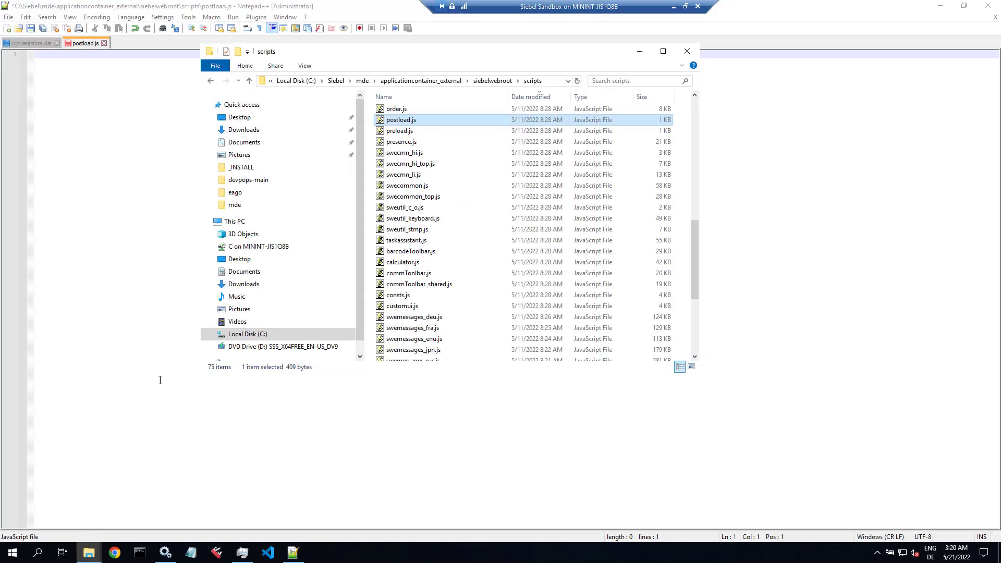
{"action": "left_click", "coordinate": [252, 182]}
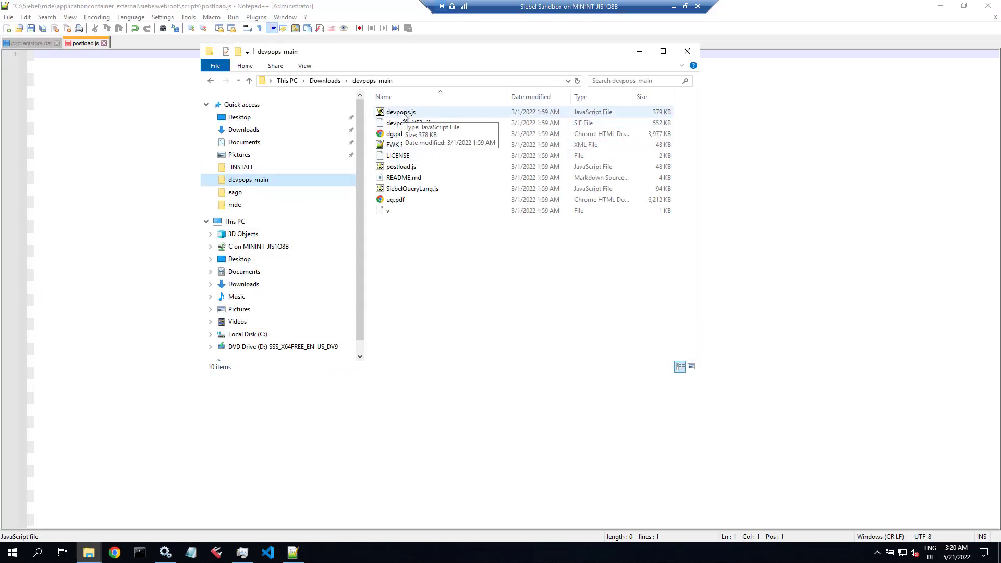
{"action": "left_click", "coordinate": [399, 170]}
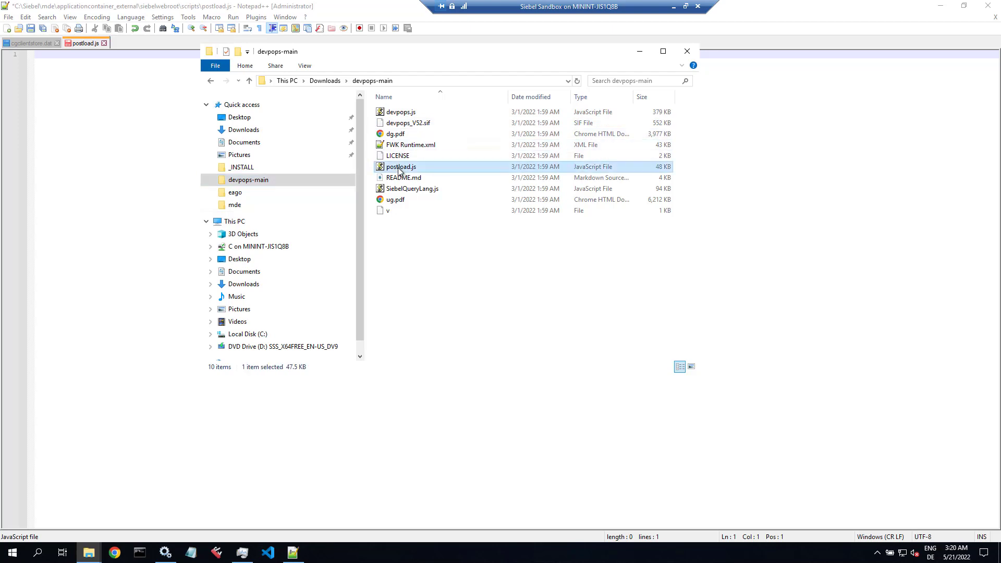
{"action": "double_click", "coordinate": [399, 169]}
{"action": "left_click", "coordinate": [431, 271]}
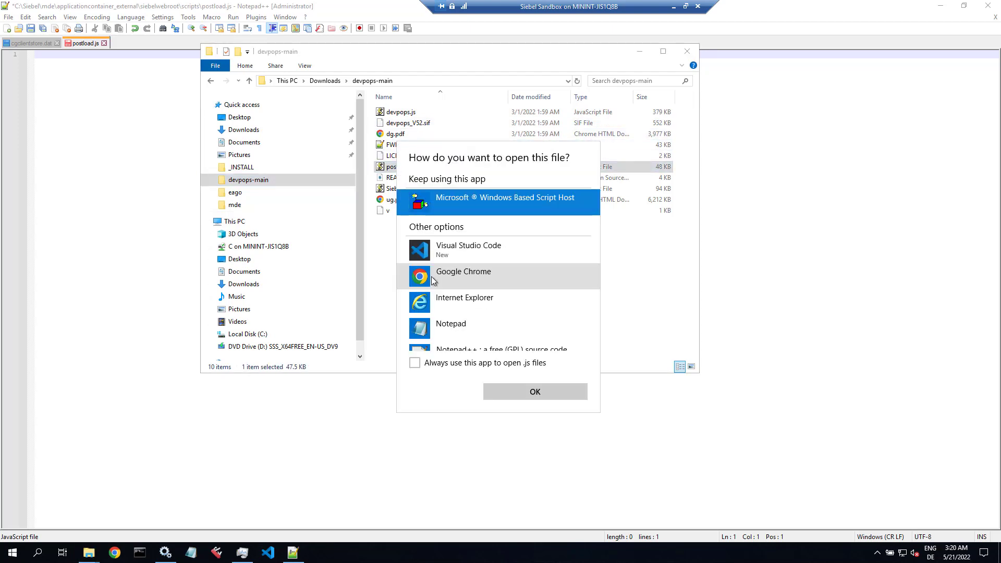
{"action": "scroll", "coordinate": [440, 299], "scroll_direction": "down", "scroll_amount": 2}
{"action": "left_click", "coordinate": [434, 301]}
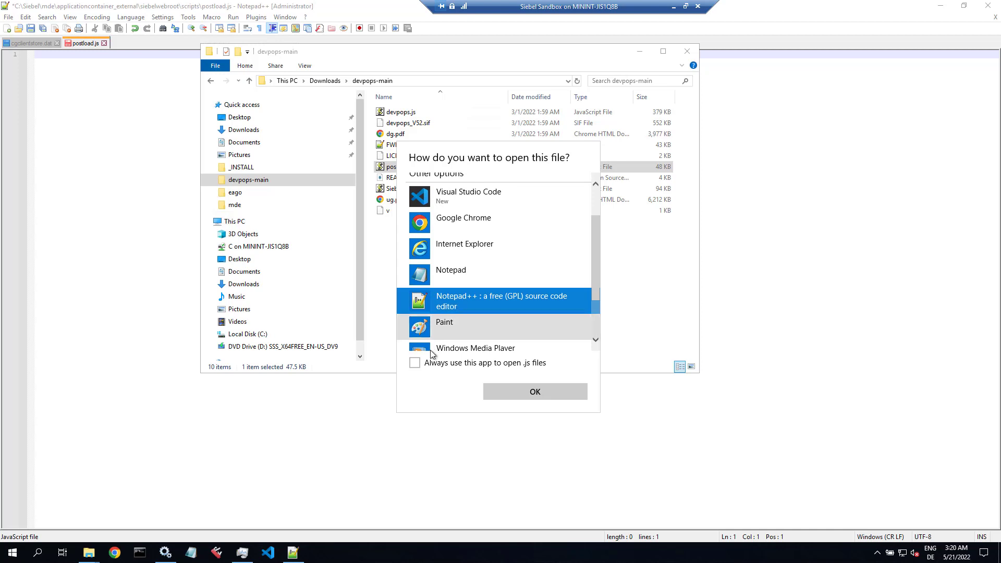
{"action": "left_click", "coordinate": [415, 362]}
{"action": "left_click", "coordinate": [509, 394]}
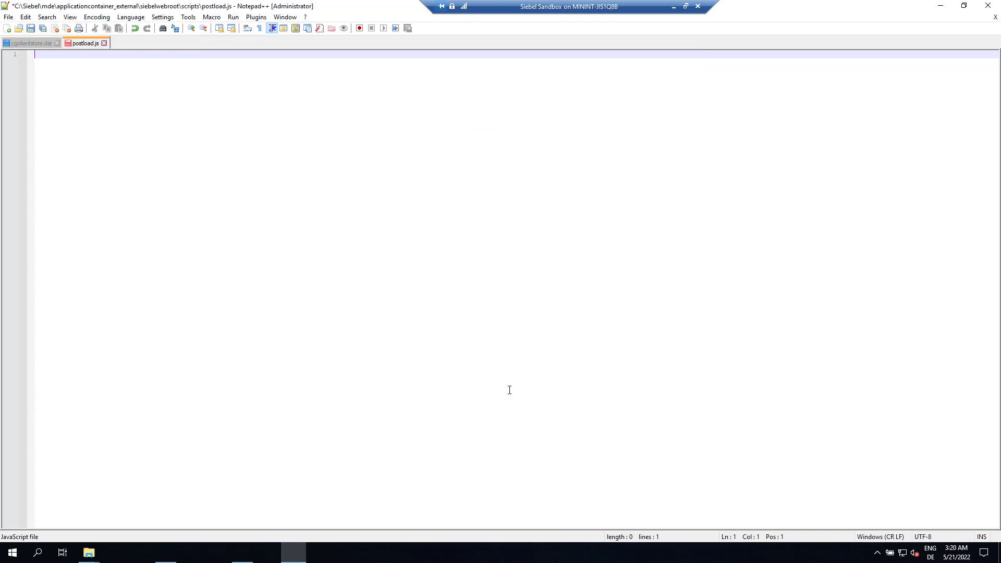
{"action": "scroll", "coordinate": [303, 229], "scroll_direction": "up", "scroll_amount": 1}
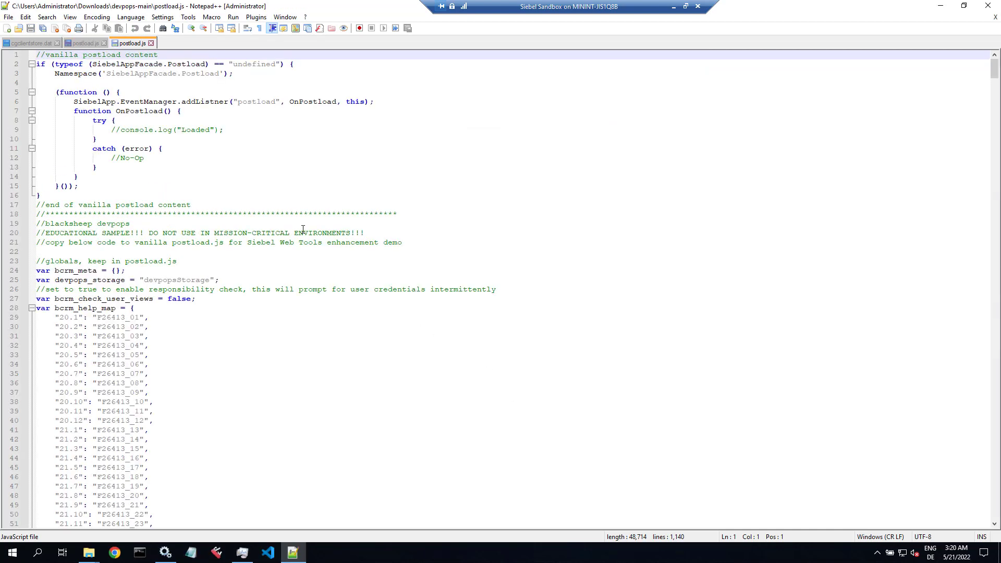
Step: Copy the devpops code into the empty Siebel postload.js, save it, and close both postload.js files
{"action": "key", "text": "ctrl+a"}
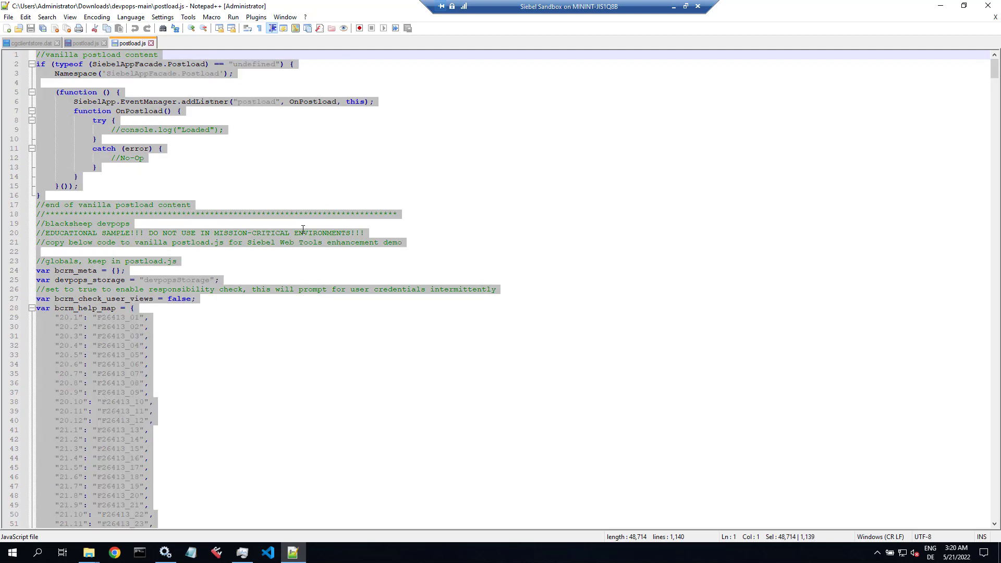
{"action": "left_click", "coordinate": [96, 44]}
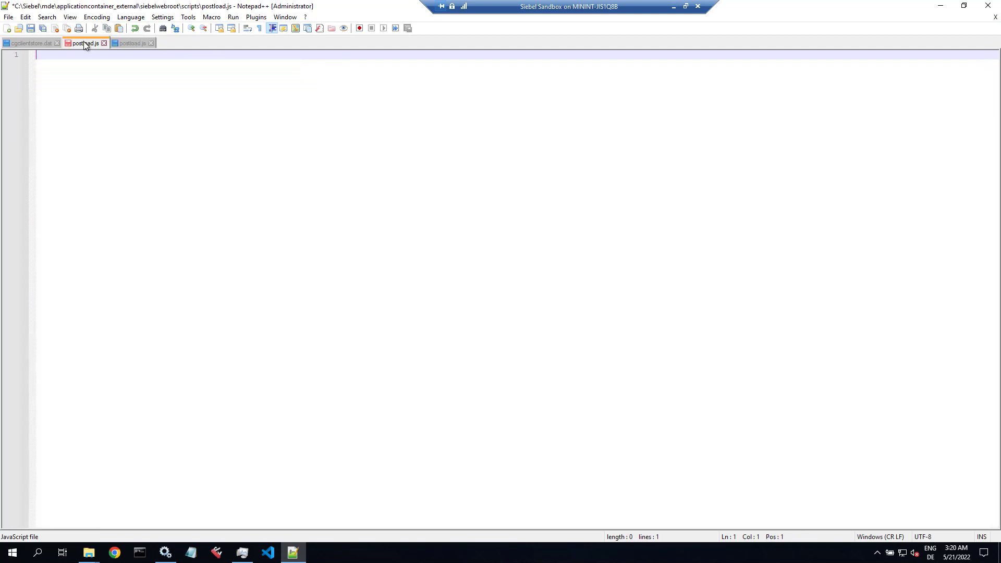
{"action": "key", "text": "ctrl+v"}
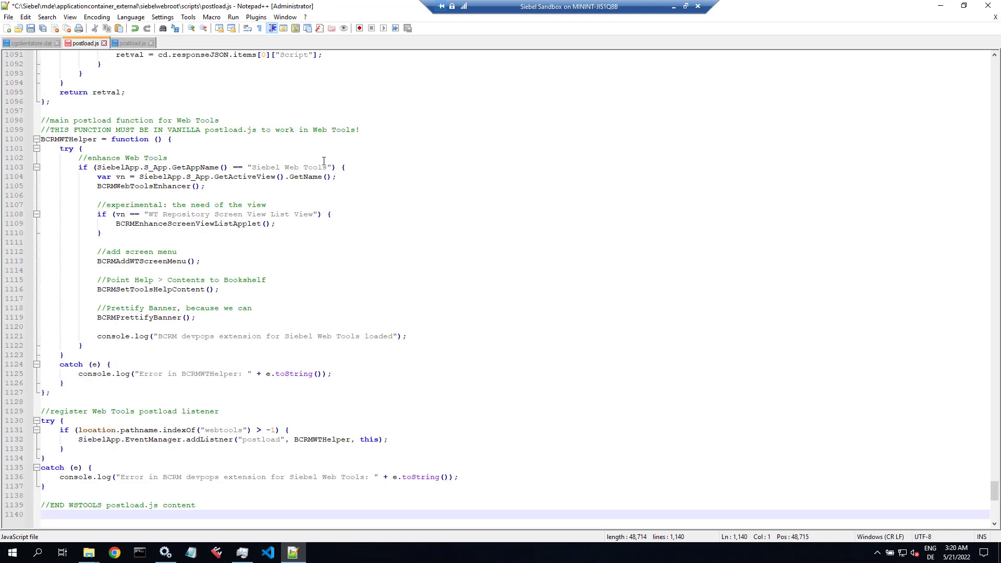
{"action": "key", "text": "ctrl+s"}
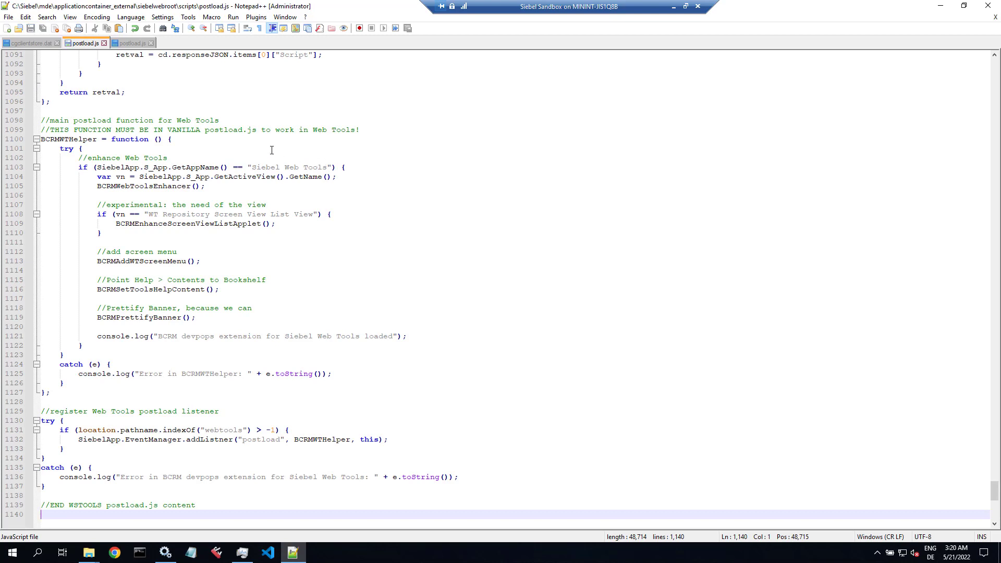
{"action": "left_click", "coordinate": [151, 42]}
{"action": "left_click", "coordinate": [104, 43]}
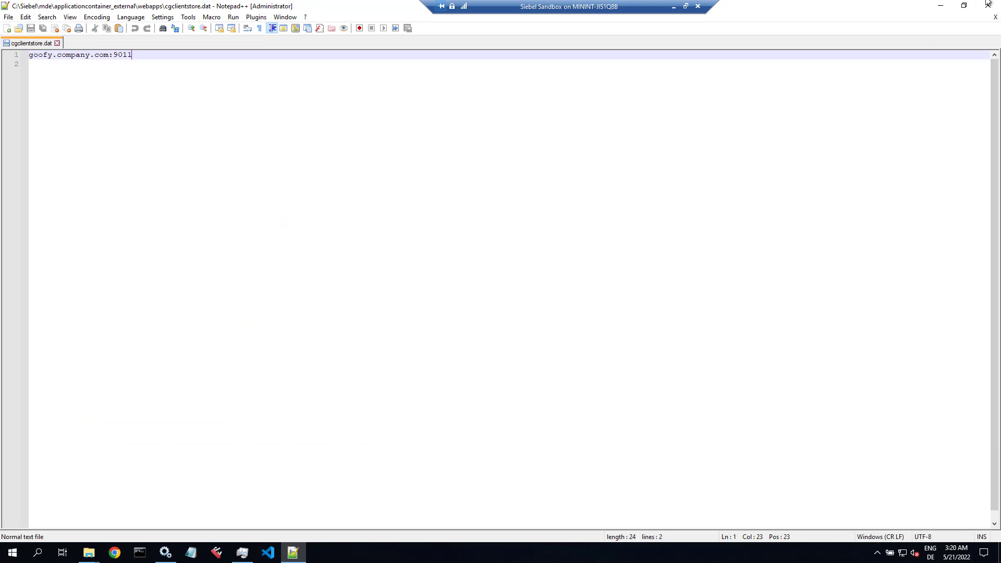
Step: Close Notepad++ and restart DbgService in Services
{"action": "left_click", "coordinate": [995, 17]}
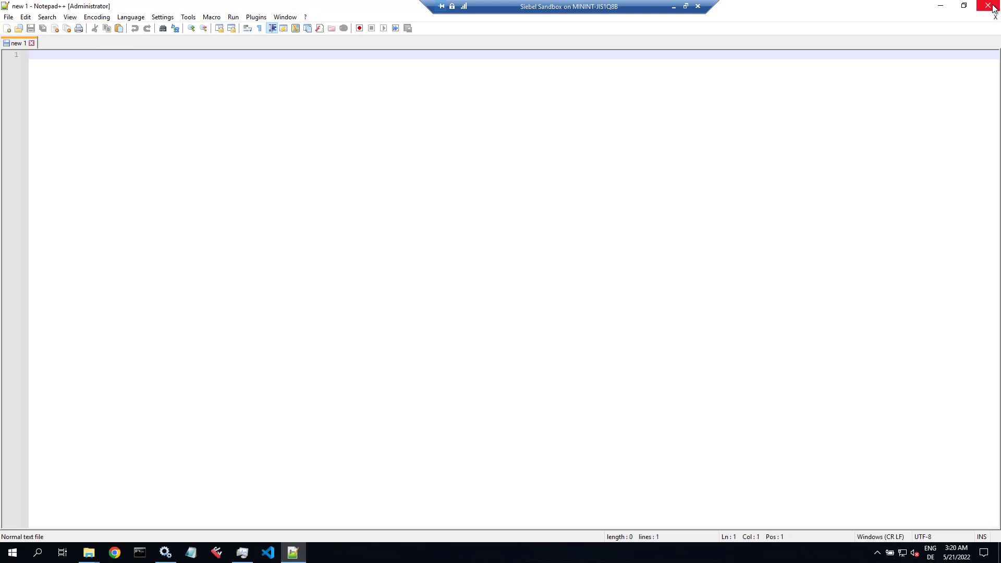
{"action": "left_click", "coordinate": [987, 5]}
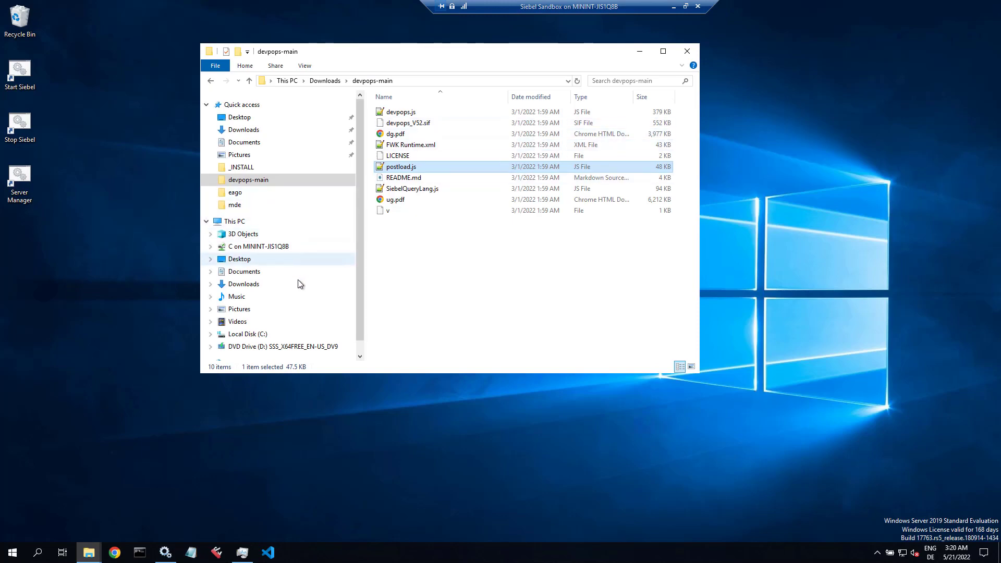
{"action": "left_click", "coordinate": [165, 553]}
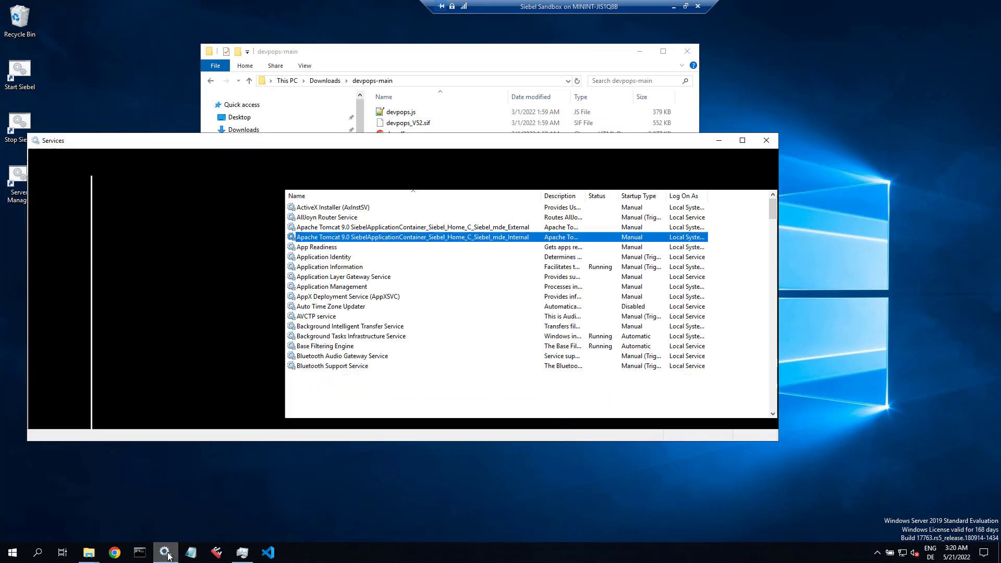
{"action": "left_click", "coordinate": [356, 261]}
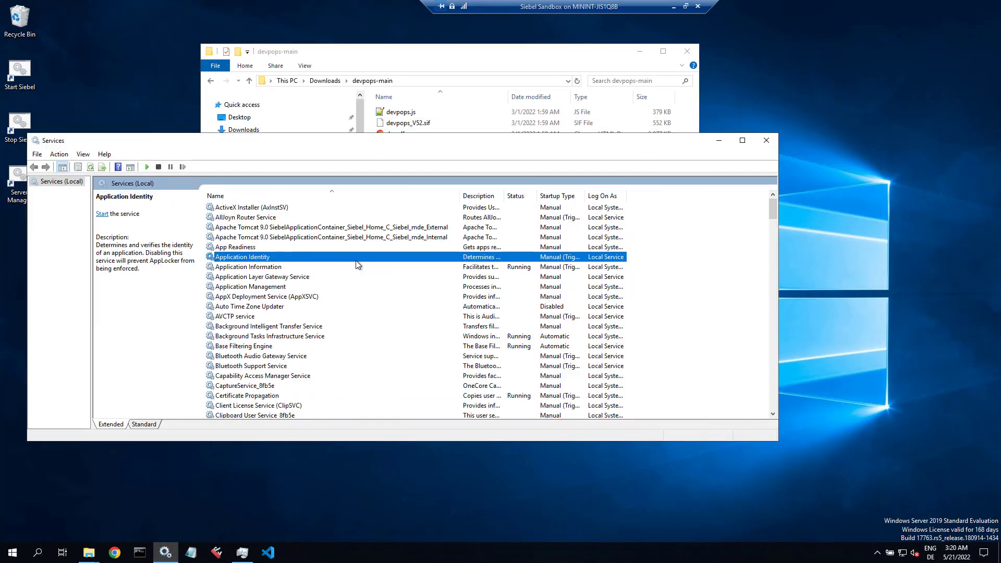
{"action": "key", "text": "d"}
{"action": "left_click", "coordinate": [238, 218]}
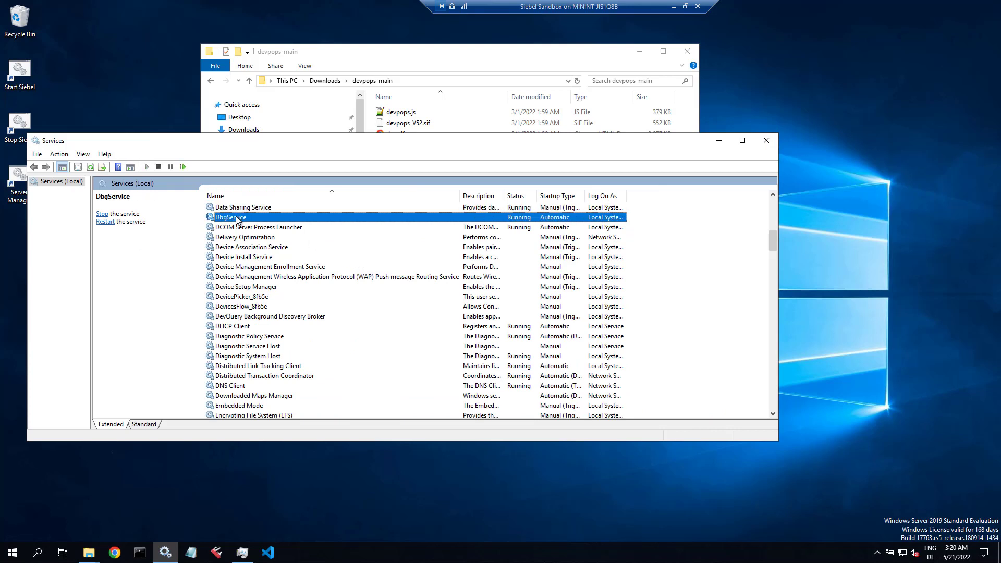
{"action": "left_click", "coordinate": [183, 167]}
Step: Close the devpops-main folder window and minimize Services to reveal the desktop
{"action": "left_click_drag", "start_coordinate": [223, 141], "coordinate": [253, 224]}
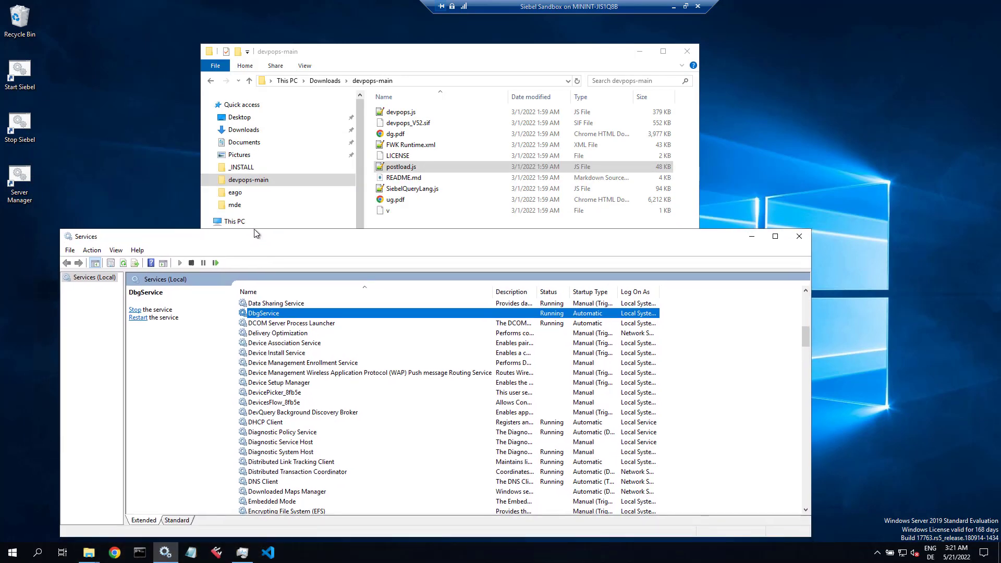
{"action": "left_click", "coordinate": [687, 53]}
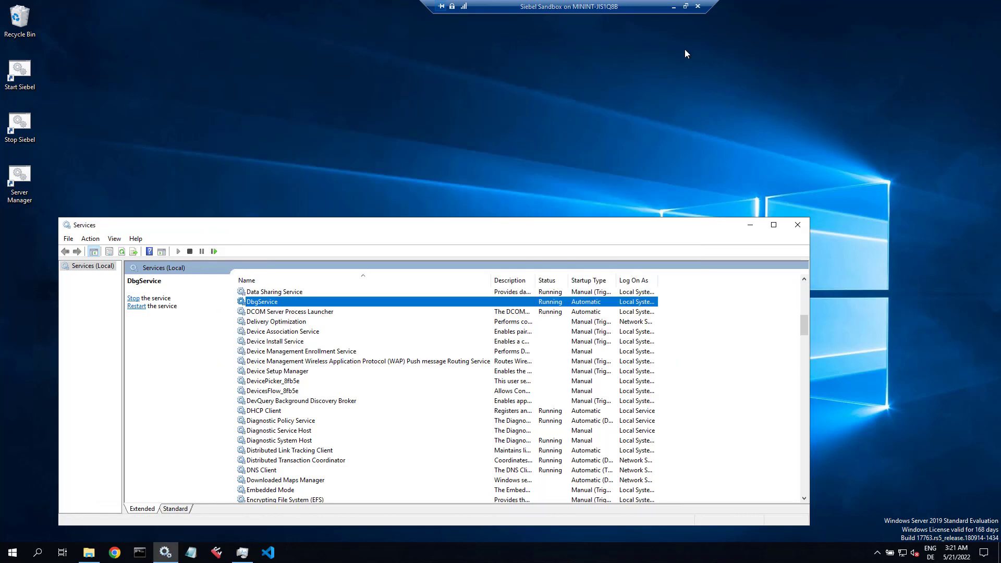
{"action": "left_click", "coordinate": [750, 225]}
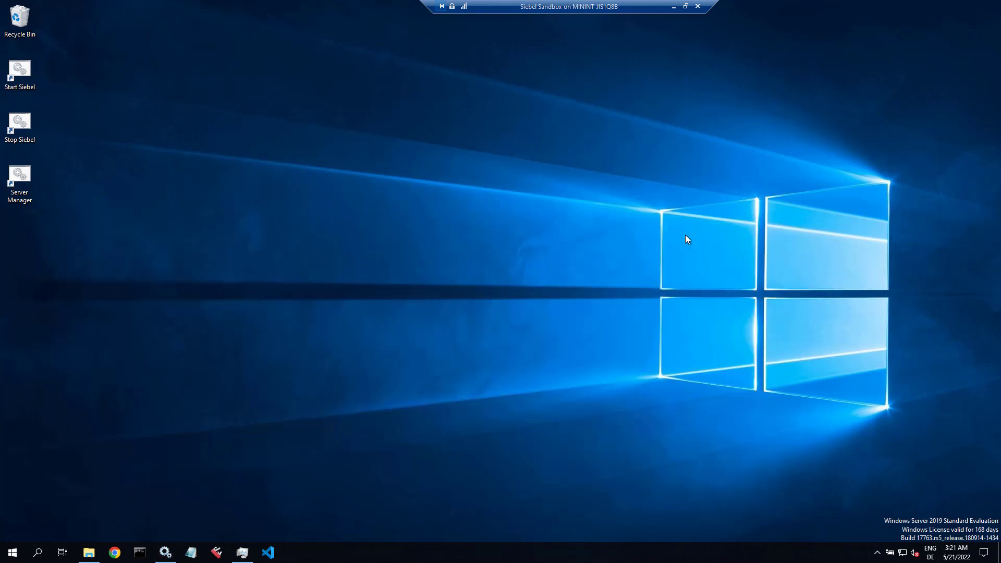
Step: Change to c:\Siebel\mde\siebsrvr\bin and run RepositoryUpgrade.exe alone to list its arguments
{"action": "left_click", "coordinate": [140, 553]}
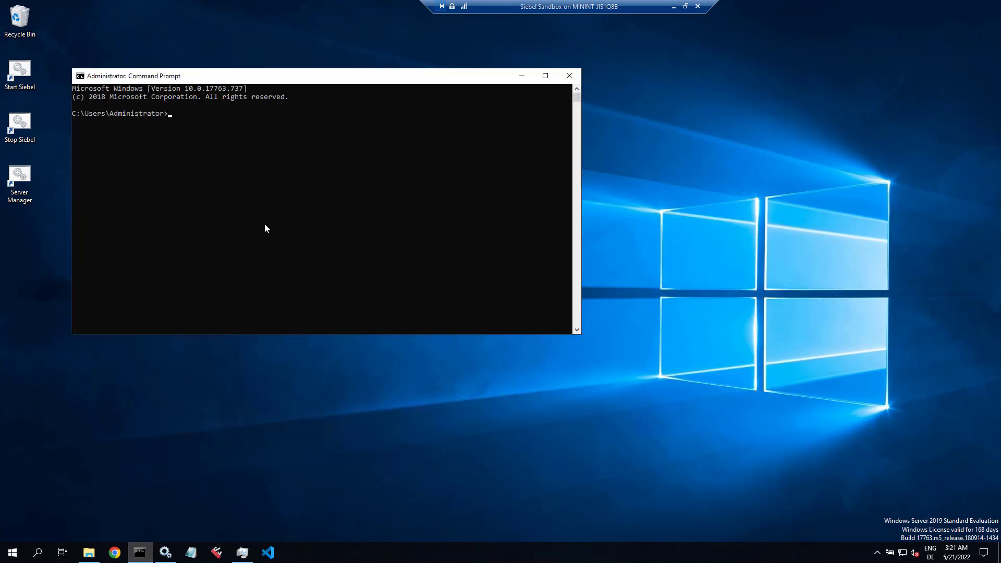
{"action": "type", "text": "cd c:\\}"}
{"action": "key", "text": "BackSpace"}
{"action": "type", "text": "Siebel\\mde\\s"}
{"action": "key", "text": "Tab"}
{"action": "type", "text": "\bin"}
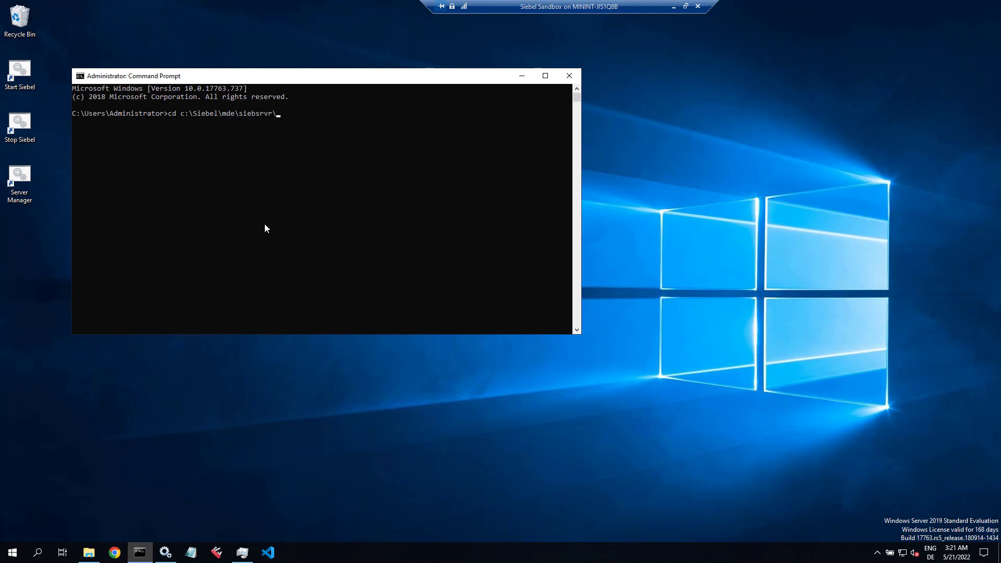
{"action": "key", "text": "Return"}
{"action": "type", "text": "Reposi"}
{"action": "key", "text": "Tab"}
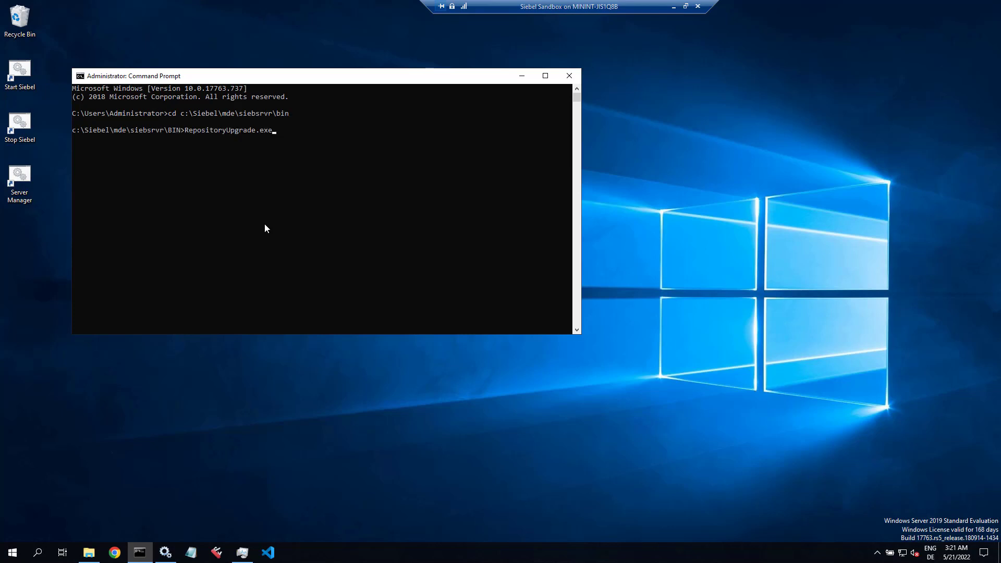
{"action": "key", "text": "Return"}
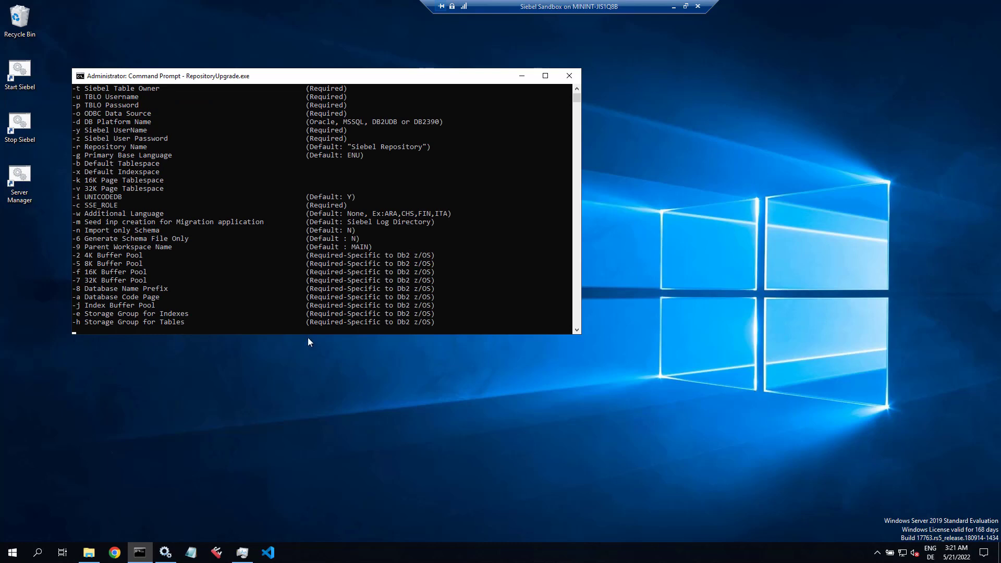
{"action": "left_click_drag", "start_coordinate": [307, 334], "coordinate": [282, 545]}
{"action": "scroll", "coordinate": [486, 402], "scroll_direction": "up", "scroll_amount": 6}
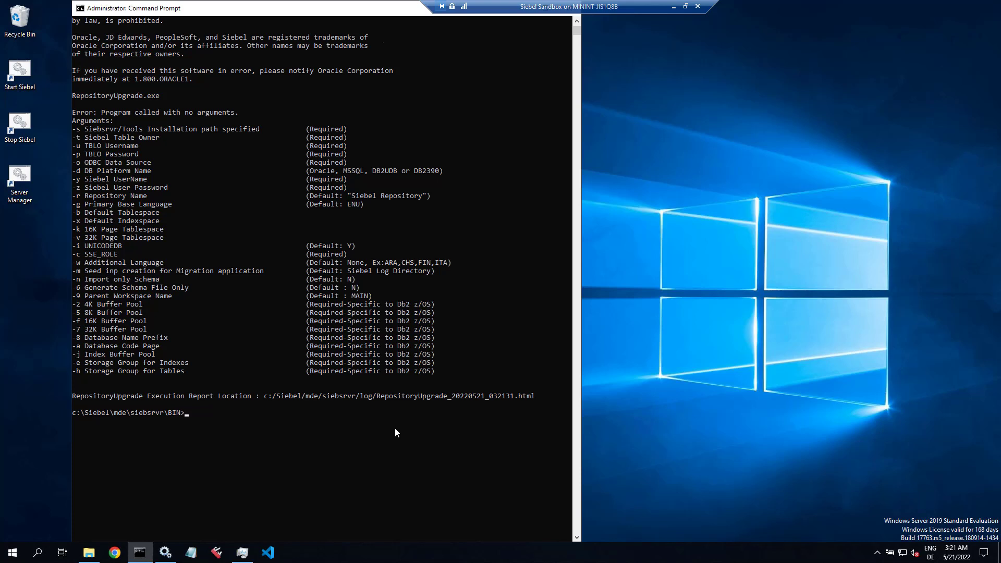
Step: Recall RepositoryUpgrade.exe and add -s c:\Siebel\mde\siebsrvr, -t SIEBEL, the username, password and -o
{"action": "key", "text": "Up"}
{"action": "type", "text": "-s"}
{"action": "left_click_drag", "start_coordinate": [74, 412], "coordinate": [161, 411]}
{"action": "key", "text": "super+c"}
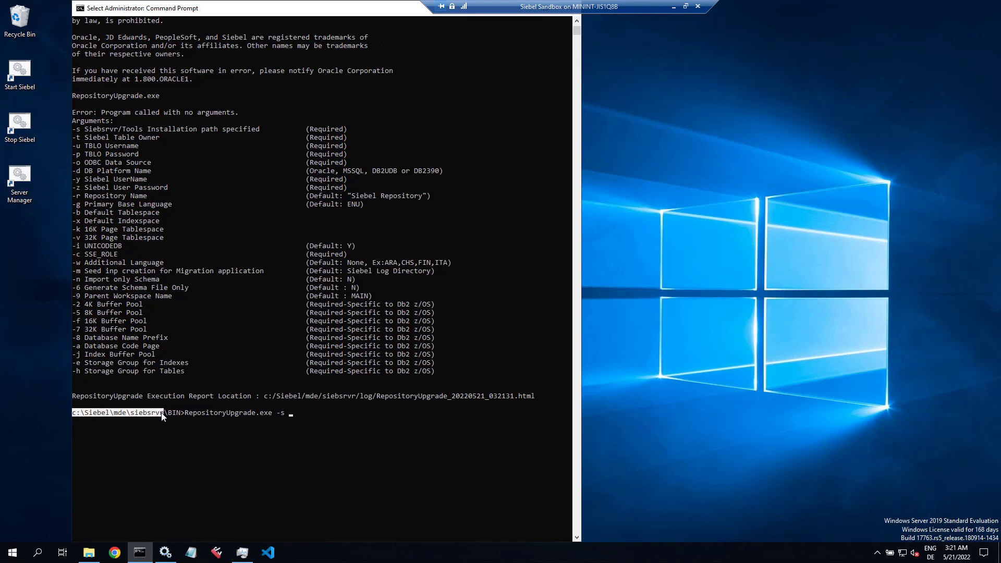
{"action": "right_click", "coordinate": [161, 412]}
{"action": "right_click", "coordinate": [161, 412]}
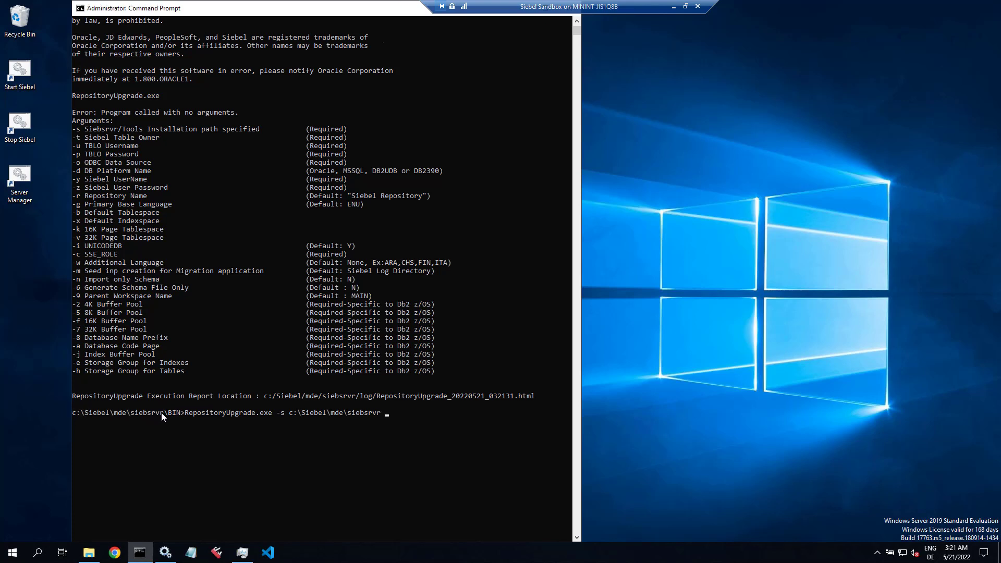
{"action": "left_click", "coordinate": [14, 556]}
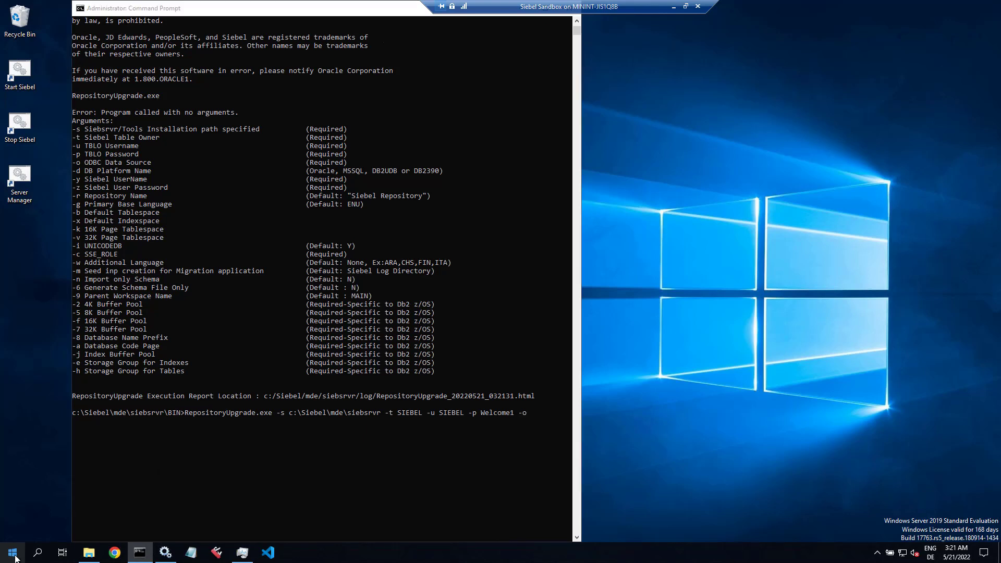
Step: Copy the SiebelInstall_DSN name from System DSN in ODBC Data Sources (32-bit)
{"action": "type", "text": "odbc"}
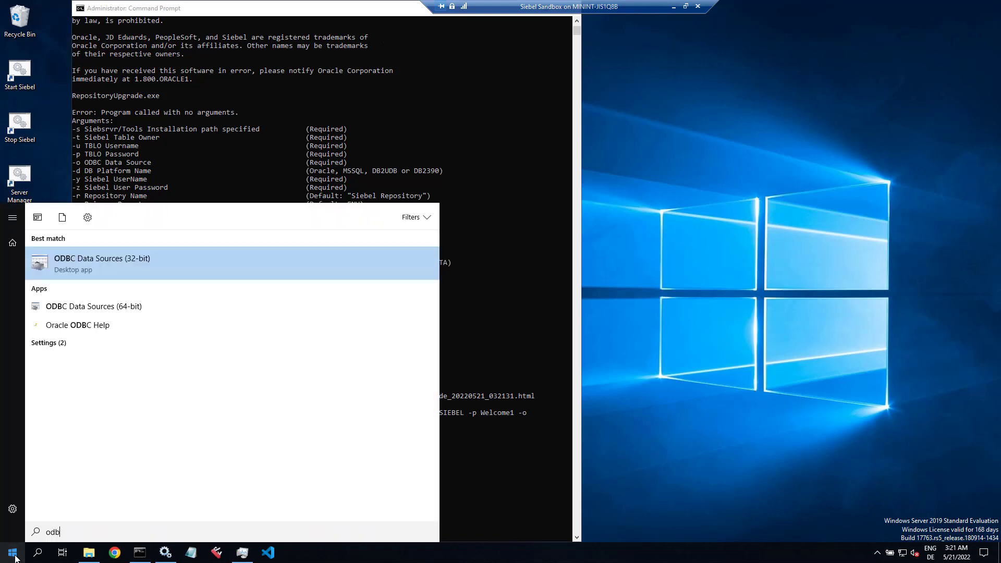
{"action": "key", "text": "Return"}
{"action": "left_click", "coordinate": [400, 196]}
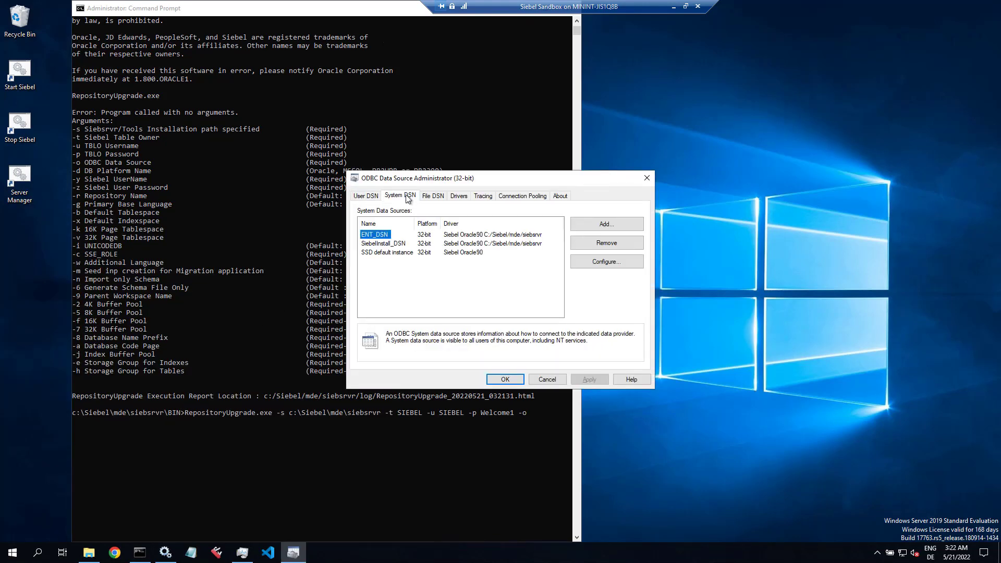
{"action": "left_click", "coordinate": [393, 244]}
{"action": "double_click", "coordinate": [393, 244]}
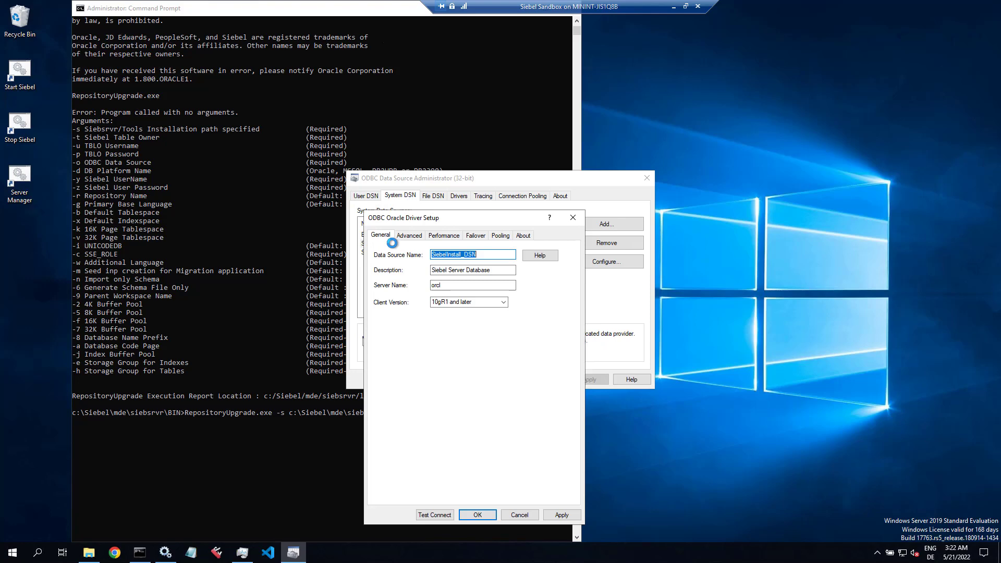
{"action": "right_click", "coordinate": [464, 254]}
{"action": "left_click", "coordinate": [488, 286]}
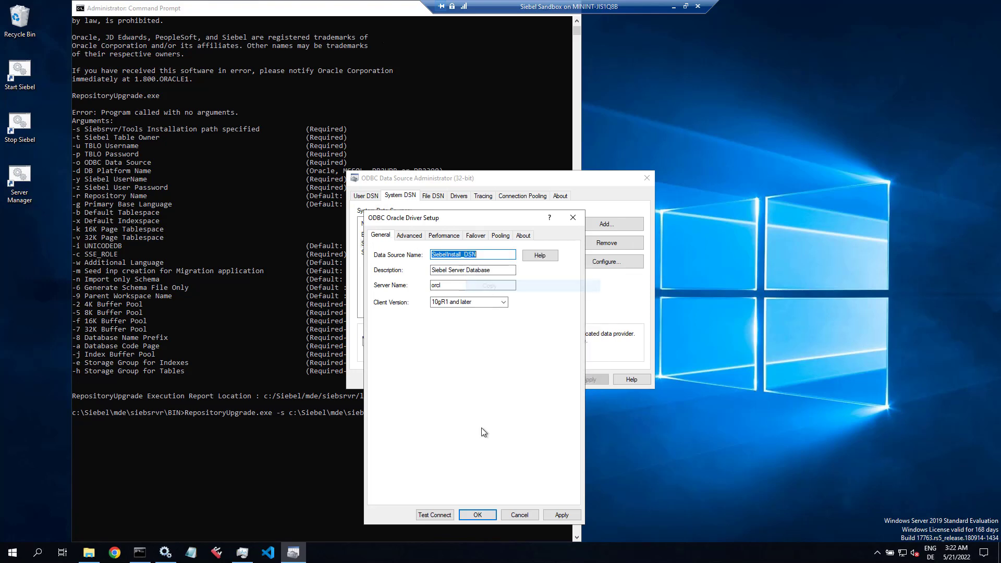
Step: Paste SiebelInstall_DSN after -o and add -d Oracle, the Siebel user and password, and -b
{"action": "left_click", "coordinate": [519, 515]}
{"action": "left_click", "coordinate": [550, 384]}
{"action": "right_click", "coordinate": [327, 439]}
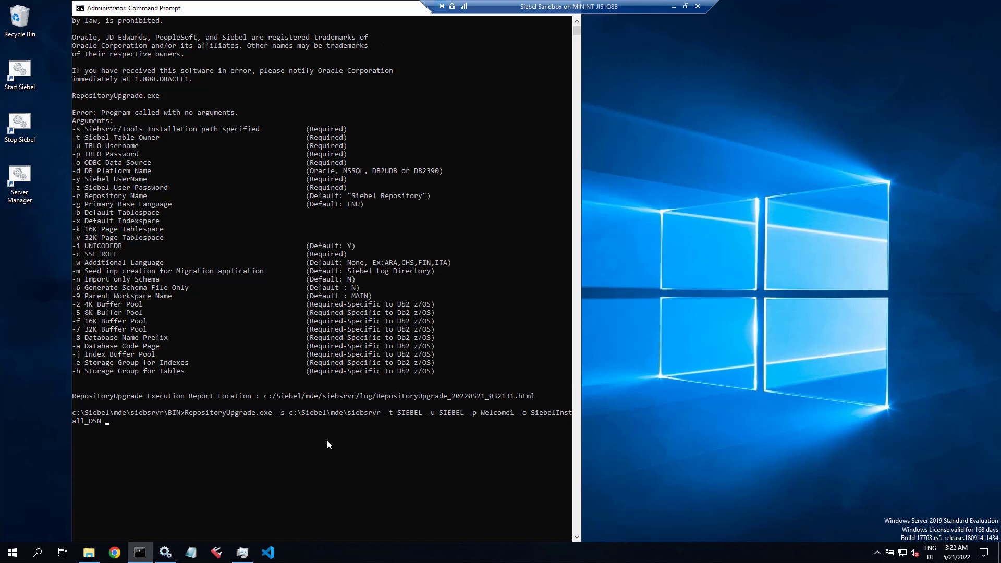
Step: Open Setup.ini from the siebsrvr BIN folder in Notepad, making Notepad the default for .ini files
{"action": "left_click", "coordinate": [89, 553]}
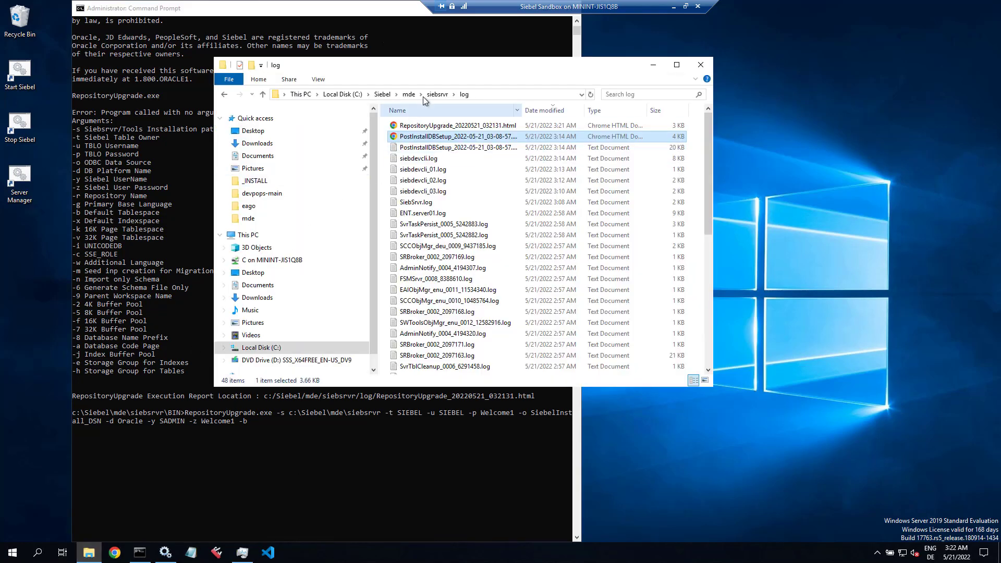
{"action": "left_click", "coordinate": [453, 94]}
{"action": "left_click", "coordinate": [464, 117]}
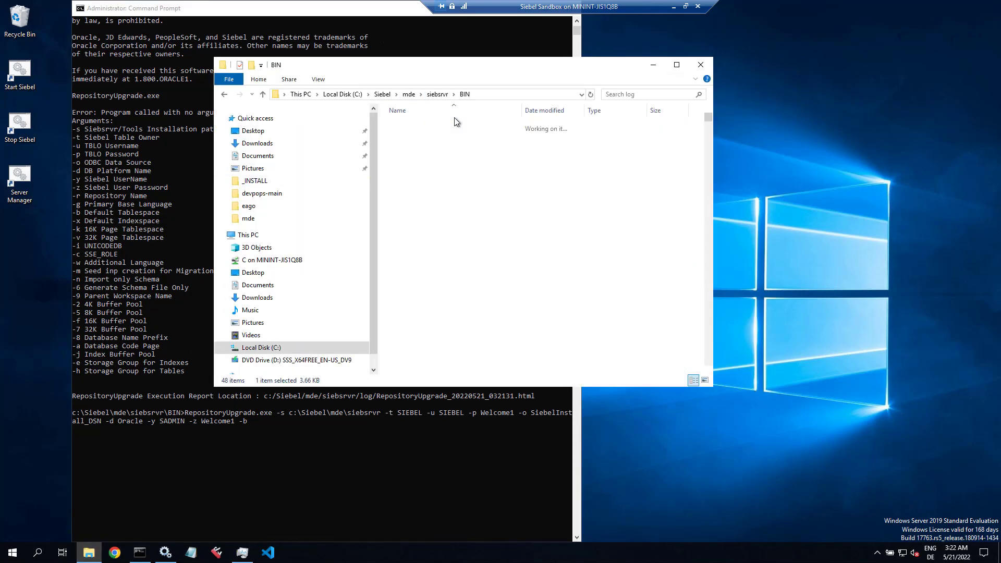
{"action": "left_click", "coordinate": [559, 112]}
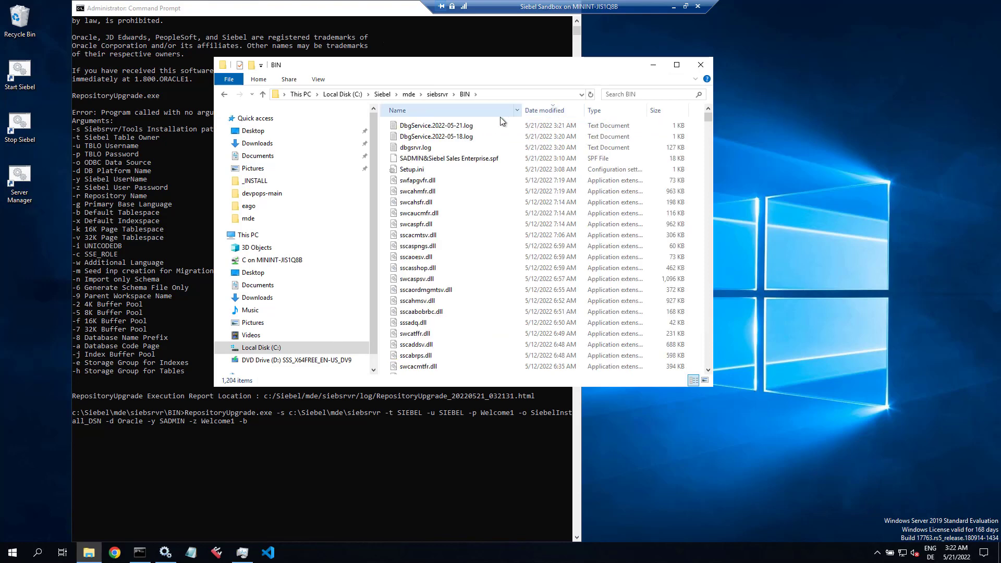
{"action": "double_click", "coordinate": [415, 169]}
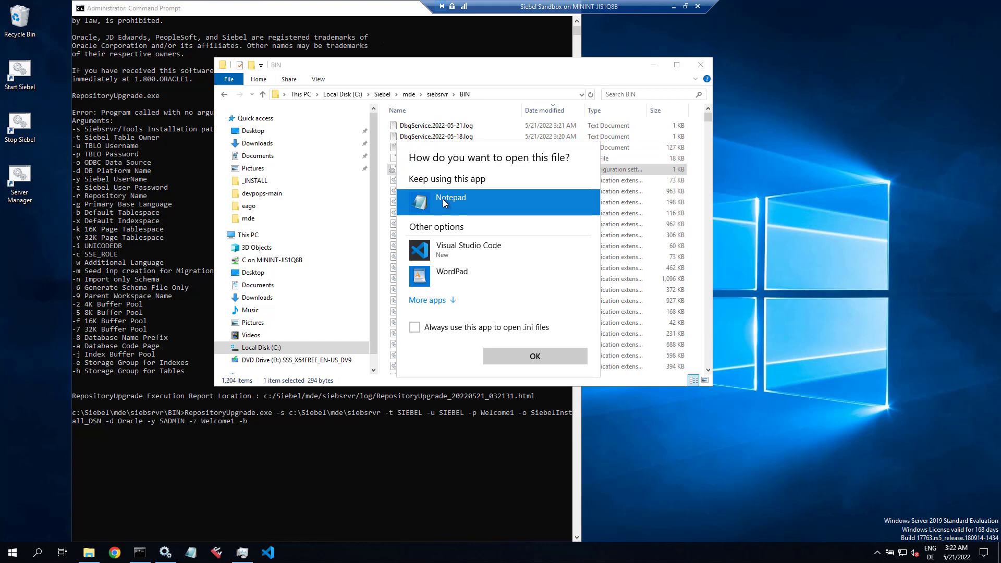
{"action": "left_click", "coordinate": [414, 327]}
{"action": "left_click", "coordinate": [532, 357]}
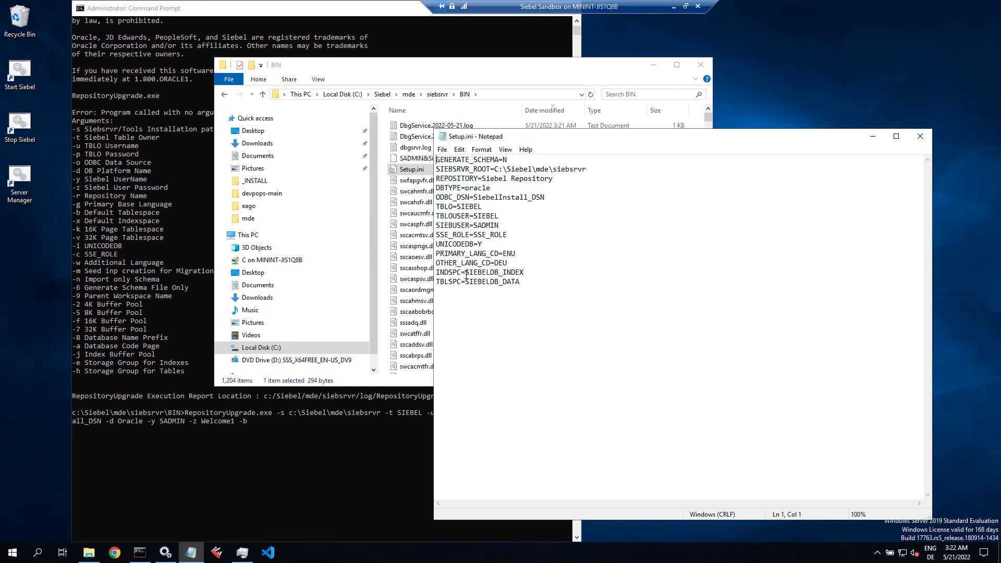
Step: Copy SIEBELDB_INDEX from Setup.ini and paste it after -b, trimming the end off
{"action": "left_click_drag", "start_coordinate": [466, 274], "coordinate": [525, 272]}
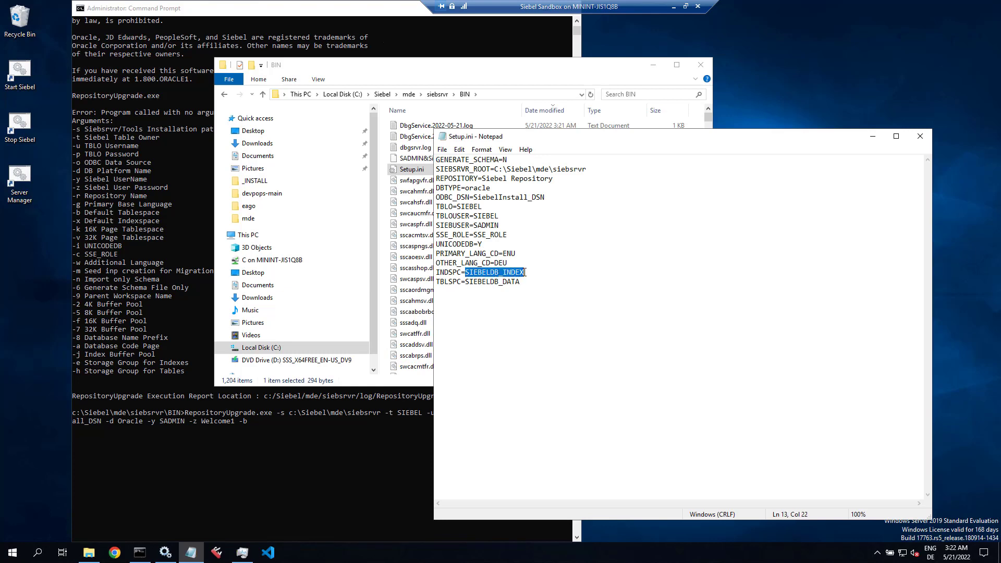
{"action": "left_click", "coordinate": [247, 11]}
{"action": "key", "text": "ctrl+v"}
{"action": "key", "text": "BackSpace"}
{"action": "key", "text": "BackSpace"}
{"action": "key", "text": "BackSpace"}
{"action": "key", "text": "BackSpace"}
{"action": "key", "text": "BackSpace"}
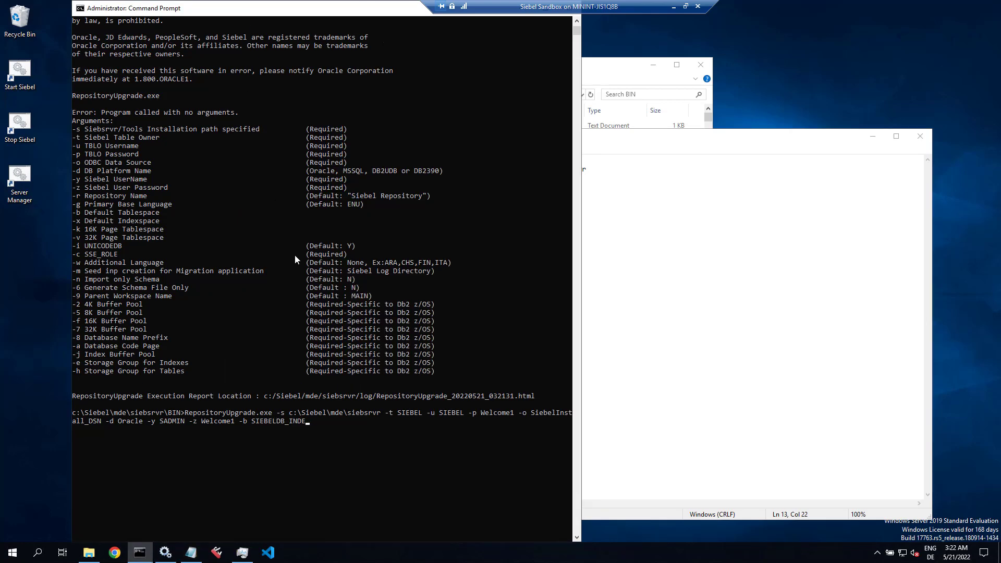
Step: Finish the command with -b SIEBELDB_DATA -x SIEBELDB_INDEX -c SSE_ROLE -w DEU
{"action": "type", "text": "DATA -x"}
{"action": "key", "text": "ctrl+v"}
{"action": "type", "text": "-c SSE_ROLE -w DEU"}
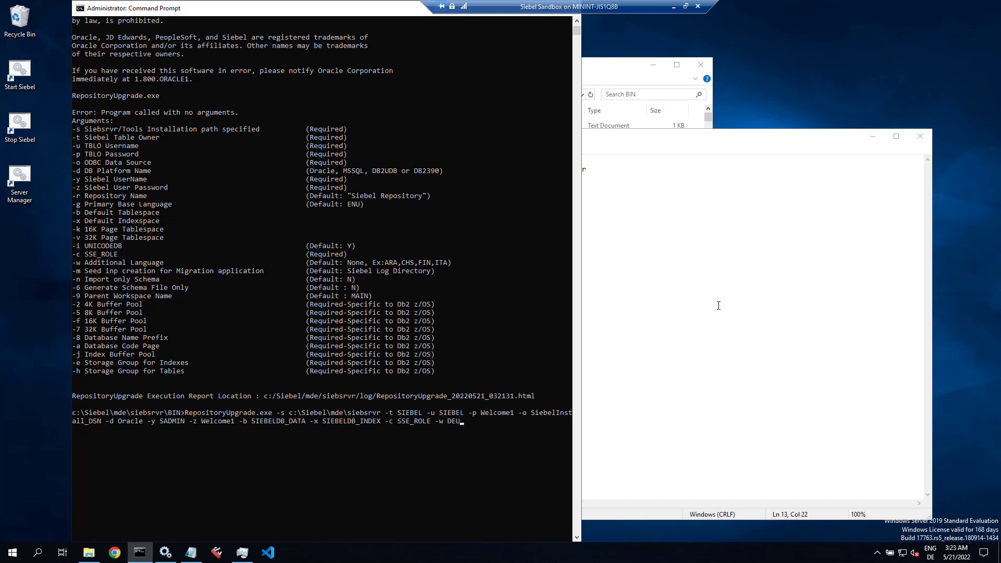
Step: Snap Command Prompt and Task Manager side by side and run the RepositoryUpgrade command
{"action": "left_click", "coordinate": [873, 137]}
{"action": "left_click", "coordinate": [654, 66]}
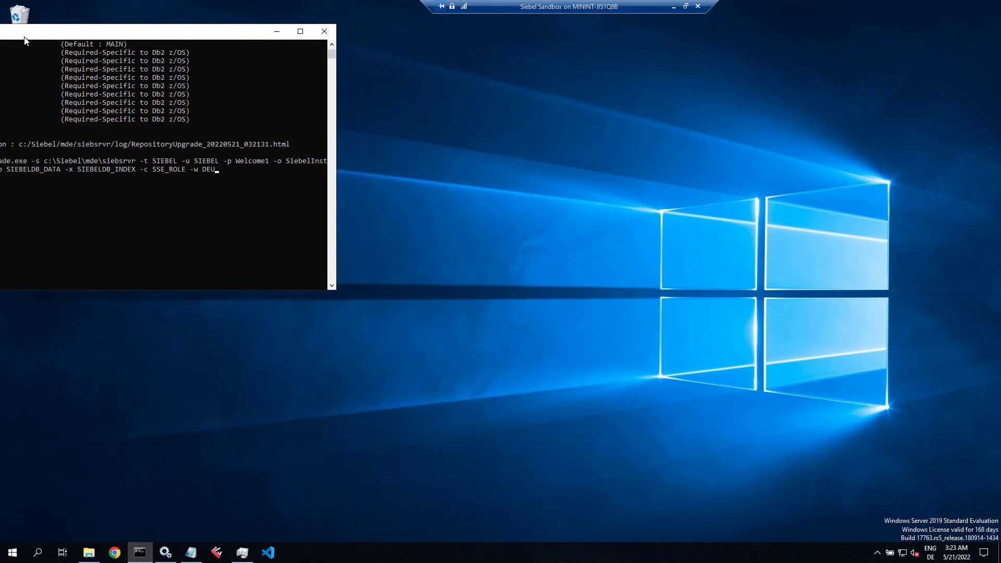
{"action": "left_click_drag", "start_coordinate": [313, 7], "coordinate": [1, 16]}
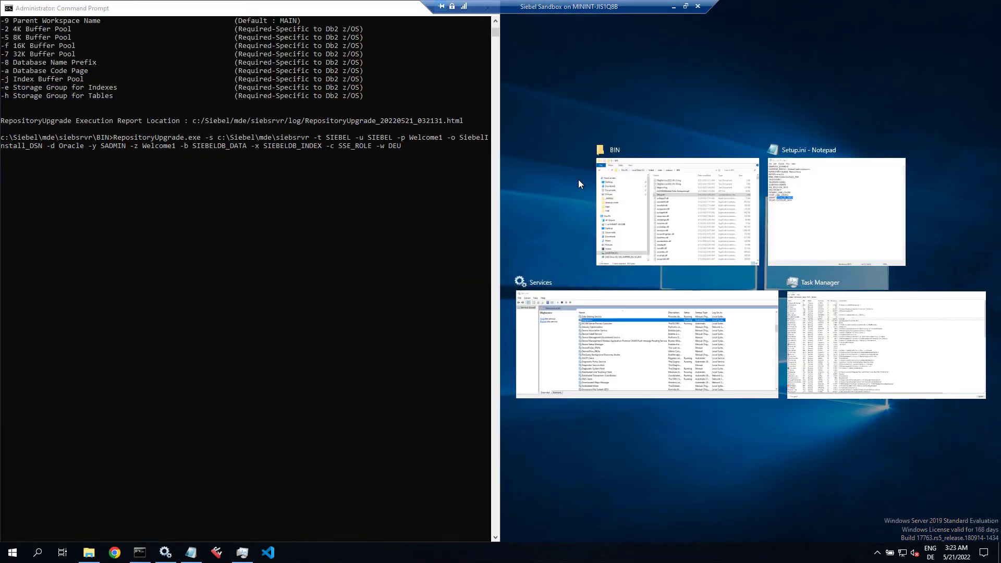
{"action": "left_click", "coordinate": [885, 329]}
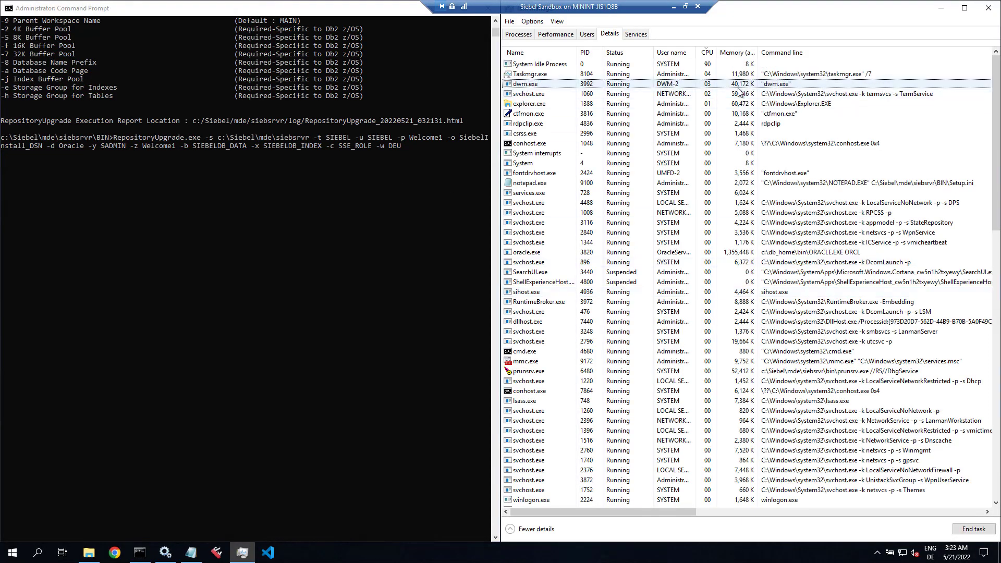
{"action": "left_click", "coordinate": [248, 11]}
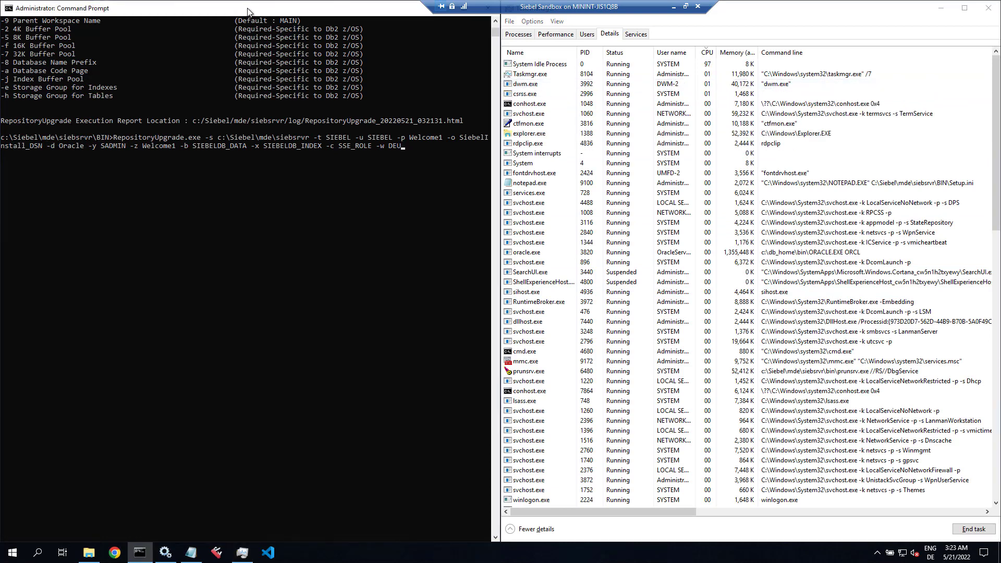
{"action": "key", "text": "Return"}
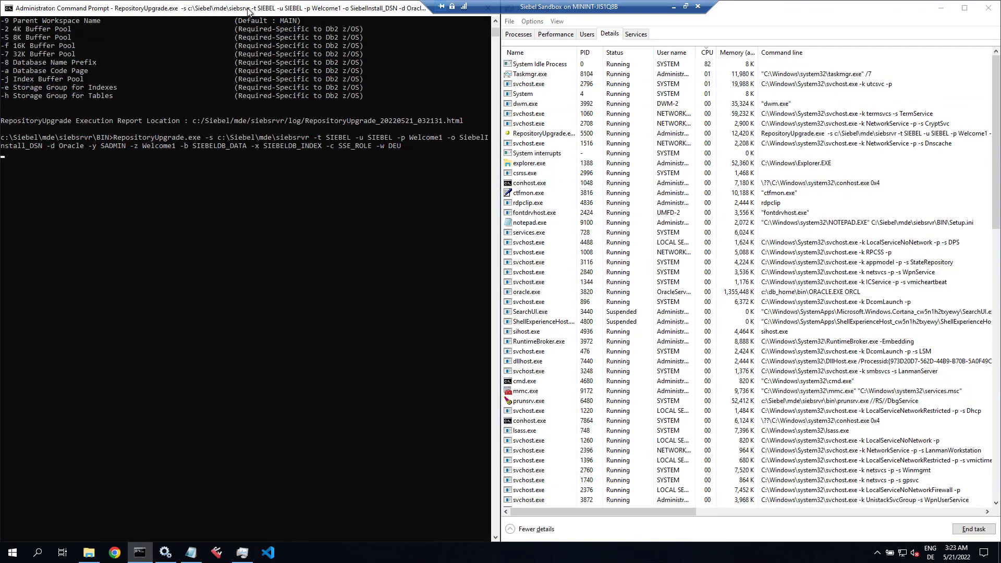
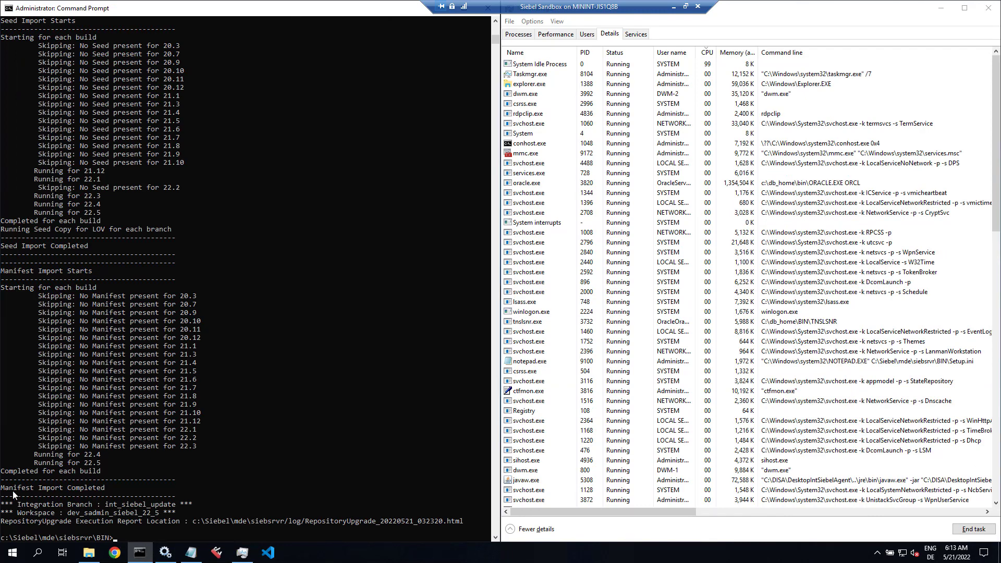
Step: Copy the report path from the console and browse File Explorer to the siebsrvr log folder
{"action": "left_click", "coordinate": [3, 522]}
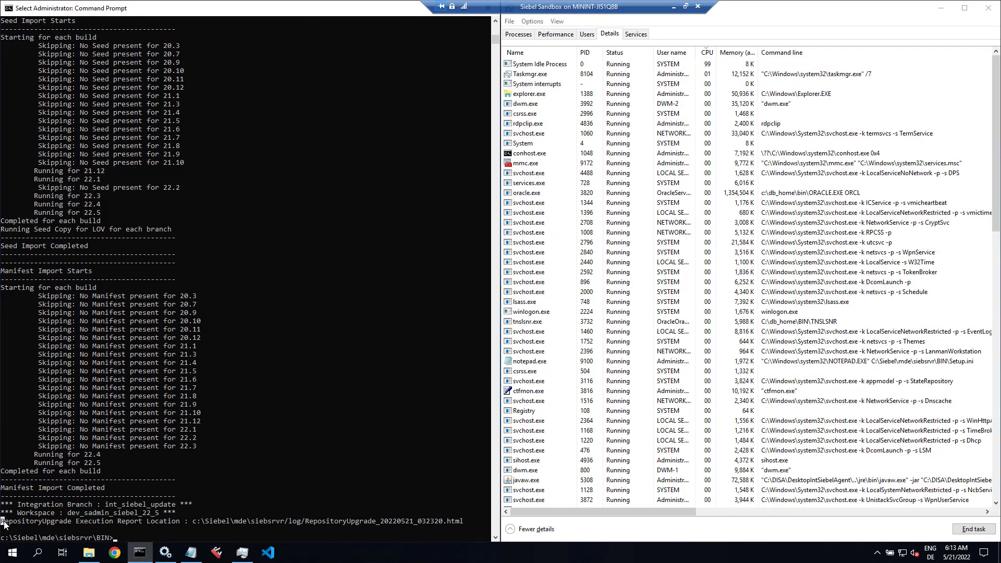
{"action": "left_click_drag", "start_coordinate": [177, 521], "coordinate": [46, 523]}
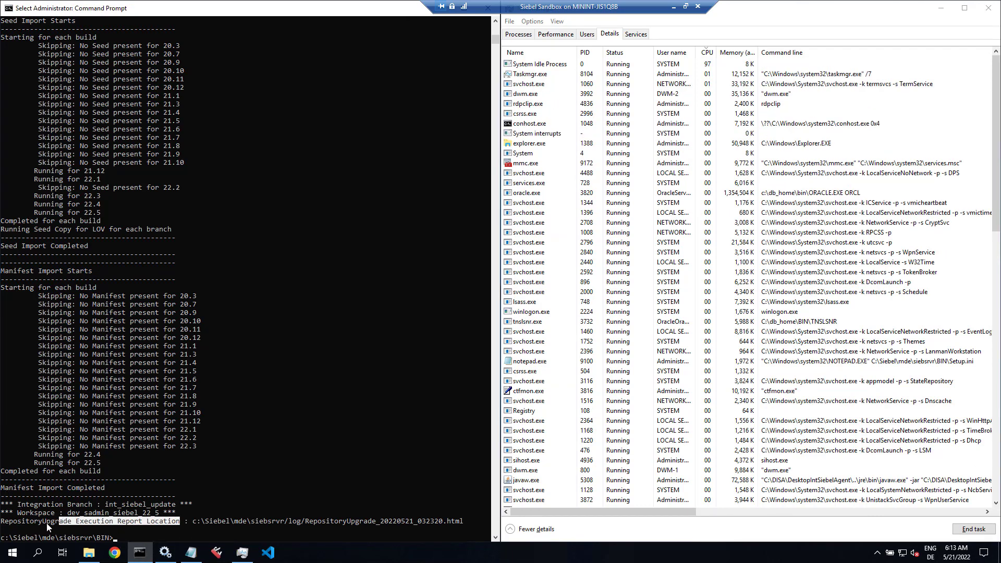
{"action": "left_click", "coordinate": [90, 554]}
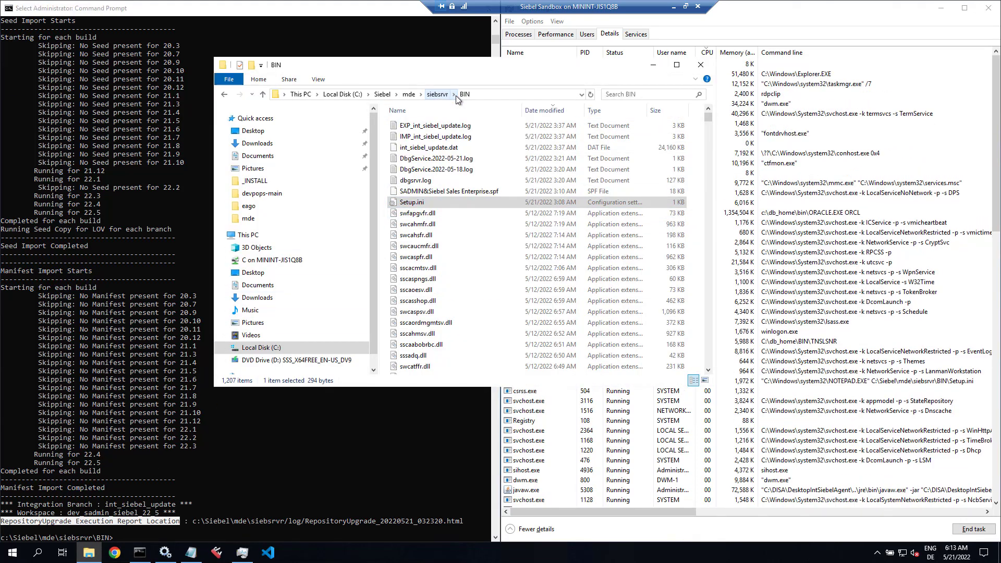
{"action": "left_click", "coordinate": [454, 95]}
{"action": "left_click", "coordinate": [459, 224]}
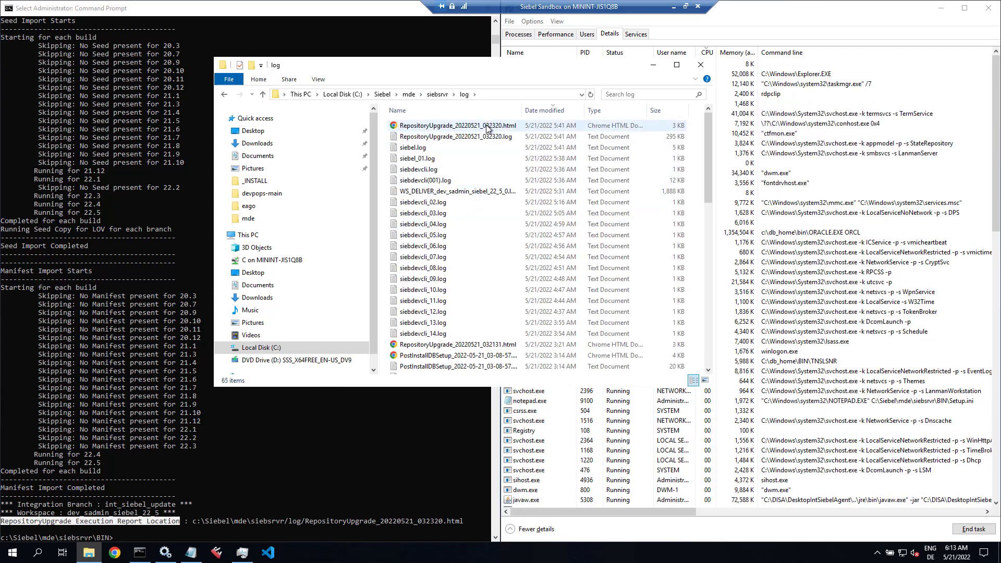
Step: Open the RepositoryUpgrade_20220521_032320.html report and review its upgraded Applet objects
{"action": "double_click", "coordinate": [486, 126]}
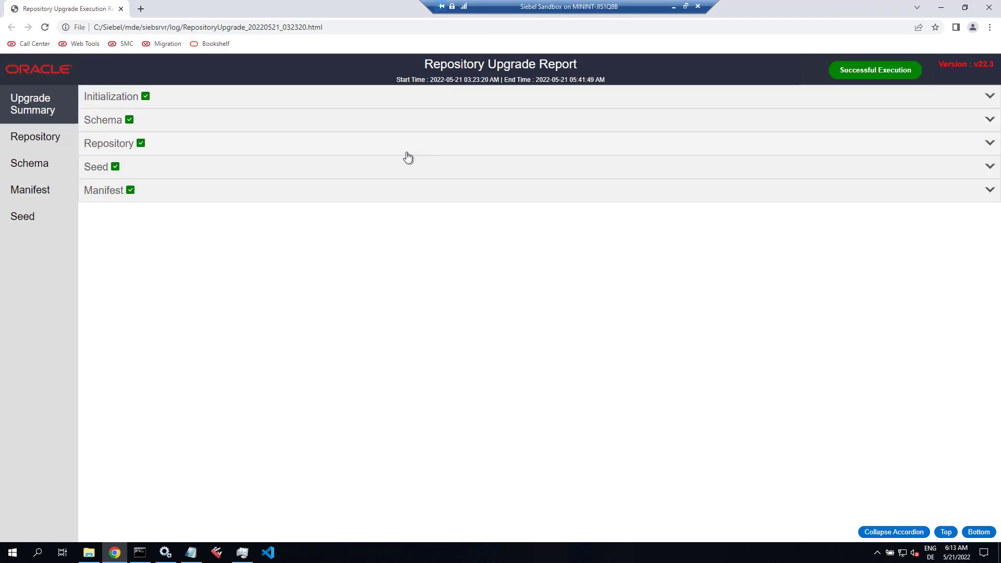
{"action": "left_click", "coordinate": [58, 140]}
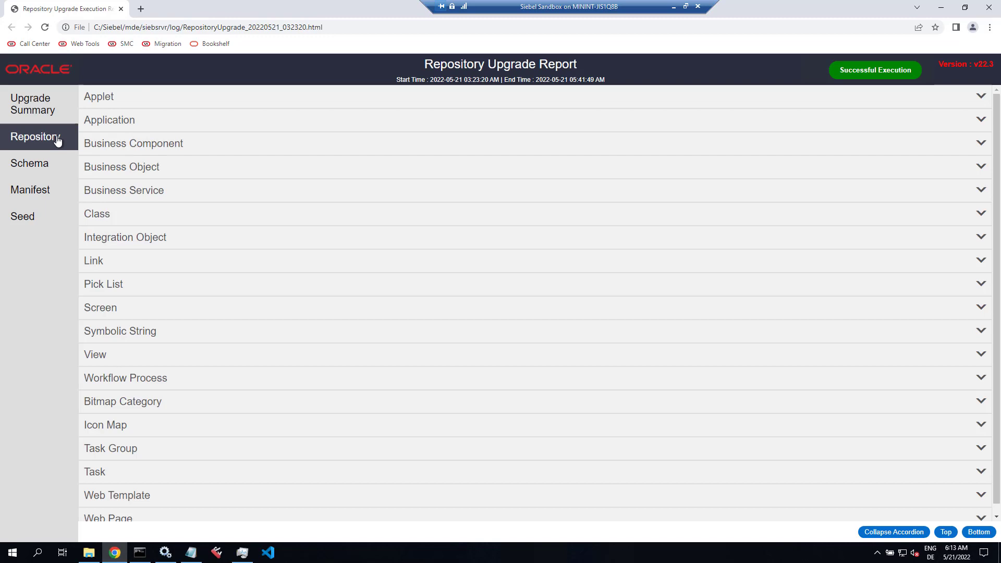
{"action": "left_click", "coordinate": [108, 99]}
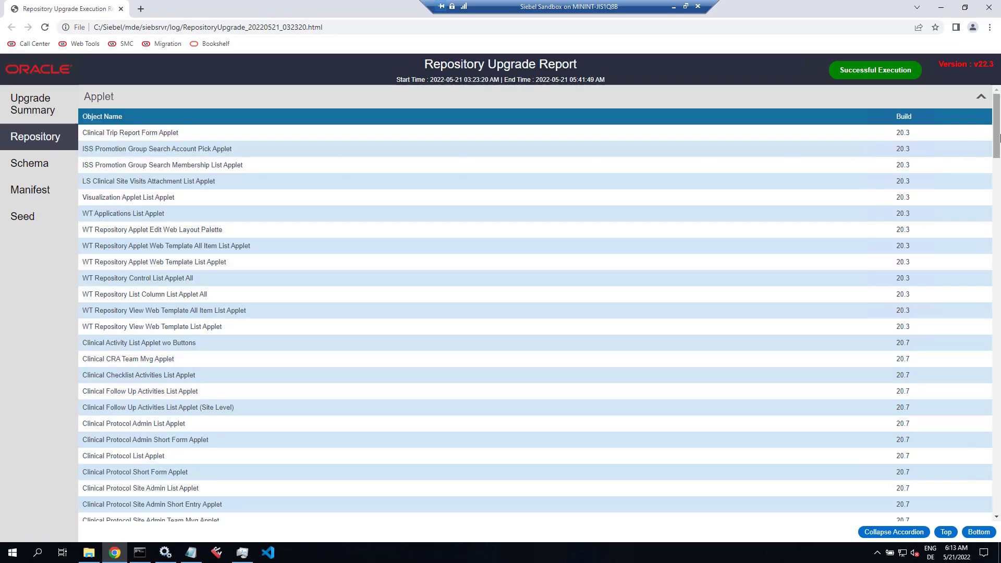
{"action": "left_click_drag", "start_coordinate": [999, 136], "coordinate": [998, 453]}
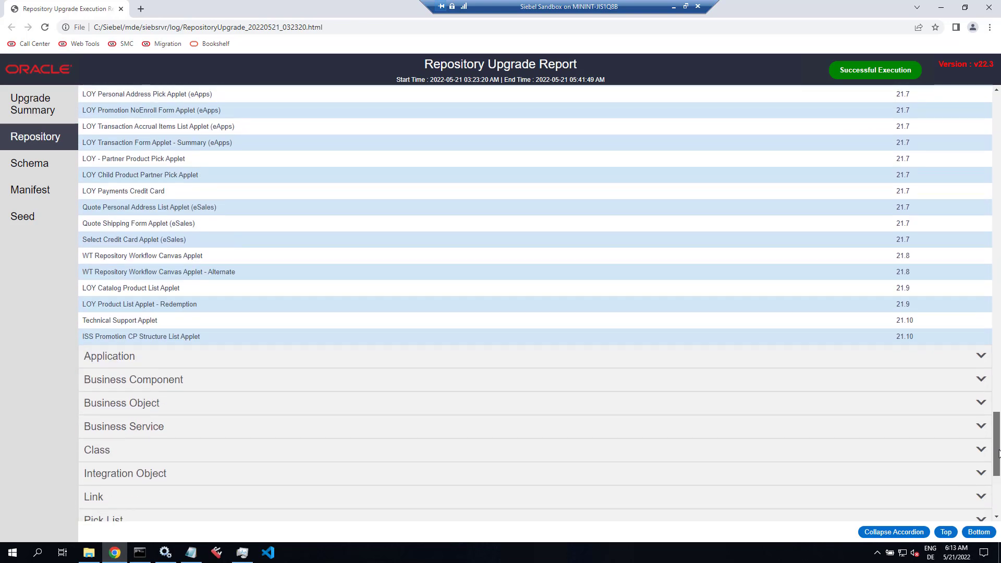
{"action": "scroll", "coordinate": [943, 333], "scroll_direction": "down", "scroll_amount": 1}
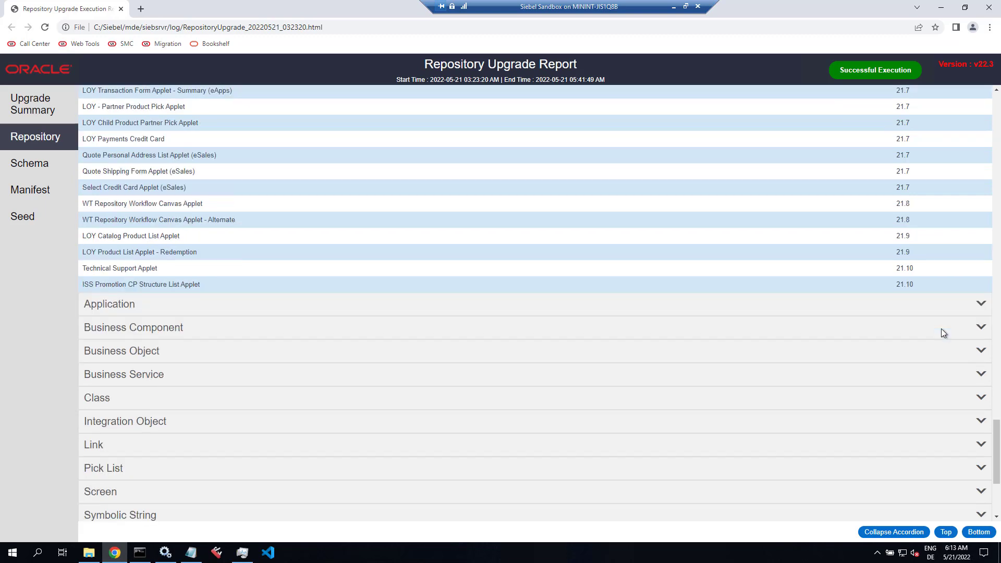
{"action": "scroll", "coordinate": [970, 406], "scroll_direction": "down", "scroll_amount": 3}
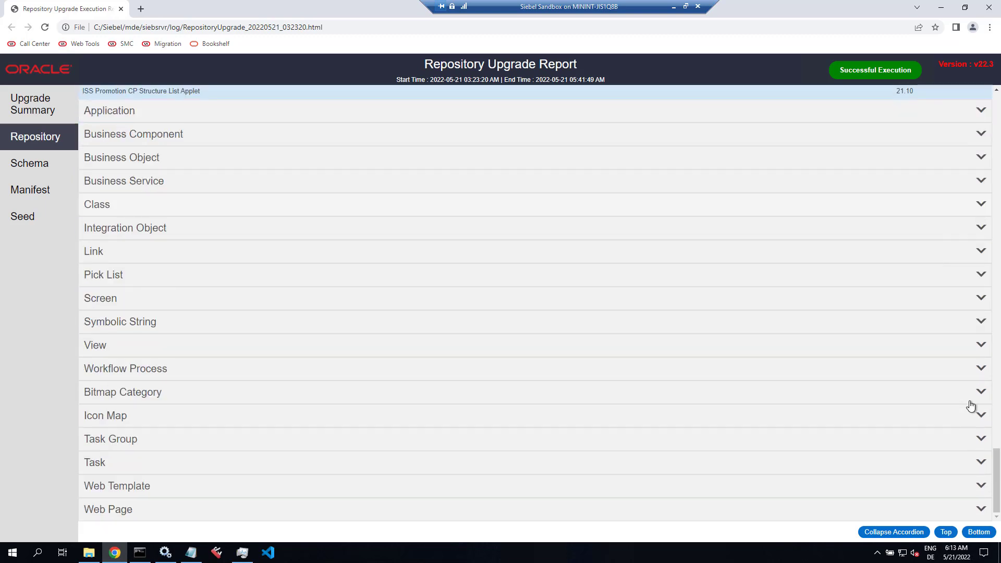
Step: Review the Web Template and View object lists, then close the report
{"action": "left_click", "coordinate": [983, 489]}
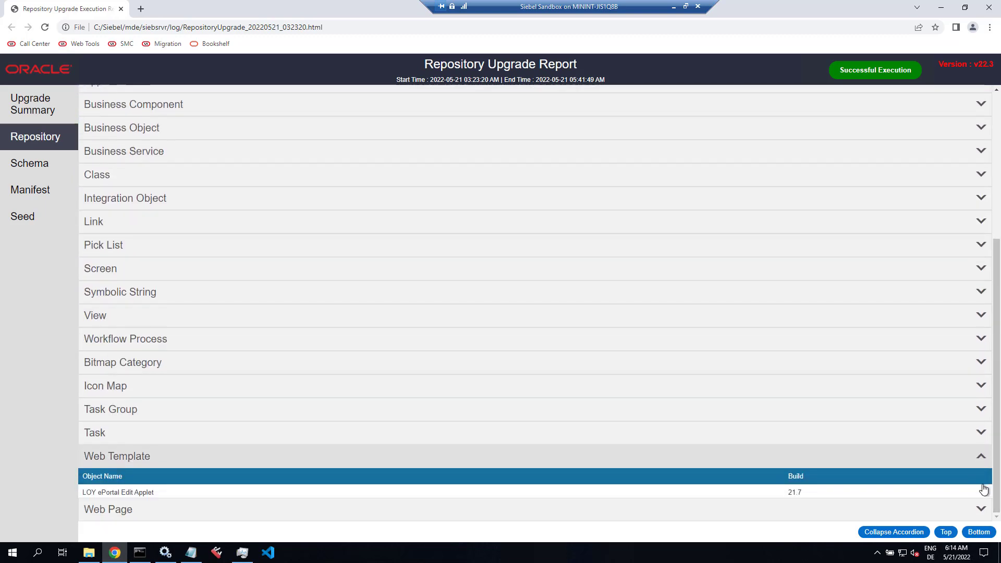
{"action": "left_click", "coordinate": [980, 314]}
{"action": "scroll", "coordinate": [751, 384], "scroll_direction": "down", "scroll_amount": 5}
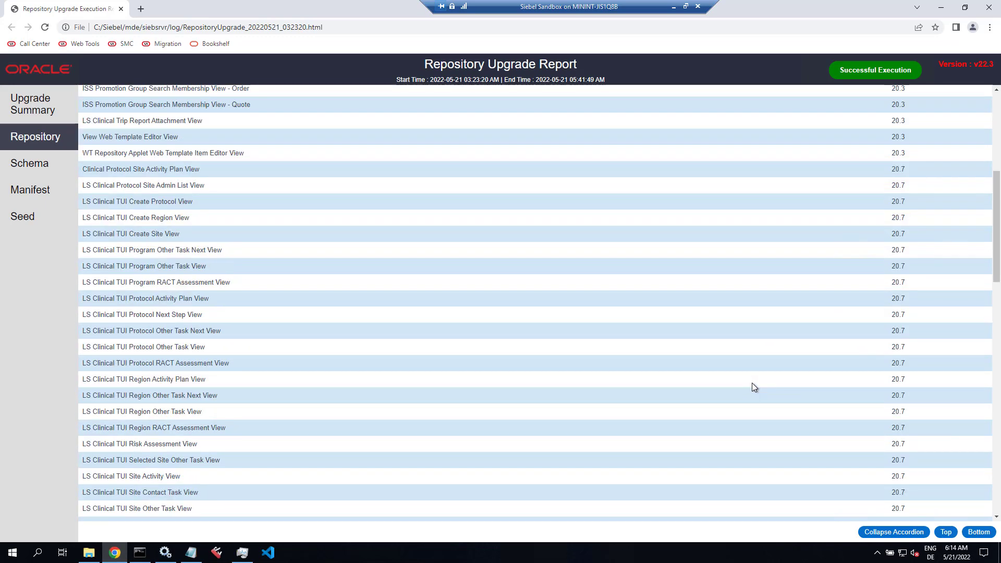
{"action": "scroll", "coordinate": [752, 386], "scroll_direction": "down", "scroll_amount": 12}
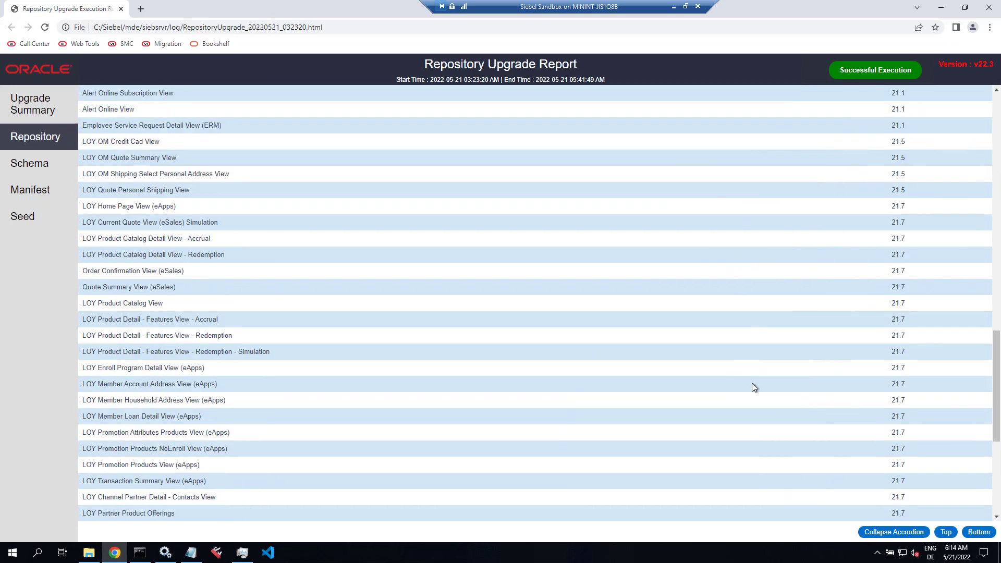
{"action": "left_click", "coordinate": [989, 8]}
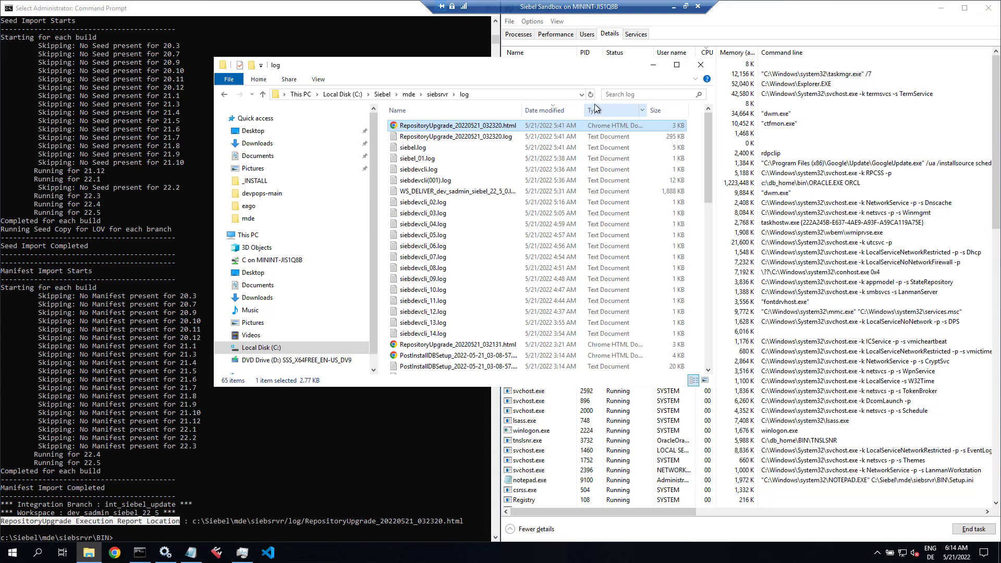
Step: Close the log folder window and minimize Task Manager and the command prompt
{"action": "left_click", "coordinate": [701, 66]}
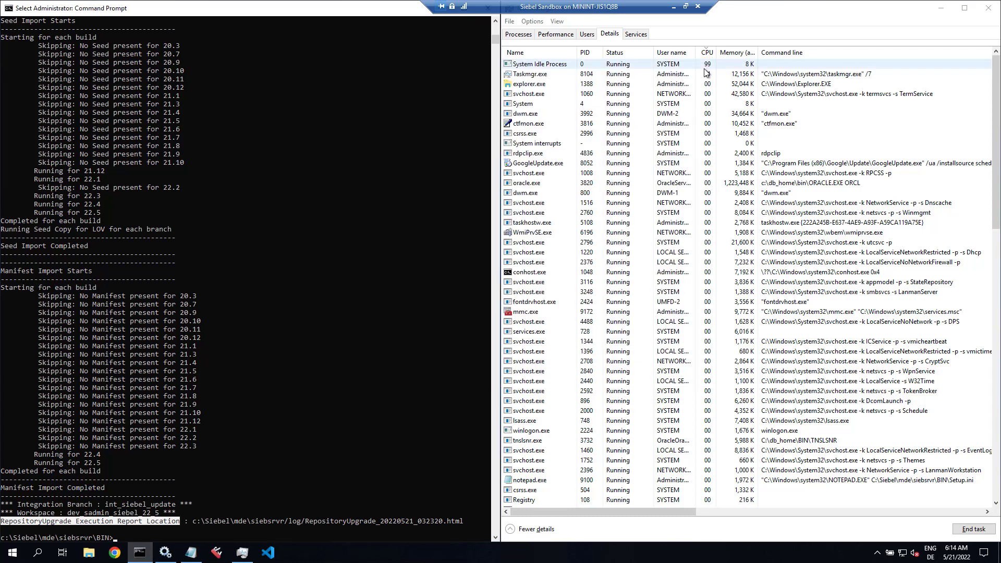
{"action": "left_click", "coordinate": [941, 8]}
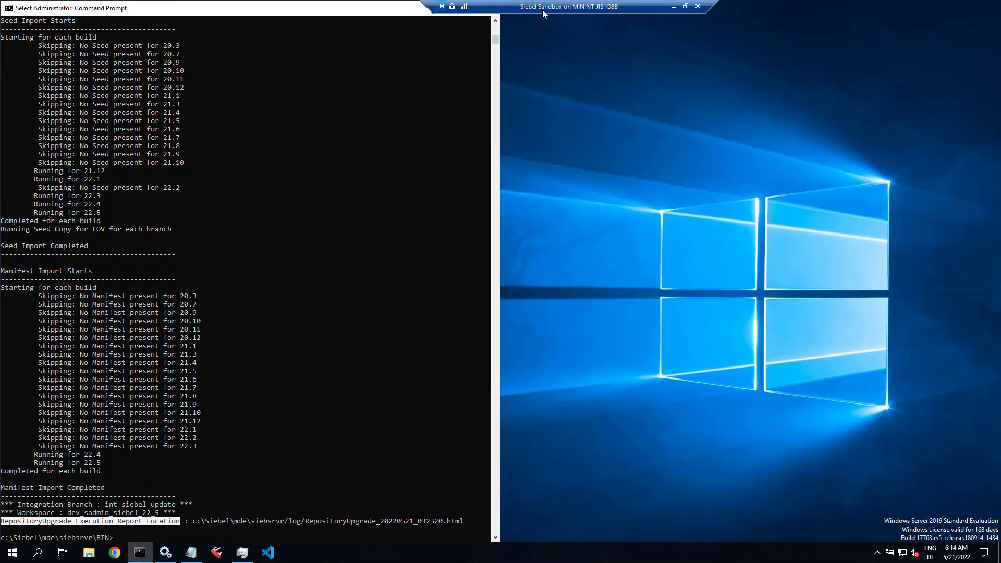
{"action": "left_click_drag", "start_coordinate": [499, 6], "coordinate": [593, 4]}
{"action": "left_click", "coordinate": [440, 8]}
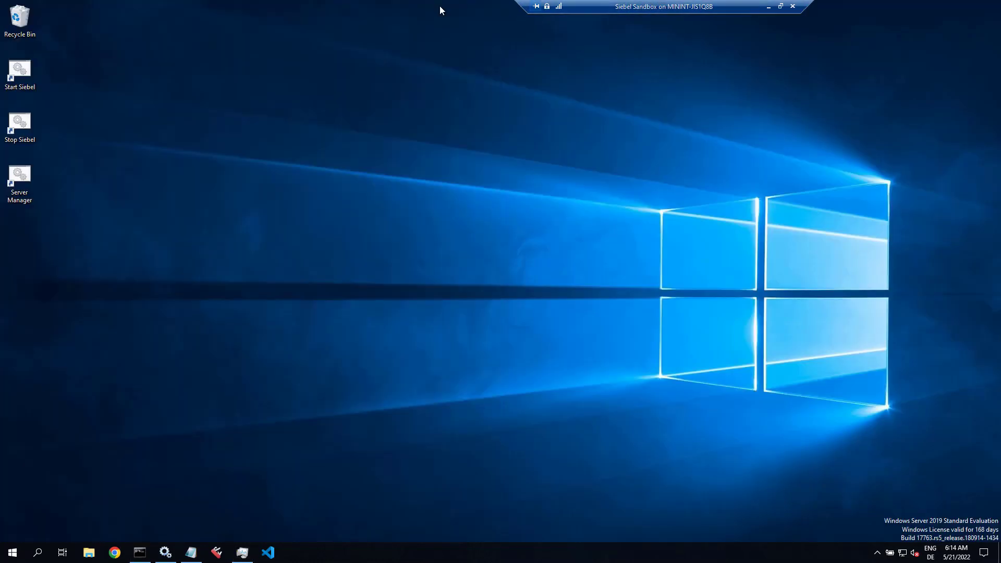
Step: Run setup.bat from C:\_INSTALL\Disk1\install as administrator and minimize the resulting windows
{"action": "right_click", "coordinate": [88, 554]}
{"action": "left_click", "coordinate": [261, 431]}
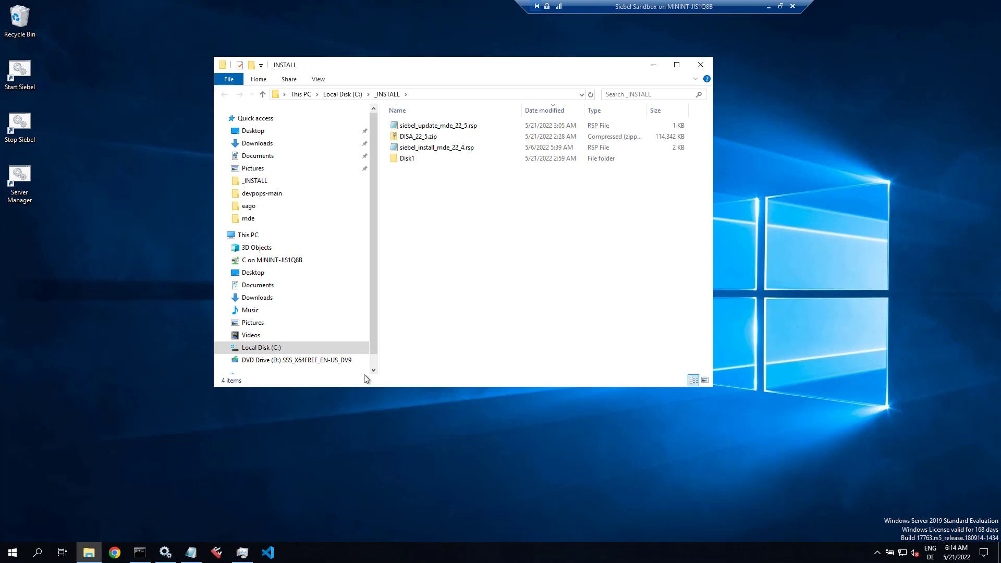
{"action": "left_click", "coordinate": [408, 160]}
{"action": "double_click", "coordinate": [408, 159]}
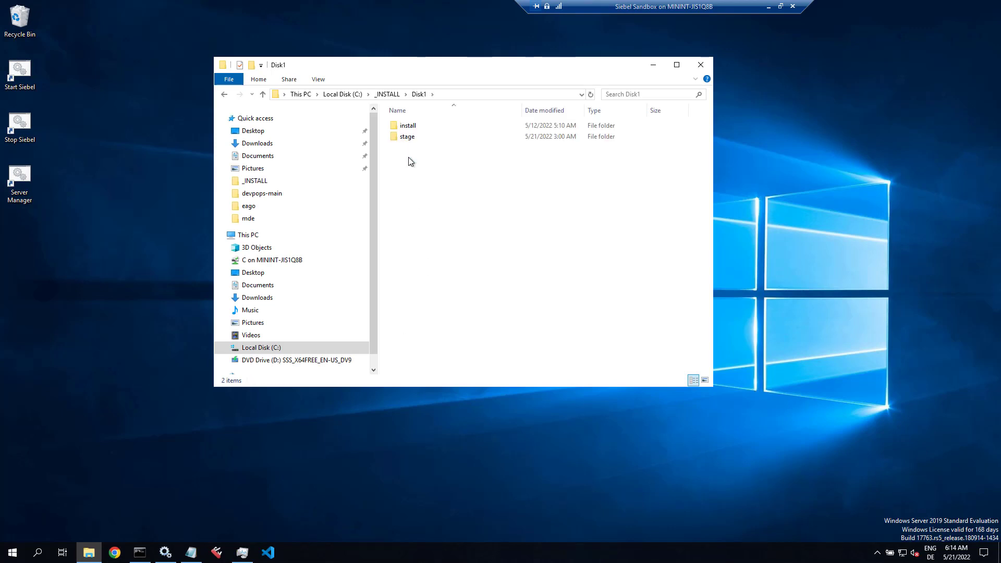
{"action": "double_click", "coordinate": [414, 126]}
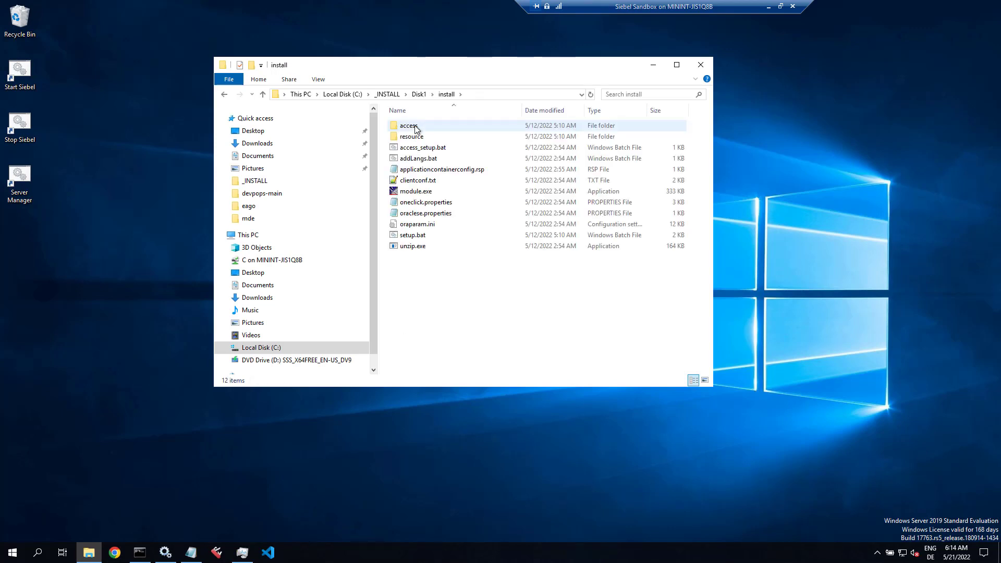
{"action": "right_click", "coordinate": [405, 234]}
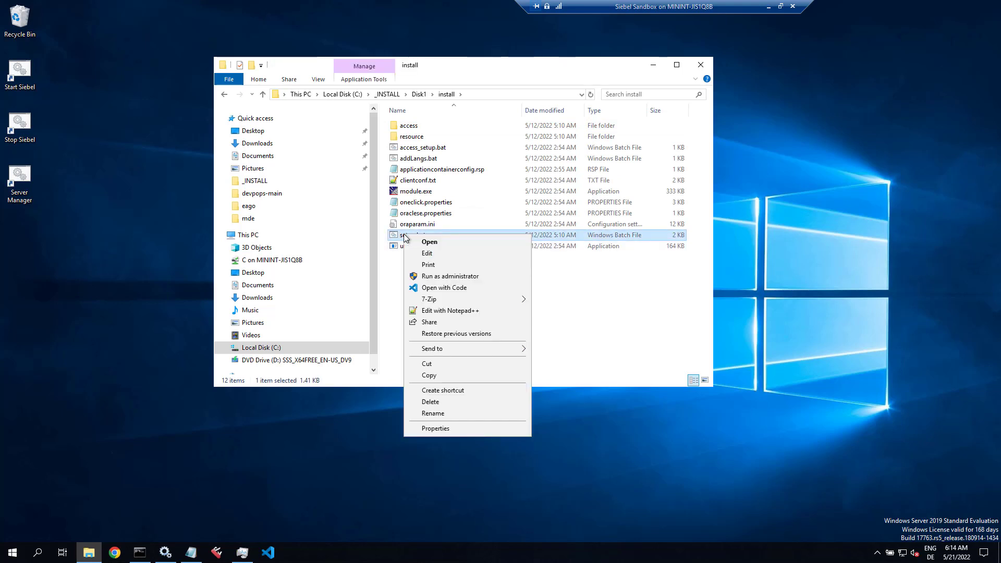
{"action": "left_click", "coordinate": [423, 275]}
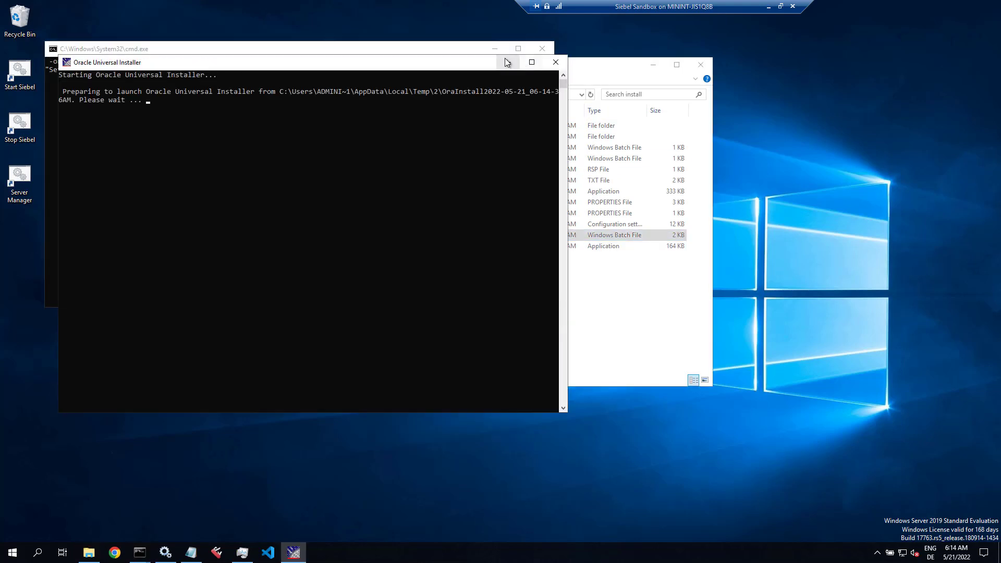
{"action": "left_click", "coordinate": [506, 63]}
{"action": "left_click", "coordinate": [496, 49]}
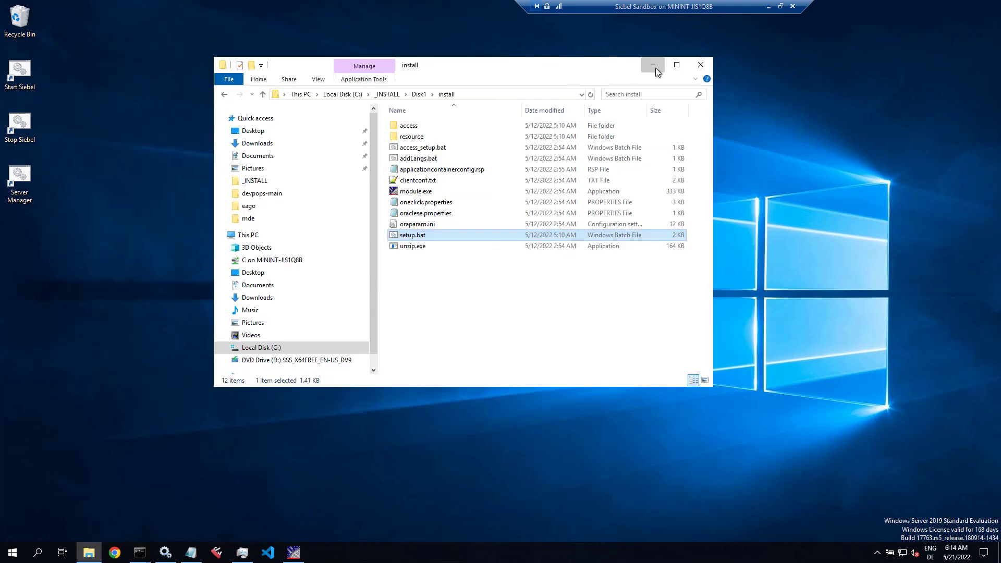
{"action": "left_click", "coordinate": [655, 66]}
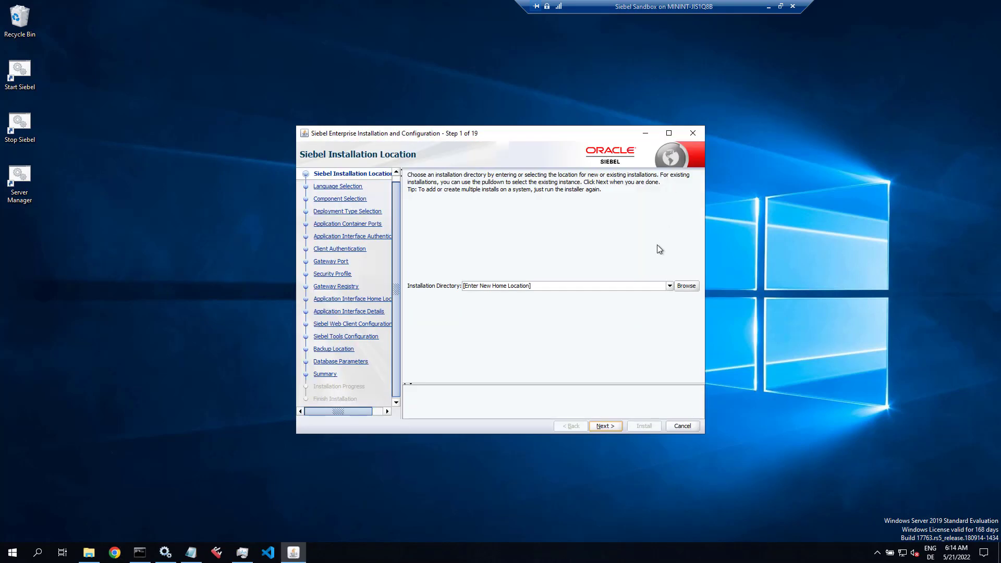
Step: Choose C:\Siebel\tools as the installation directory and start the install from the Summary page
{"action": "left_click", "coordinate": [669, 286]}
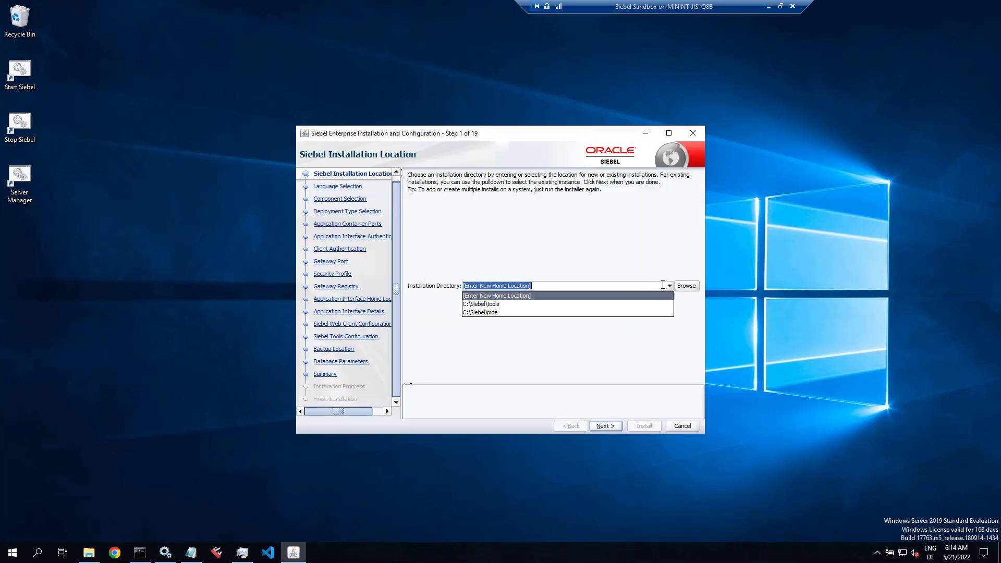
{"action": "left_click", "coordinate": [494, 305]}
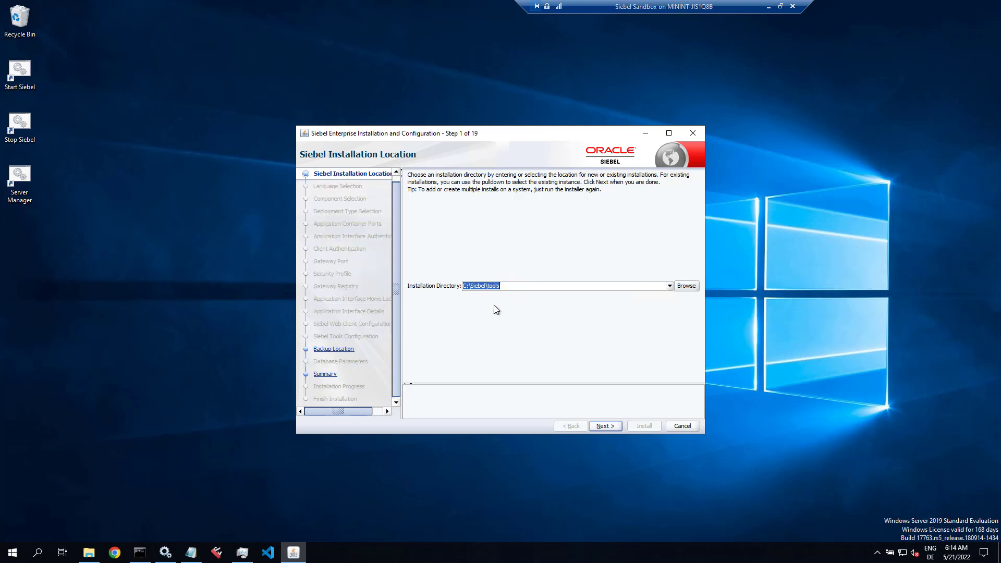
{"action": "left_click", "coordinate": [604, 425]}
{"action": "left_click", "coordinate": [604, 426]}
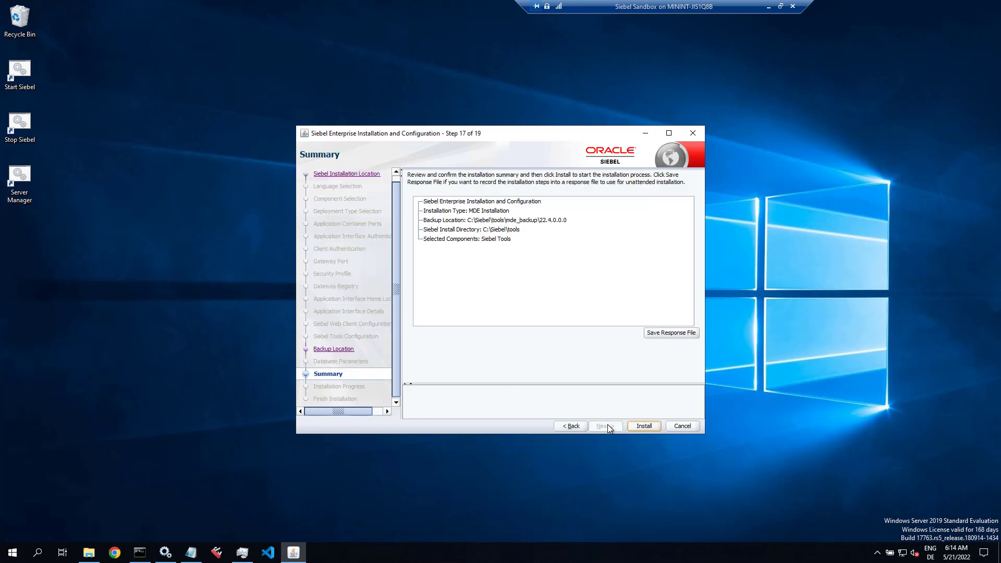
{"action": "left_click", "coordinate": [651, 426]}
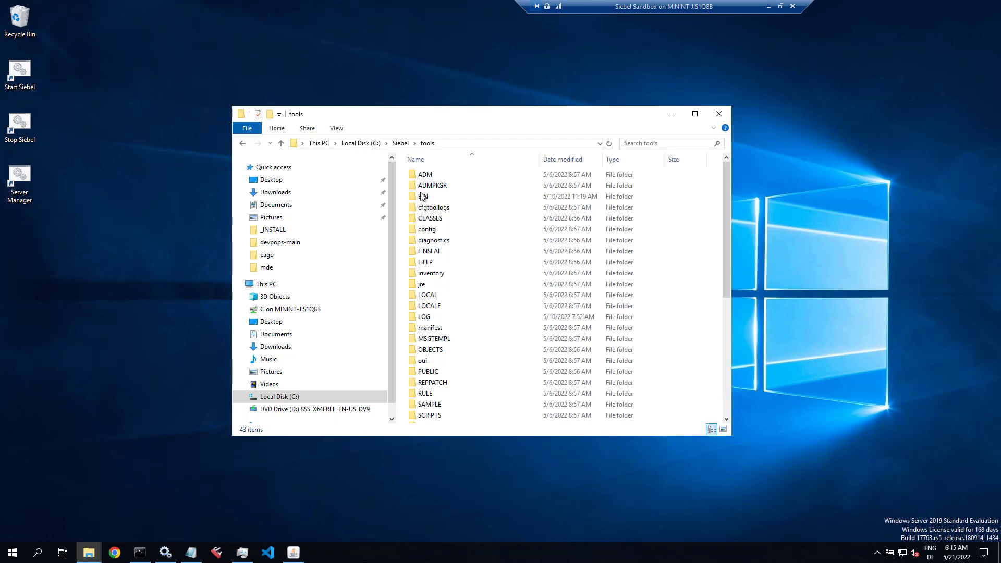
Step: Open tools.cfg from C:\Siebel\tools\BIN\enu in Notepad
{"action": "double_click", "coordinate": [423, 196]}
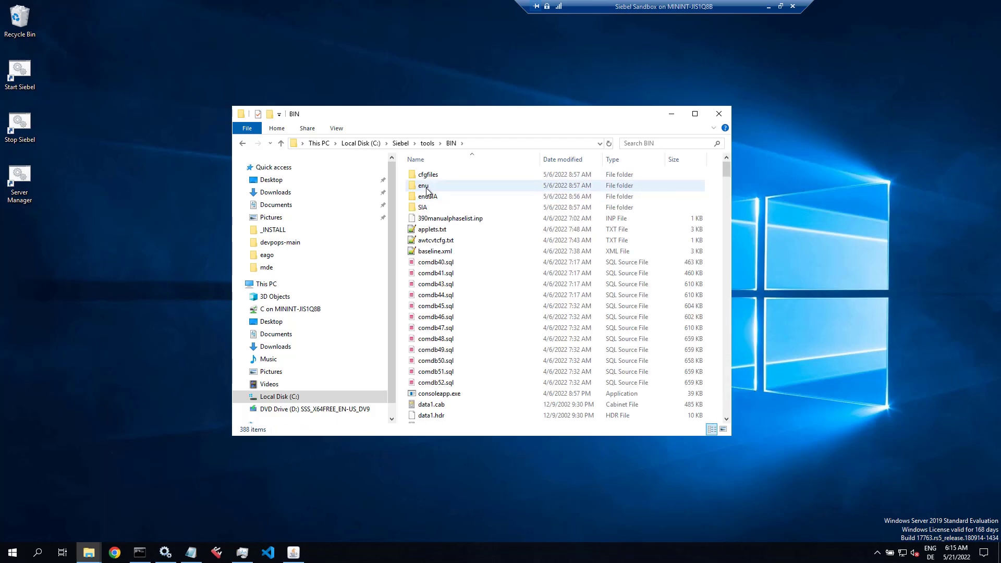
{"action": "double_click", "coordinate": [427, 188]}
{"action": "key", "text": "t"}
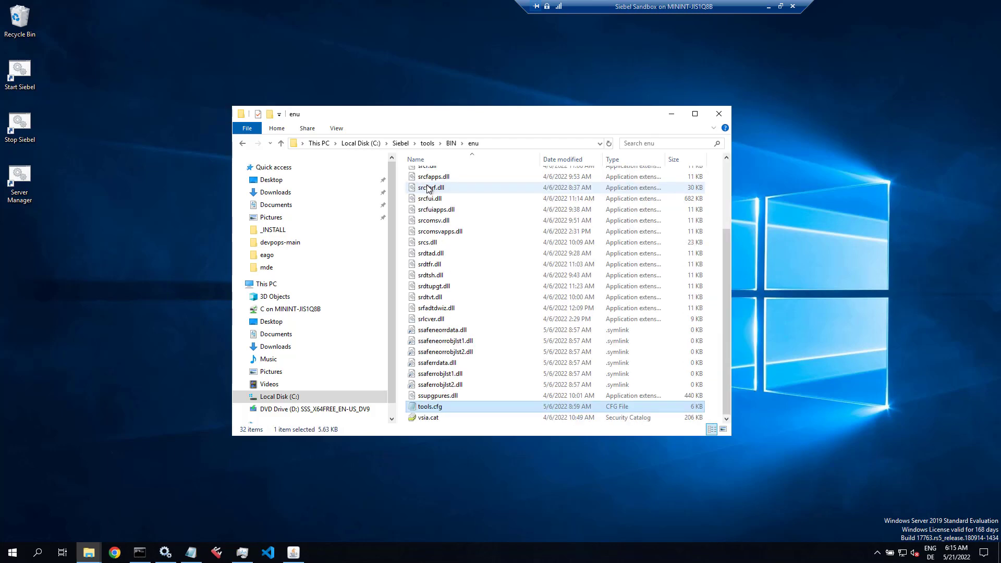
{"action": "key", "text": "Return"}
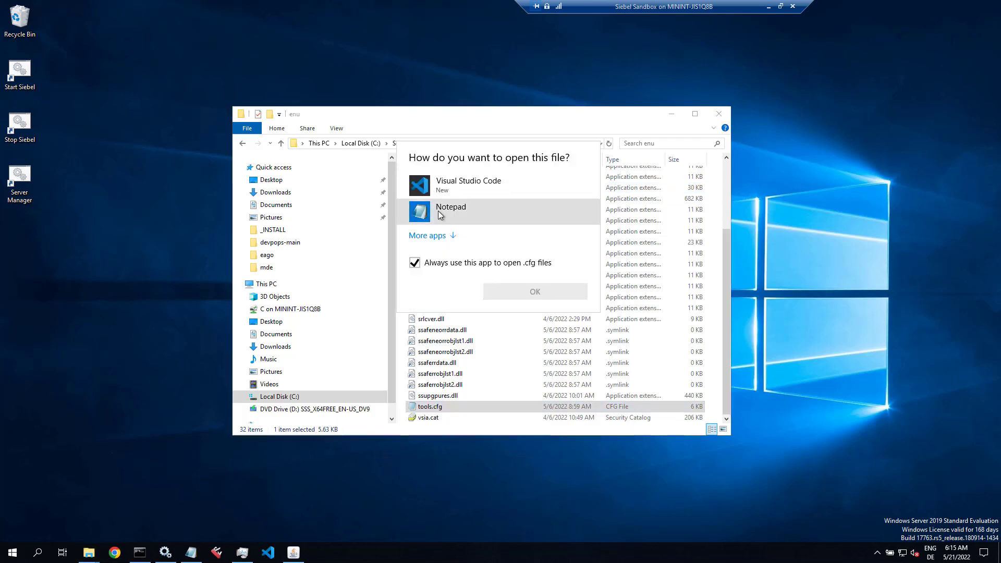
{"action": "left_click", "coordinate": [501, 211]}
{"action": "left_click", "coordinate": [530, 293]}
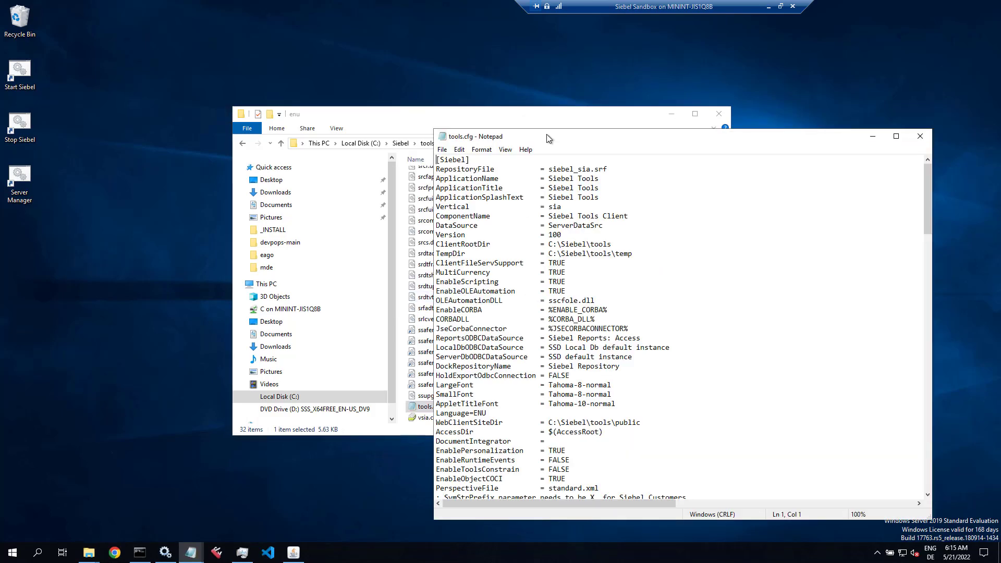
Step: Comment out SymStrPrefix = X_ with ';' and add a new SymStrPrefix = SBL_ line below it
{"action": "scroll", "coordinate": [578, 224], "scroll_direction": "down", "scroll_amount": 1}
{"action": "scroll", "coordinate": [578, 225], "scroll_direction": "down", "scroll_amount": 1}
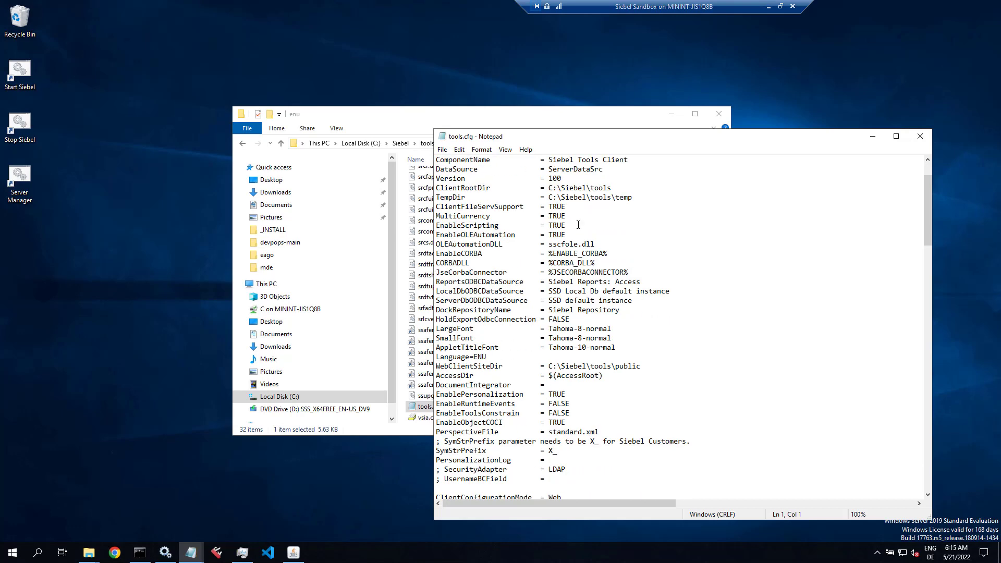
{"action": "left_click", "coordinate": [437, 449]}
{"action": "type", "text": ";"}
{"action": "key", "text": "shift+End"}
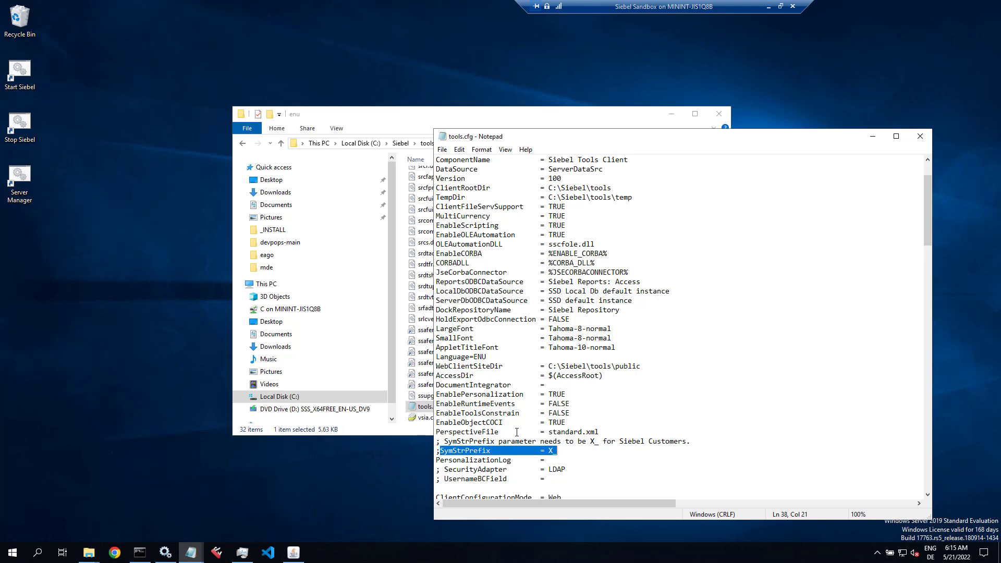
{"action": "key", "text": "ctrl+c"}
{"action": "key", "text": "End"}
{"action": "key", "text": "Return"}
{"action": "key", "text": "ctrl+v"}
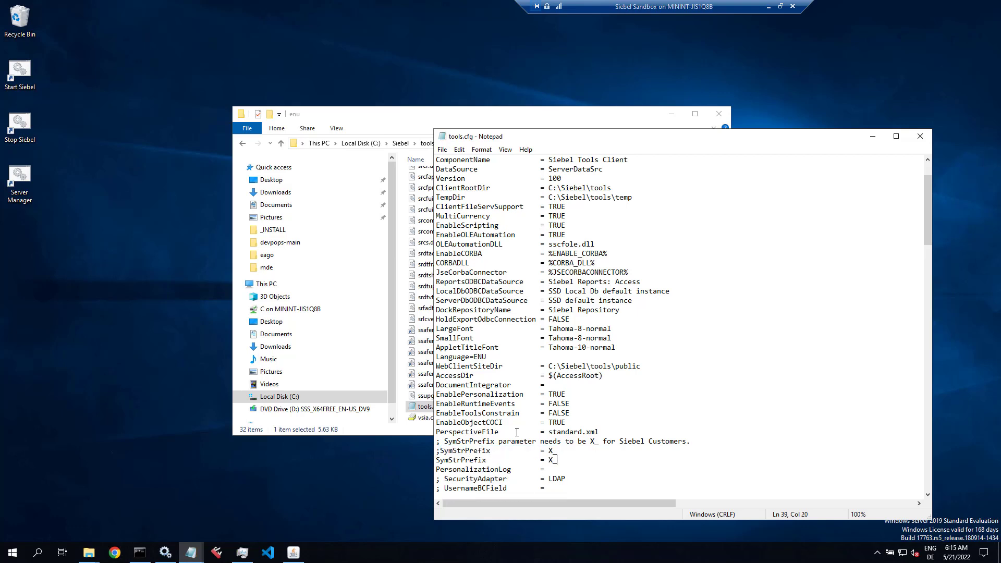
{"action": "key", "text": "BackSpace"}
{"action": "key", "text": "BackSpace"}
{"action": "type", "text": "SB"}
{"action": "left_click", "coordinate": [490, 451]}
{"action": "left_click_drag", "start_coordinate": [436, 460], "coordinate": [581, 457]}
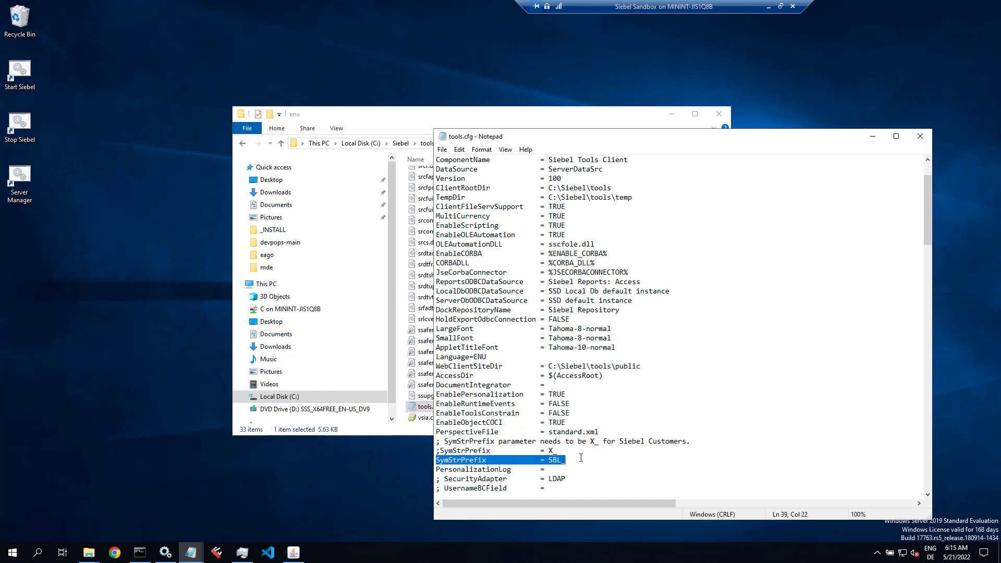
Step: Save tools.cfg and close Notepad
{"action": "left_click", "coordinate": [442, 150]}
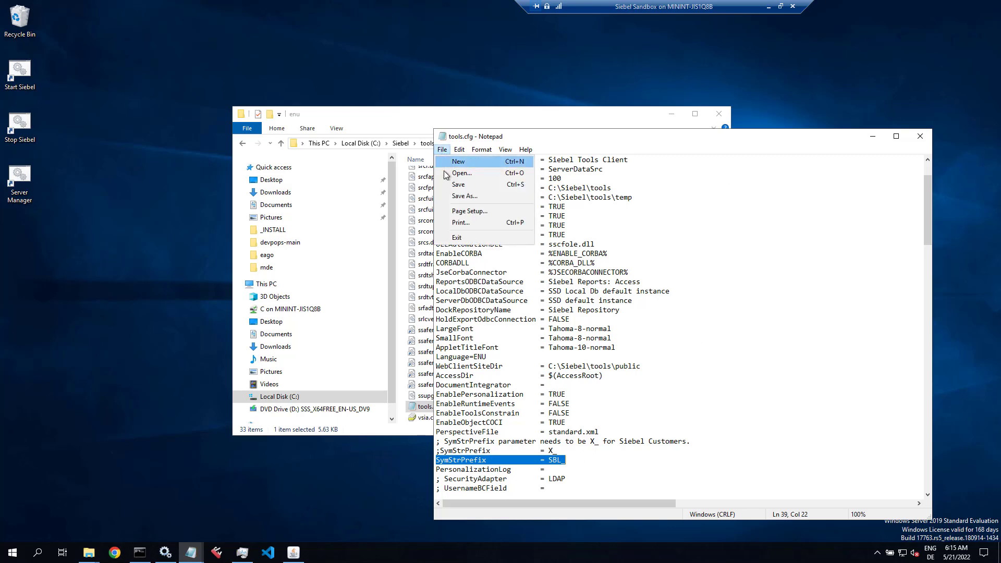
{"action": "left_click", "coordinate": [452, 188]}
{"action": "left_click", "coordinate": [920, 137]}
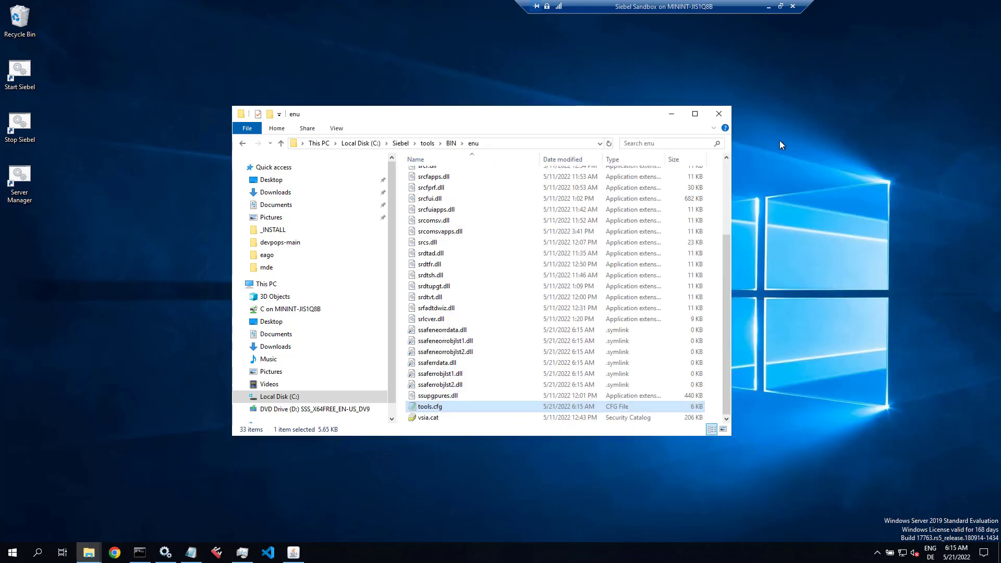
Step: Advance to Finish Installation, exit the installer with Yes, and launch Siebel Tools from the taskbar
{"action": "left_click", "coordinate": [672, 114]}
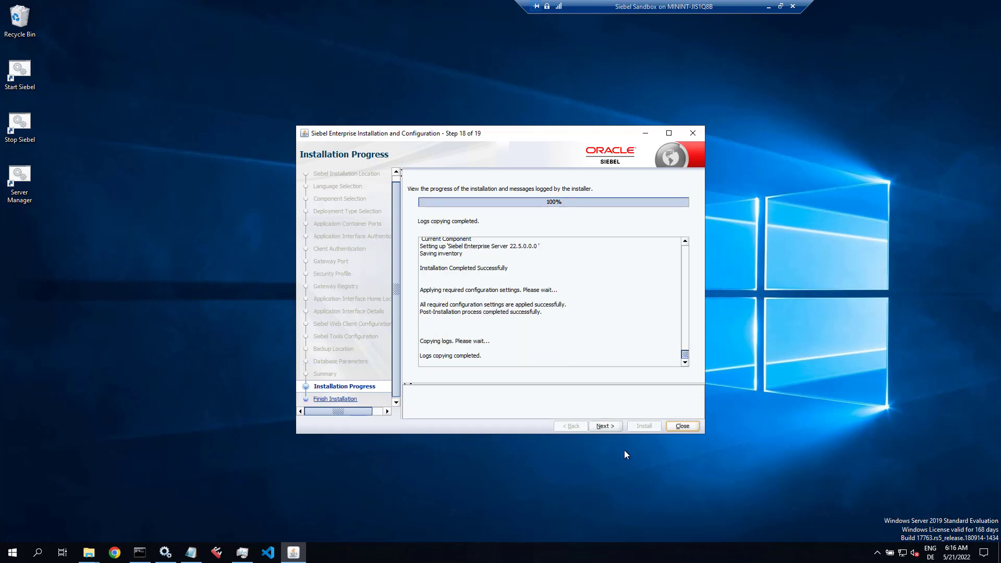
{"action": "left_click", "coordinate": [605, 425]}
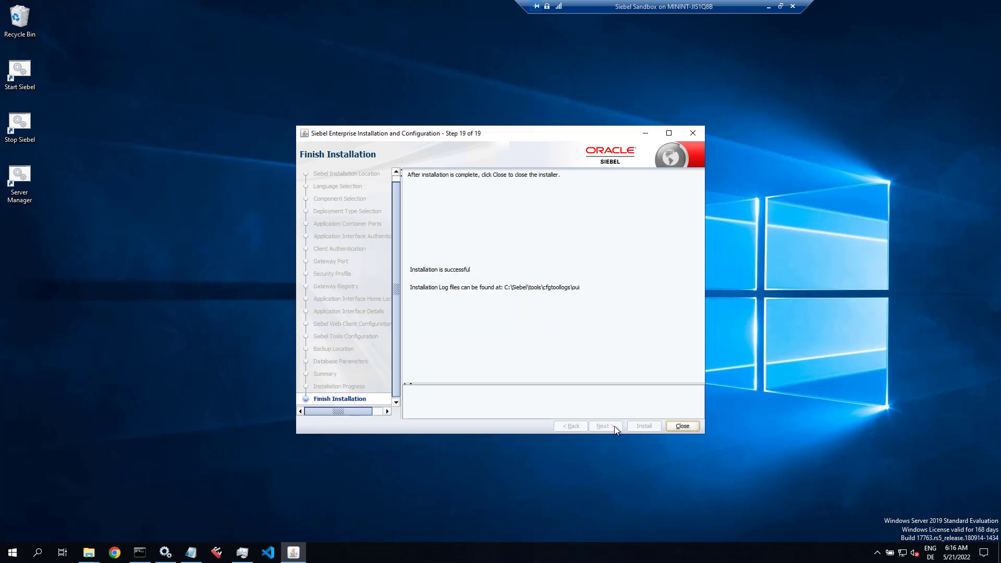
{"action": "left_click", "coordinate": [684, 426]}
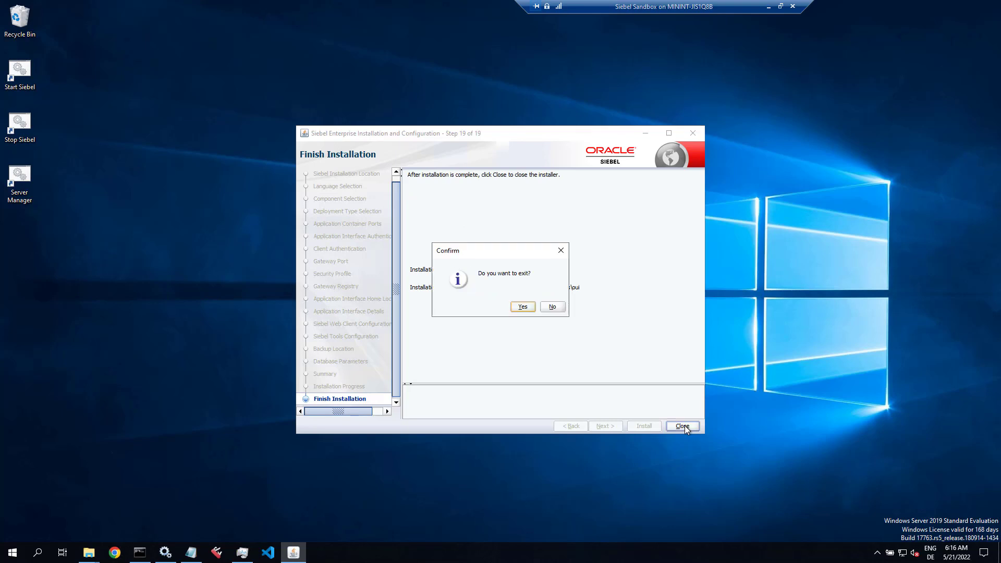
{"action": "left_click", "coordinate": [522, 307]}
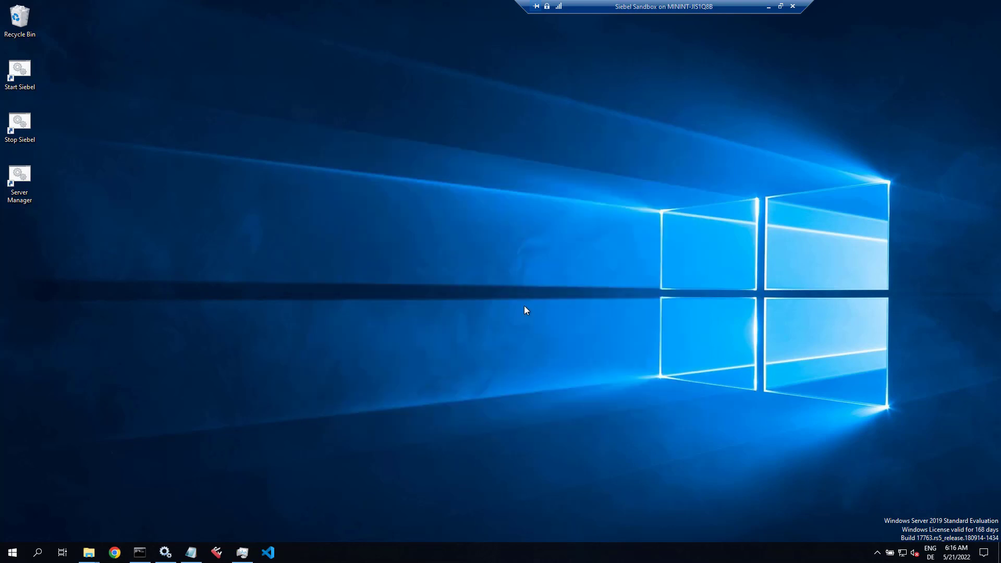
{"action": "left_click", "coordinate": [217, 553]}
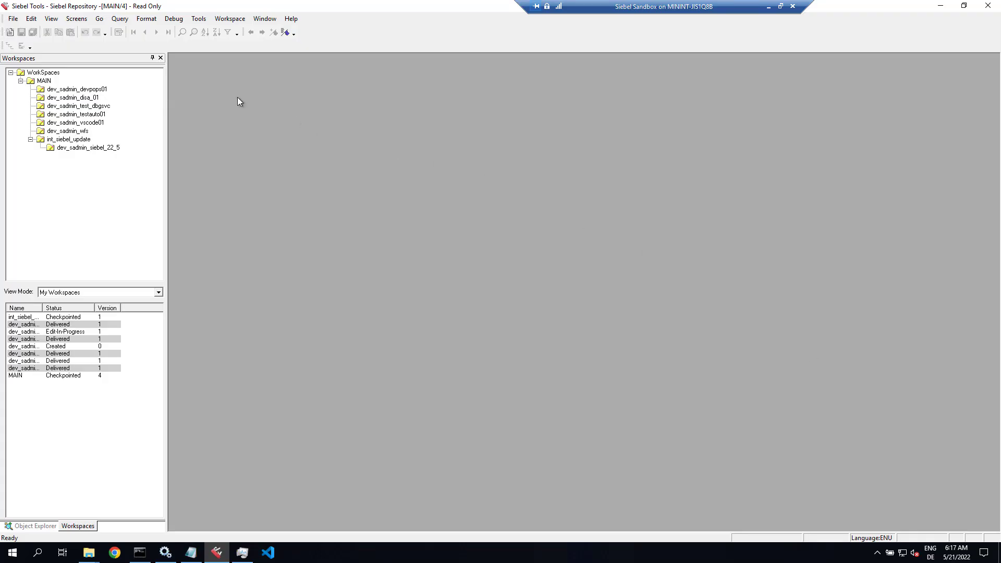
Step: Show int_siebel_update's modified objects, sorted by Object Type with a wider Object Name column
{"action": "double_click", "coordinate": [82, 139]}
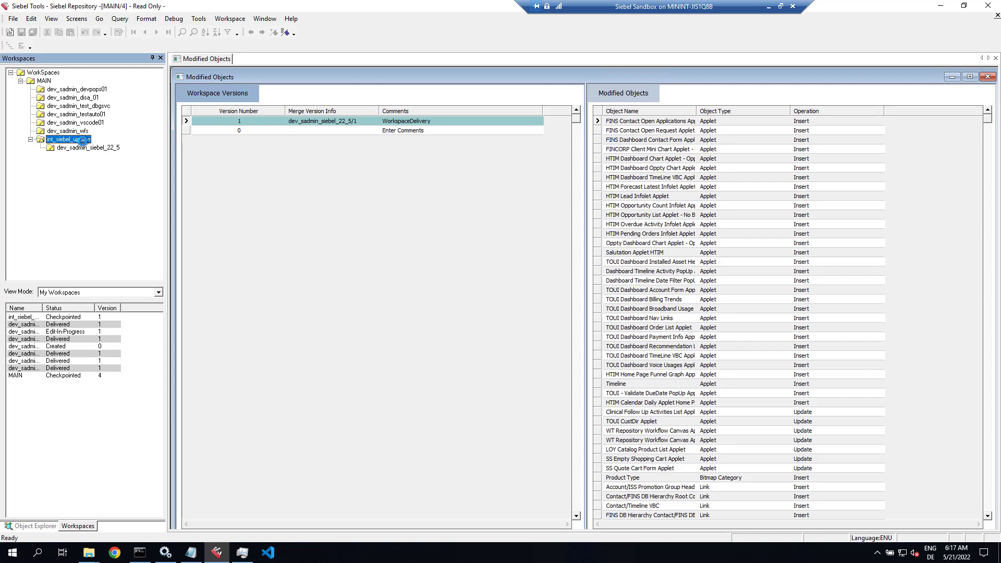
{"action": "left_click", "coordinate": [93, 149]}
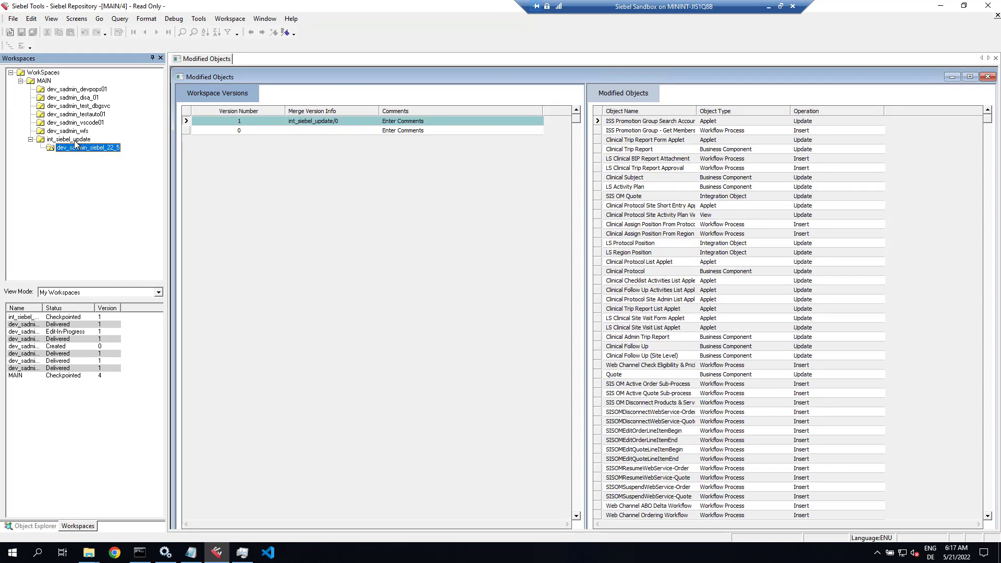
{"action": "left_click", "coordinate": [74, 139]}
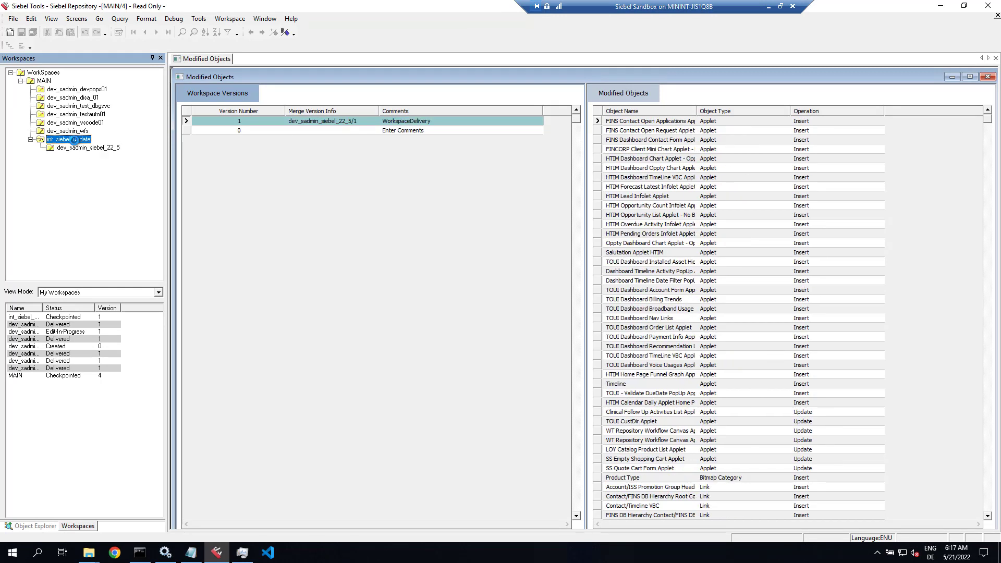
{"action": "left_click", "coordinate": [727, 111]}
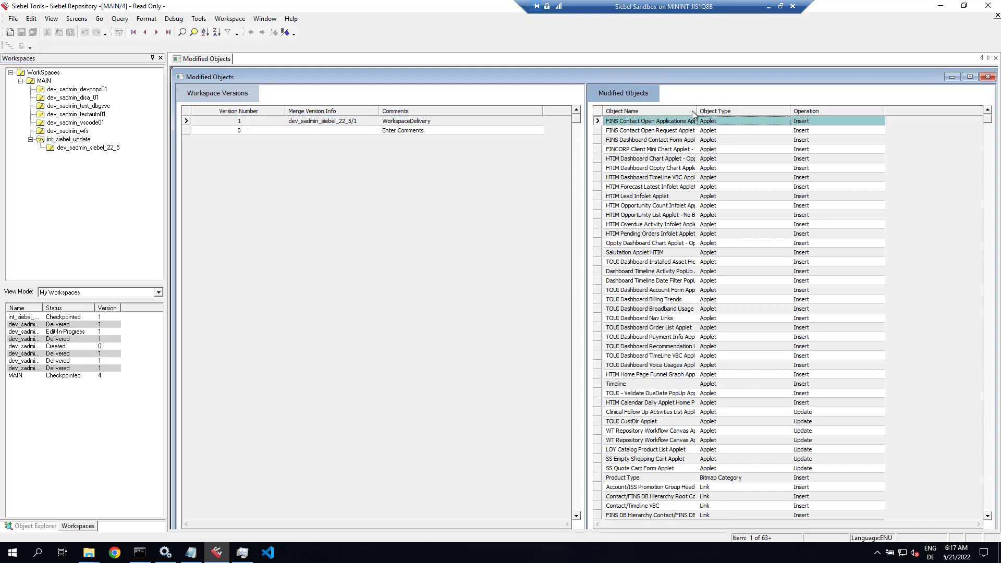
{"action": "left_click", "coordinate": [206, 33]}
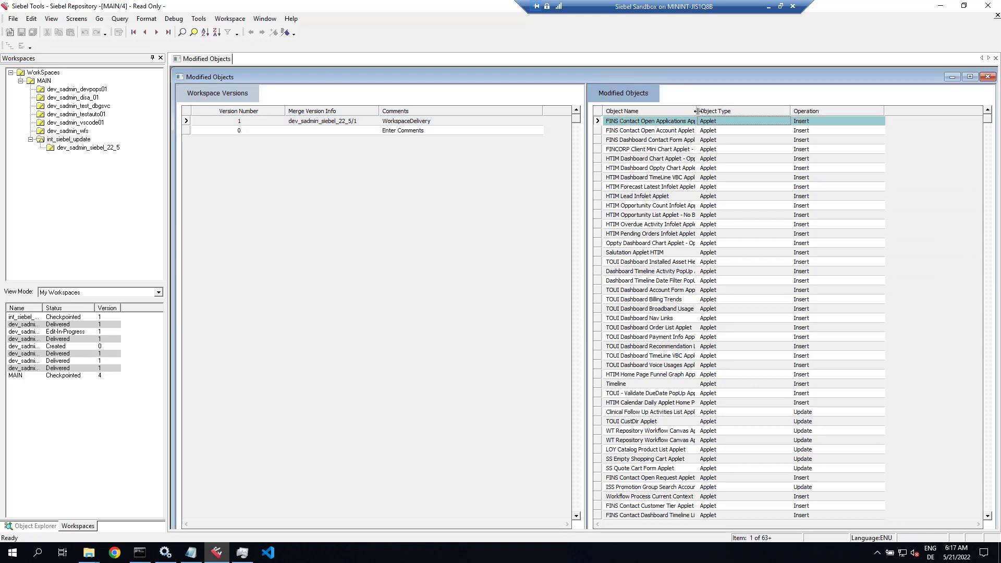
{"action": "left_click_drag", "start_coordinate": [696, 111], "coordinate": [752, 109]}
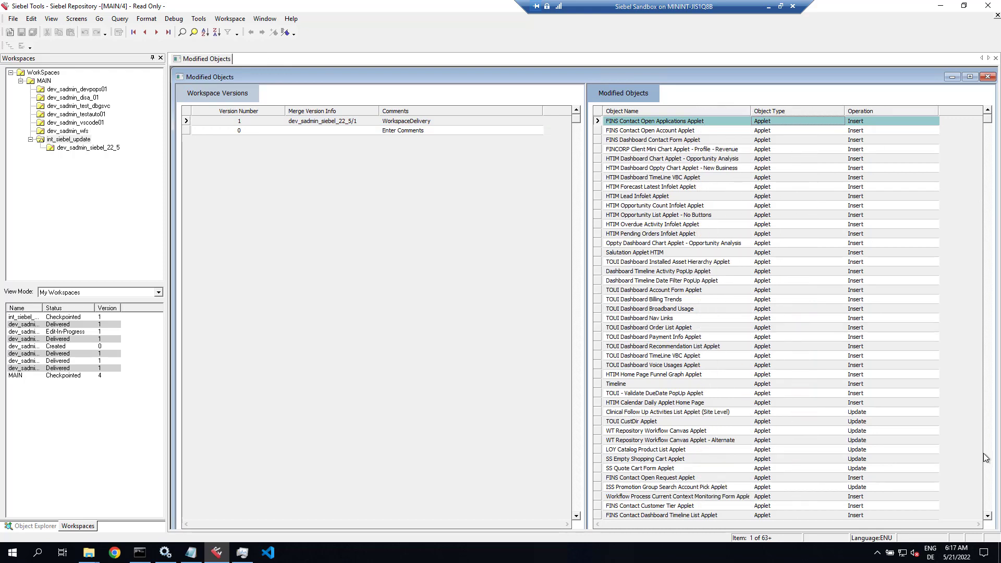
Step: Page through the 274 modified objects of int_siebel_update
{"action": "left_click", "coordinate": [990, 484]}
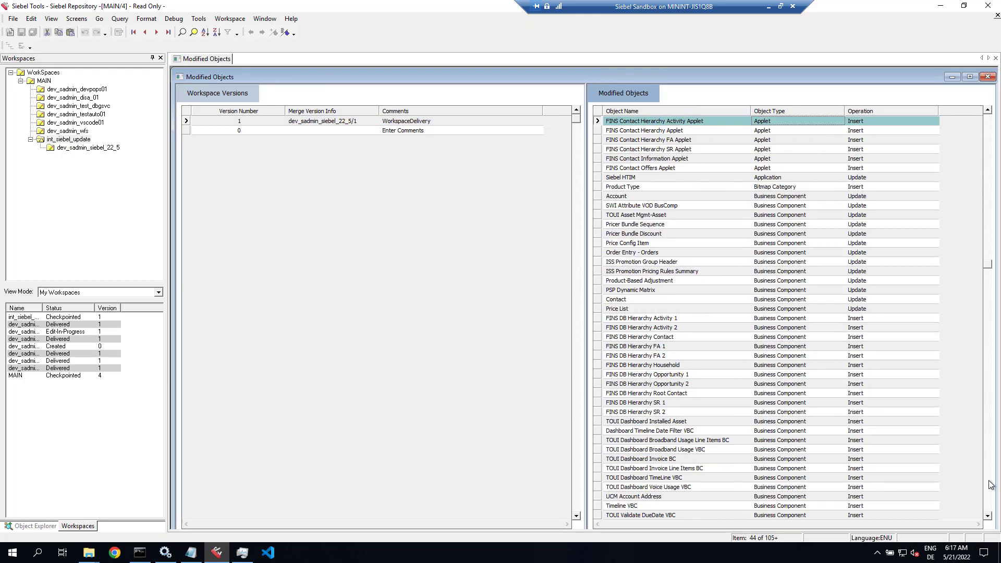
{"action": "left_click", "coordinate": [990, 484]}
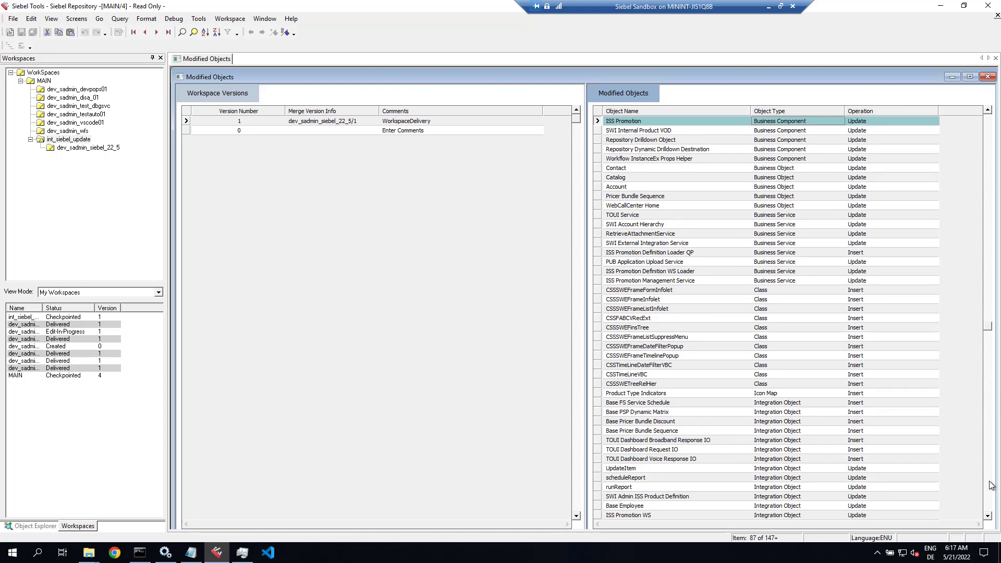
{"action": "left_click", "coordinate": [990, 484]}
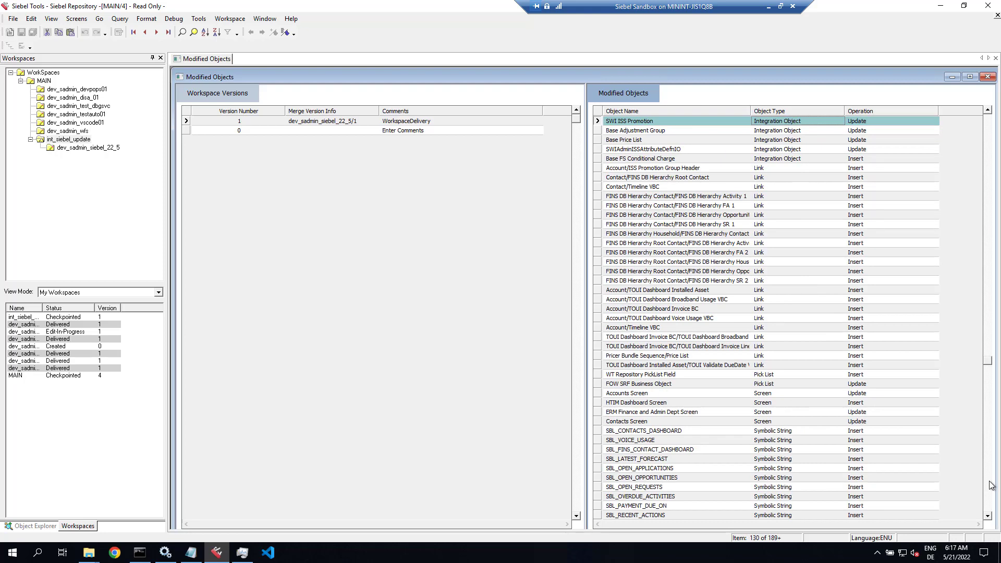
{"action": "left_click", "coordinate": [990, 485]}
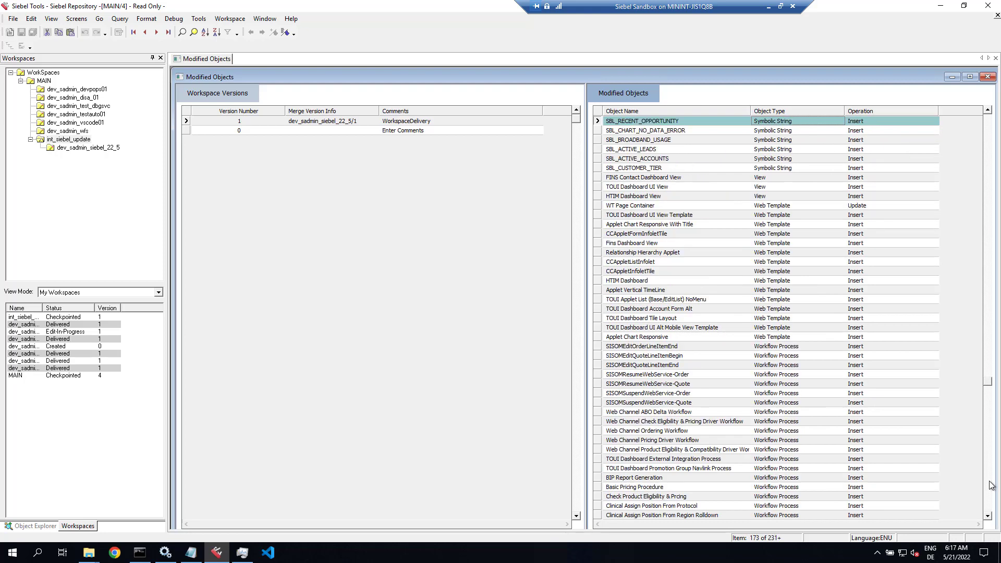
{"action": "left_click", "coordinate": [990, 484]}
{"action": "left_click", "coordinate": [990, 484]}
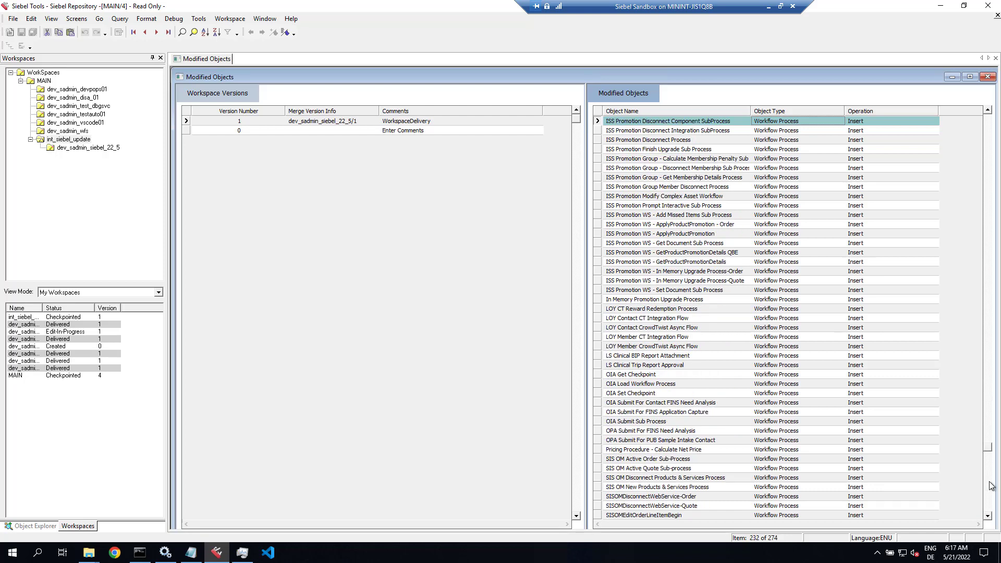
{"action": "left_click", "coordinate": [989, 484]}
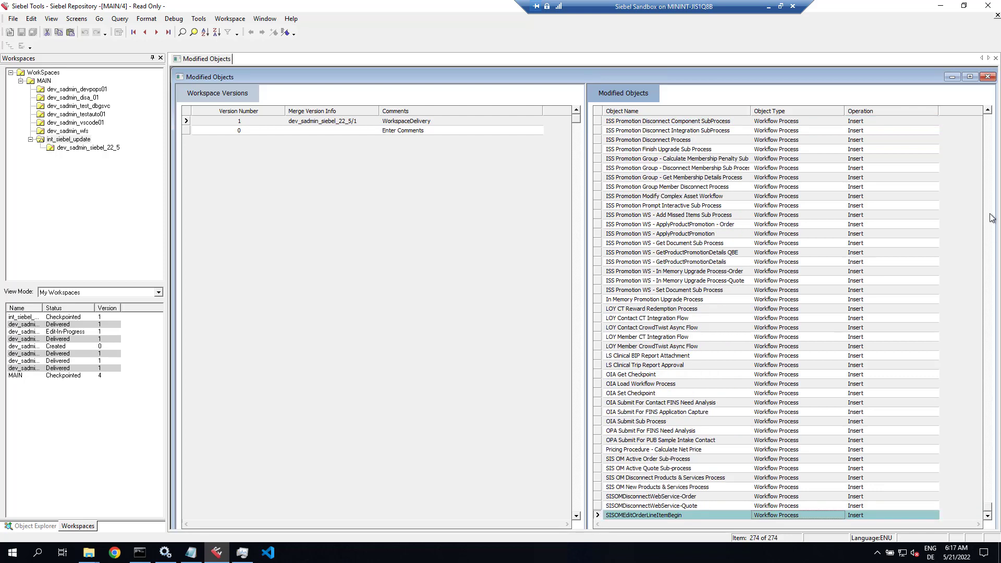
{"action": "left_click", "coordinate": [990, 135]}
{"action": "left_click", "coordinate": [990, 135]}
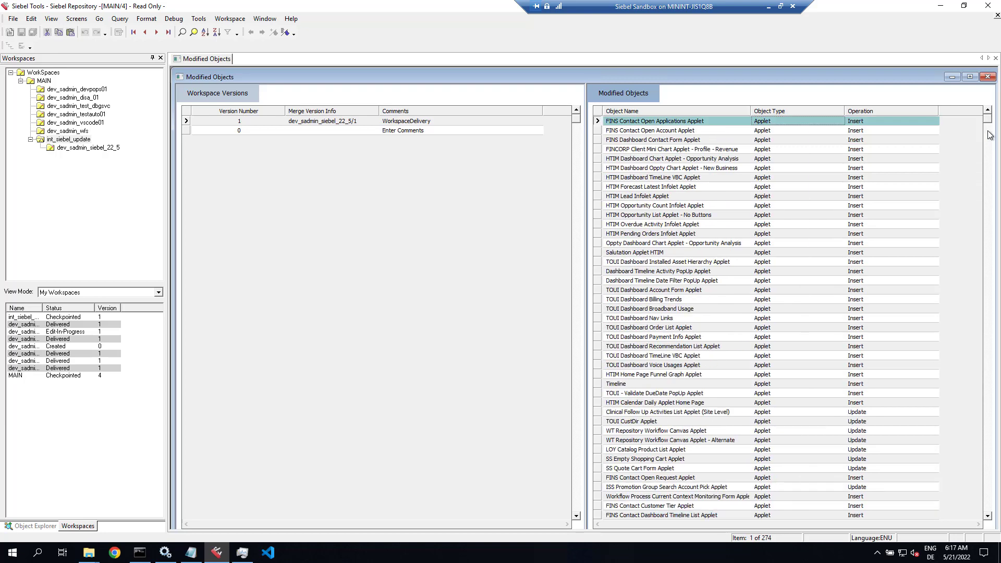
Step: Open the int_siebel_update workspace
{"action": "left_click", "coordinate": [70, 141]}
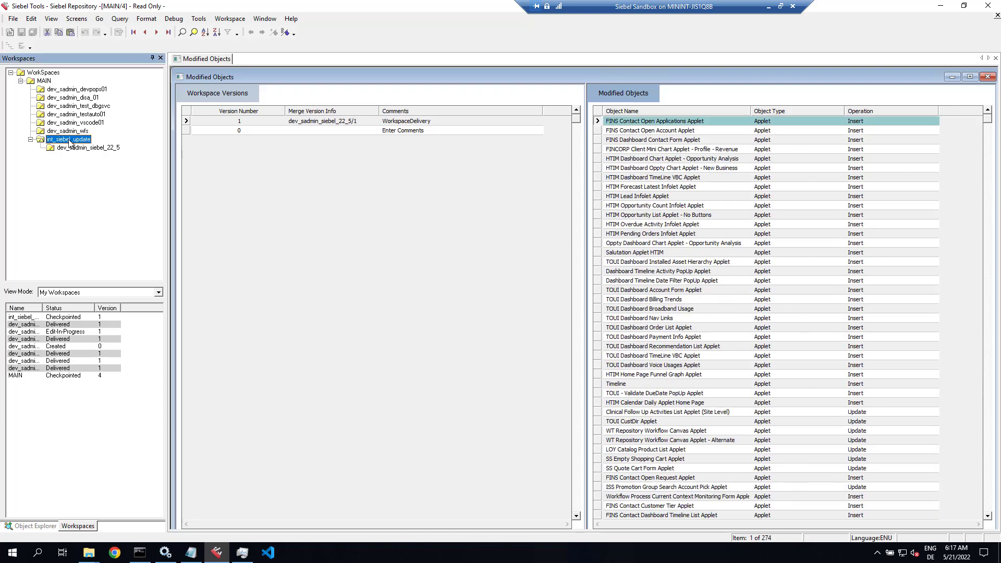
{"action": "right_click", "coordinate": [70, 141]}
{"action": "left_click", "coordinate": [86, 148]}
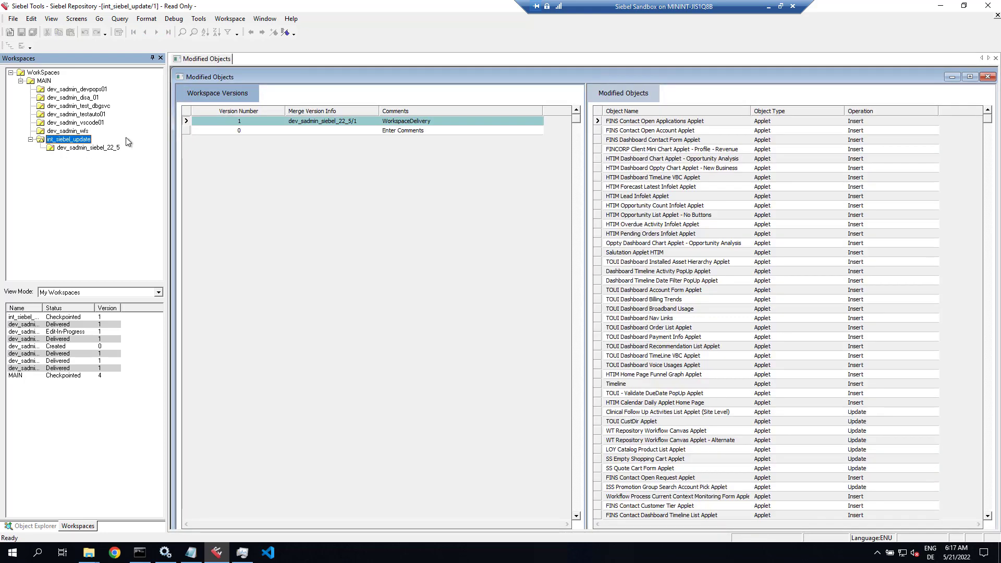
{"action": "left_click", "coordinate": [241, 21]}
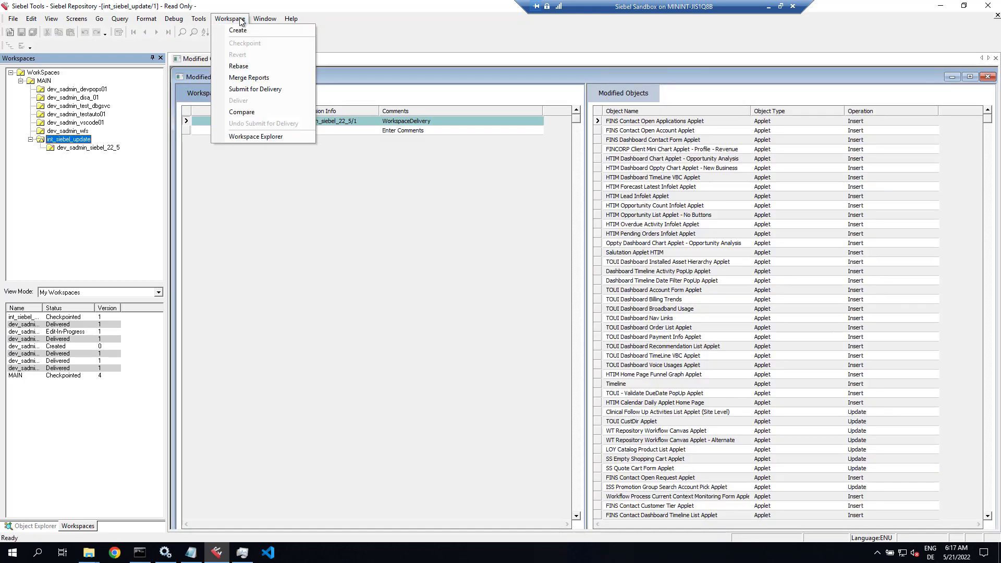
Step: Submit int_siebel_update for delivery and begin delivering it with comment 'Repository Upgrade 22.5'
{"action": "left_click", "coordinate": [245, 90]}
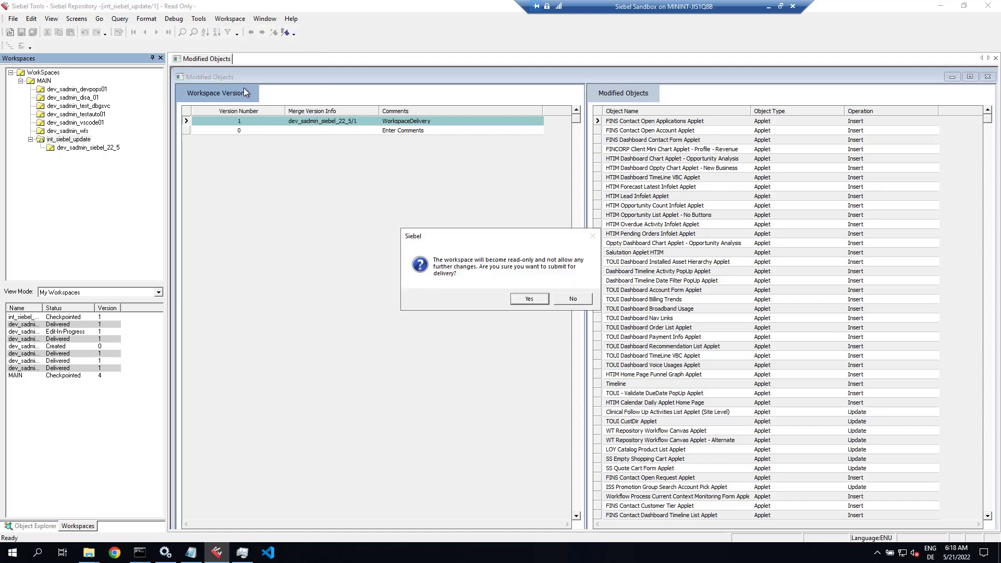
{"action": "left_click", "coordinate": [530, 299]}
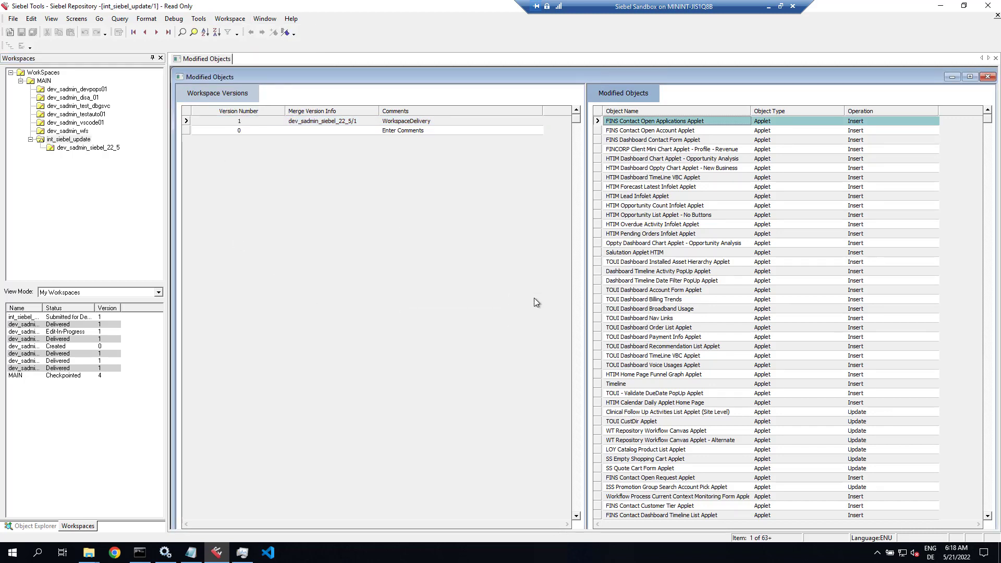
{"action": "left_click", "coordinate": [230, 19]}
{"action": "left_click", "coordinate": [246, 99]}
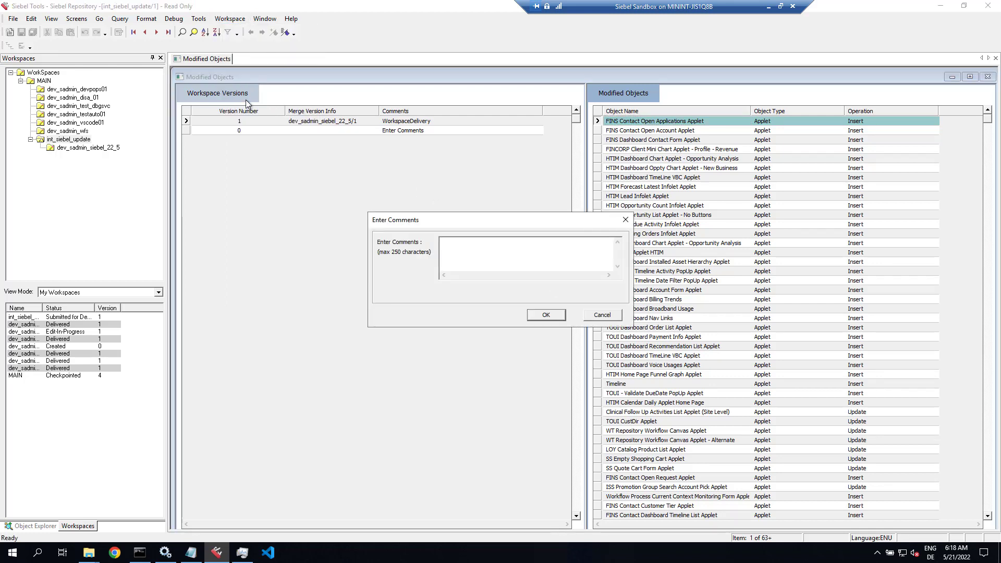
{"action": "type", "text": "Repository"}
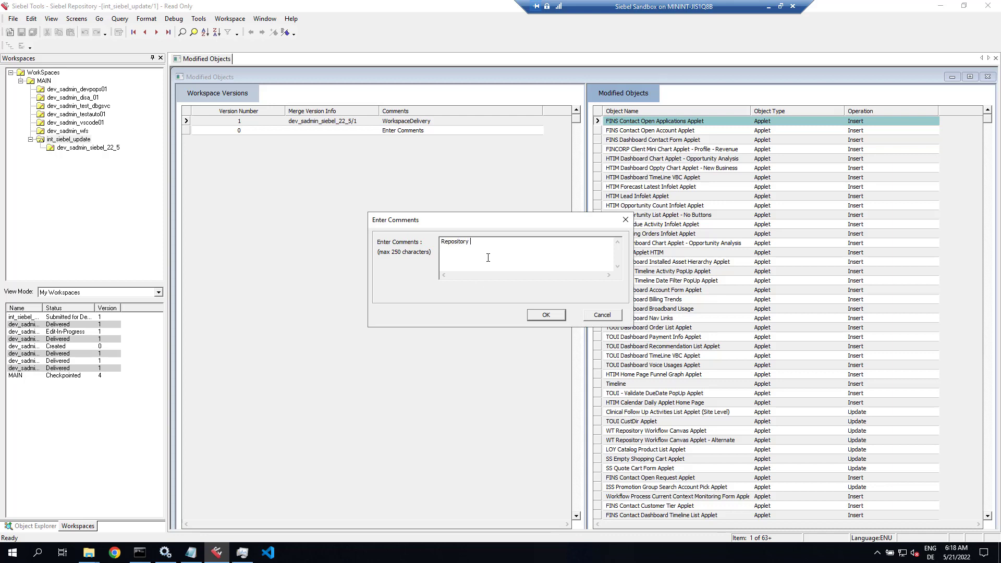
{"action": "type", "text": " Upgrade 22.5"}
Step: Confirm the comment, merge int_siebel_update into MAIN, and close the completed delivery
{"action": "left_click", "coordinate": [556, 316]}
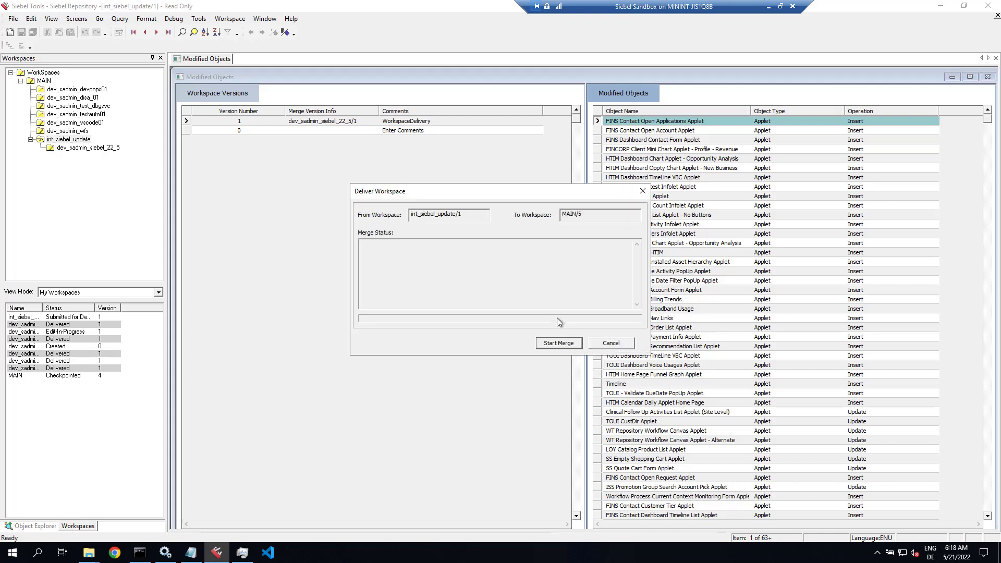
{"action": "left_click", "coordinate": [549, 344]}
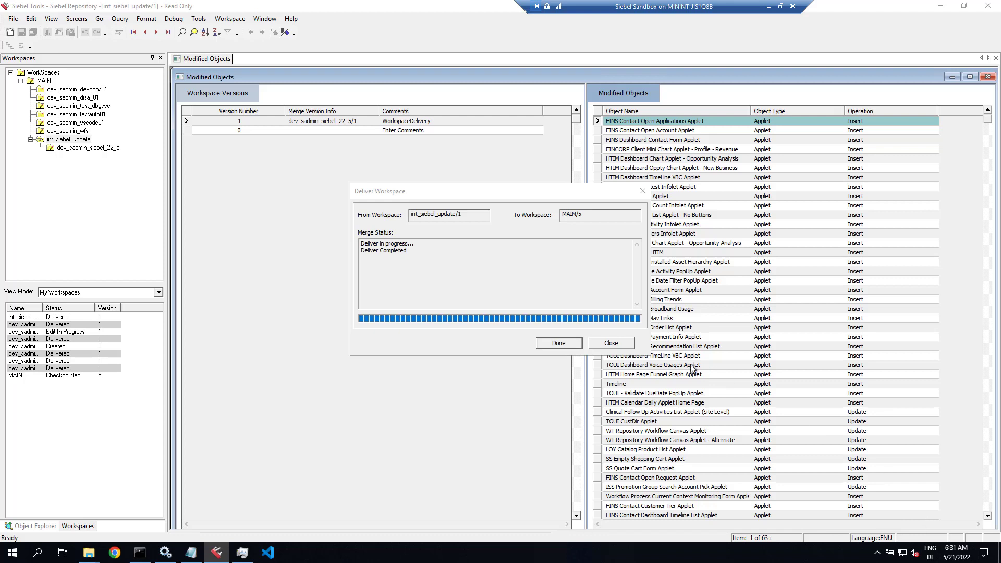
{"action": "left_click", "coordinate": [556, 344]}
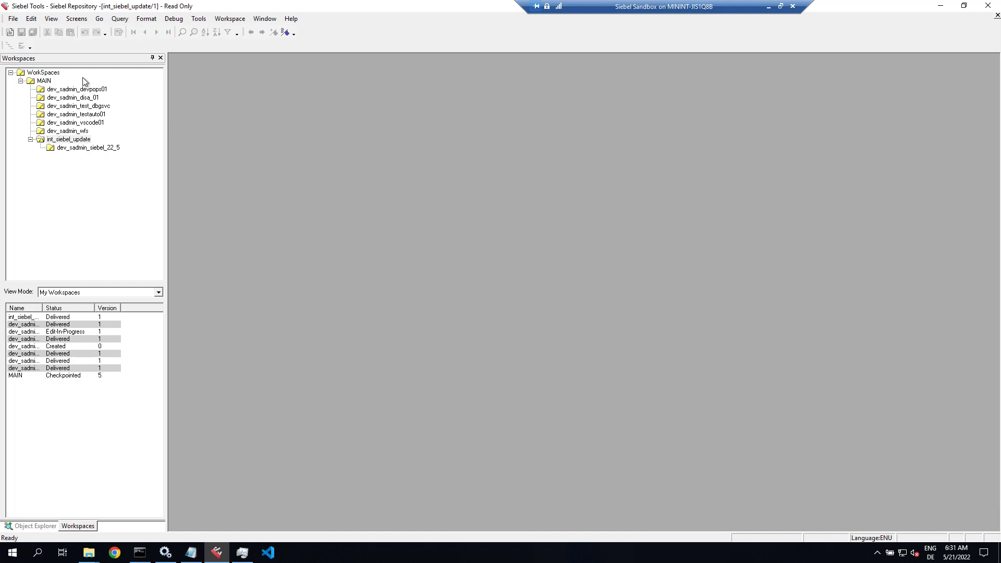
Step: Check that MAIN's version 5 carries the comment Repository Upgrade 22.5, then close Siebel Tools
{"action": "left_click", "coordinate": [49, 81]}
{"action": "double_click", "coordinate": [50, 81]}
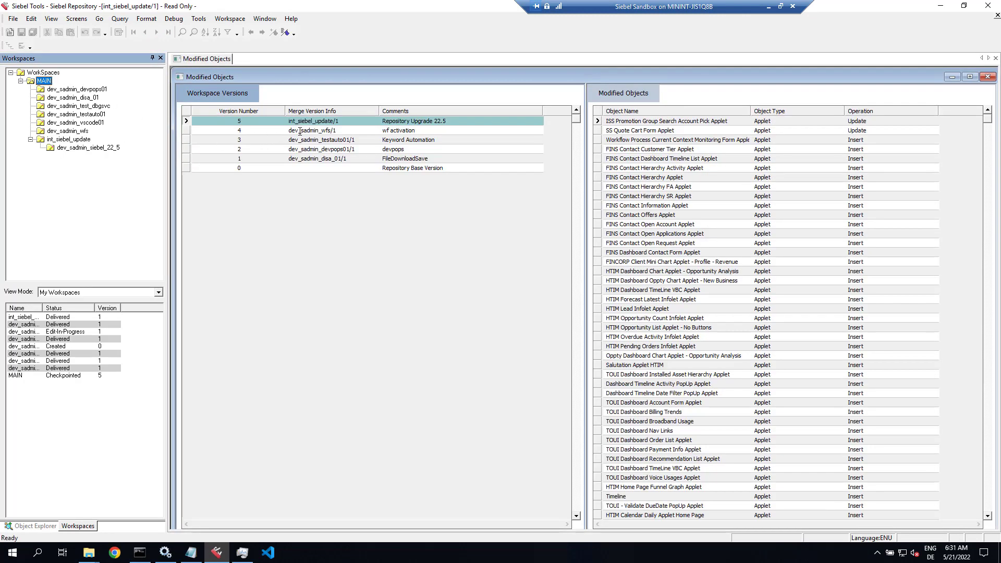
{"action": "left_click", "coordinate": [316, 124]}
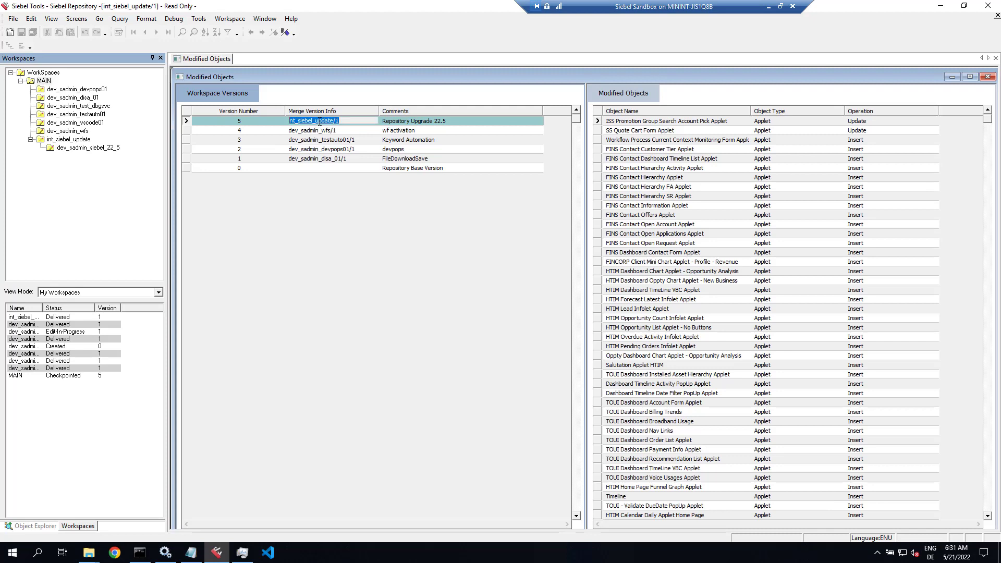
{"action": "left_click", "coordinate": [436, 120]}
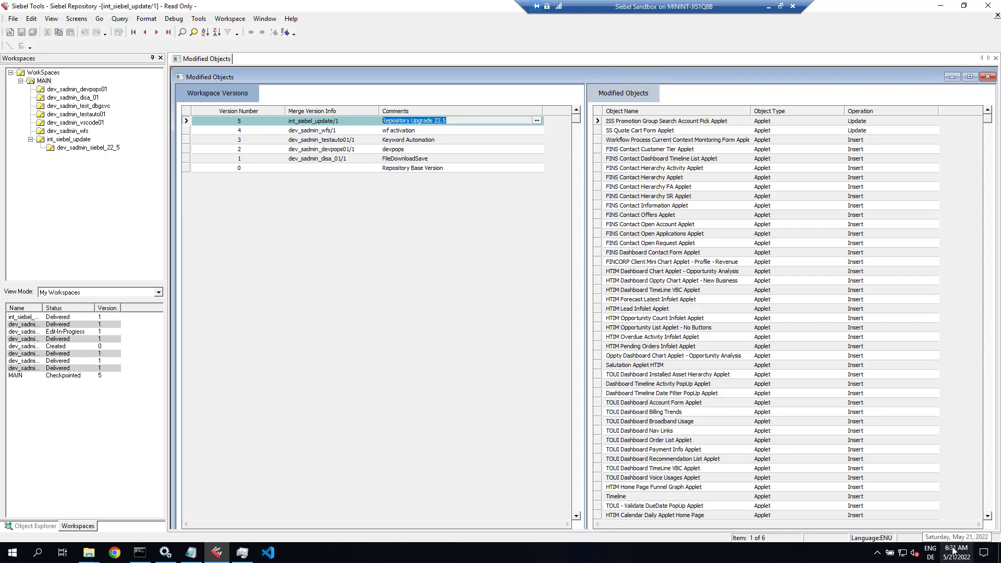
{"action": "left_click", "coordinate": [987, 5]}
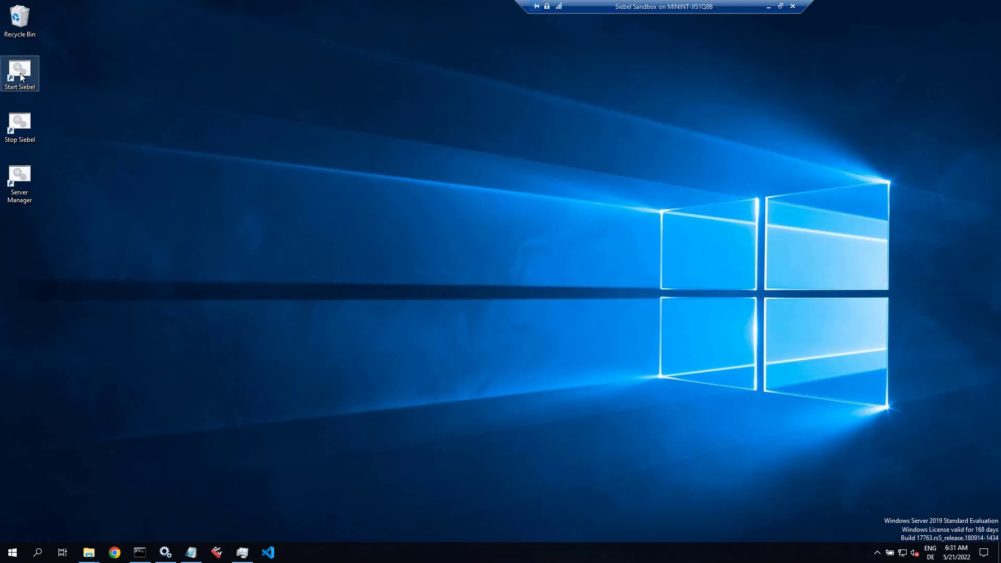
Step: Start Siebel from the desktop shortcut and log in to Siebel Call Center
{"action": "double_click", "coordinate": [21, 76]}
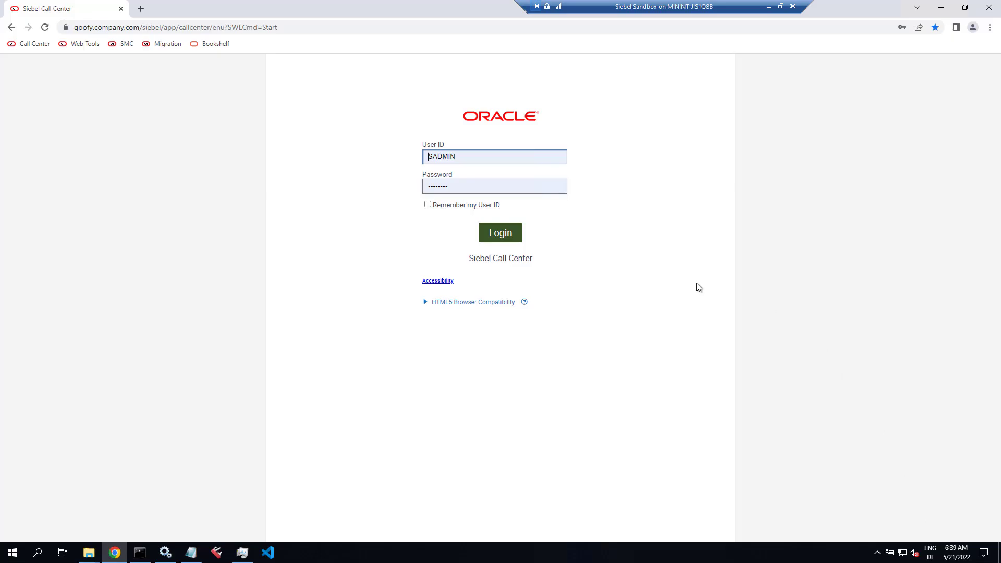
{"action": "left_click", "coordinate": [506, 236]}
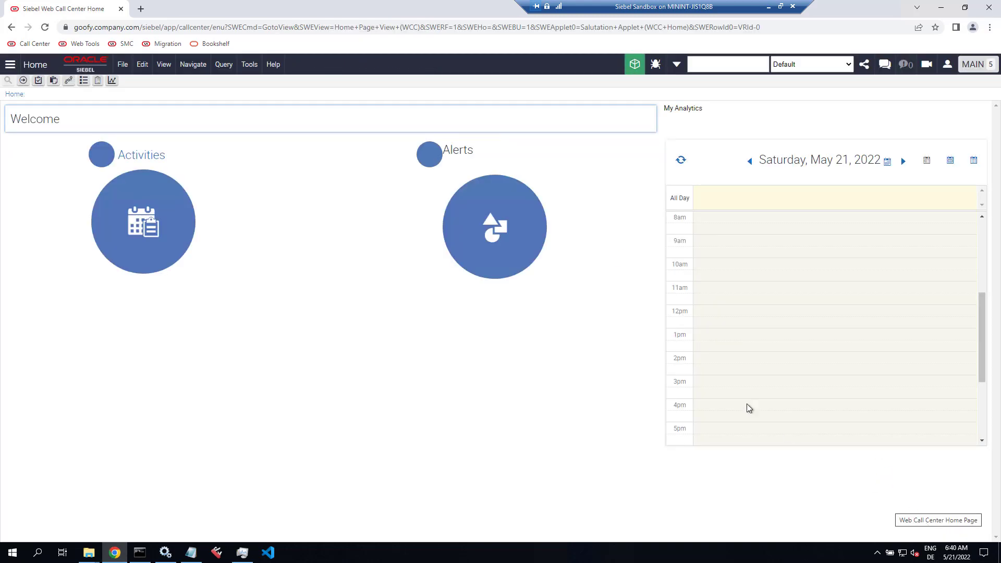
{"action": "left_click", "coordinate": [272, 65]}
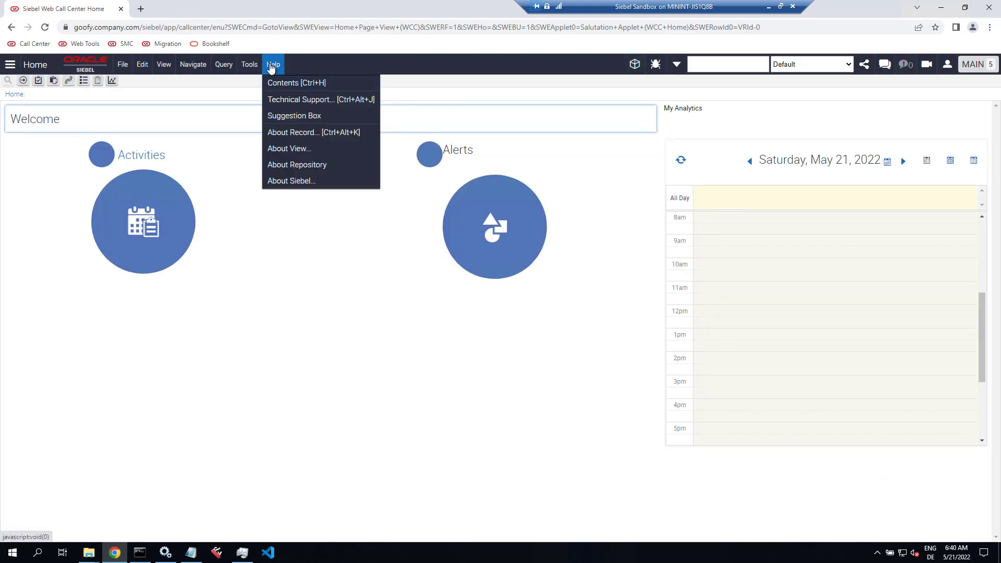
{"action": "left_click", "coordinate": [280, 100]}
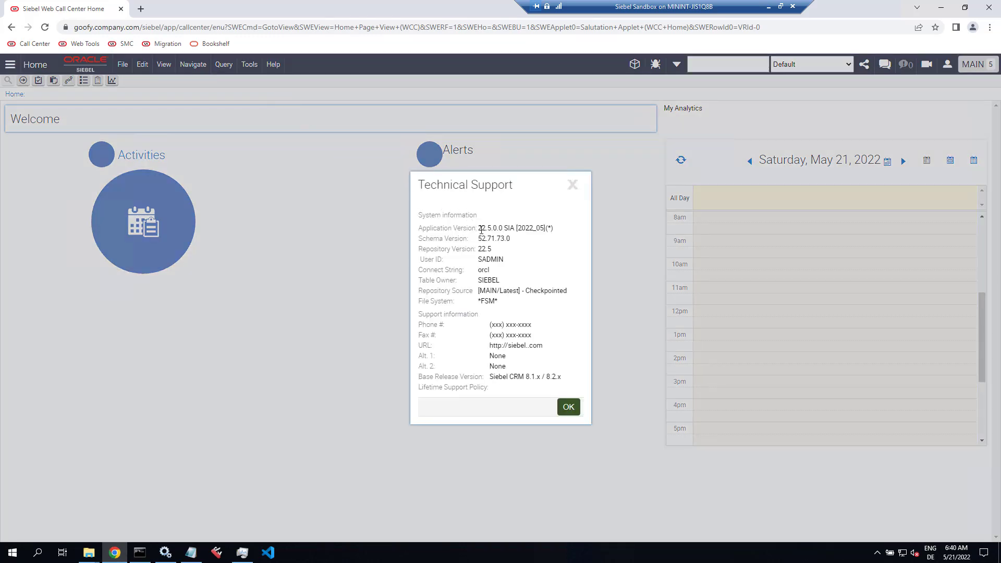
{"action": "left_click_drag", "start_coordinate": [480, 230], "coordinate": [499, 230]}
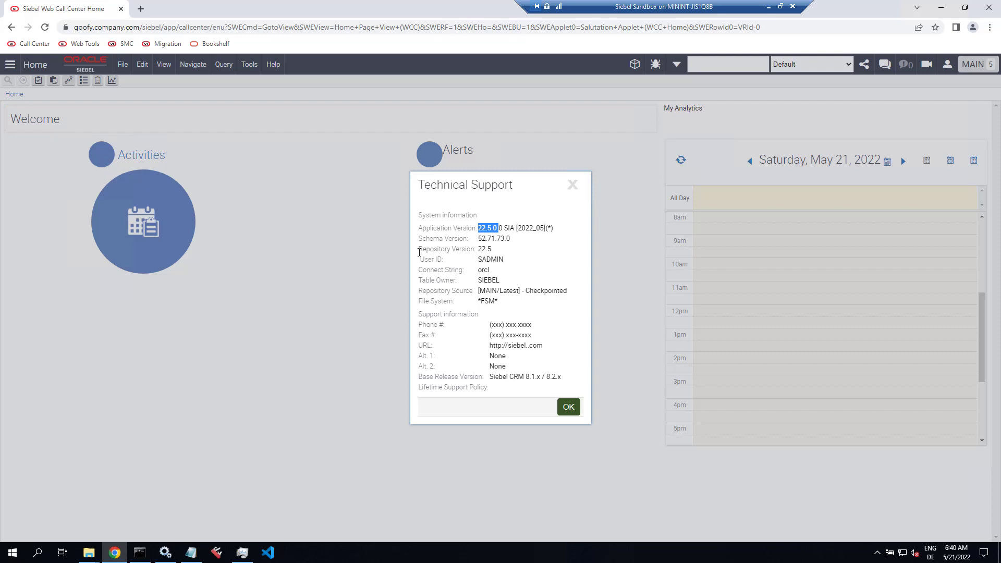
{"action": "left_click_drag", "start_coordinate": [420, 249], "coordinate": [491, 249]}
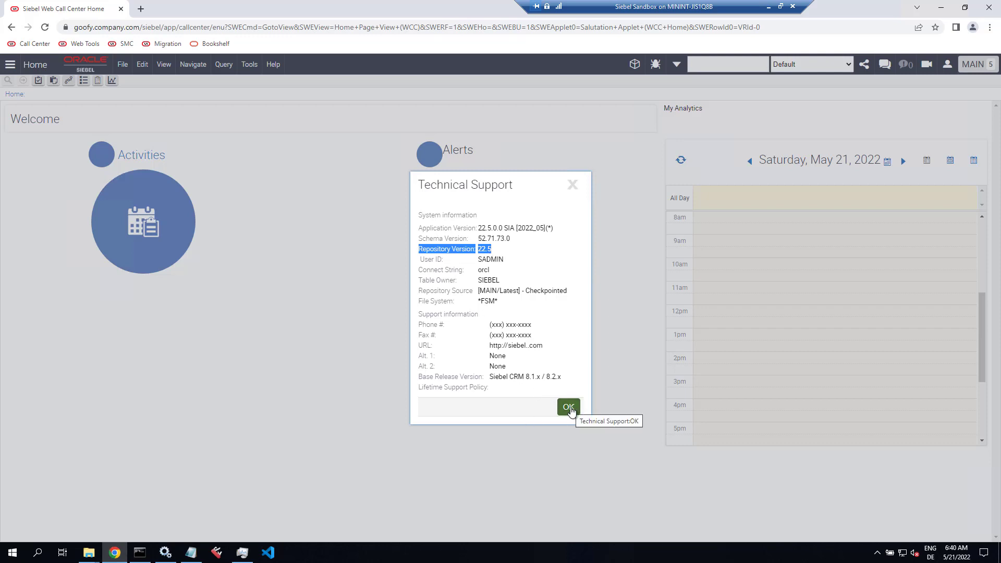
{"action": "left_click", "coordinate": [572, 410]}
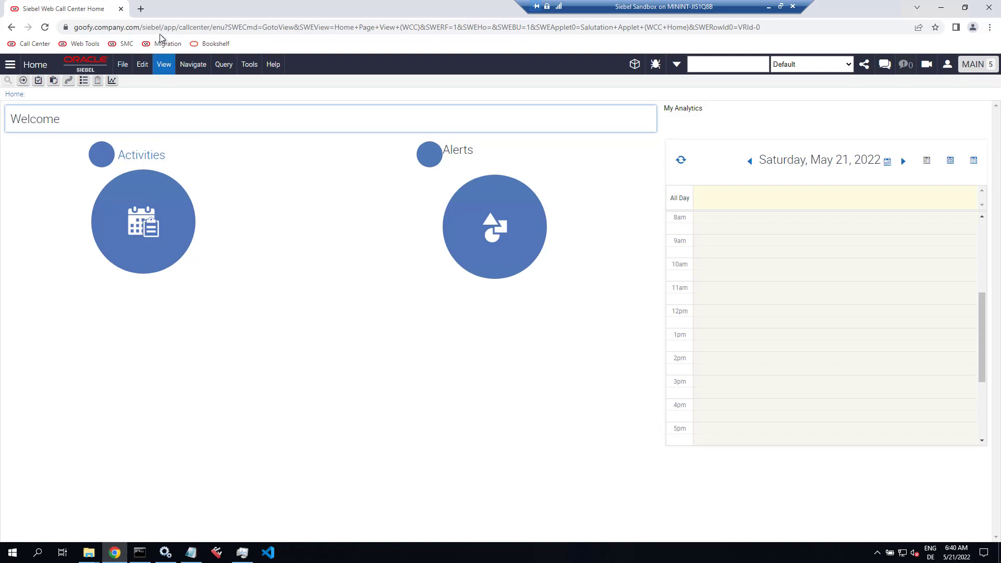
{"action": "left_click", "coordinate": [141, 9]}
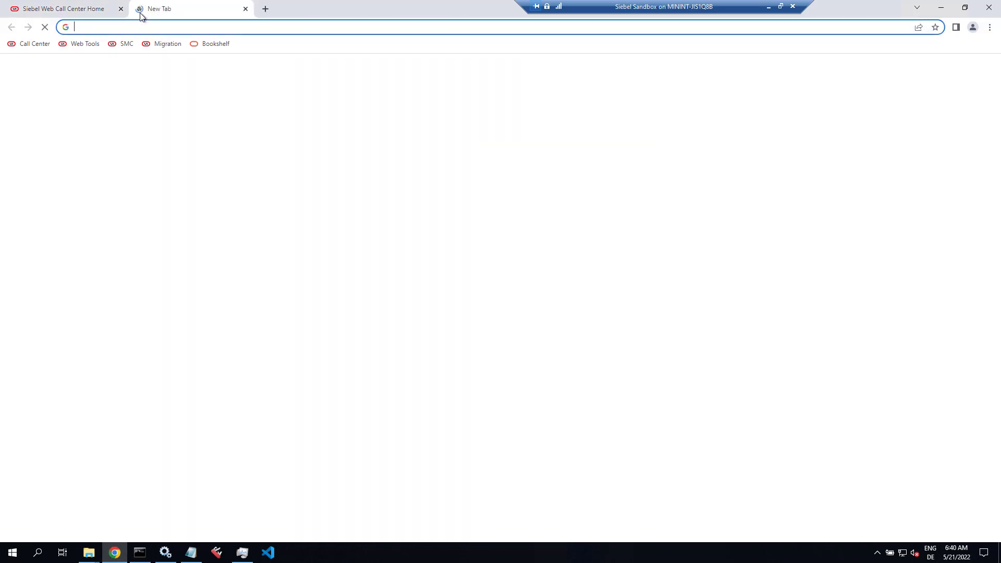
{"action": "left_click", "coordinate": [165, 45]}
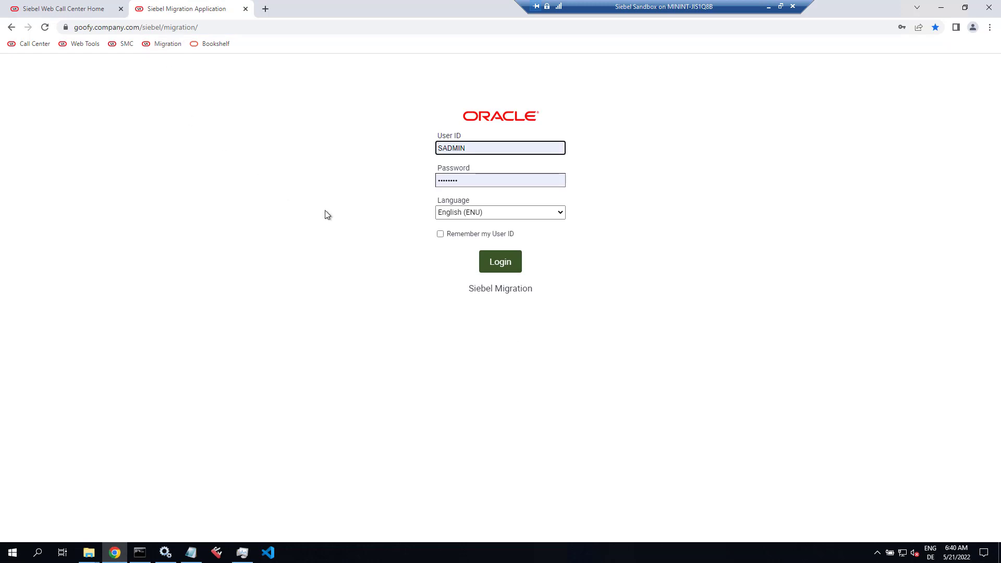
{"action": "left_click", "coordinate": [499, 262]}
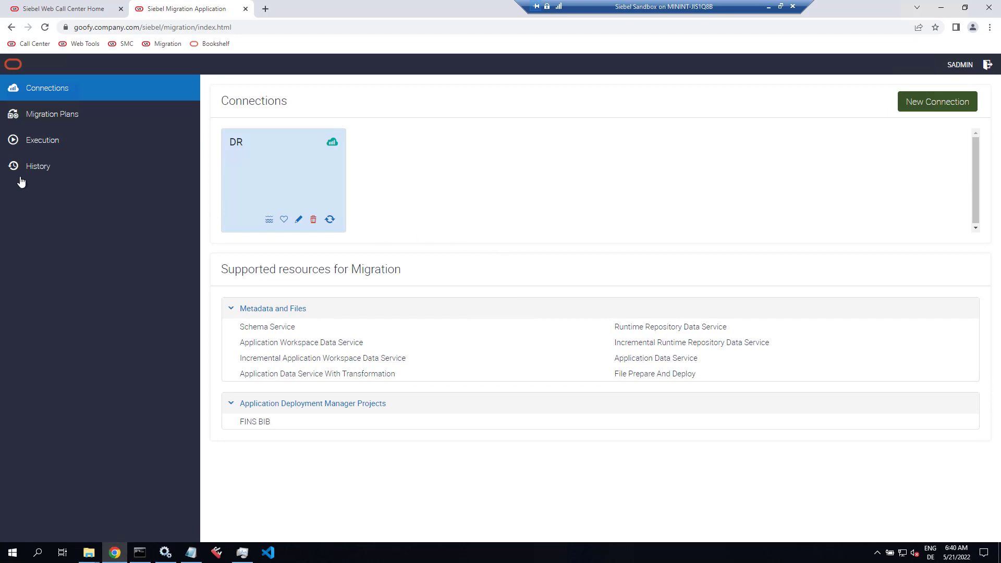
{"action": "left_click", "coordinate": [36, 170]}
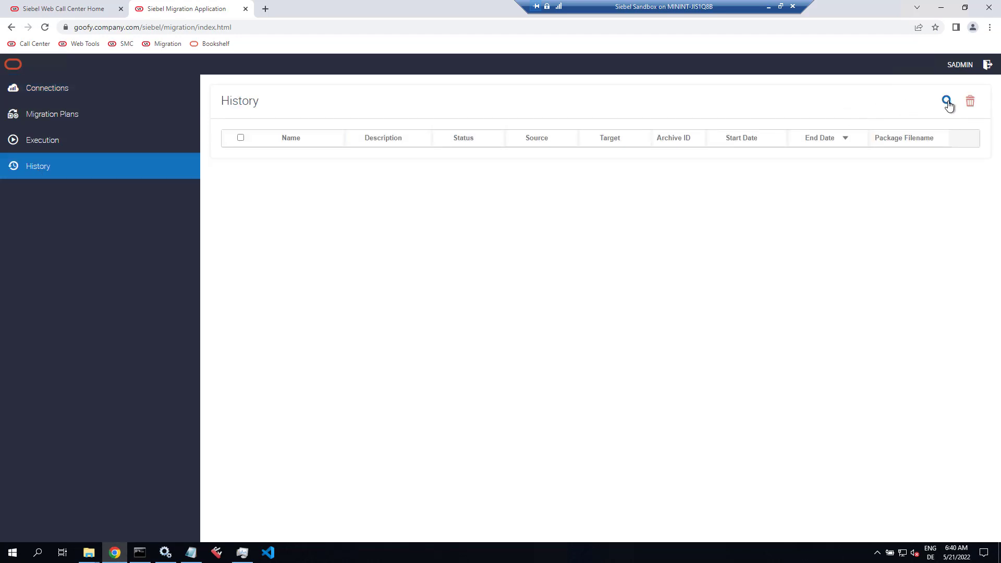
{"action": "left_click", "coordinate": [47, 118]}
{"action": "left_click", "coordinate": [48, 94]}
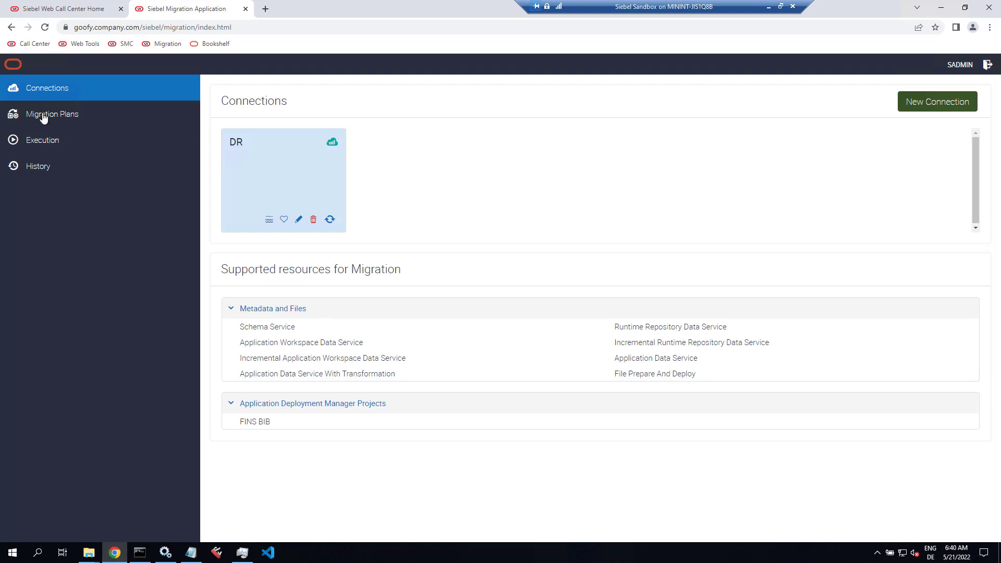
{"action": "left_click", "coordinate": [46, 167]}
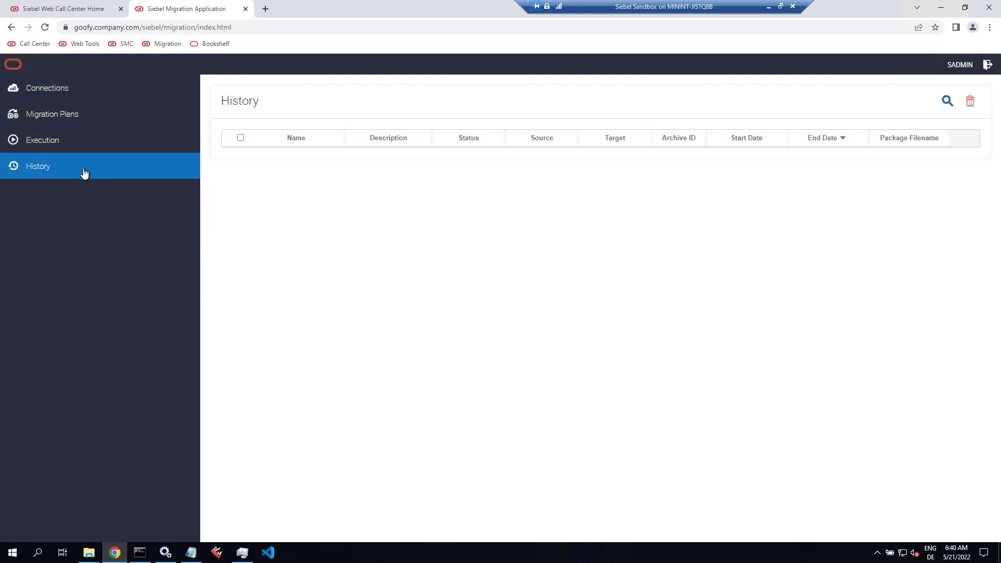
{"action": "left_click", "coordinate": [946, 102]}
{"action": "left_click", "coordinate": [947, 104]}
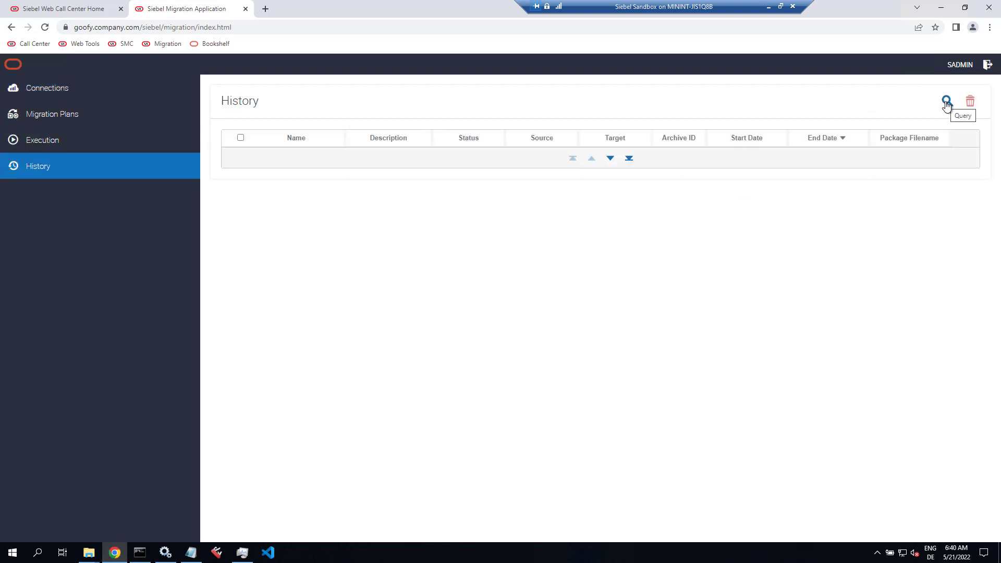
{"action": "left_click", "coordinate": [987, 65]}
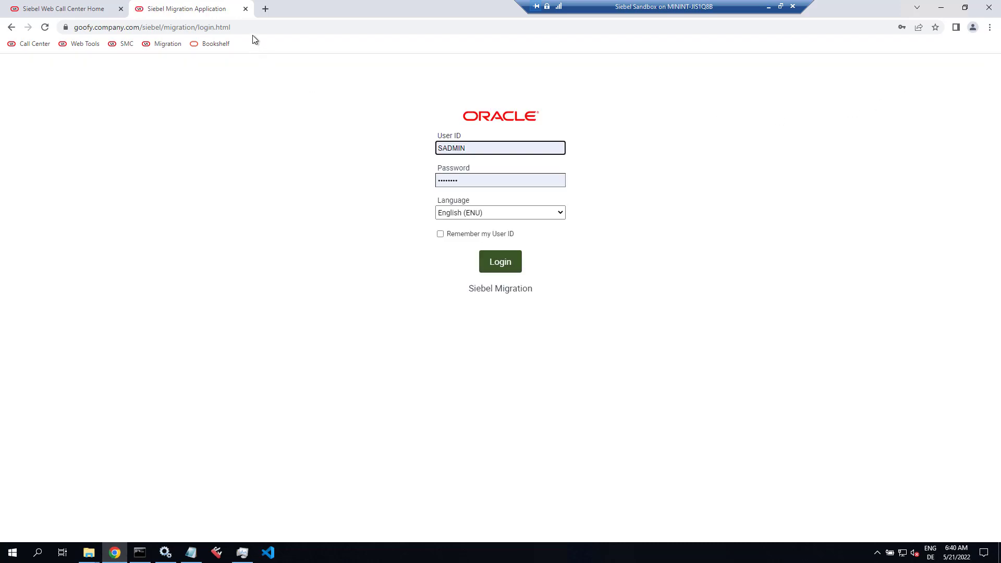
{"action": "left_click", "coordinate": [246, 9]}
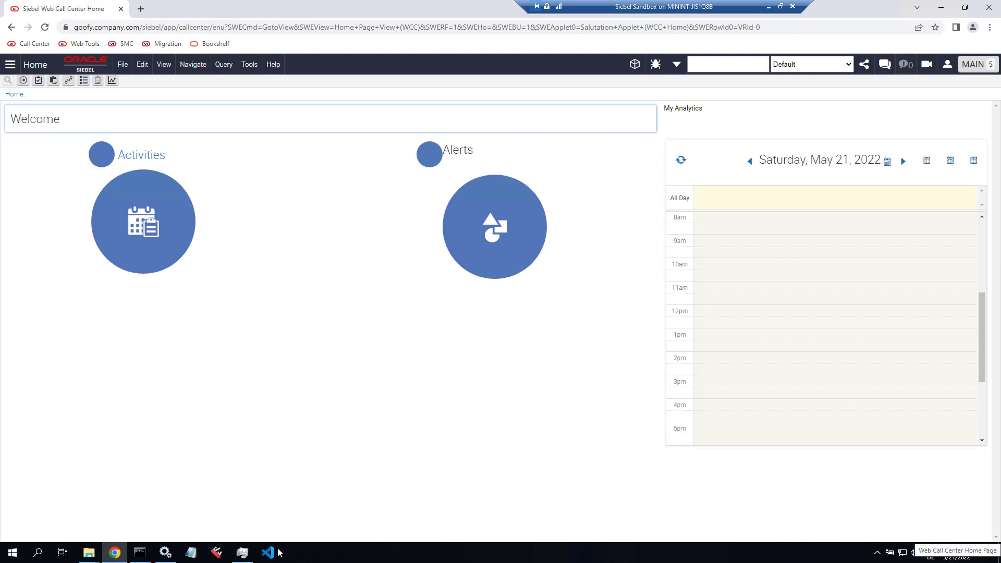
Step: Paste the srvrmgr deactivate compdef and fins group commands into a new Notepad document, then show the desktop
{"action": "left_click", "coordinate": [191, 552]}
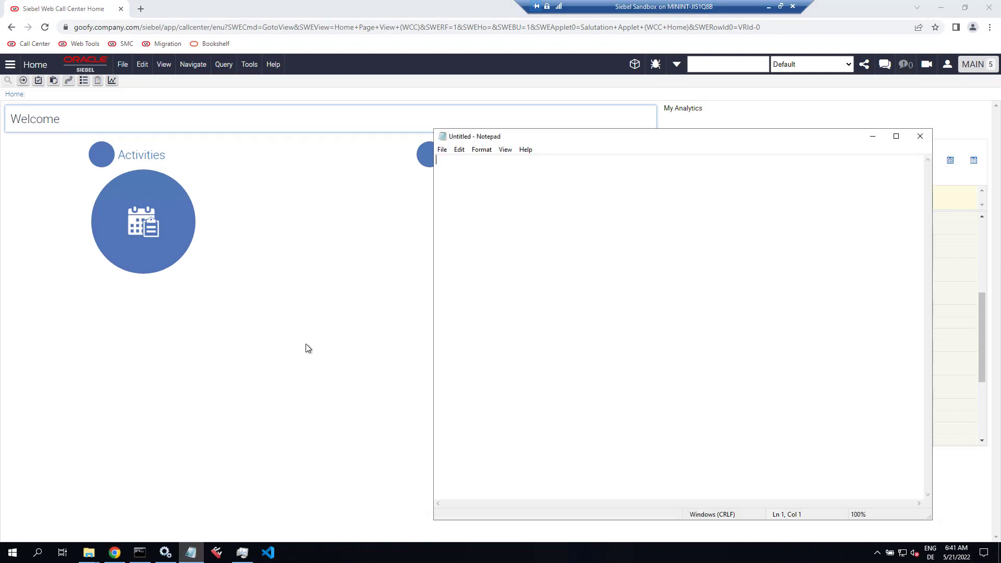
{"action": "type", "text": "deactivate compdef FINSeCustomerObjMgr_deu deactivate compdef FINSeCustomerObjMgr_enu deactivate compdef FINSConsoleObjMgr_deu deactivate compdef FINSConsoleObjMgr_enu deactivate compdef FINSeBankingObjMgr_deu deactivate compdef FINSeBankingObjMgr_enu deactivate compdef FINSeBrokerageObjMgr_deu deactivate compdef FINSeBrokerageObjMgr_enu deactivate compdef FINSeChannelObjMgr_deu deactivate compdef FINSeChannelObjMgr_enu deactivate compdef FINSeEnrollmentObjMgr_deu deactivate compdef FINSeEnrollmentObjMgr_enu deactivate compdef FINSeSalesObjMgr_deu deactivate compdef FINSeSalesObjMgr_enu deactivate compdef FINSObjMgr_deu deactivate compdef INSeServiceObjMgr_deu deactivate compdef INSeServiceObjMgr_enu enable compgrp fins for server server01 assign compgrp fins to server server01"}
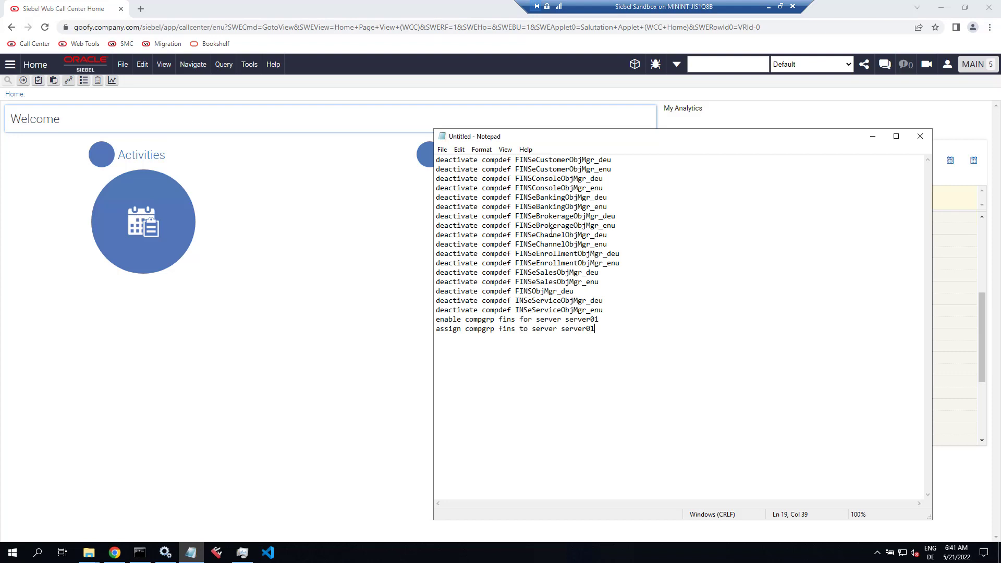
{"action": "left_click_drag", "start_coordinate": [436, 159], "coordinate": [411, 319]}
{"action": "left_click", "coordinate": [631, 309]}
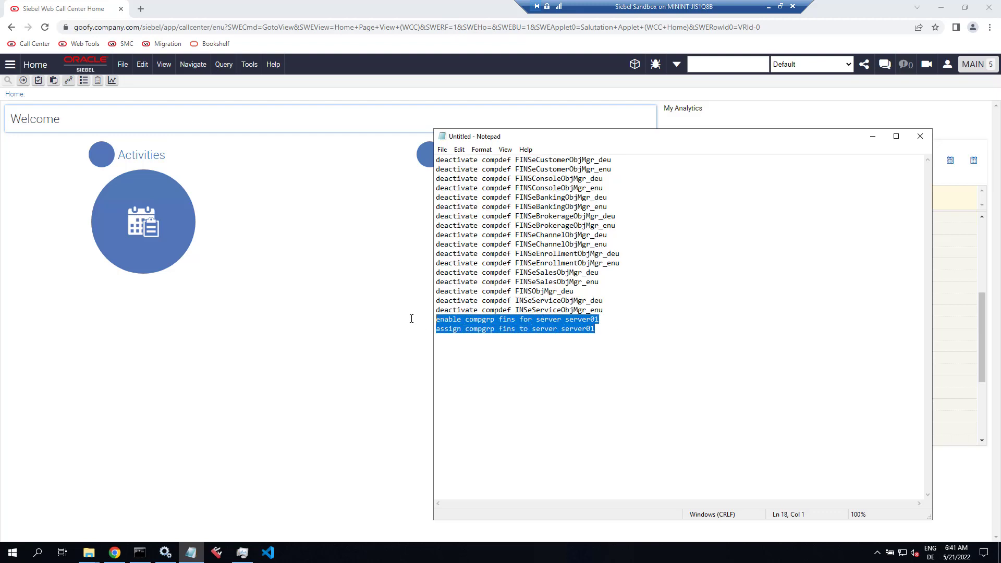
{"action": "left_click", "coordinate": [612, 335]}
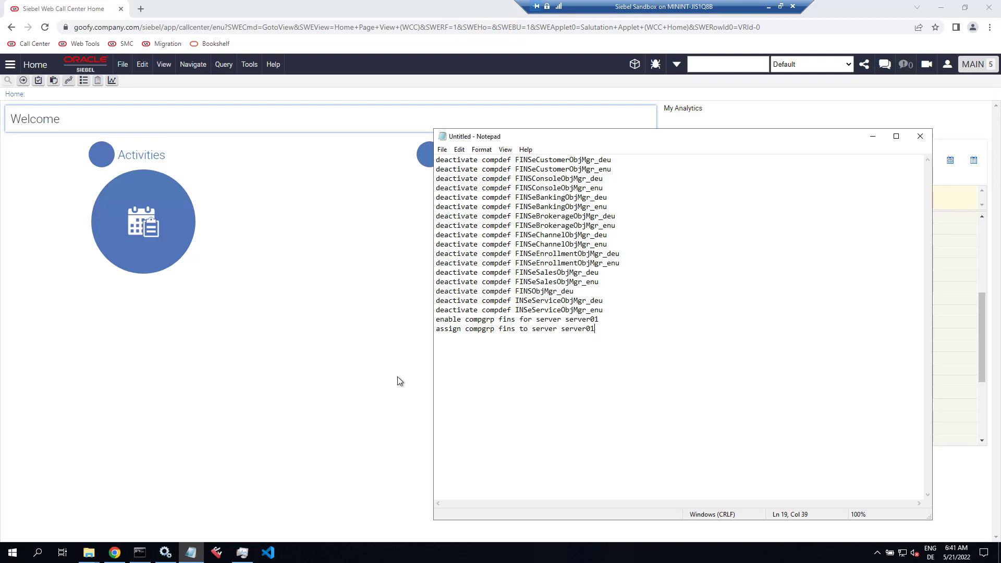
{"action": "key", "text": "super+d"}
{"action": "left_click", "coordinate": [25, 179]}
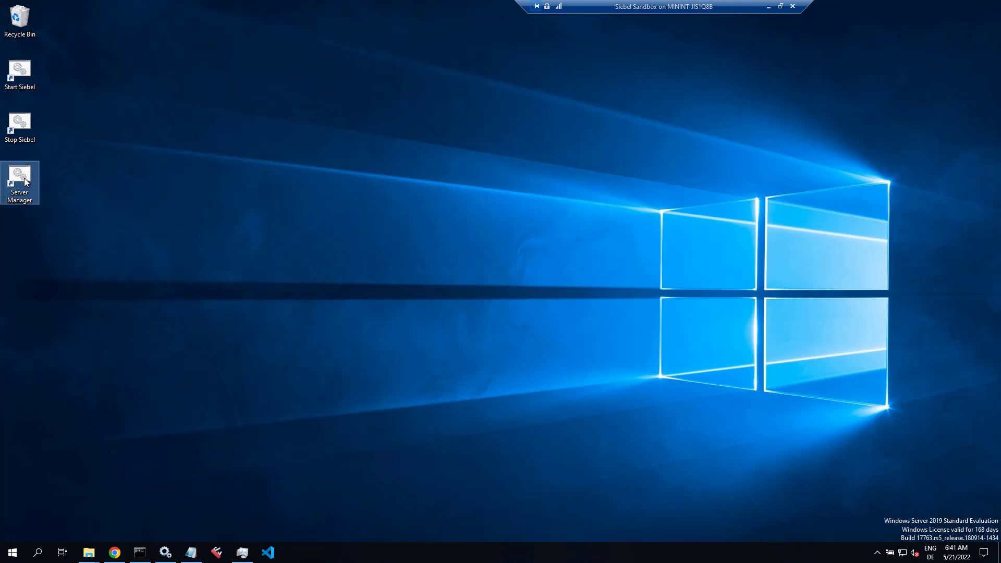
Step: Launch the Server Manager console and run deactivate compdef FINSeCustomerObjMgr_deu
{"action": "double_click", "coordinate": [25, 179]}
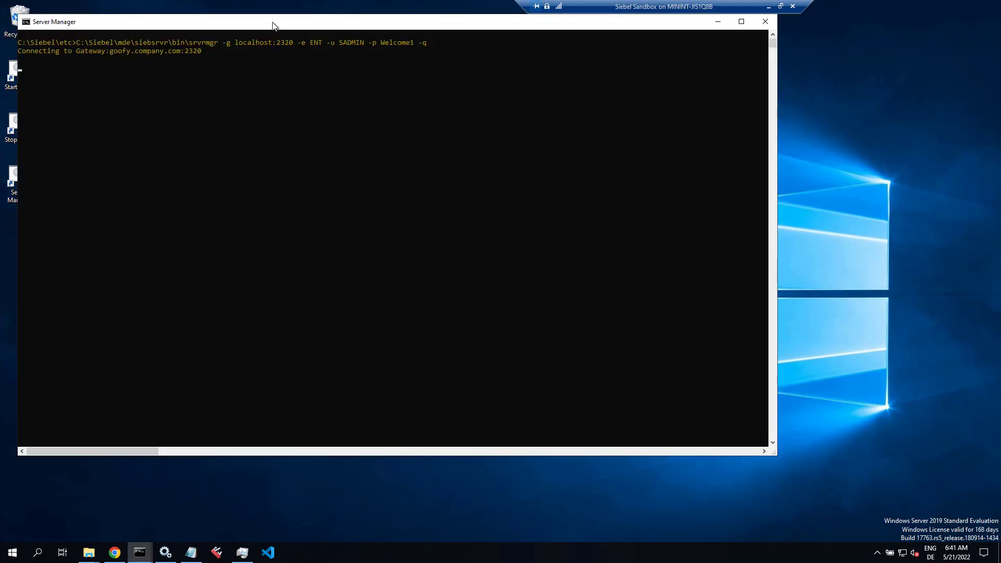
{"action": "left_click_drag", "start_coordinate": [272, 26], "coordinate": [399, 63]}
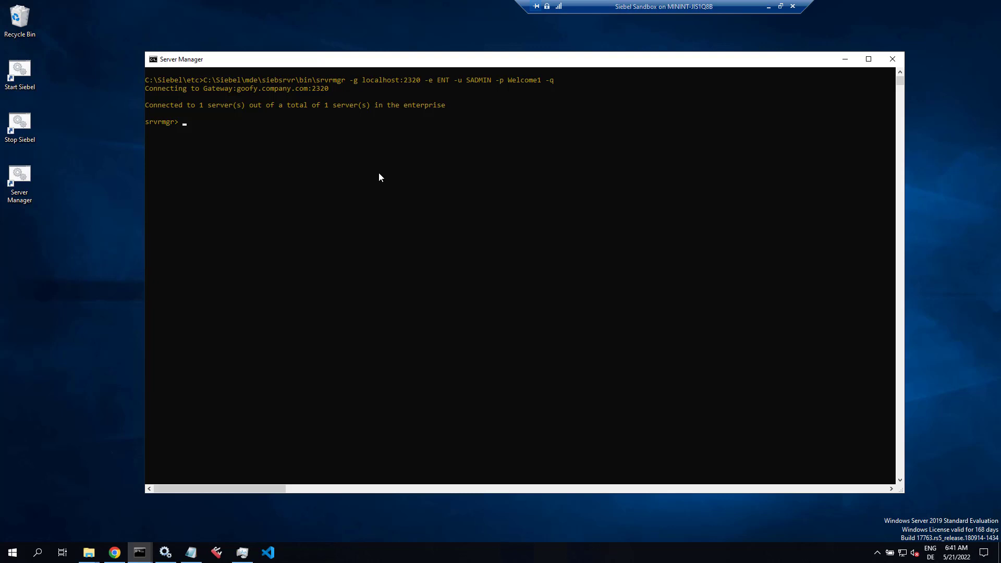
{"action": "type", "text": "deactivate compdef FINSeCustomerObjMgr_deu"}
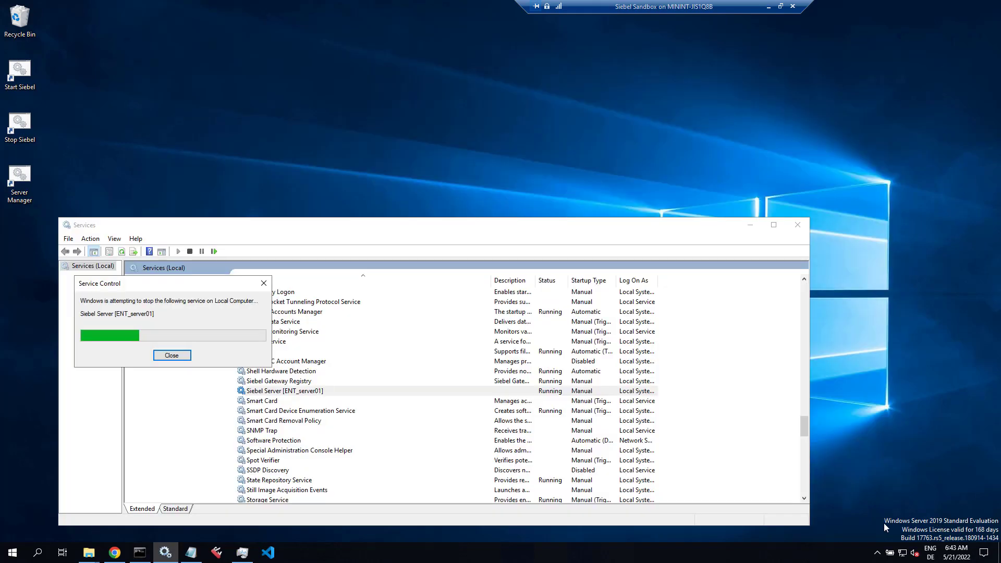
Step: Check the running processes in Task Manager's Details tab, sorted by memory and then by name
{"action": "left_click", "coordinate": [242, 554]}
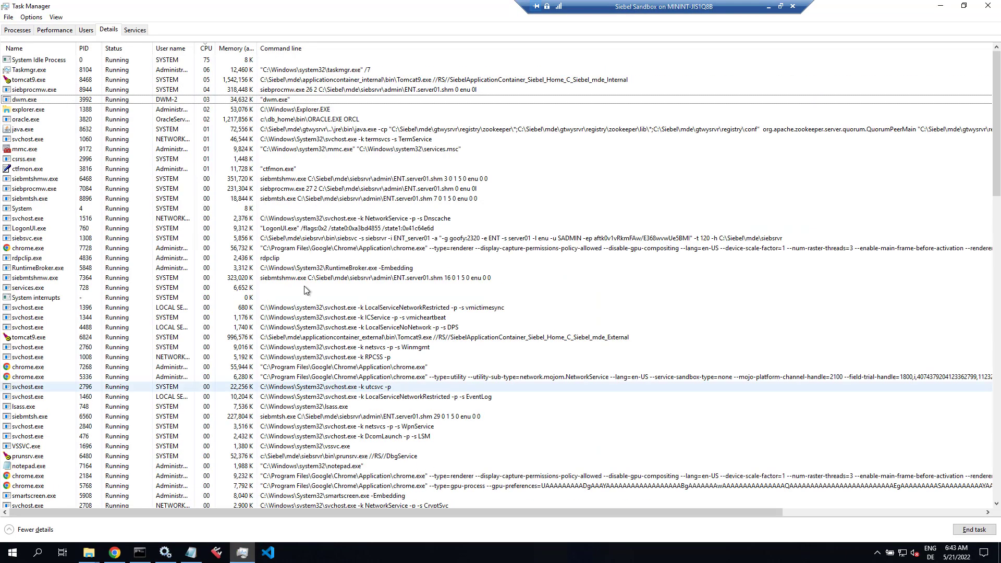
{"action": "left_click", "coordinate": [237, 48]}
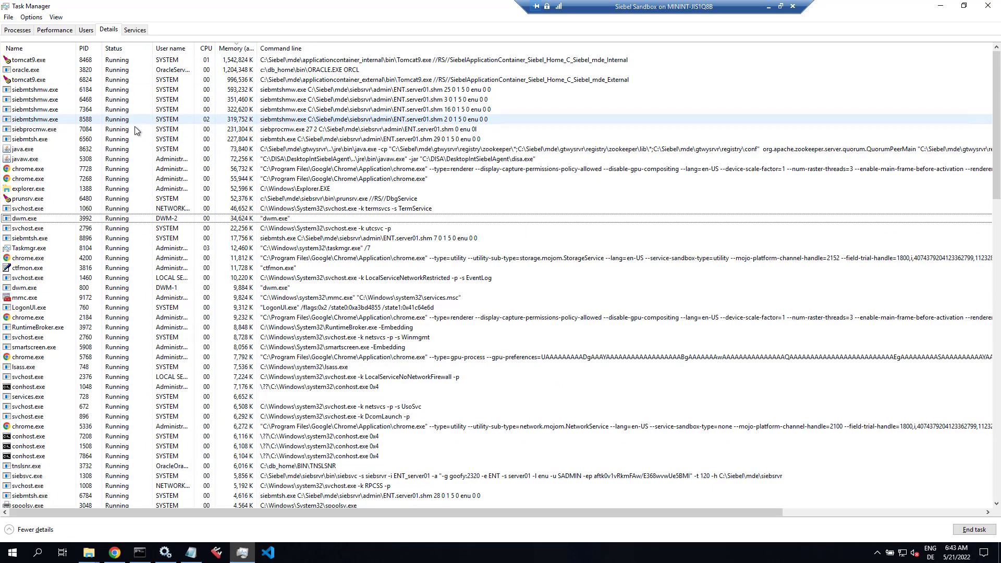
{"action": "left_click", "coordinate": [50, 48]}
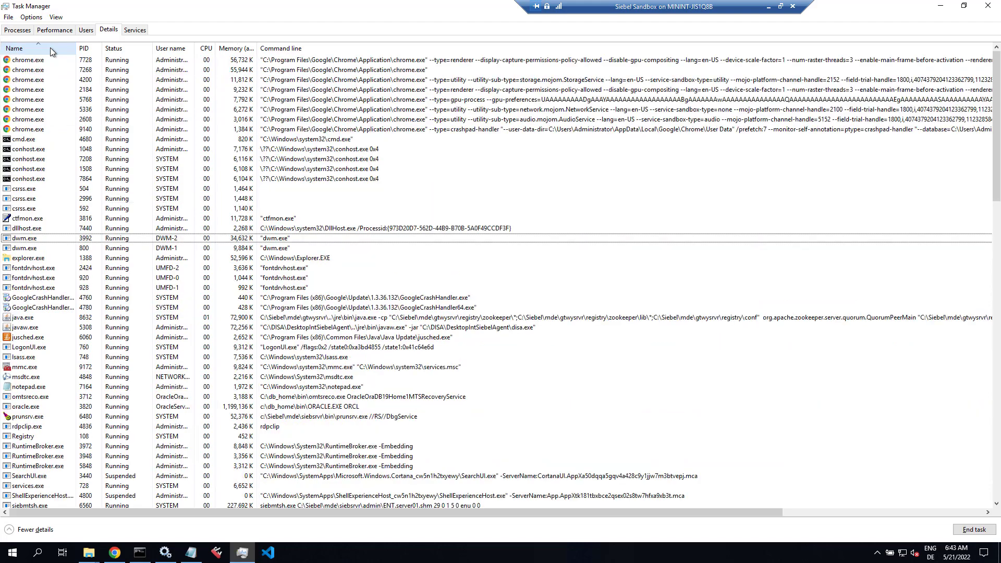
{"action": "scroll", "coordinate": [37, 385], "scroll_direction": "down", "scroll_amount": 5}
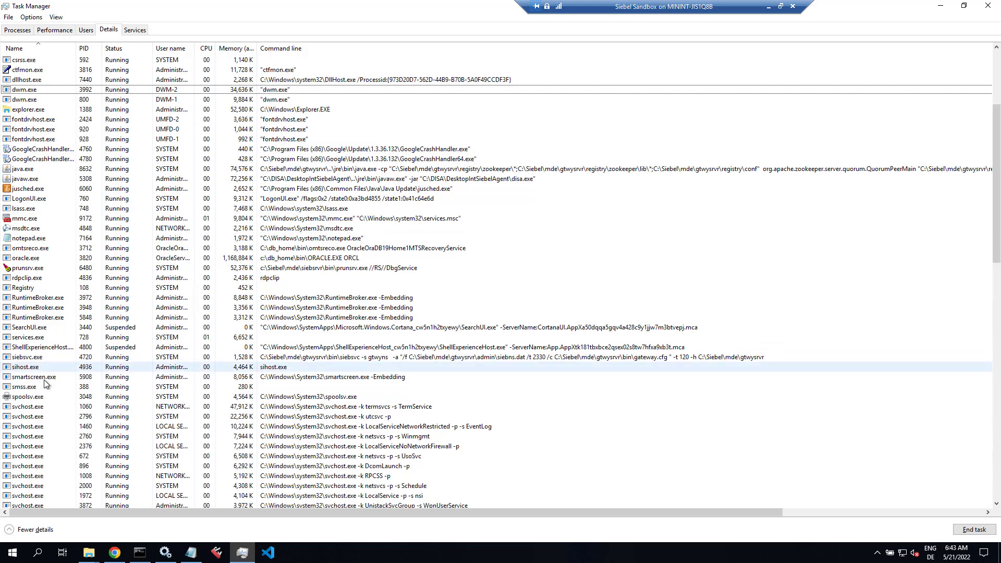
Step: Start the Siebel Server [ENT_server01] service again and recheck the process list
{"action": "left_click", "coordinate": [170, 557]}
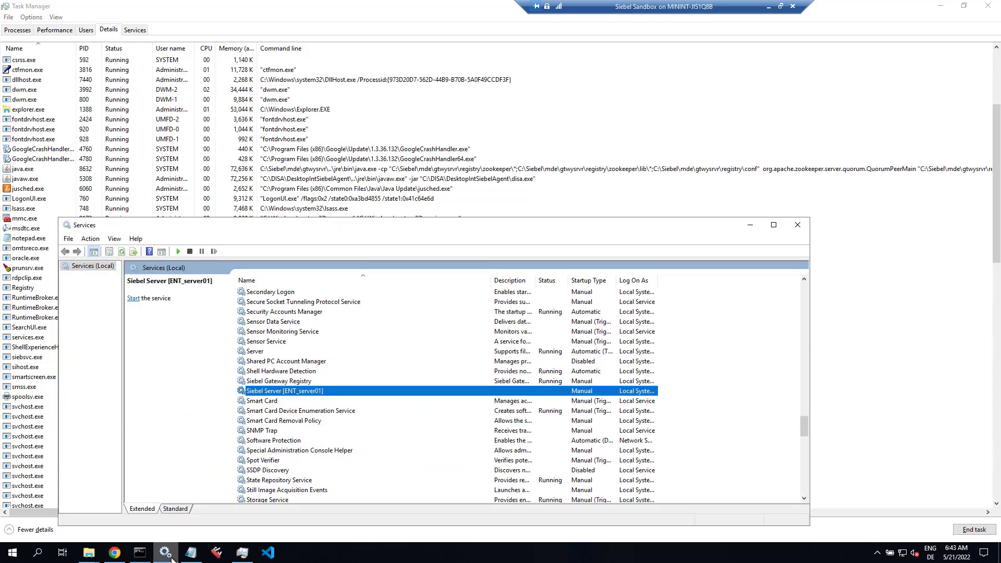
{"action": "left_click", "coordinate": [177, 251]}
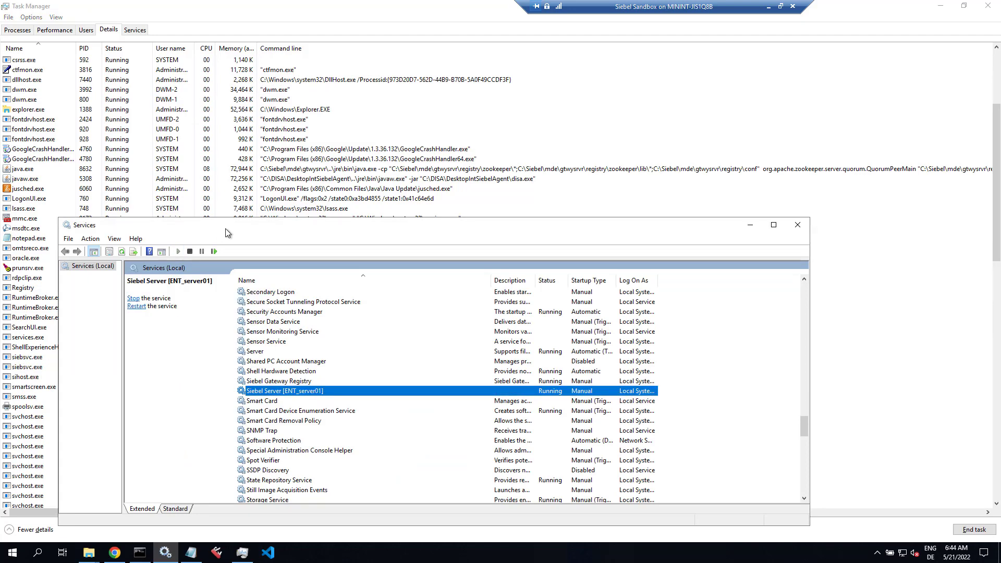
{"action": "left_click", "coordinate": [203, 48]}
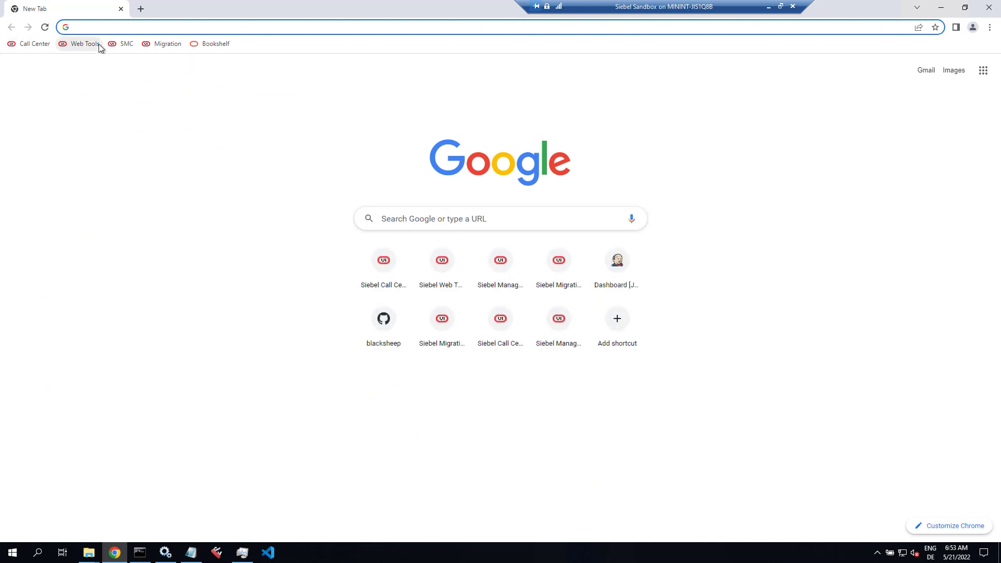
Step: Log in to Siebel Management Console and edit AI_ONE_profile's Applications under Application Interface profiles
{"action": "left_click", "coordinate": [121, 44]}
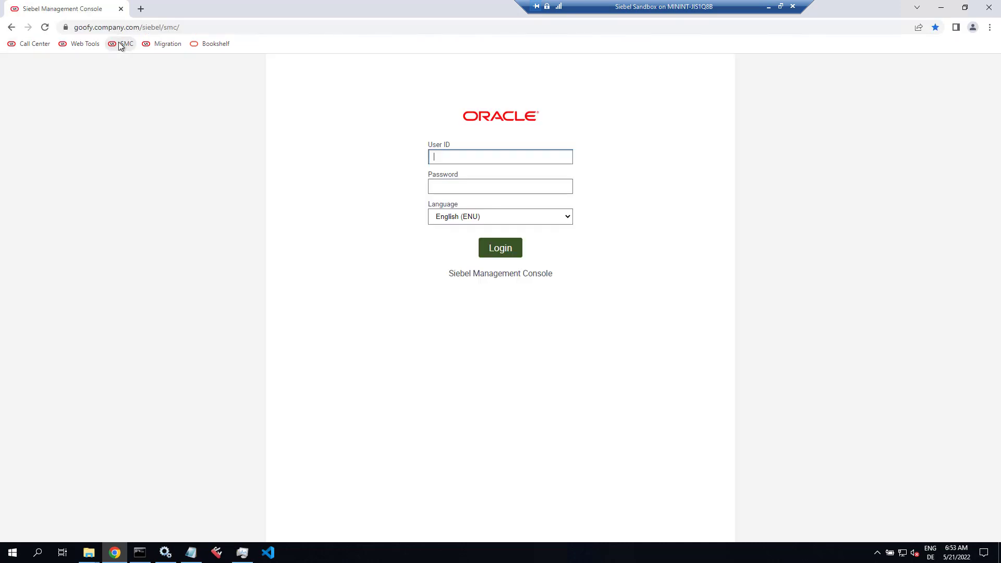
{"action": "left_click", "coordinate": [490, 255]}
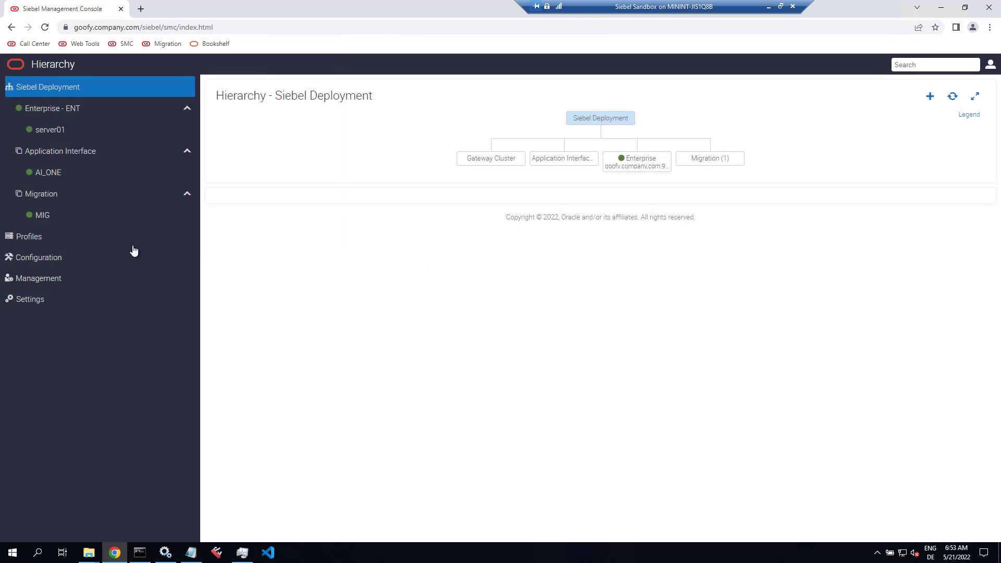
{"action": "left_click", "coordinate": [42, 237]}
{"action": "left_click", "coordinate": [45, 215]}
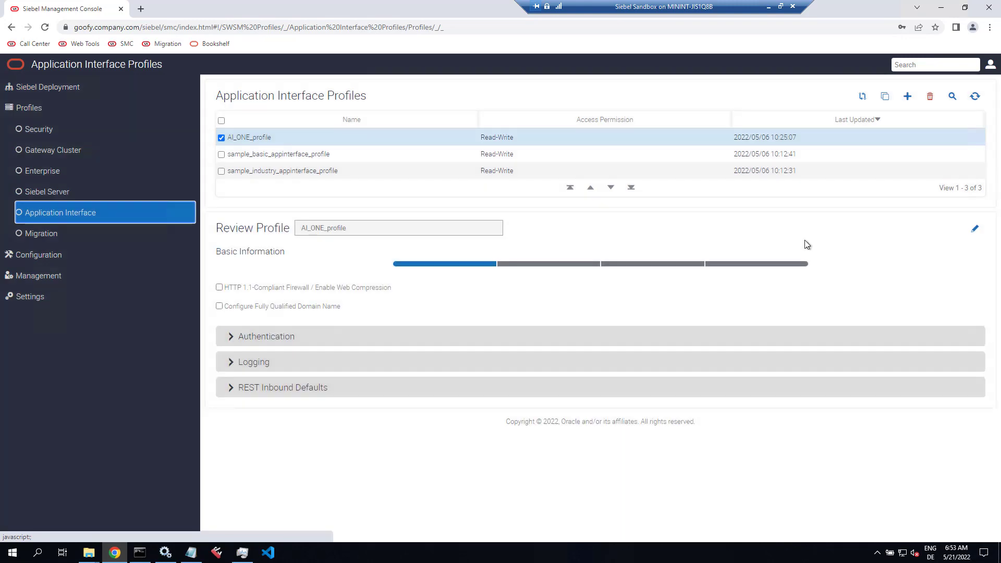
{"action": "left_click", "coordinate": [973, 230]}
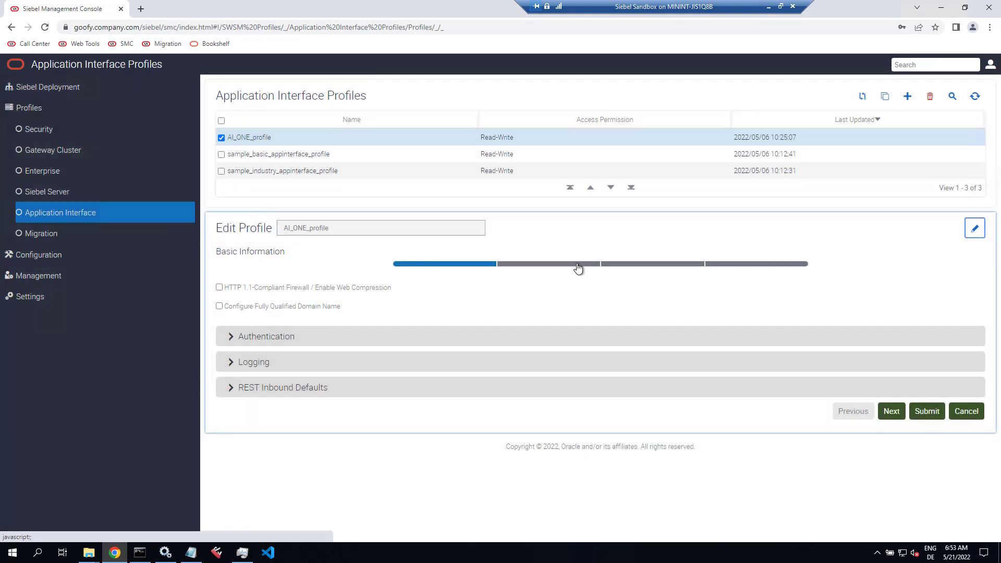
{"action": "left_click", "coordinate": [577, 266]}
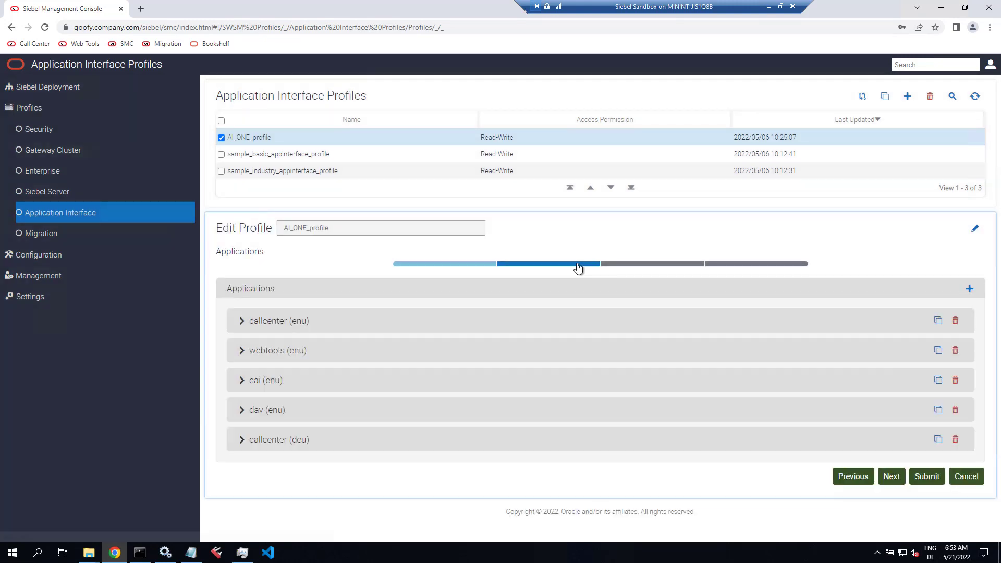
Step: Copy the callcenter (enu) application, rename it fins, and assign FINS Object Manager (ENU)
{"action": "left_click", "coordinate": [937, 320]}
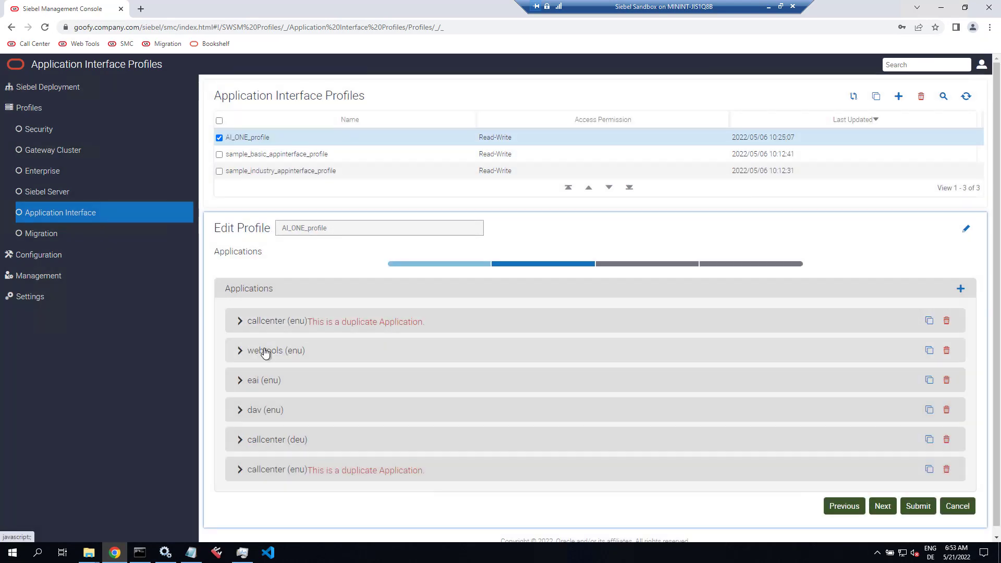
{"action": "left_click", "coordinate": [241, 469]}
{"action": "left_click", "coordinate": [253, 502]}
{"action": "scroll", "coordinate": [258, 505], "scroll_direction": "down", "scroll_amount": 5}
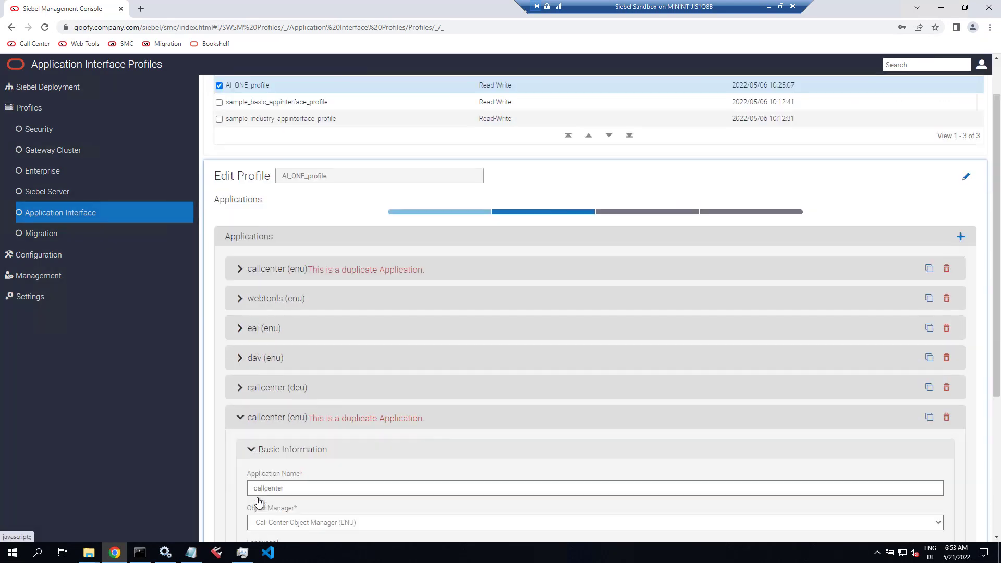
{"action": "left_click", "coordinate": [273, 279]}
{"action": "double_click", "coordinate": [273, 279]}
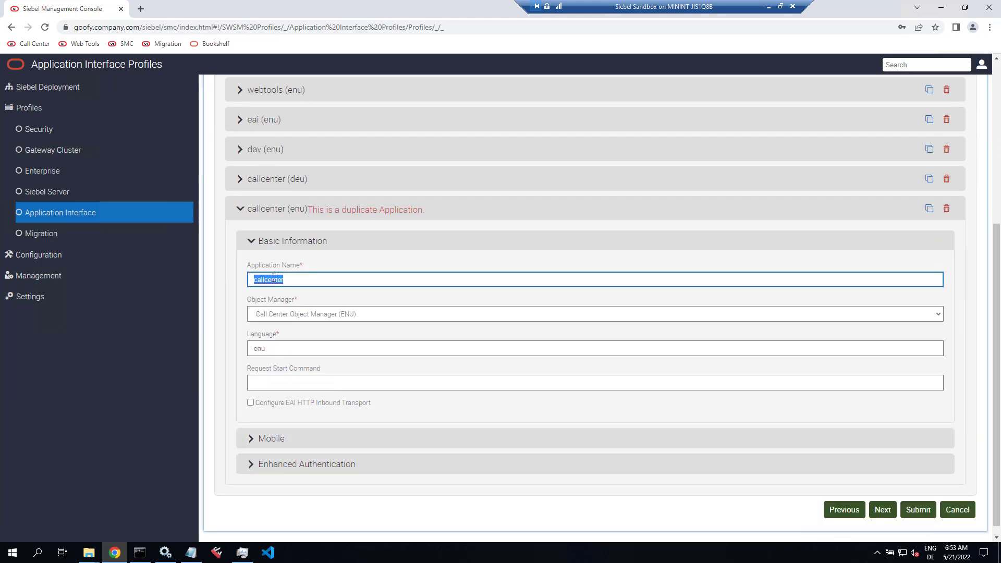
{"action": "type", "text": "fins"}
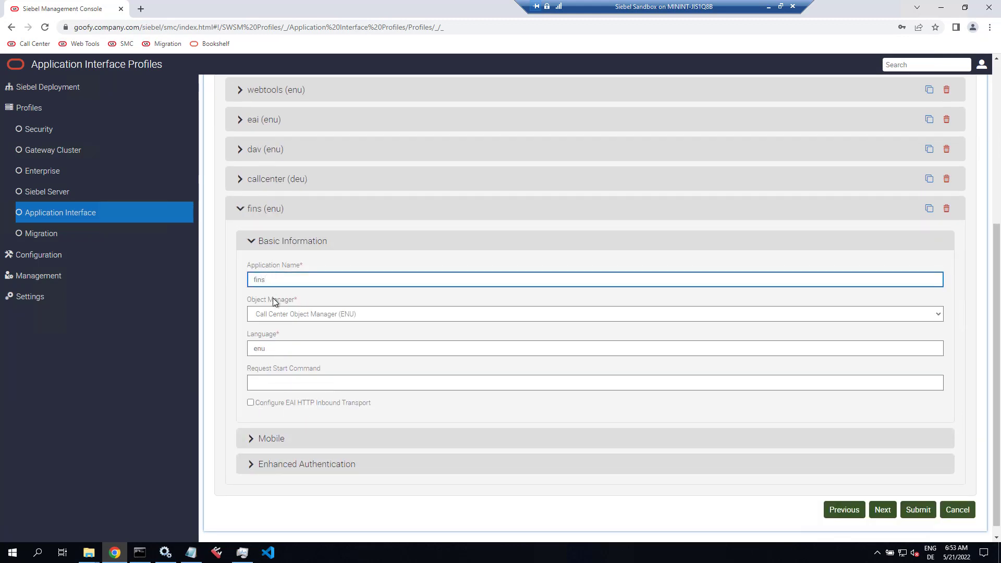
{"action": "left_click", "coordinate": [276, 315]}
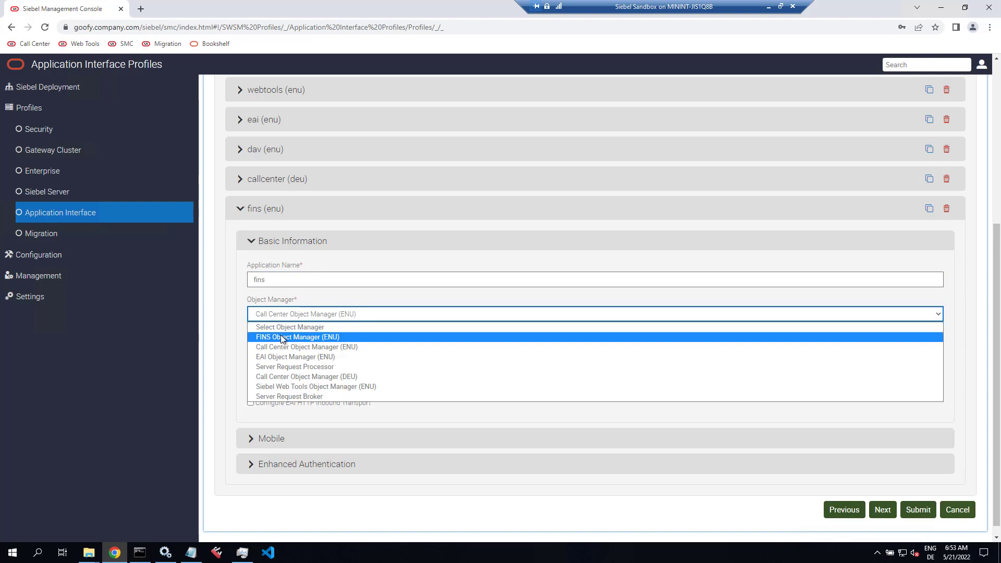
{"action": "left_click", "coordinate": [282, 339]}
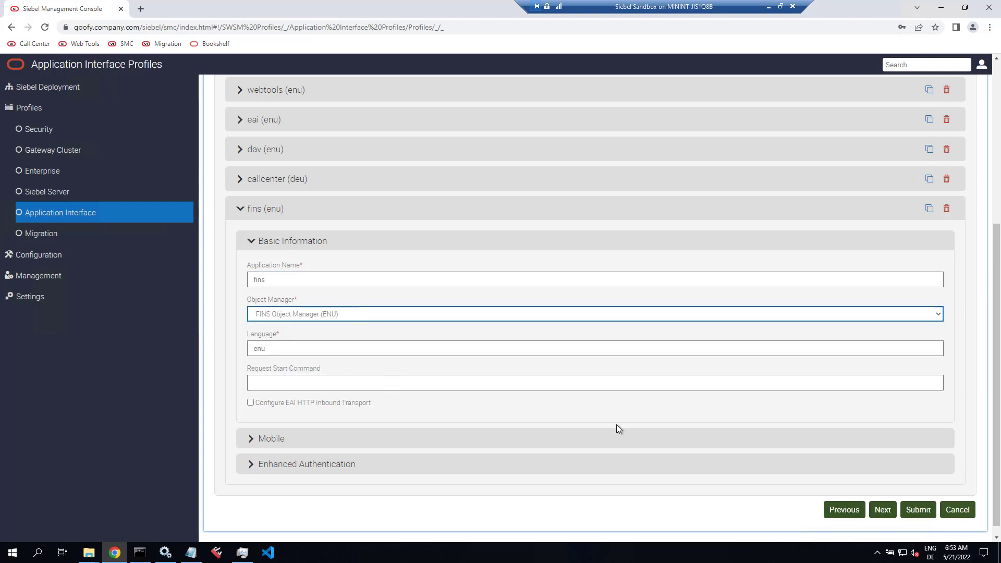
Step: Submit the AI_ONE_profile changes and dismiss the browser's password prompt
{"action": "scroll", "coordinate": [677, 459], "scroll_direction": "down", "scroll_amount": 1}
{"action": "left_click", "coordinate": [918, 498]}
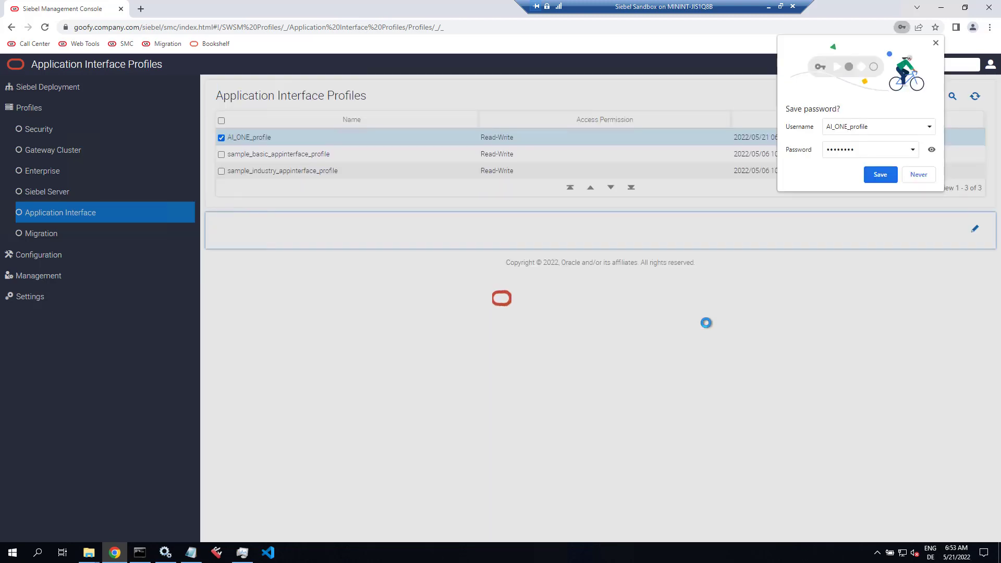
{"action": "left_click", "coordinate": [918, 175]}
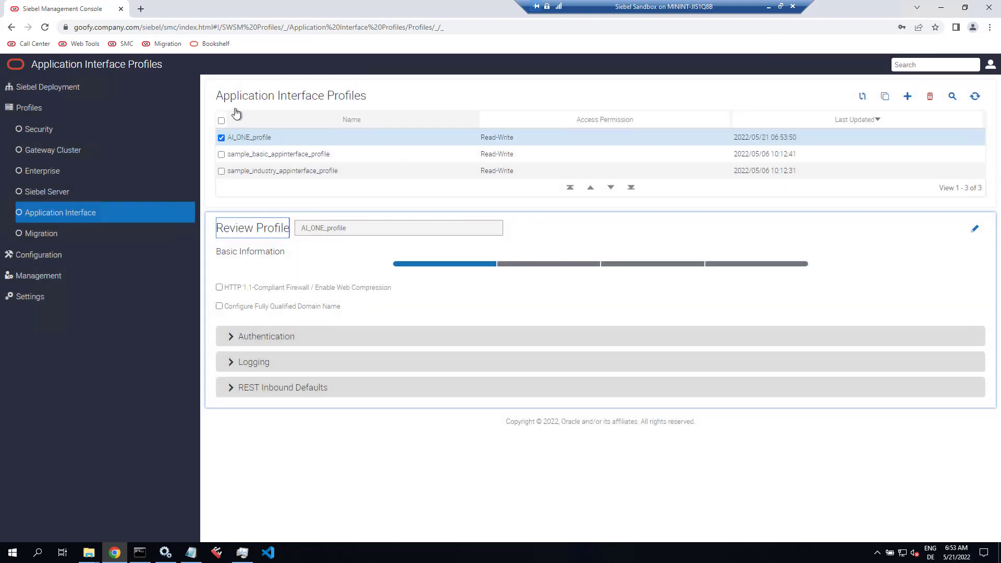
{"action": "right_click", "coordinate": [33, 45]}
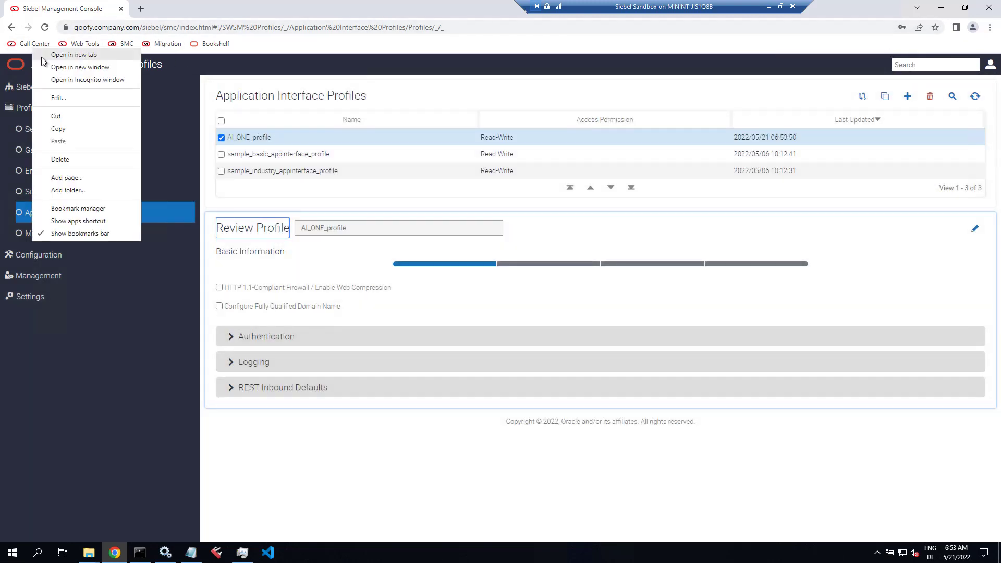
Step: Open Call Center in a new browser tab
{"action": "left_click", "coordinate": [63, 53]}
{"action": "left_click", "coordinate": [172, 4]}
{"action": "left_click", "coordinate": [165, 29]}
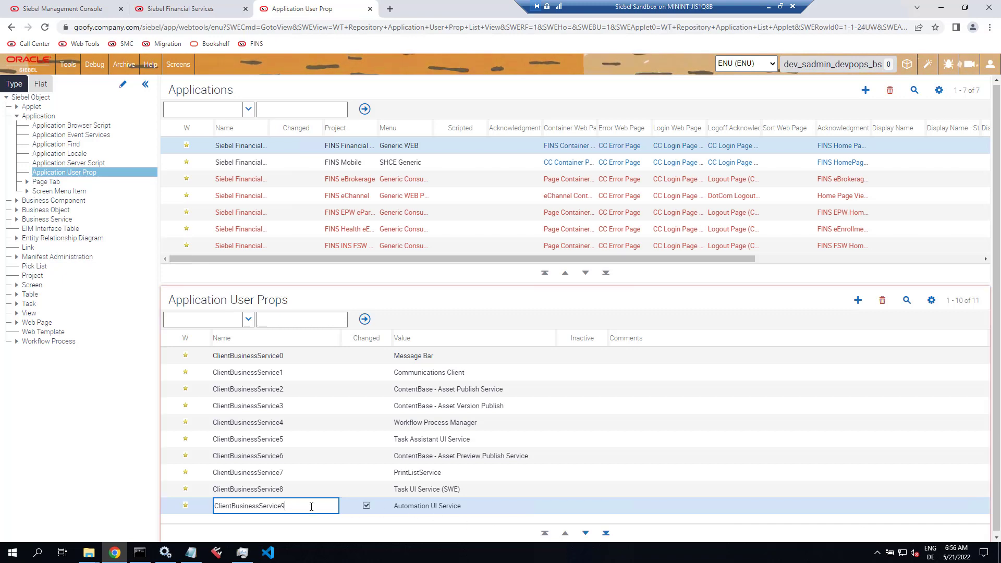
Step: Add user property ClientBusinessService10 with value BCRM Server Manager Service
{"action": "key", "text": "BackSpace"}
{"action": "type", "text": "10"}
{"action": "key", "text": "Tab"}
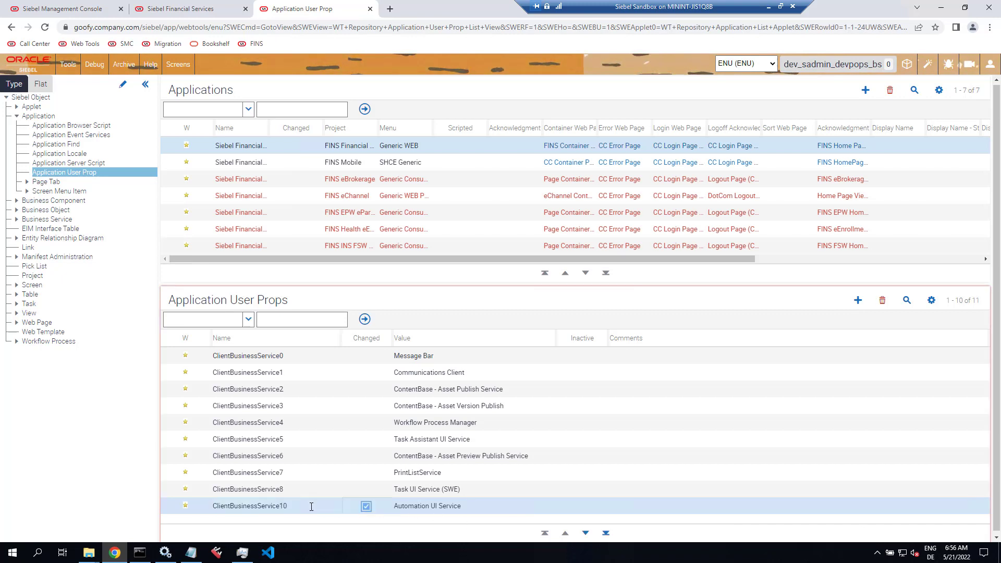
{"action": "type", "text": "BCRM Server Manager Service"}
{"action": "key", "text": "Tab"}
{"action": "key", "text": "Tab"}
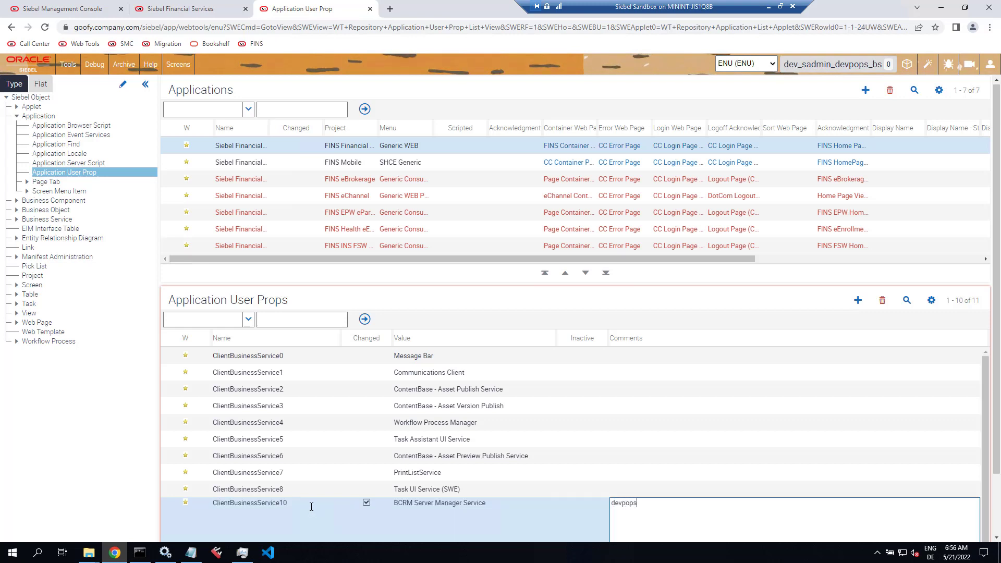
{"action": "left_click", "coordinate": [311, 506]}
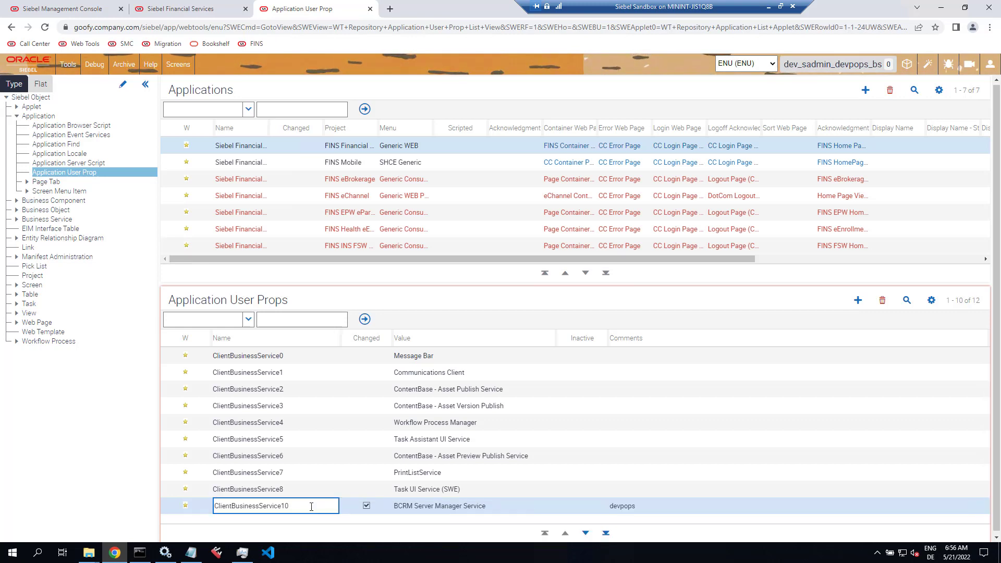
Step: Add user property ClientBusinessService11 with value FWK Runtime and reselect Siebel Financial Services
{"action": "key", "text": "BackSpace"}
{"action": "type", "text": "1"}
{"action": "key", "text": "Tab"}
{"action": "type", "text": "FWK"}
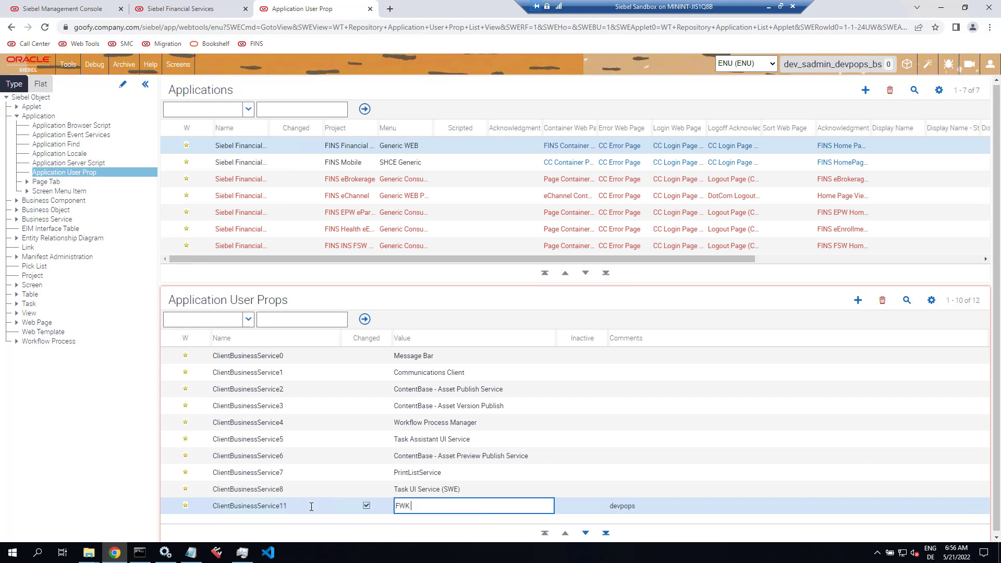
{"action": "type", "text": " Runtime"}
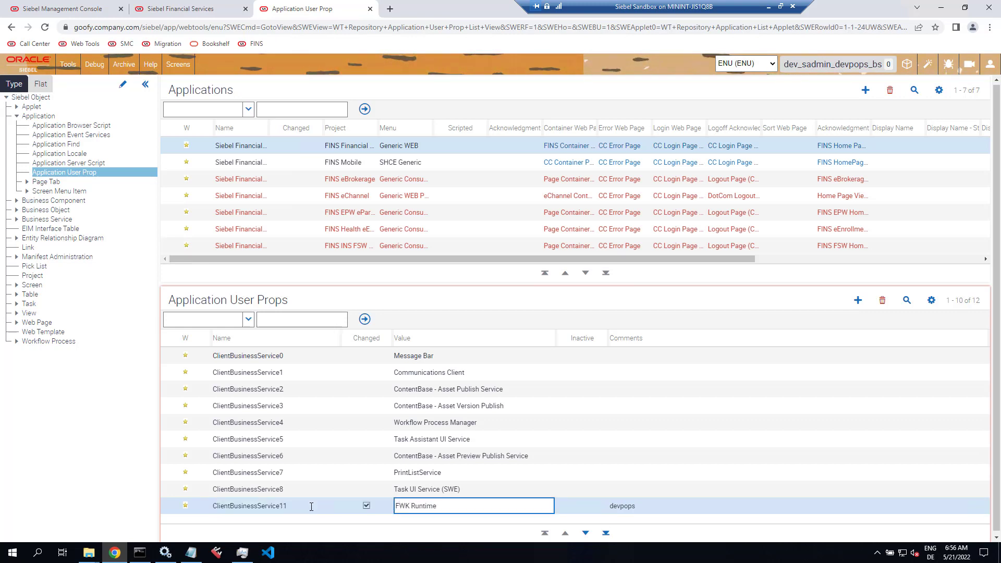
{"action": "key", "text": "Up"}
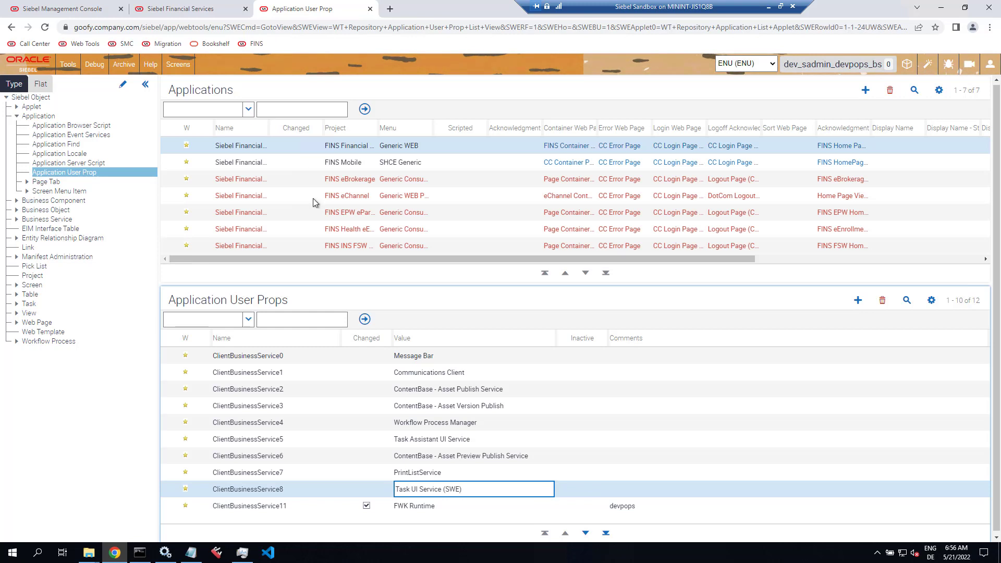
{"action": "left_click_drag", "start_coordinate": [269, 127], "coordinate": [375, 130]}
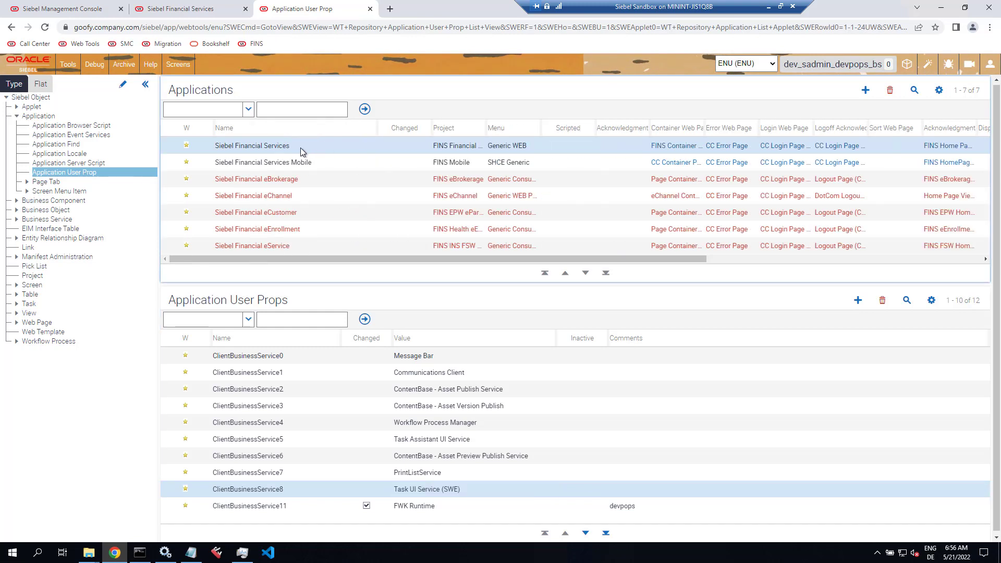
{"action": "left_click", "coordinate": [300, 149]}
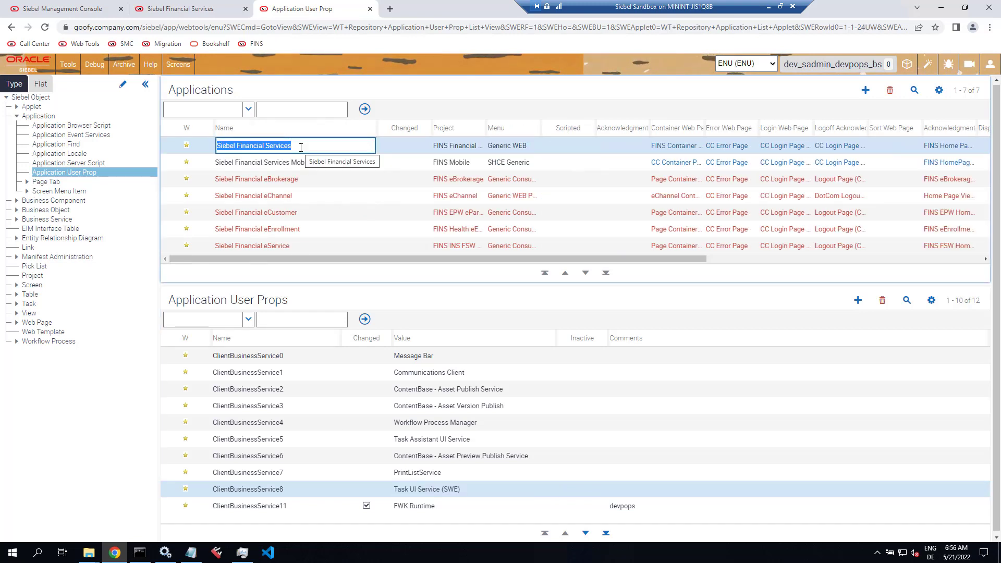
{"action": "left_click", "coordinate": [908, 66]}
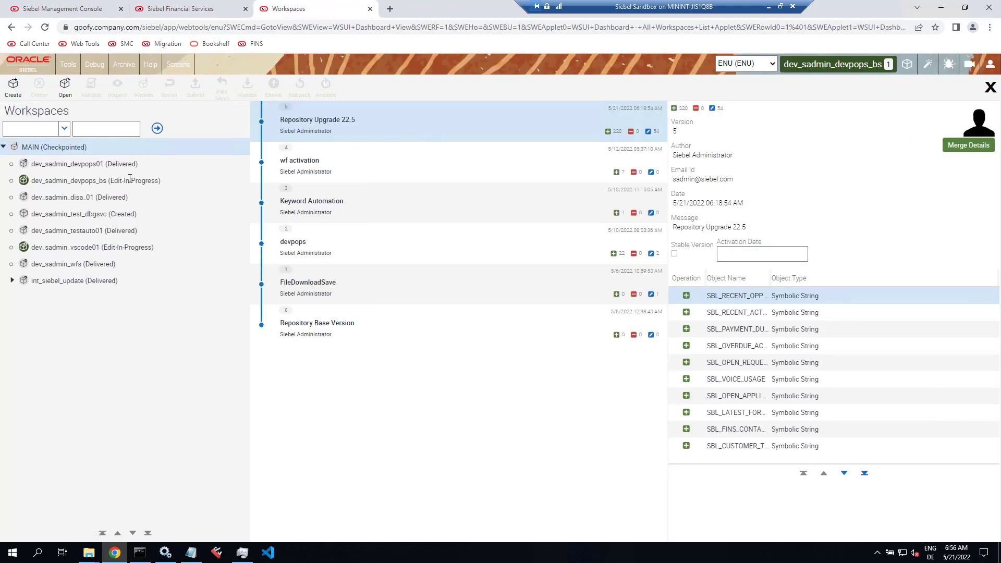
Step: Start a version of workspace dev_sadmin_devpops_bs with the comment 'devpops bs'
{"action": "left_click", "coordinate": [127, 181]}
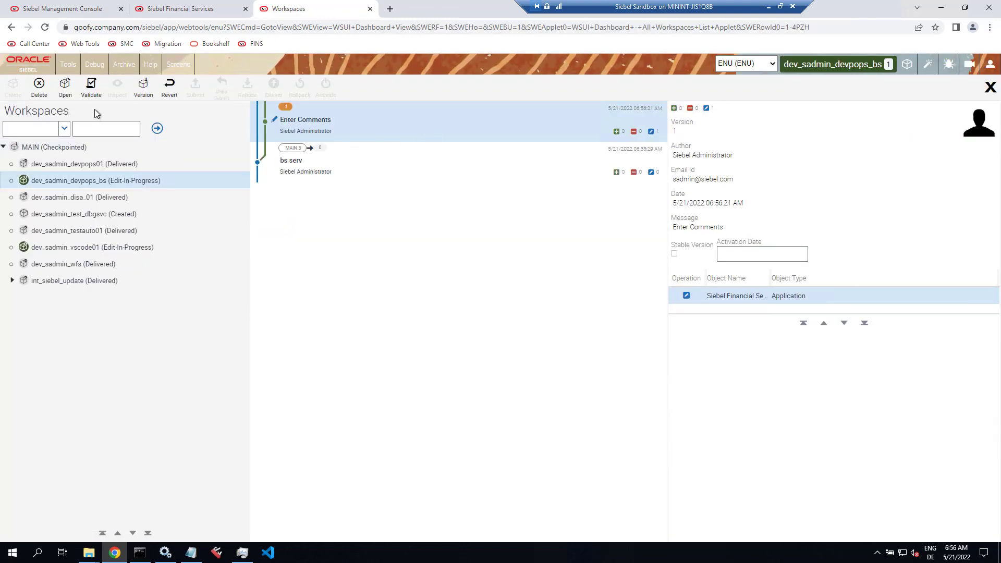
{"action": "left_click", "coordinate": [144, 90]}
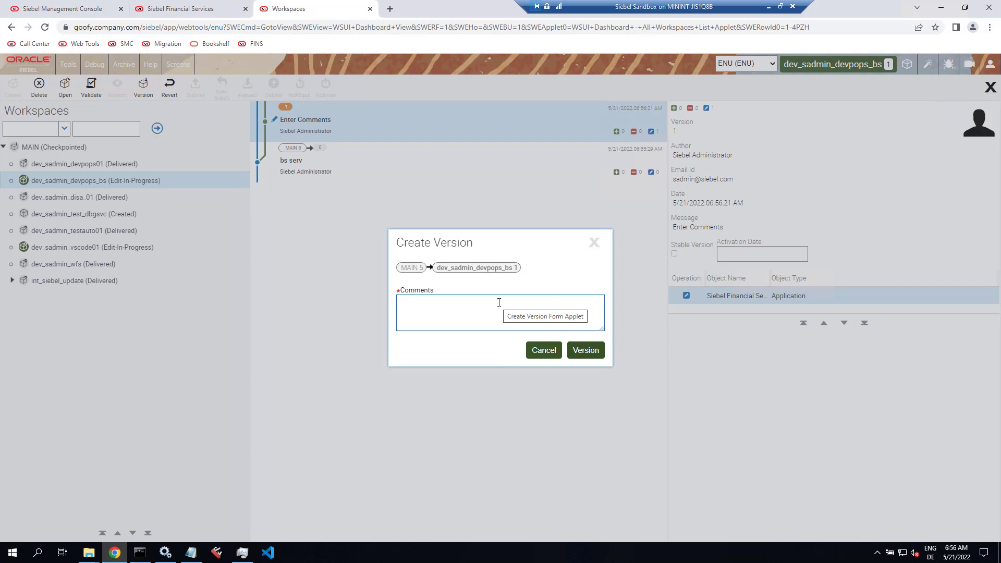
{"action": "type", "text": "devpops b"}
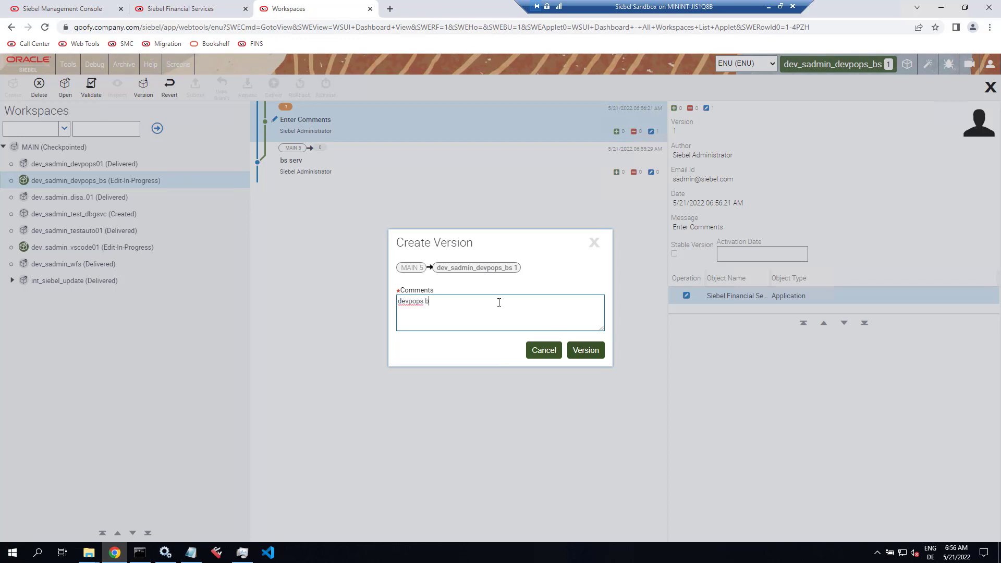
{"action": "type", "text": "s"}
Step: Save the workspace version and submit dev_sadmin_devpops_bs for delivery
{"action": "left_click", "coordinate": [585, 350]}
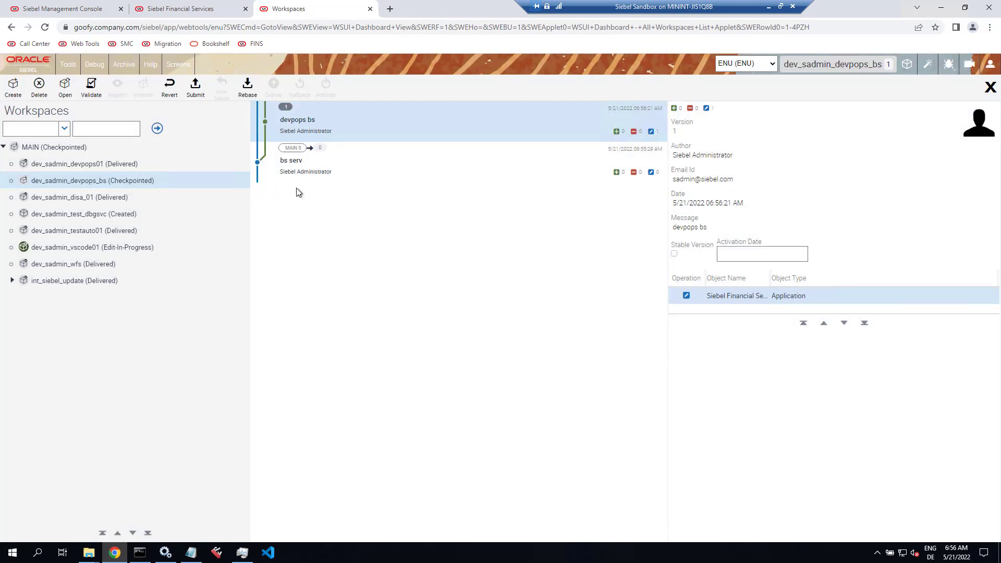
{"action": "left_click", "coordinate": [195, 88]}
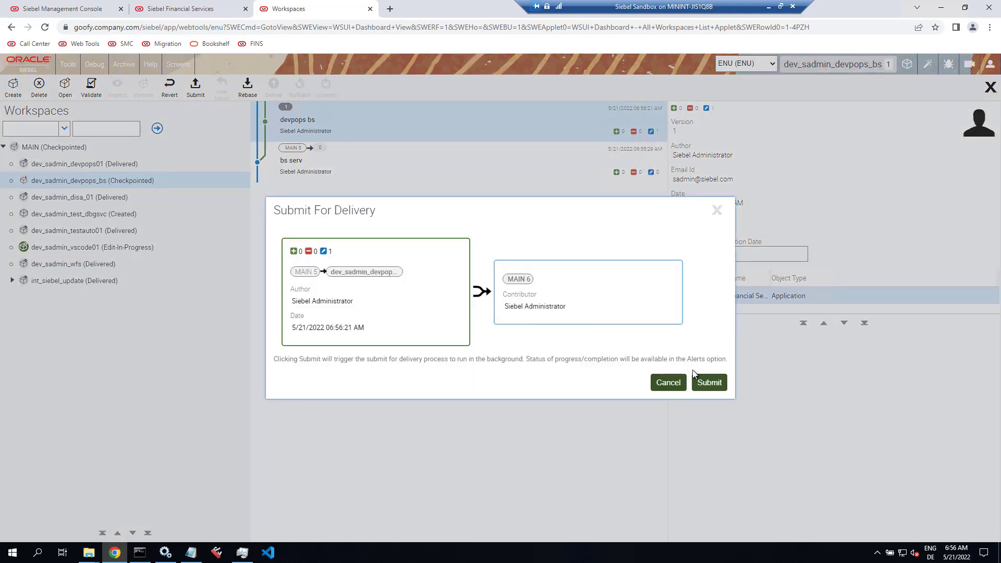
{"action": "left_click", "coordinate": [708, 383]}
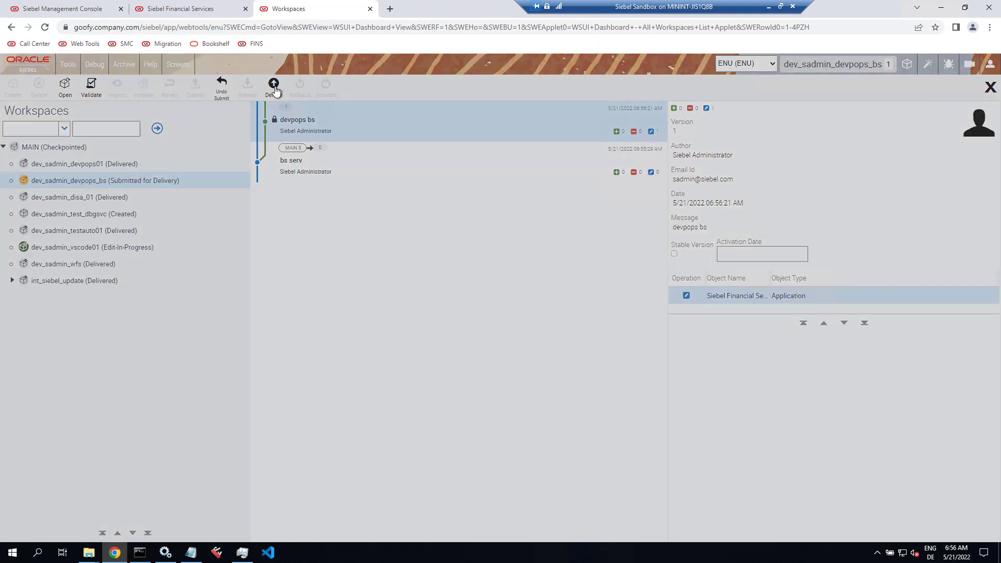
Step: Deliver to MAIN with comment 'enabled devpops for FINS', then log in to Siebel Financial Services
{"action": "left_click", "coordinate": [273, 85]}
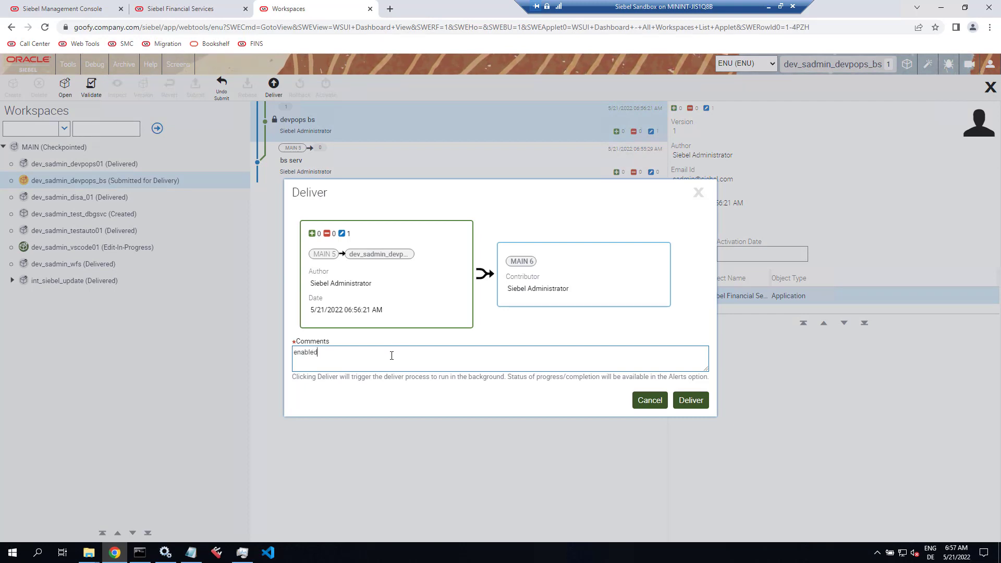
{"action": "type", "text": "enabled devpops for FINS"}
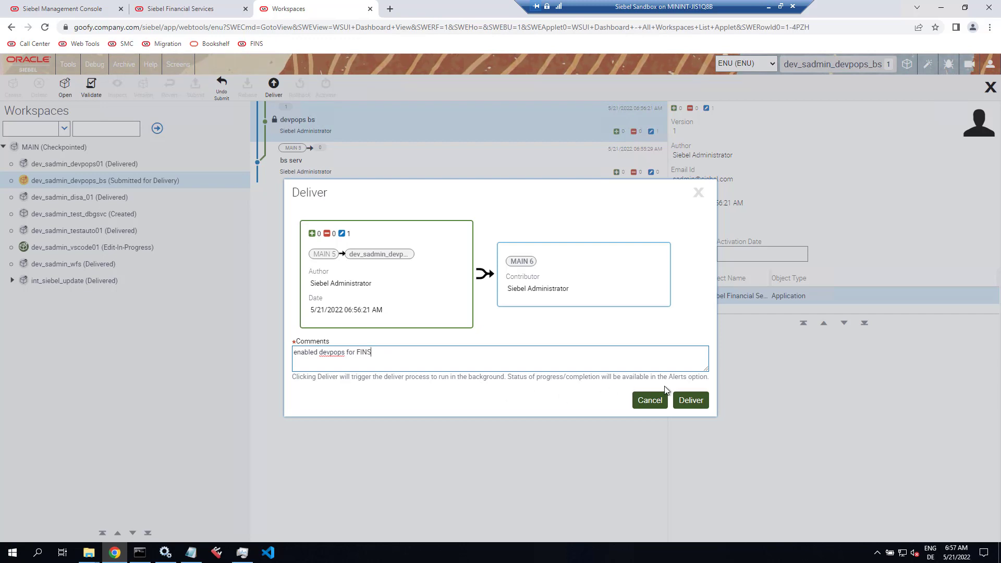
{"action": "left_click", "coordinate": [691, 401]}
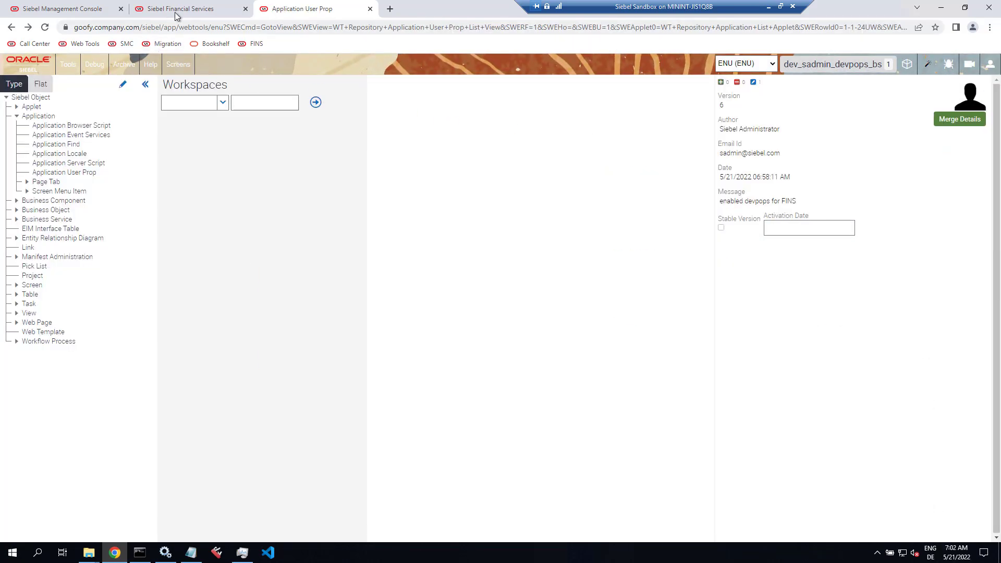
{"action": "left_click", "coordinate": [180, 10]}
{"action": "left_click", "coordinate": [496, 238]}
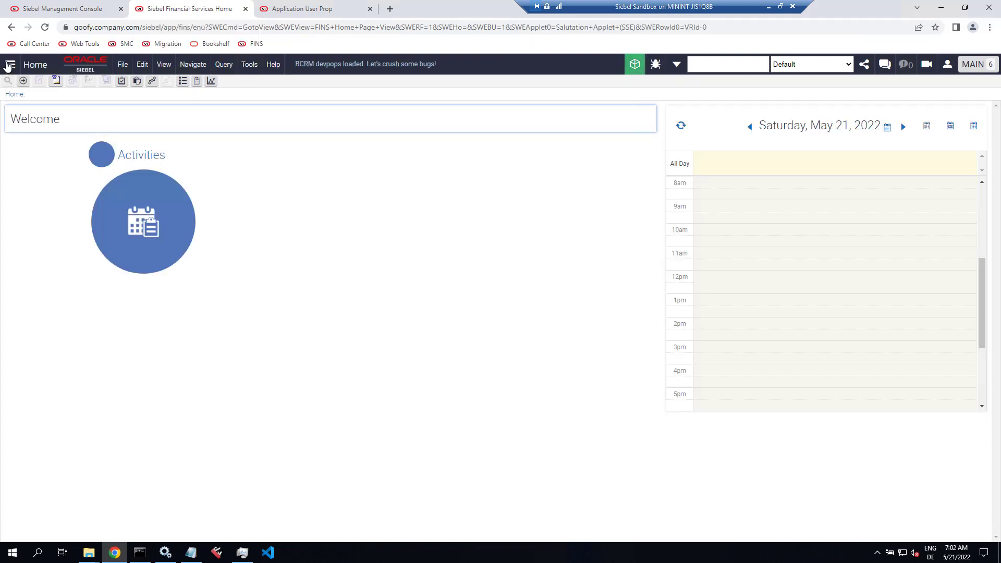
Step: Navigate to Contacts > My Contacts from the application menu
{"action": "left_click", "coordinate": [9, 65]}
{"action": "left_click", "coordinate": [32, 130]}
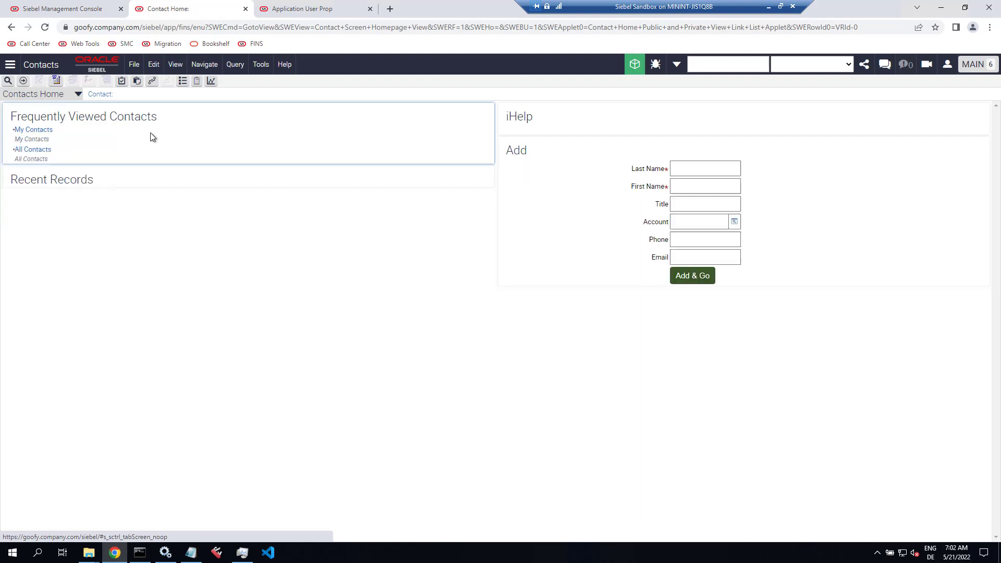
{"action": "left_click", "coordinate": [33, 131]}
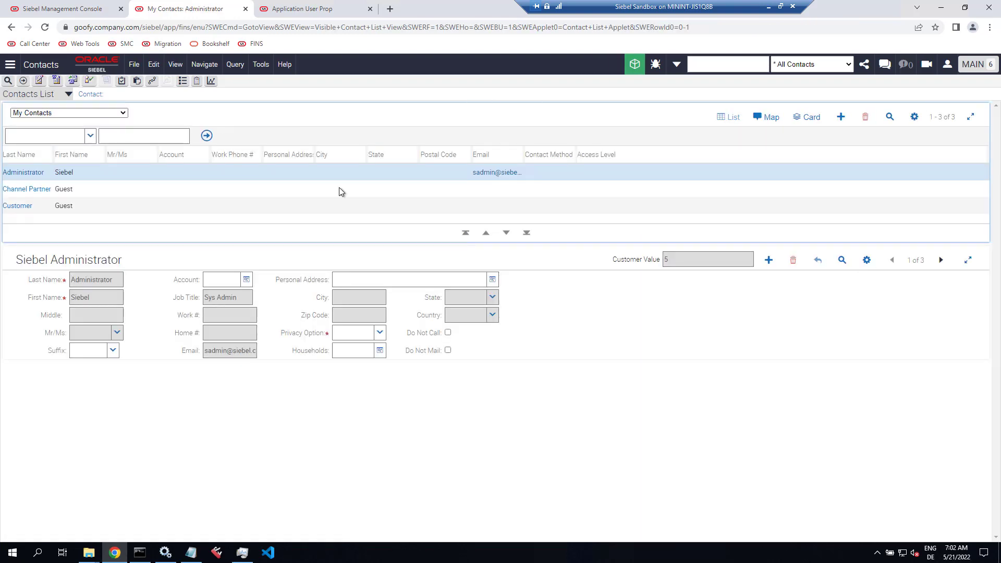
Step: Add a contact with last name Test, first name Contact and salutation Mr
{"action": "left_click", "coordinate": [841, 118]}
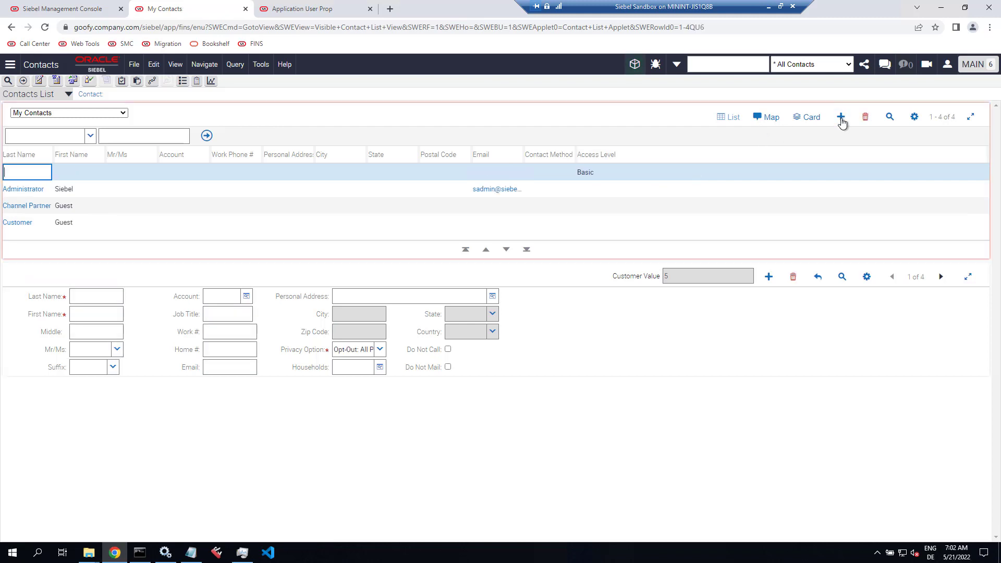
{"action": "type", "text": "Test"}
{"action": "key", "text": "Tab"}
{"action": "type", "text": "Contac"}
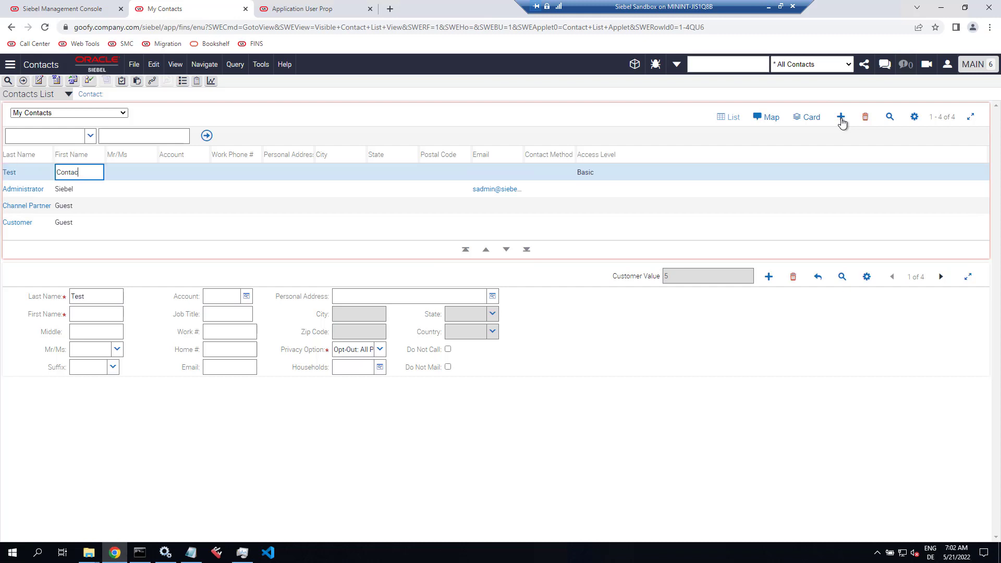
{"action": "type", "text": "t"}
{"action": "key", "text": "Tab"}
{"action": "type", "text": "Mr"}
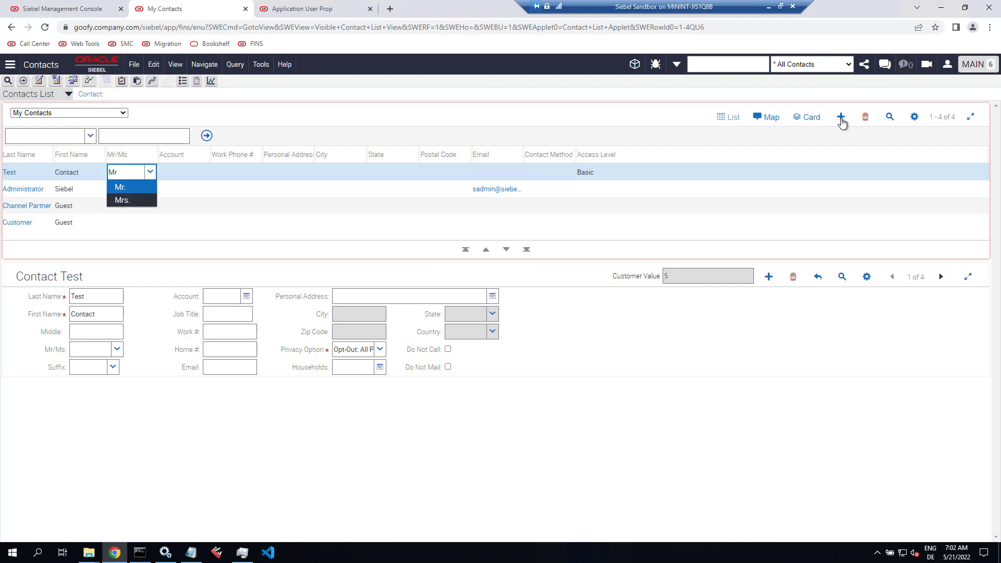
{"action": "key", "text": "Tab"}
{"action": "key", "text": "Tab"}
{"action": "key", "text": "Tab"}
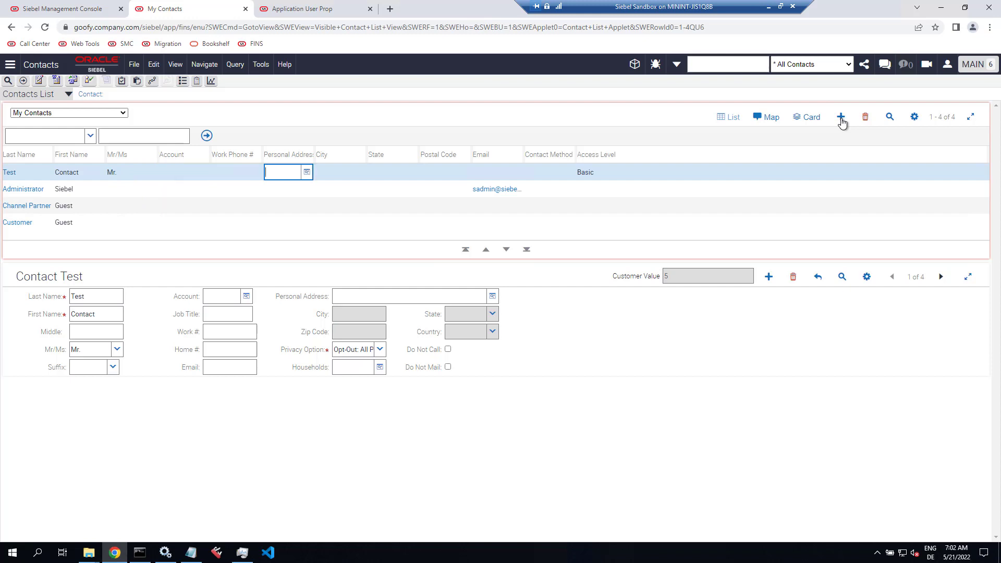
{"action": "left_click", "coordinate": [307, 175]}
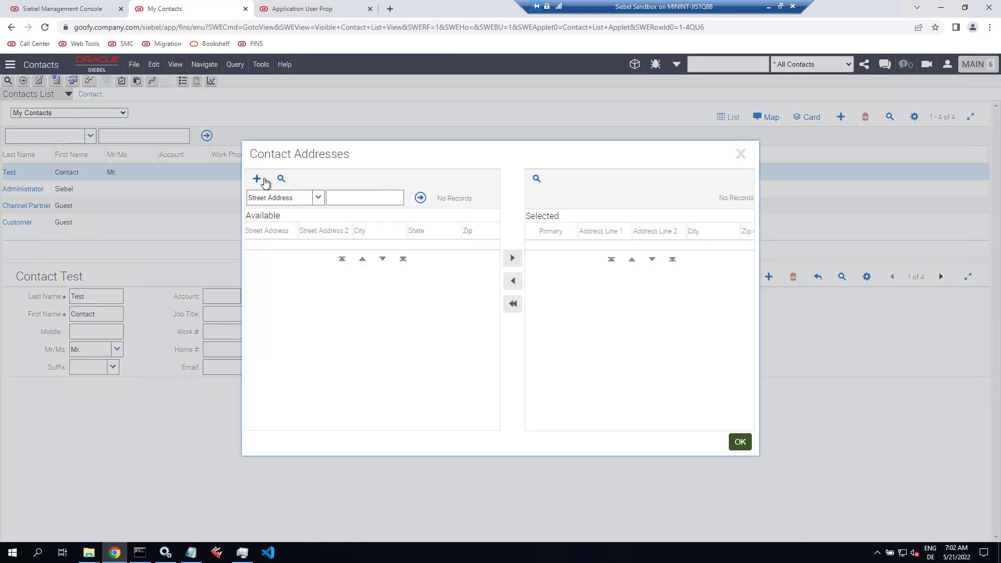
{"action": "left_click", "coordinate": [257, 179]}
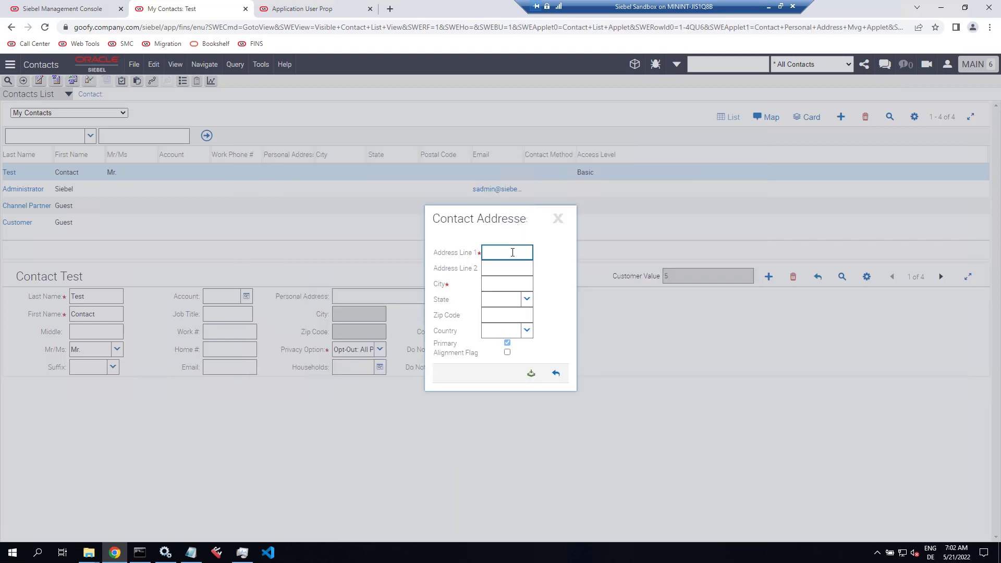
{"action": "key", "text": "Tab"}
{"action": "key", "text": "Tab"}
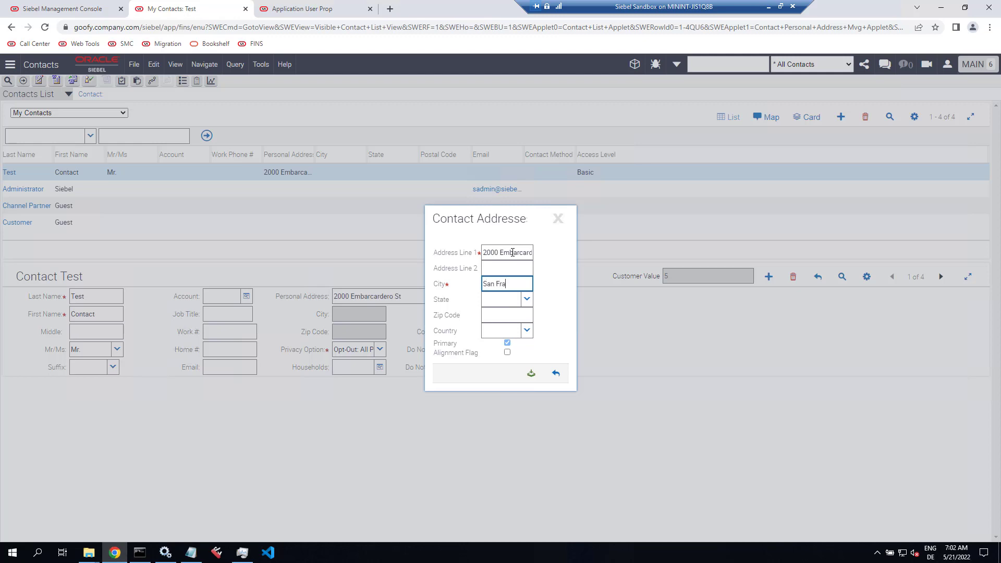
{"action": "key", "text": "Tab"}
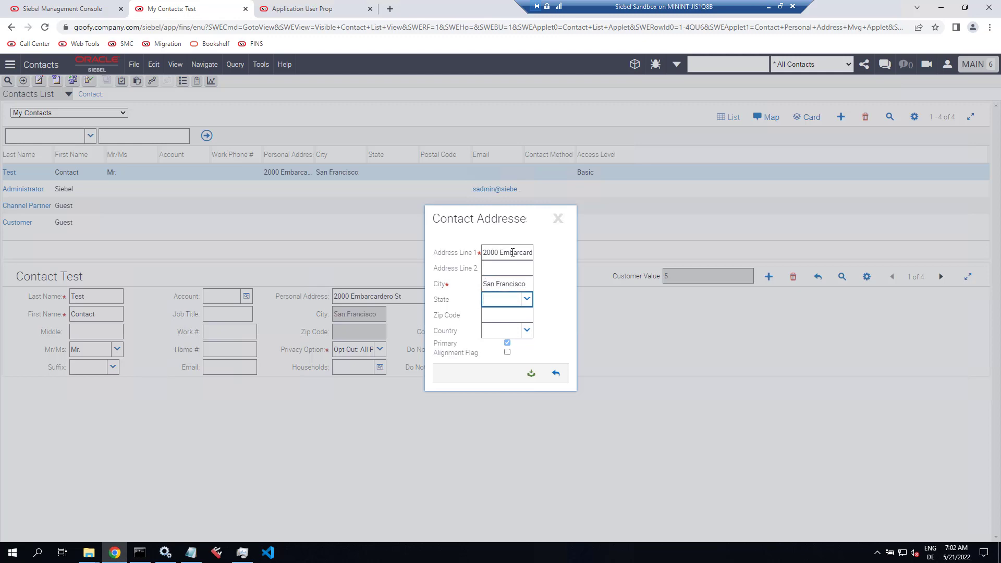
{"action": "type", "text": "C"}
{"action": "key", "text": "Tab"}
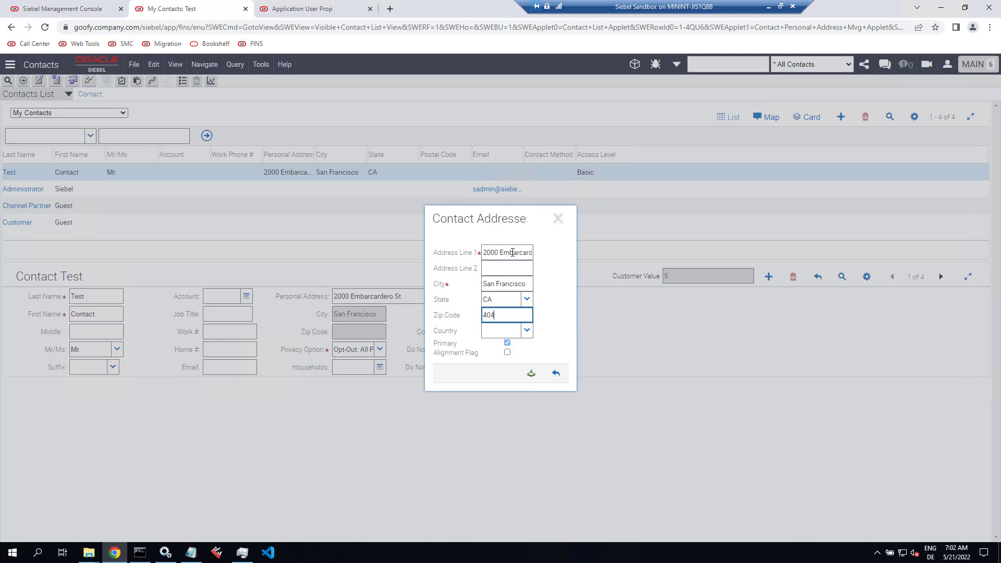
Step: Enter zip 40400 and country USA, then save and confirm the address
{"action": "type", "text": "40400"}
{"action": "key", "text": "Tab"}
{"action": "type", "text": "Un"}
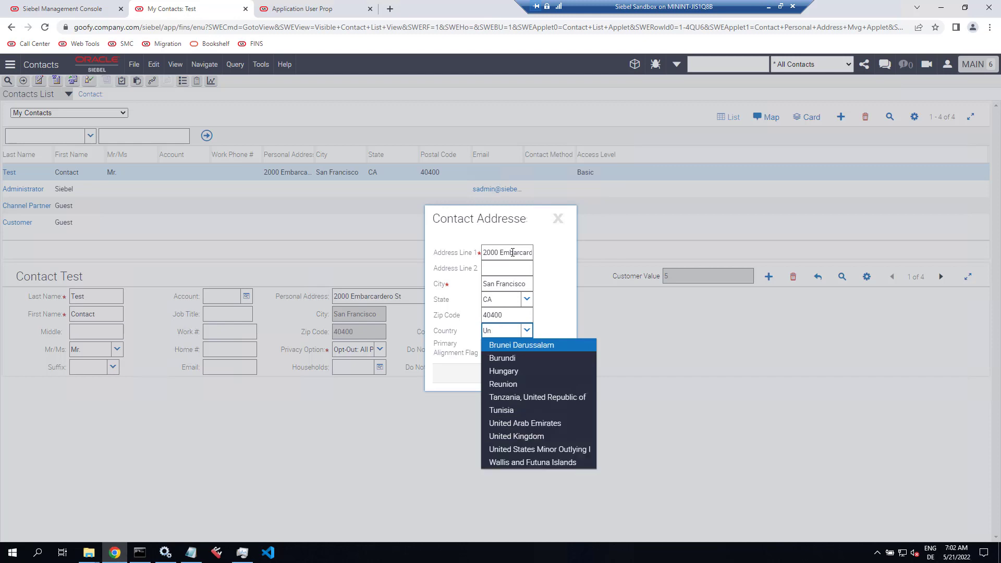
{"action": "key", "text": "BackSpace"}
{"action": "type", "text": "SA"}
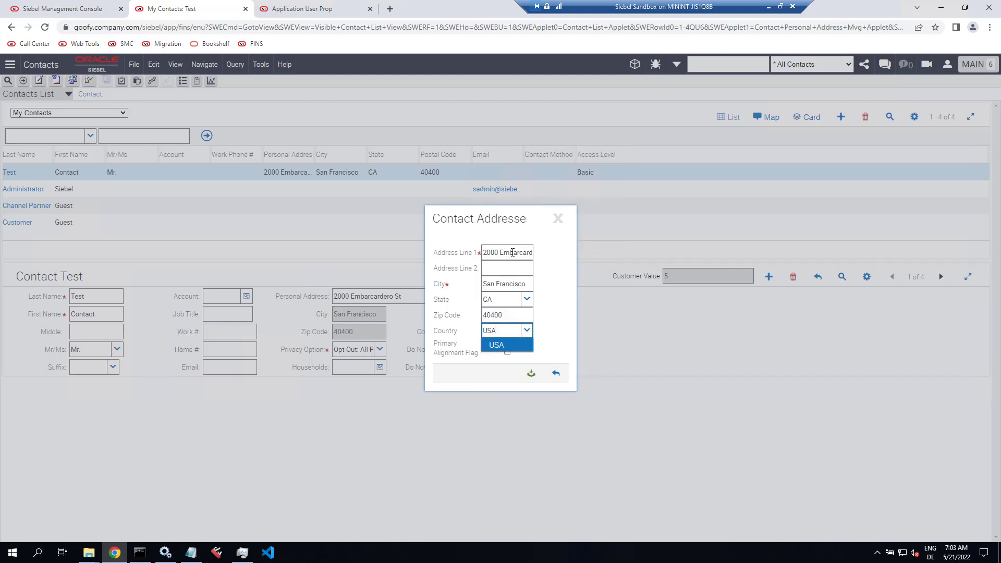
{"action": "key", "text": "Return"}
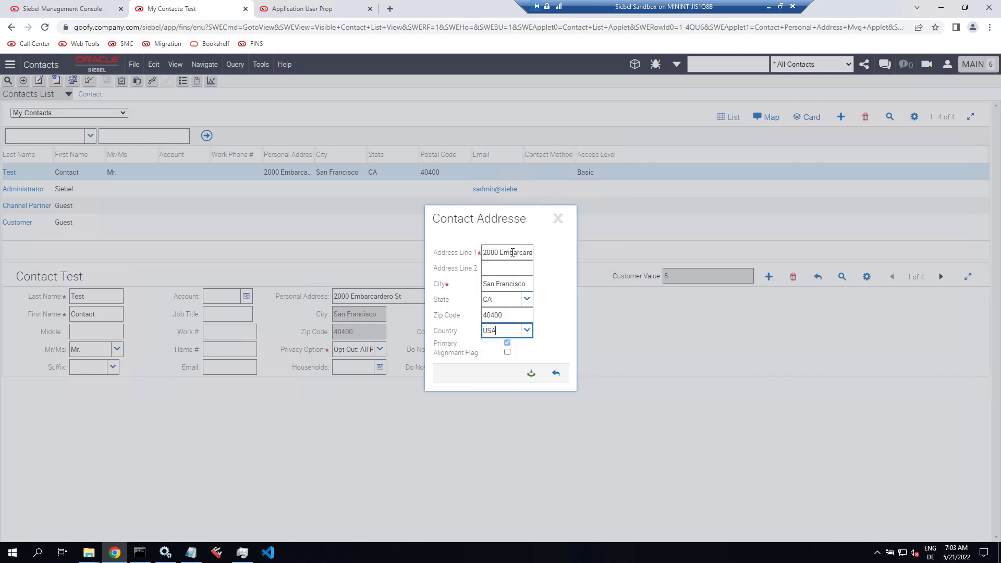
{"action": "left_click", "coordinate": [532, 375]}
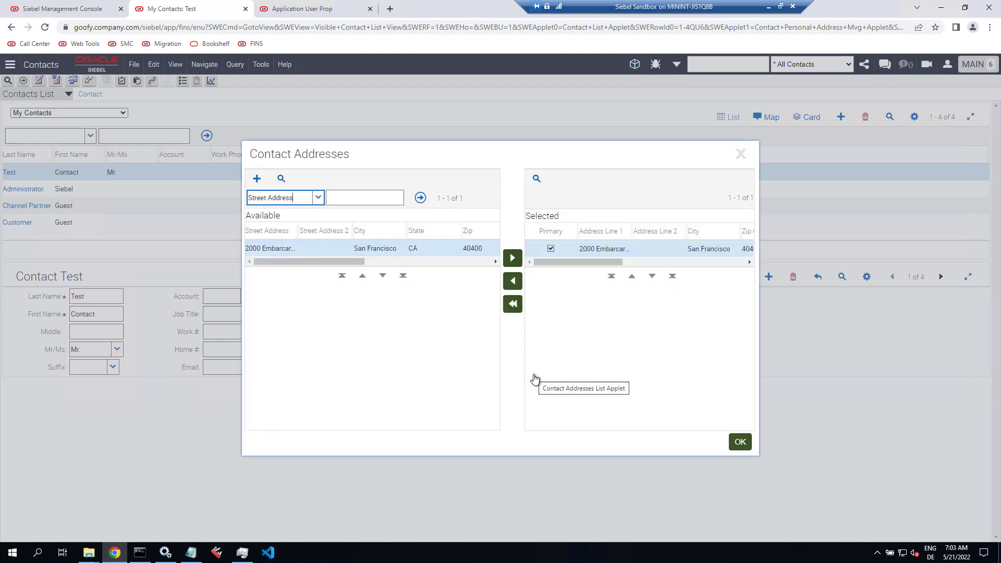
{"action": "left_click", "coordinate": [740, 442]}
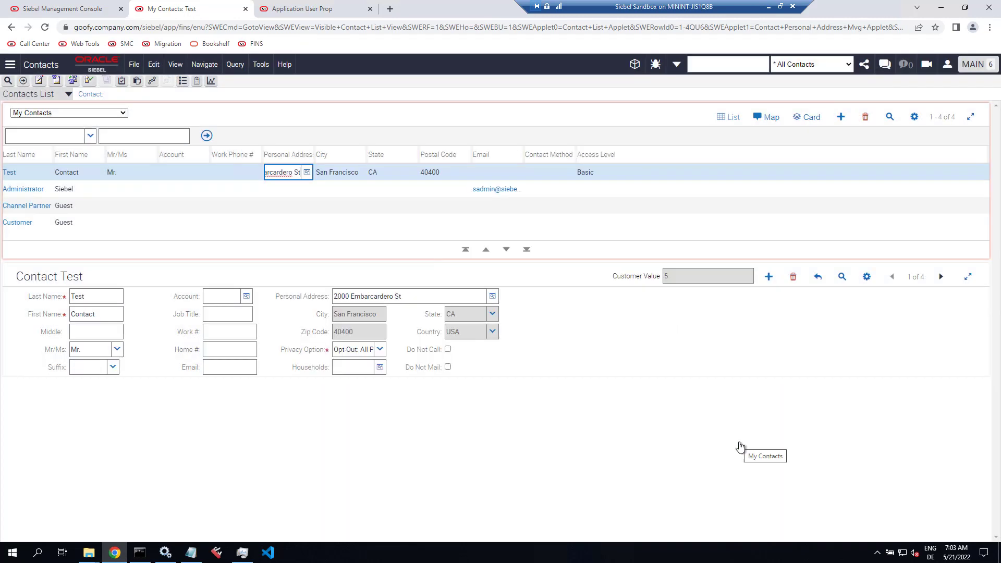
Step: Open the Mr. Contact Test record and switch it to the Dashboard view
{"action": "left_click", "coordinate": [9, 175]}
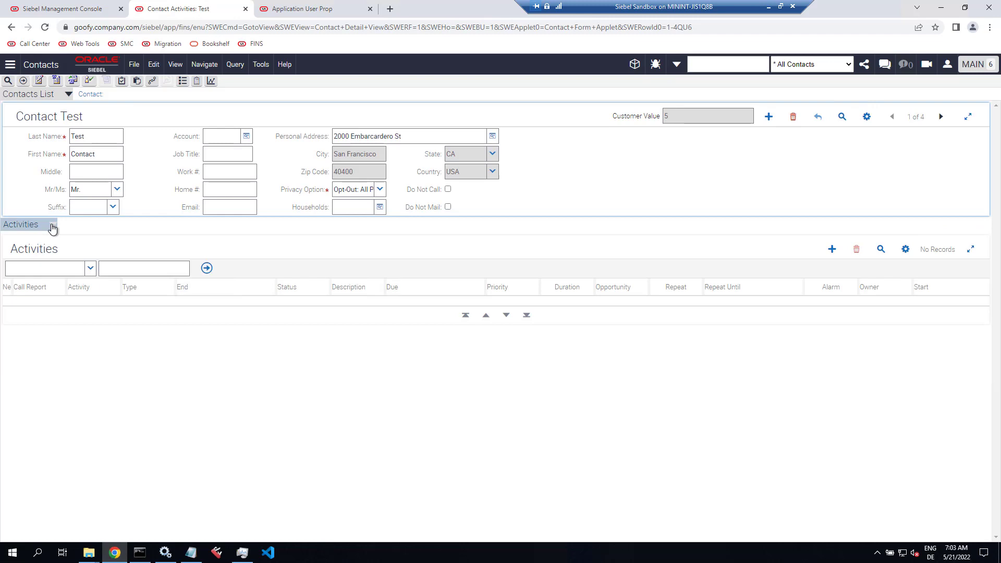
{"action": "left_click", "coordinate": [52, 225]}
{"action": "left_click_drag", "start_coordinate": [118, 337], "coordinate": [126, 523]}
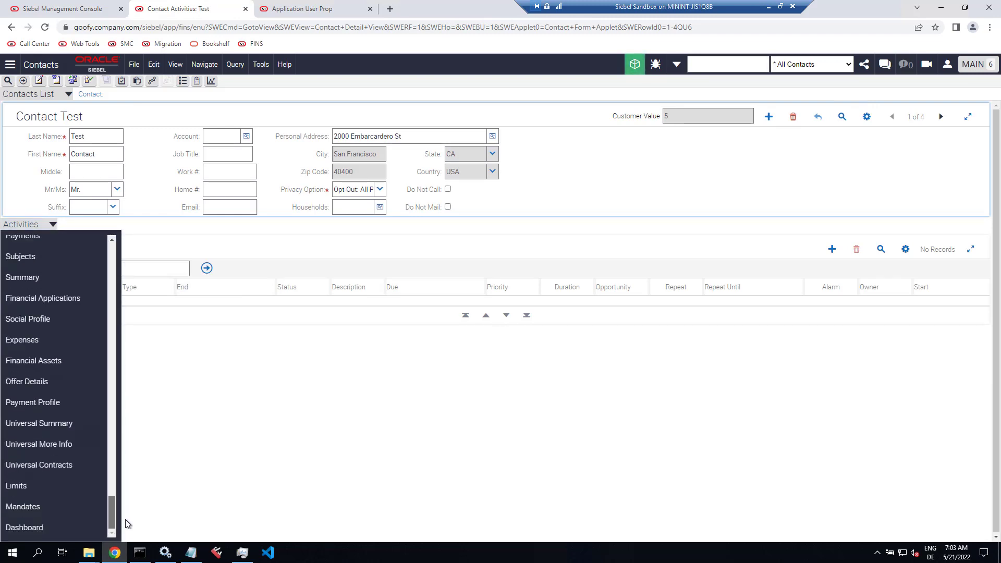
{"action": "left_click", "coordinate": [24, 528]}
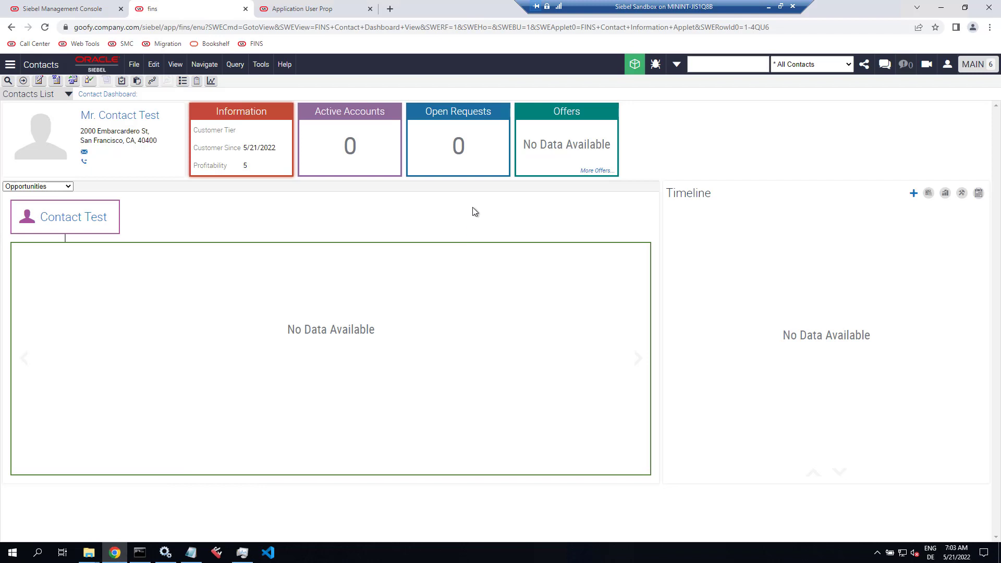
Step: Add service requests 'Add moar data', 'Explore dashboards' and 'Learn Siebel', then return to the Contact Dashboard
{"action": "left_click", "coordinate": [459, 149]}
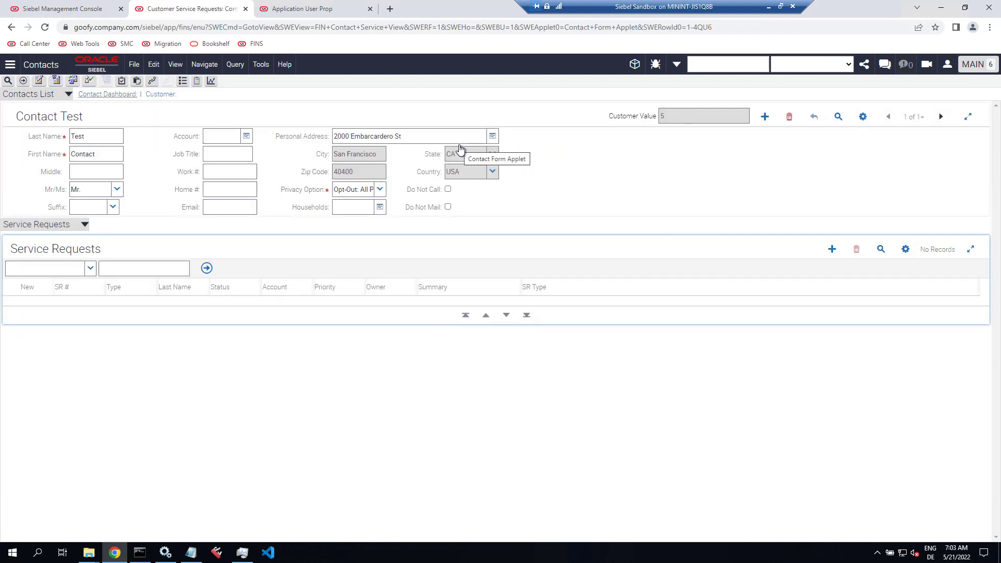
{"action": "left_click", "coordinate": [831, 250]}
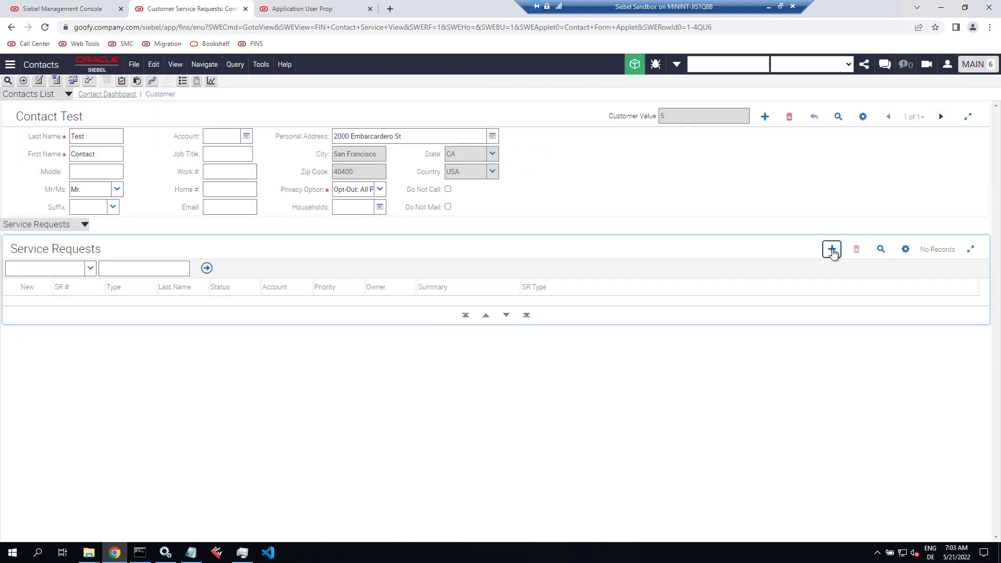
{"action": "left_click", "coordinate": [460, 309]}
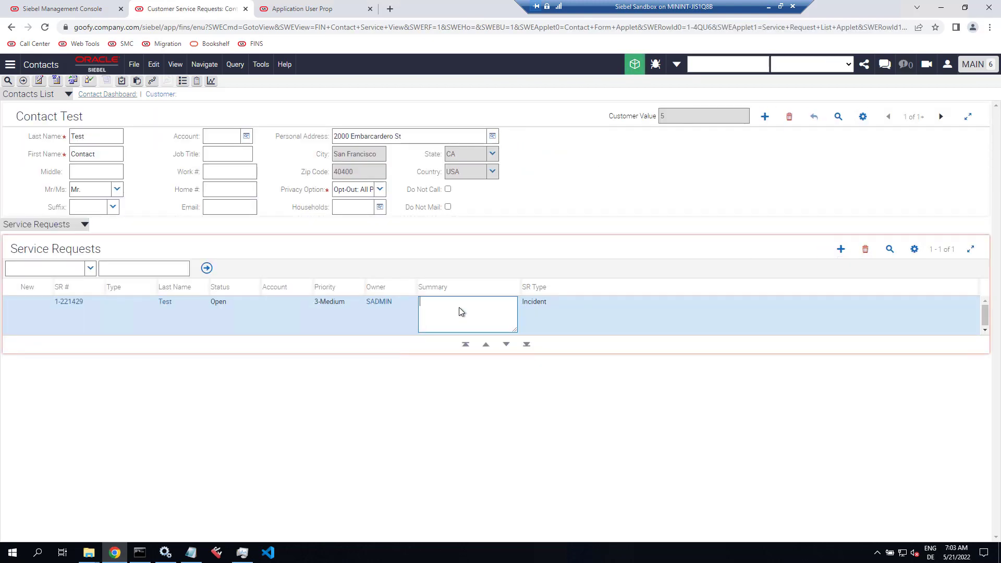
{"action": "type", "text": "Add moar data"}
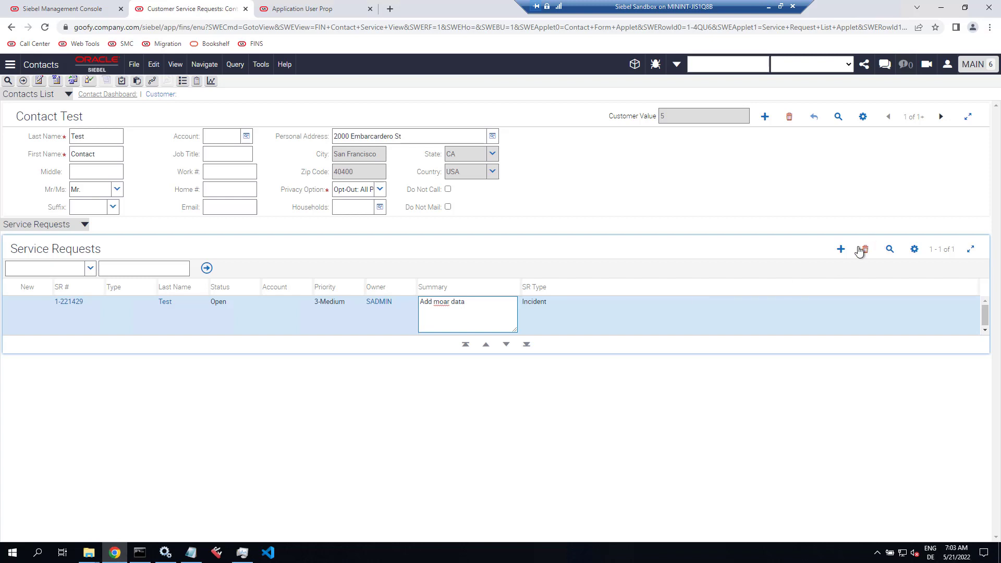
{"action": "left_click", "coordinate": [840, 249]}
{"action": "left_click", "coordinate": [474, 308]}
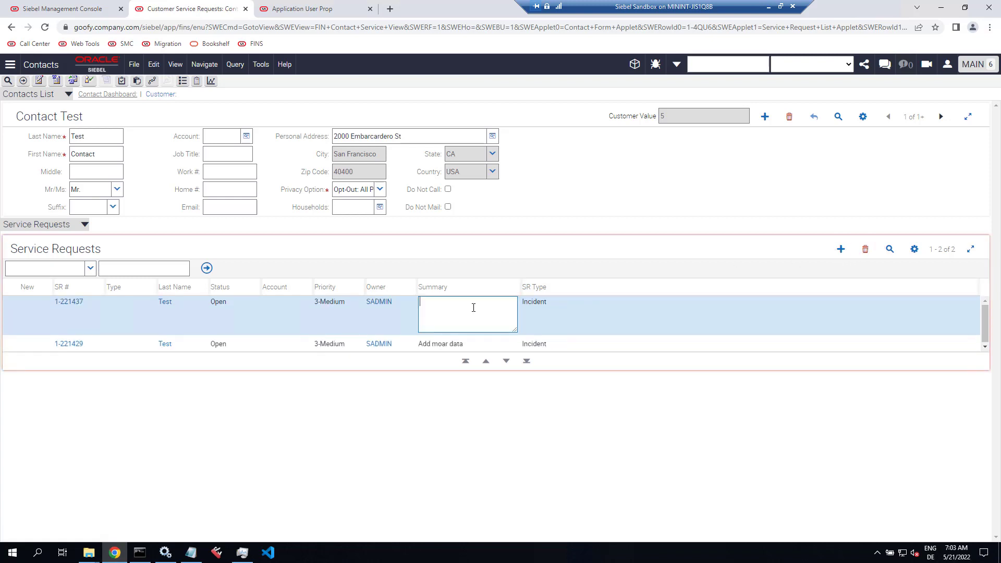
{"action": "type", "text": "Explore dashboards"}
{"action": "left_click", "coordinate": [840, 249]}
{"action": "left_click", "coordinate": [463, 304]}
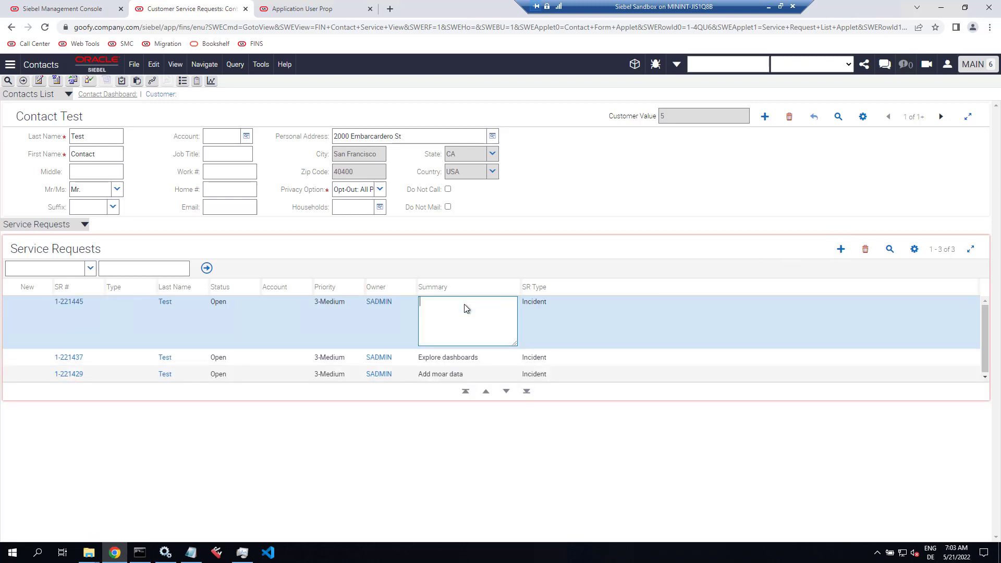
{"action": "type", "text": "Learn Siebel"}
{"action": "left_click", "coordinate": [94, 96]}
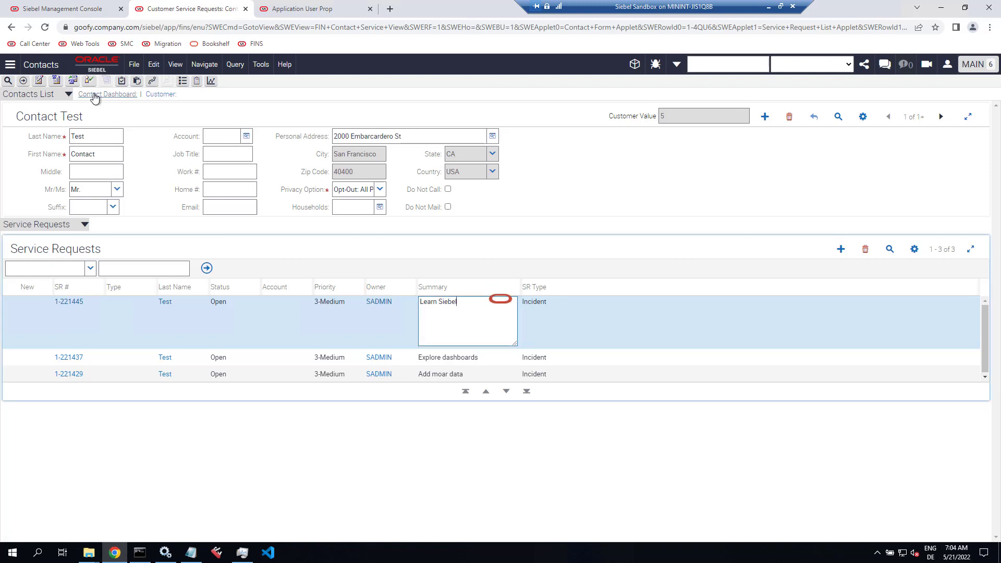
{"action": "left_click", "coordinate": [94, 95]}
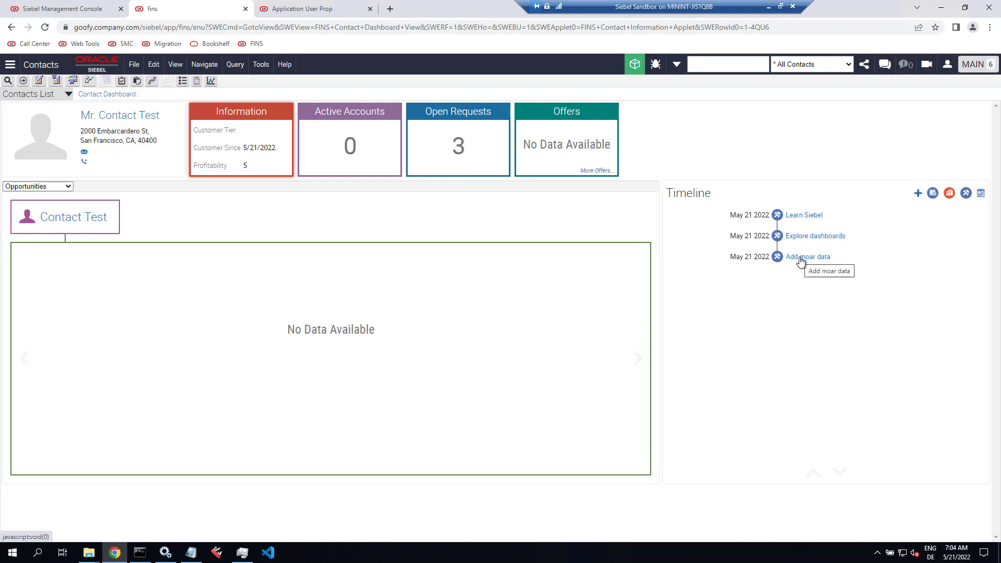
Step: Add a Birthday Call activity with a description to the timeline, then toggle the activities filter
{"action": "left_click", "coordinate": [918, 194]}
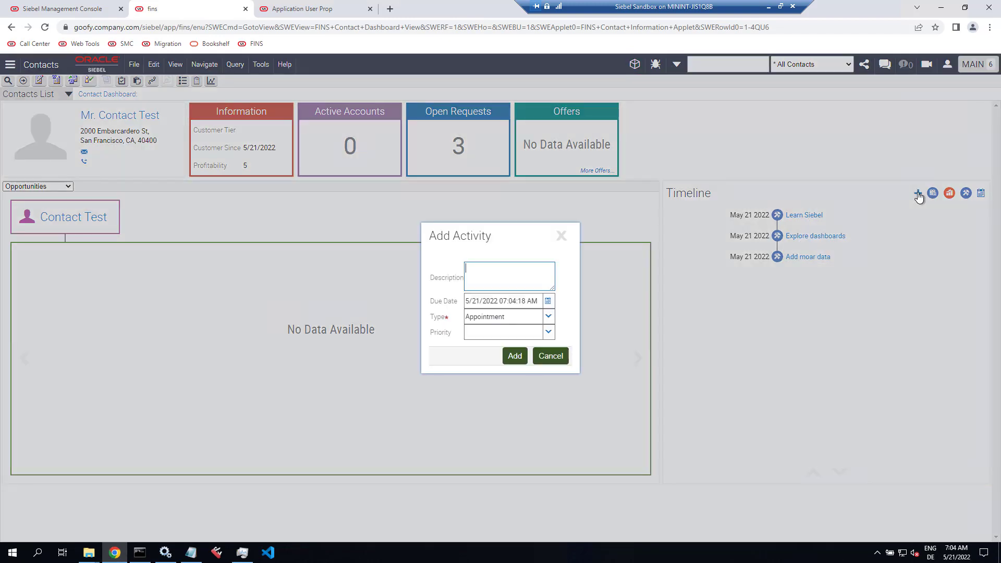
{"action": "left_click", "coordinate": [548, 316]}
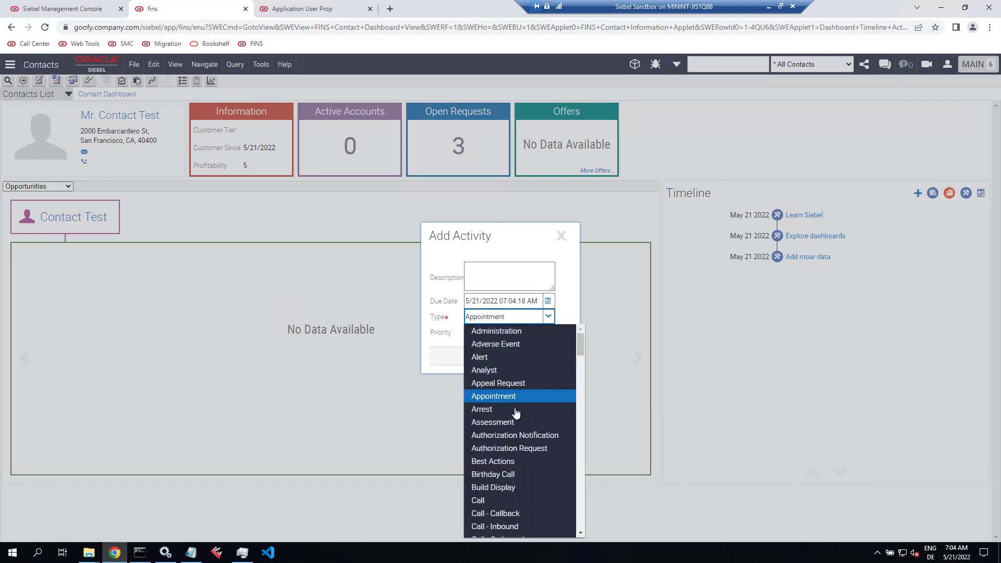
{"action": "left_click", "coordinate": [517, 475]}
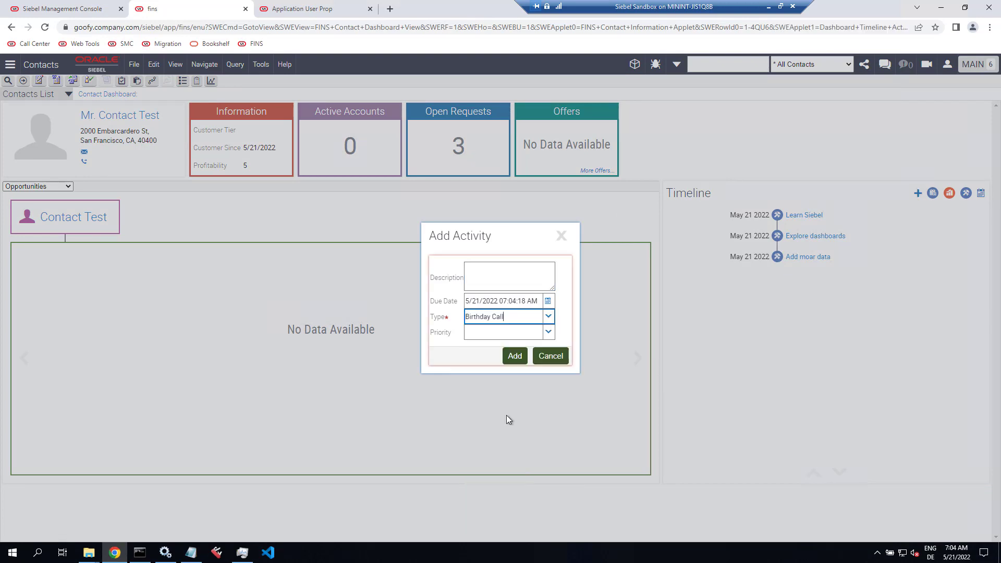
{"action": "left_click", "coordinate": [498, 277]}
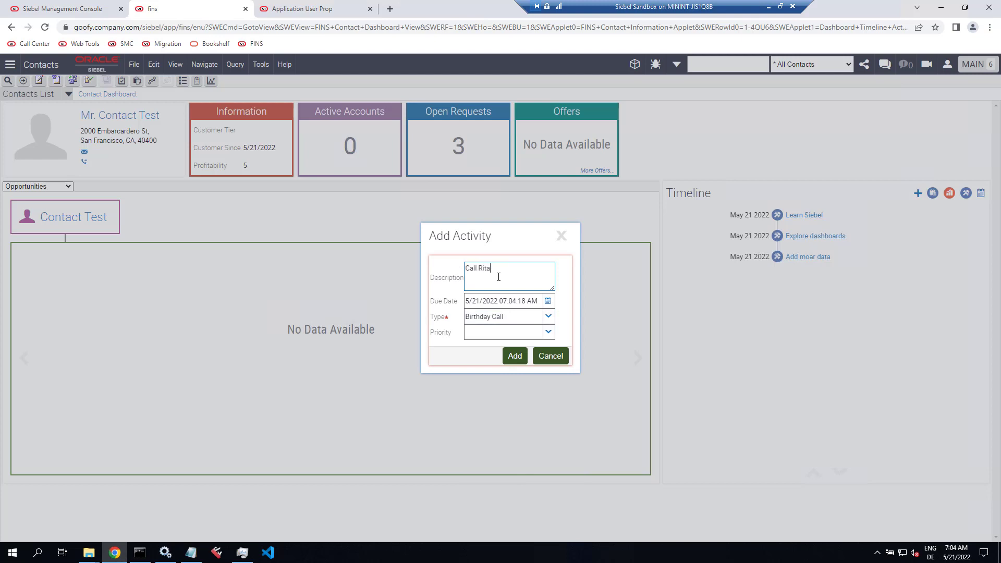
{"action": "left_click", "coordinate": [517, 358]}
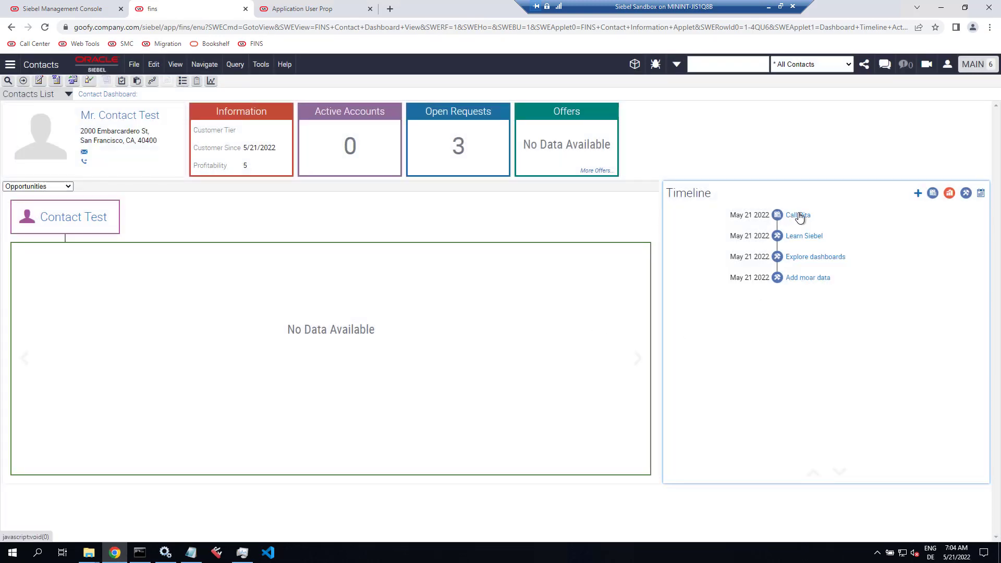
{"action": "left_click", "coordinate": [933, 194]}
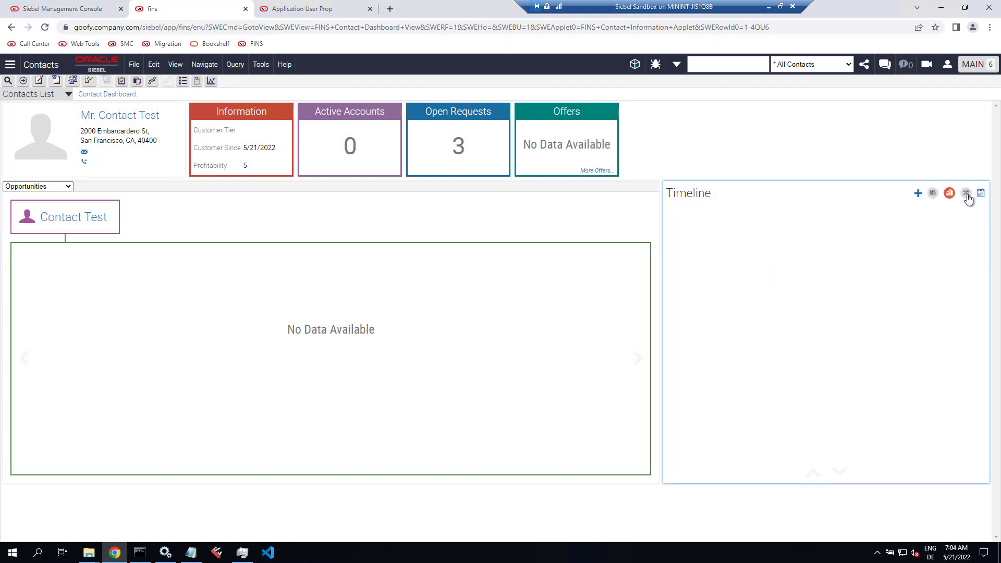
Step: Show timeline activities again, then extract DISA_22_5.zip with 7-Zip into a DISA_22_5 folder
{"action": "left_click", "coordinate": [933, 194]}
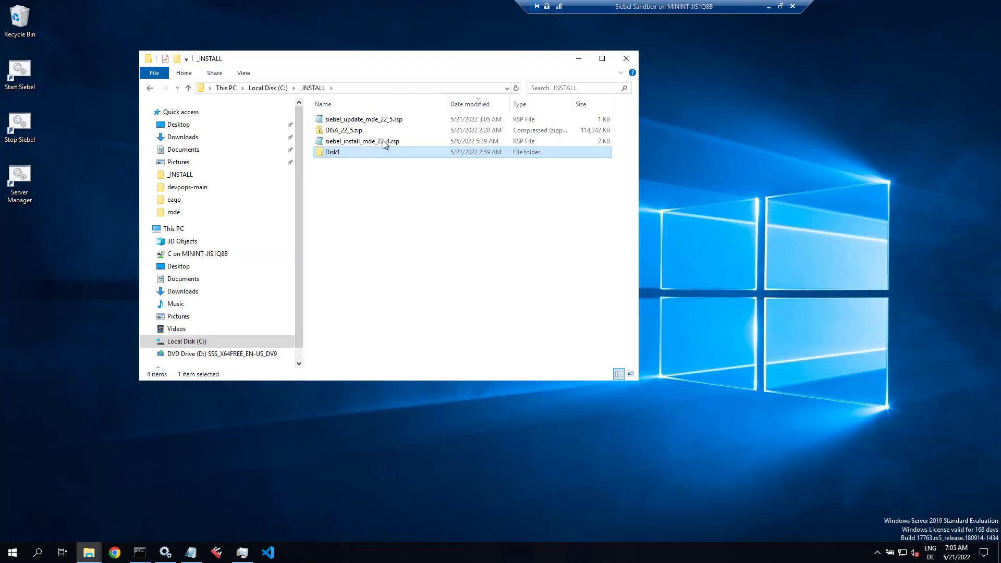
{"action": "right_click", "coordinate": [344, 134]}
{"action": "mouse_move", "coordinate": [385, 189]}
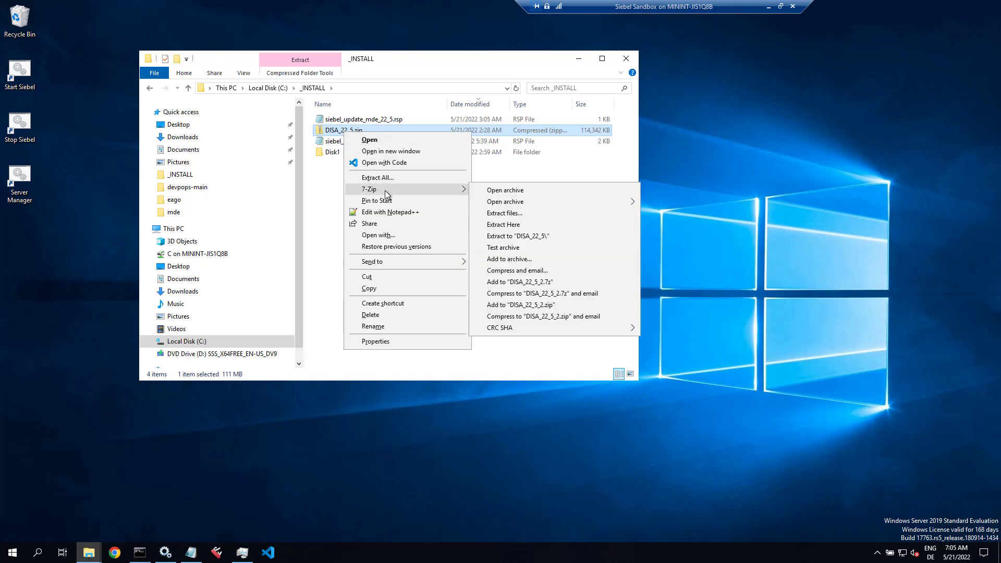
{"action": "left_click", "coordinate": [511, 235]}
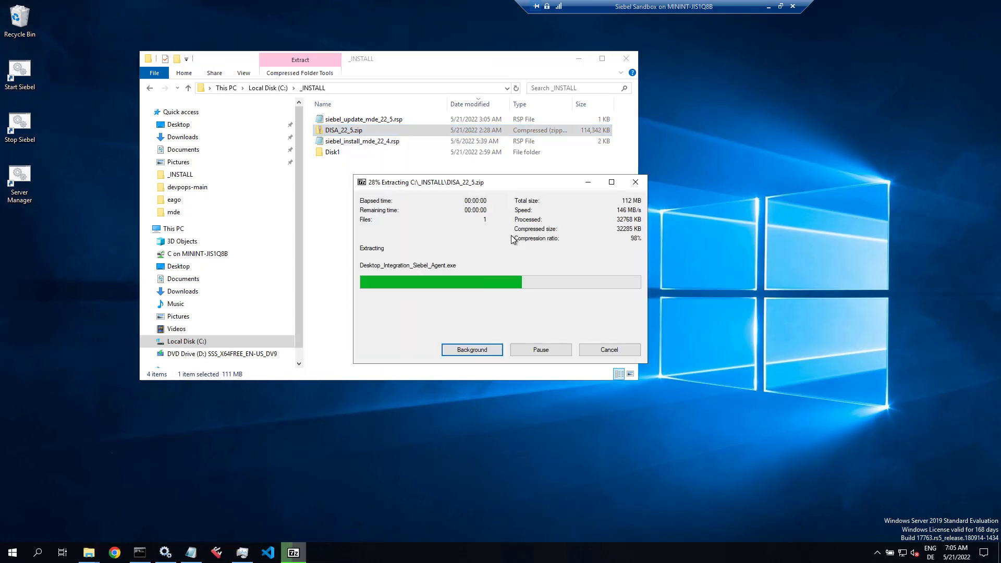
{"action": "left_click", "coordinate": [877, 553]}
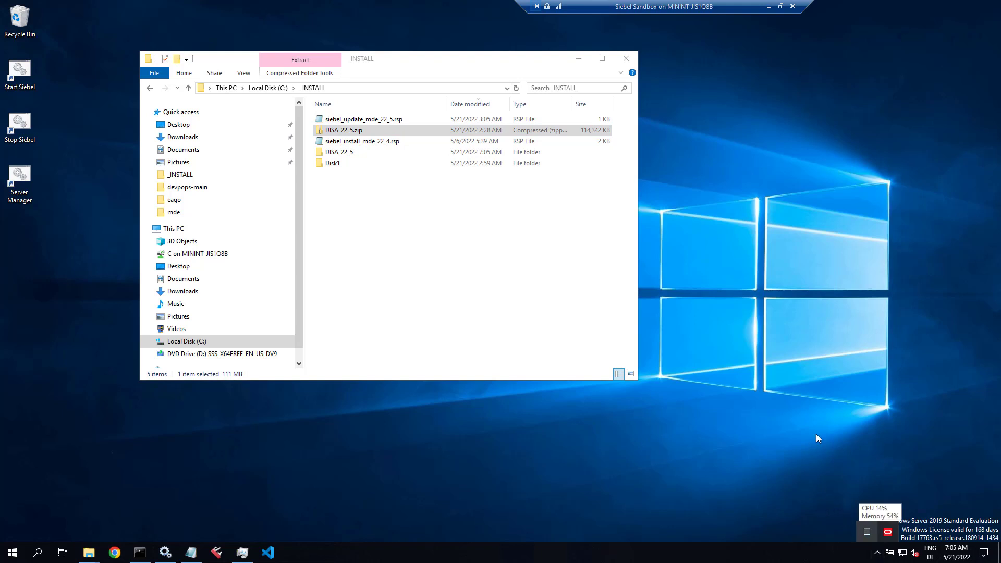
Step: Quit the running DISA 22.4 agent and launch Desktop_Integration_Siebel_Agent.exe from the DISA_22_5 folder
{"action": "right_click", "coordinate": [888, 532]}
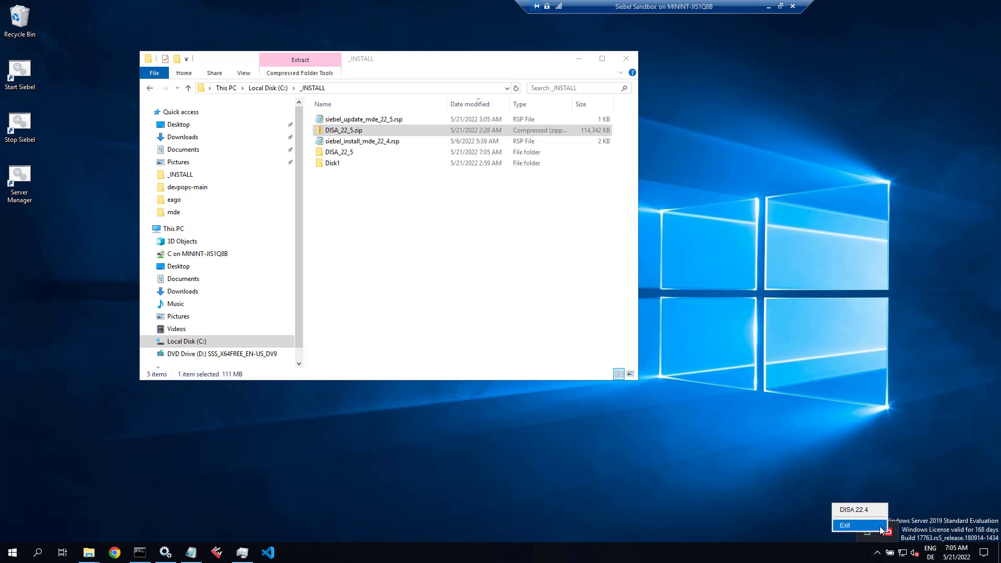
{"action": "left_click", "coordinate": [845, 525]}
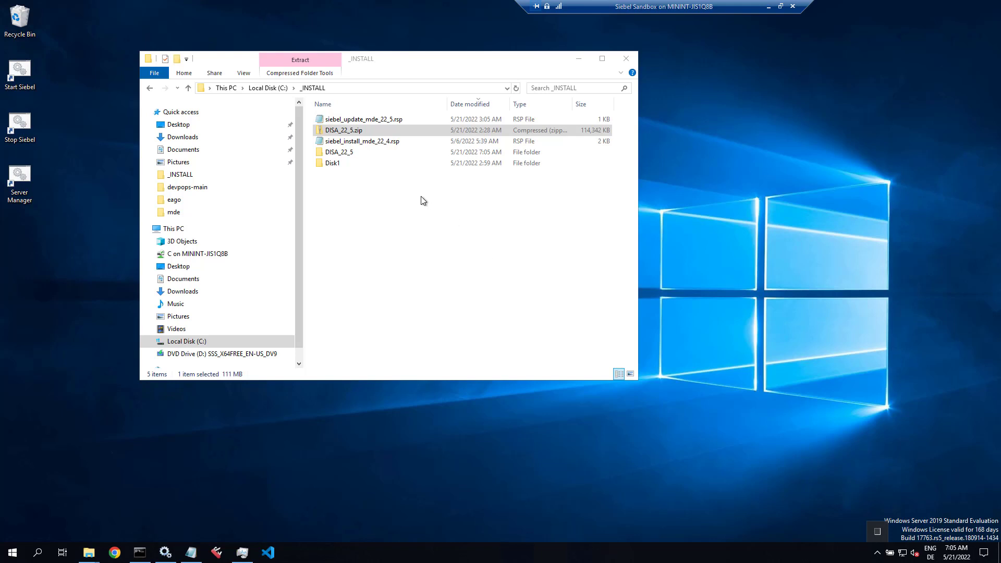
{"action": "double_click", "coordinate": [345, 153]}
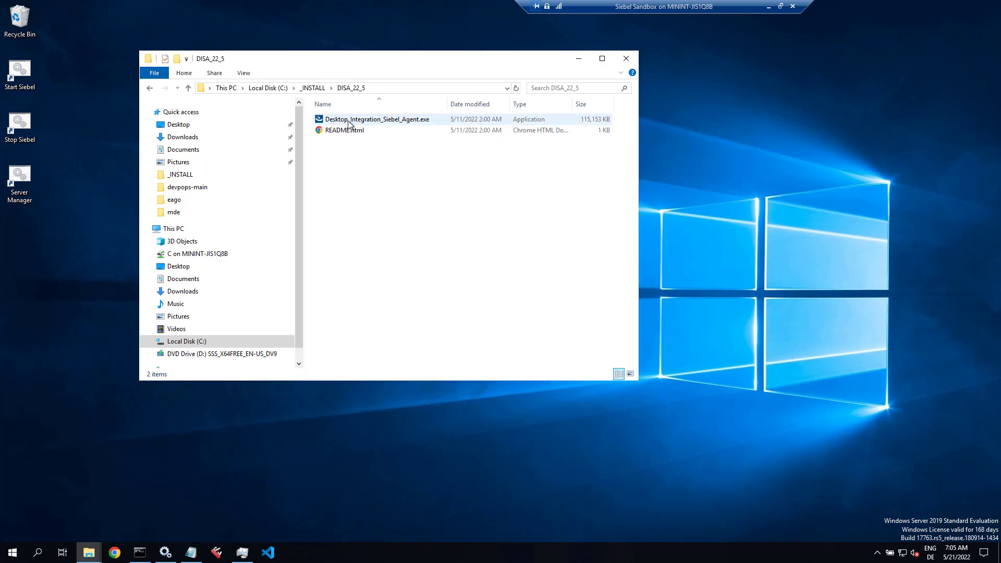
{"action": "double_click", "coordinate": [355, 120]}
{"action": "left_click", "coordinate": [579, 62]}
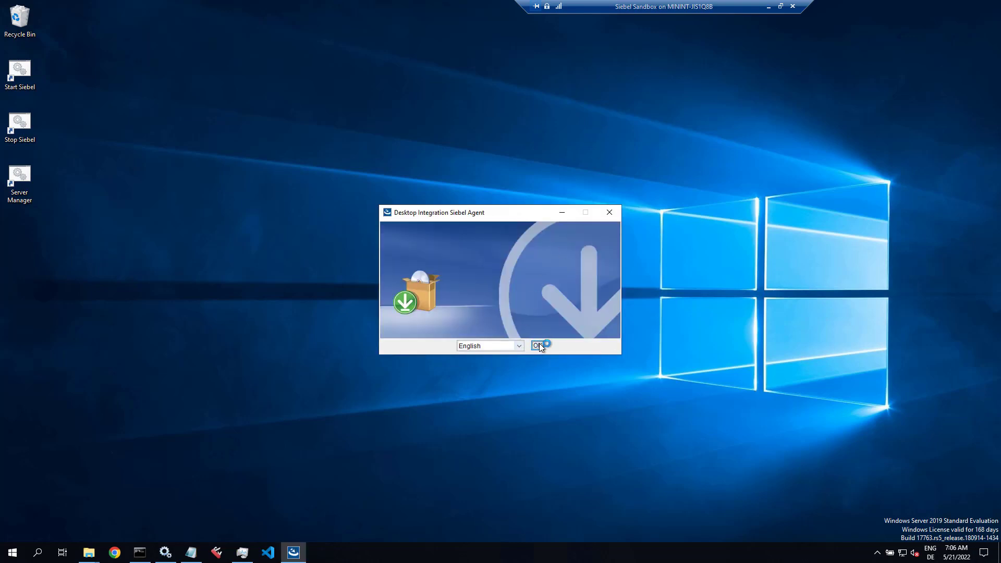
Step: Install DISA in English, upgrading the 22.4.0.0 instance in C:\DISA with the default shortcut folder
{"action": "left_click", "coordinate": [537, 345]}
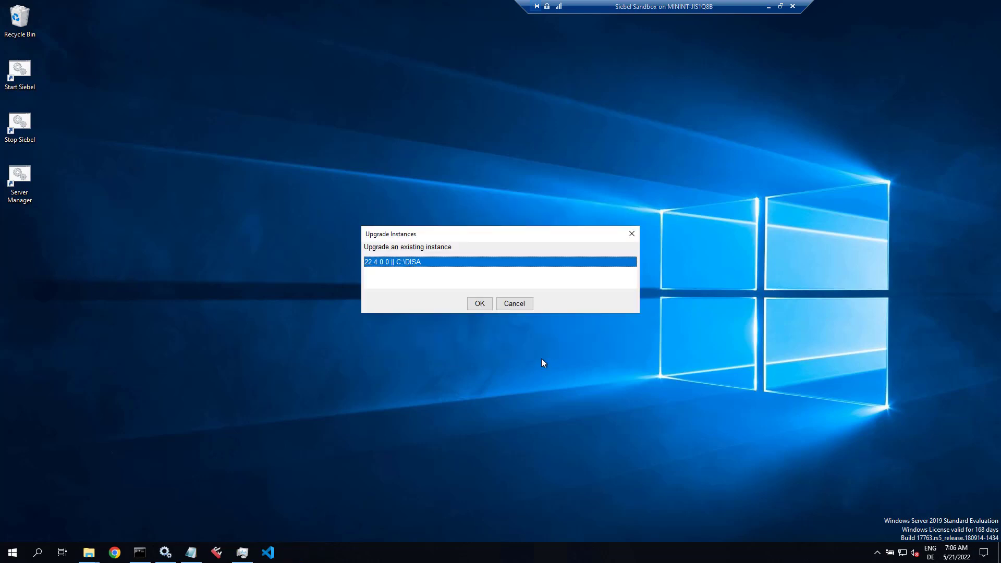
{"action": "left_click", "coordinate": [480, 303]}
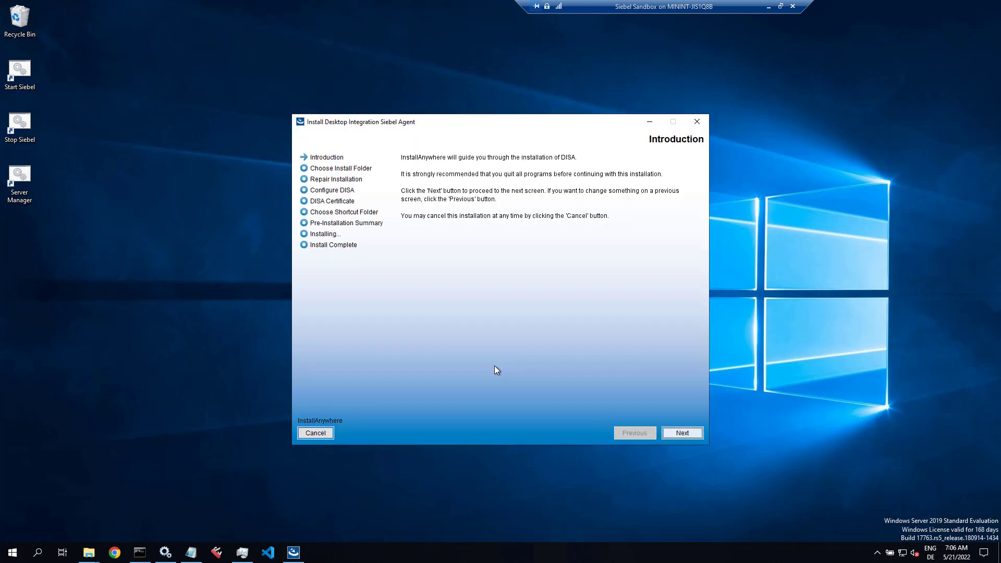
{"action": "left_click", "coordinate": [682, 434]}
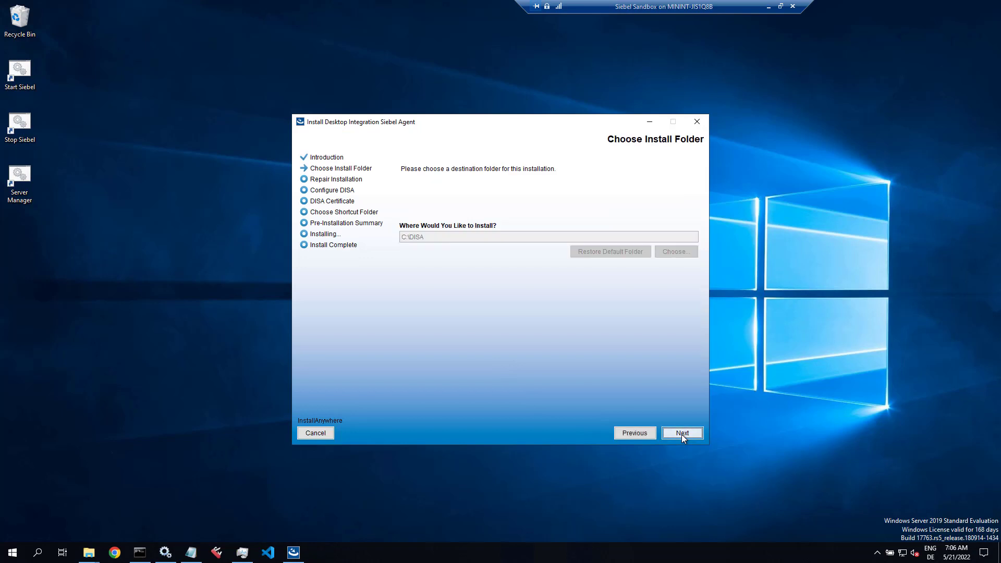
{"action": "left_click", "coordinate": [681, 435]}
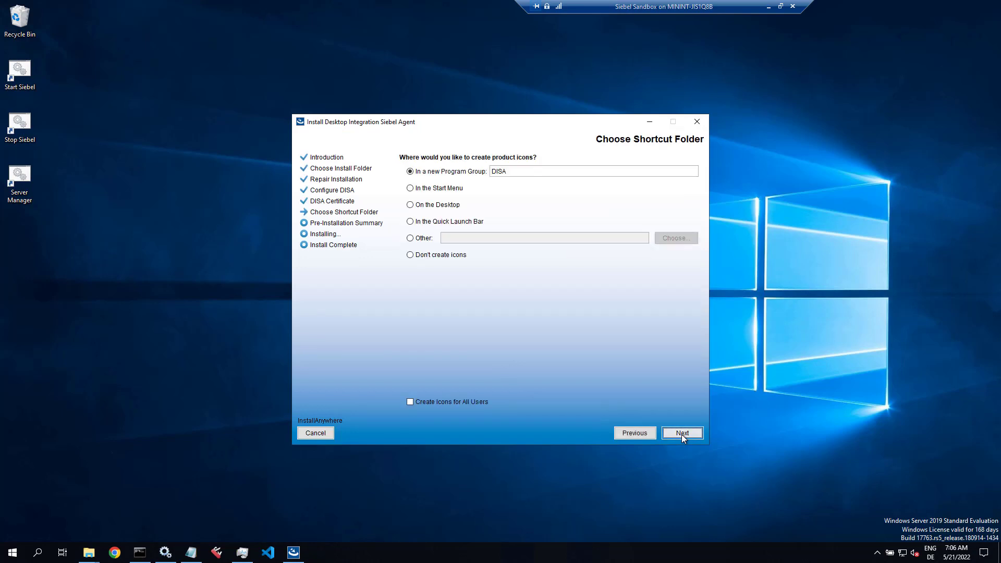
{"action": "left_click", "coordinate": [681, 434]}
{"action": "left_click", "coordinate": [680, 434]}
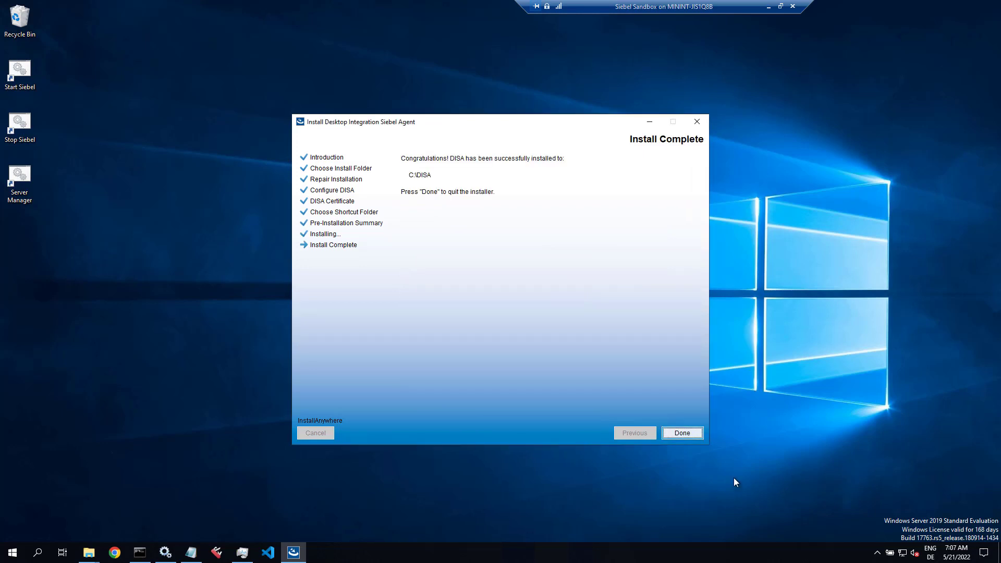
{"action": "left_click", "coordinate": [680, 434]}
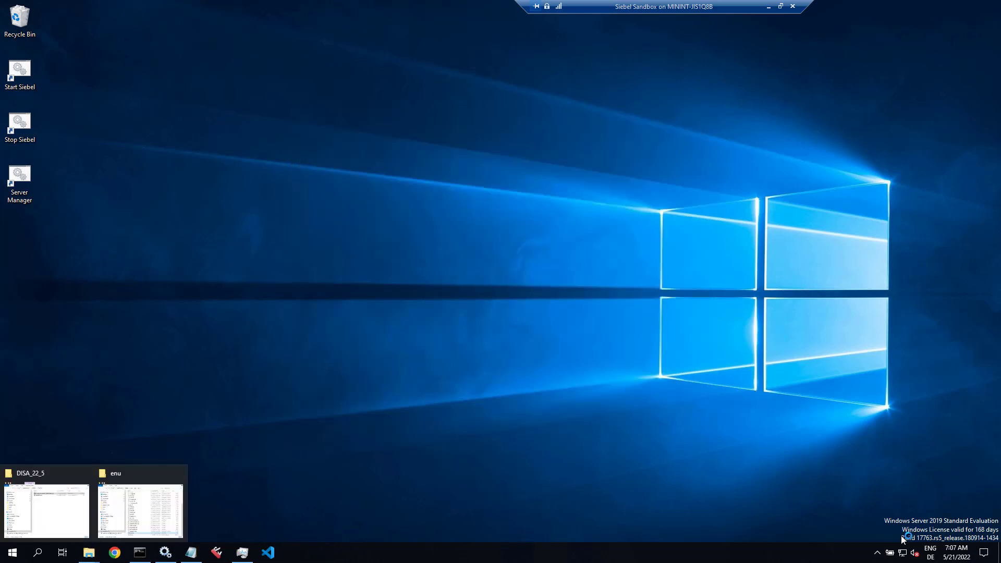
Step: Browse to C:\DISA\DesktopIntSiebelAgent\plugins\SiebelTestAutomation in File Explorer
{"action": "left_click", "coordinate": [878, 554]}
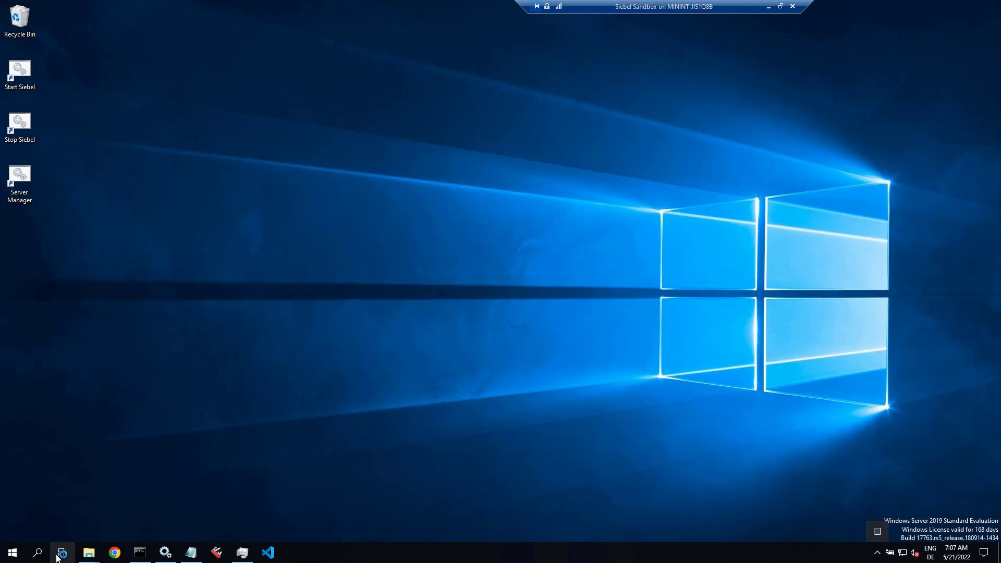
{"action": "left_click", "coordinate": [88, 552]}
{"action": "left_click", "coordinate": [148, 518]}
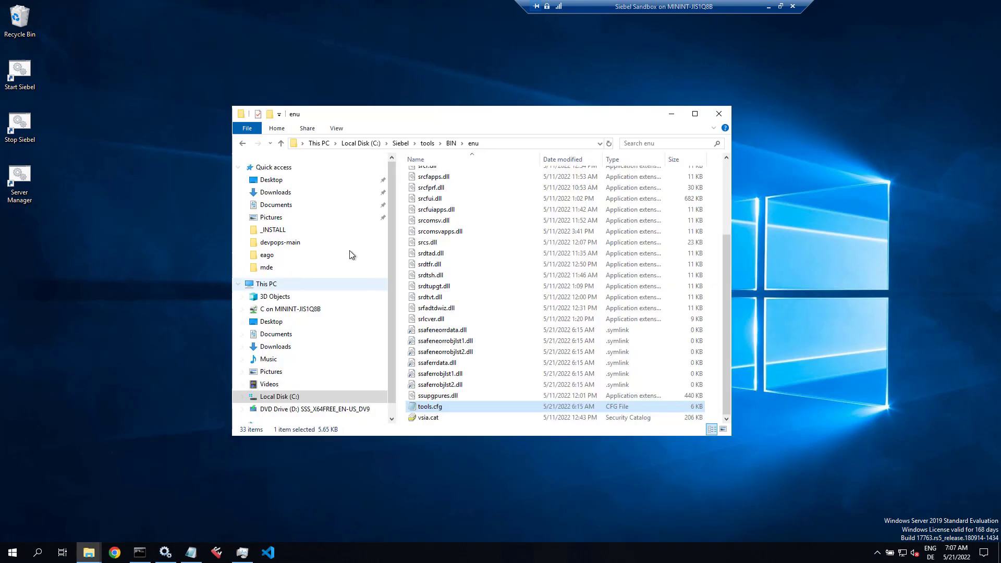
{"action": "left_click", "coordinate": [371, 145]}
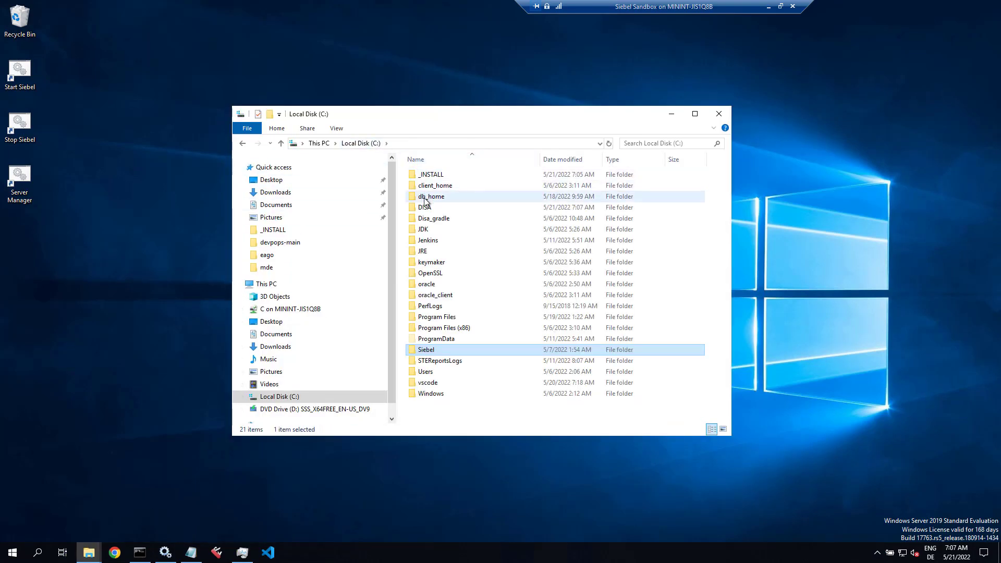
{"action": "double_click", "coordinate": [425, 208]}
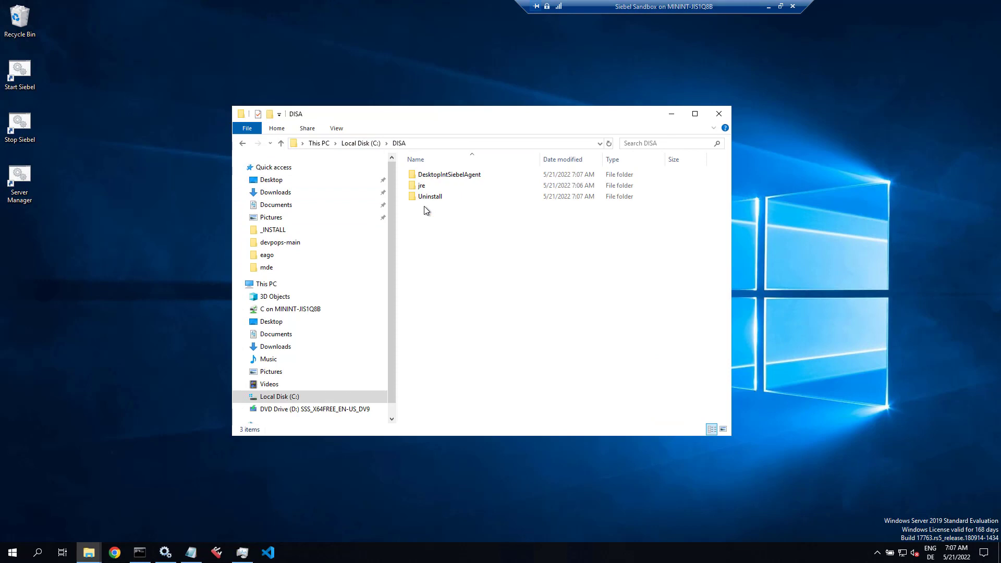
{"action": "double_click", "coordinate": [433, 176]}
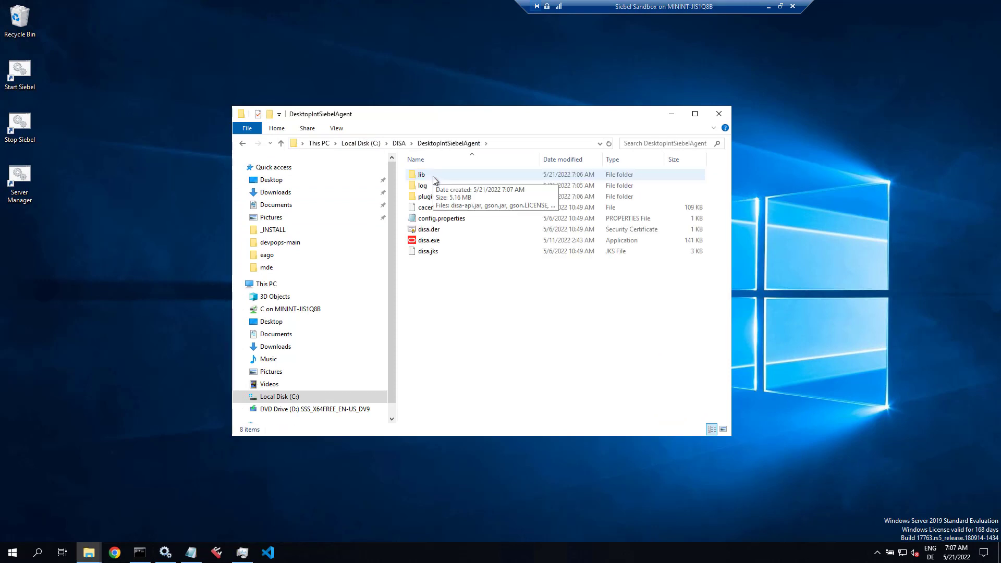
{"action": "left_click", "coordinate": [432, 198]}
{"action": "double_click", "coordinate": [432, 198]}
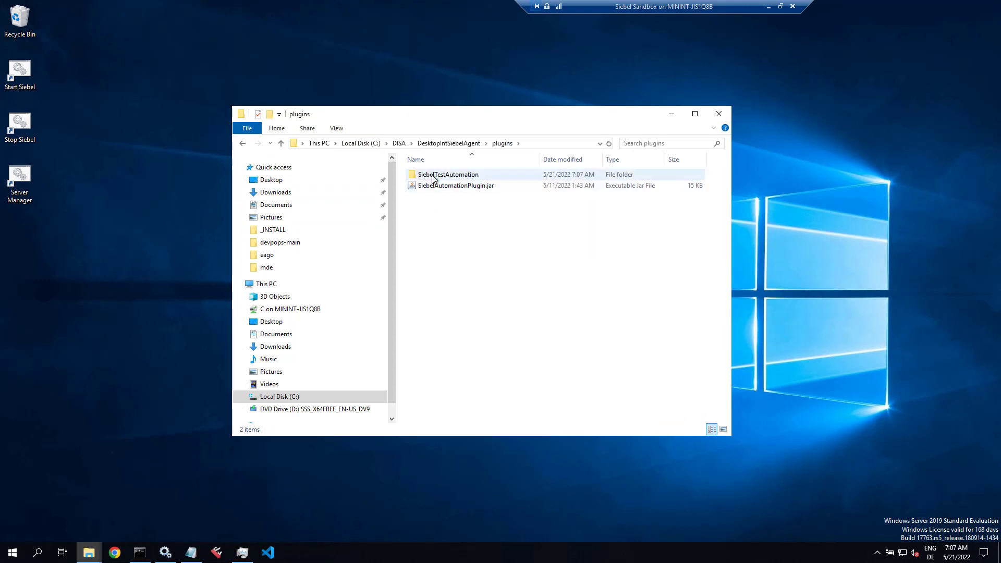
{"action": "double_click", "coordinate": [433, 175]}
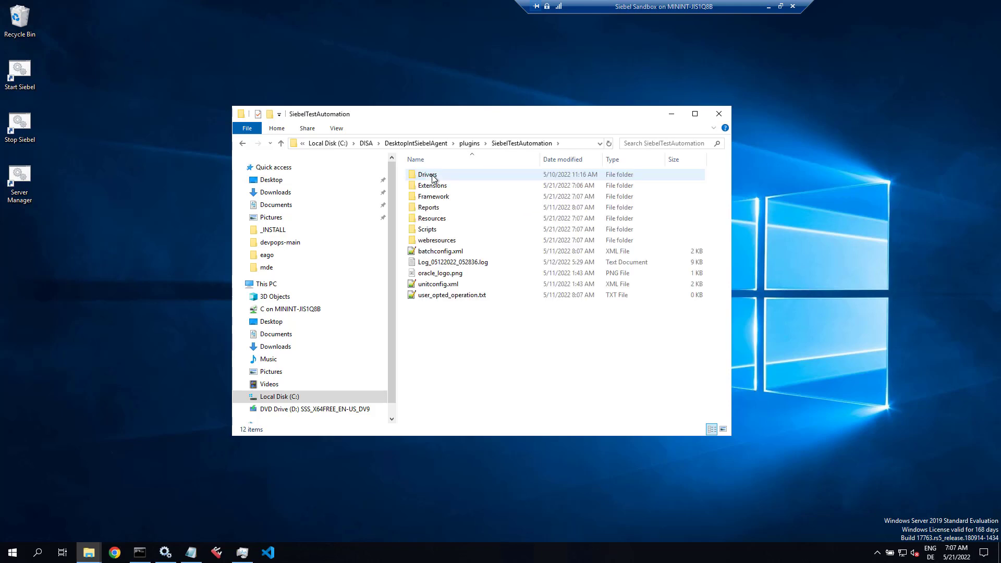
Step: Open unitconfig.xml in Notepad++, making Notepad++ the default app for .xml files
{"action": "left_click", "coordinate": [439, 284]}
{"action": "double_click", "coordinate": [439, 285]}
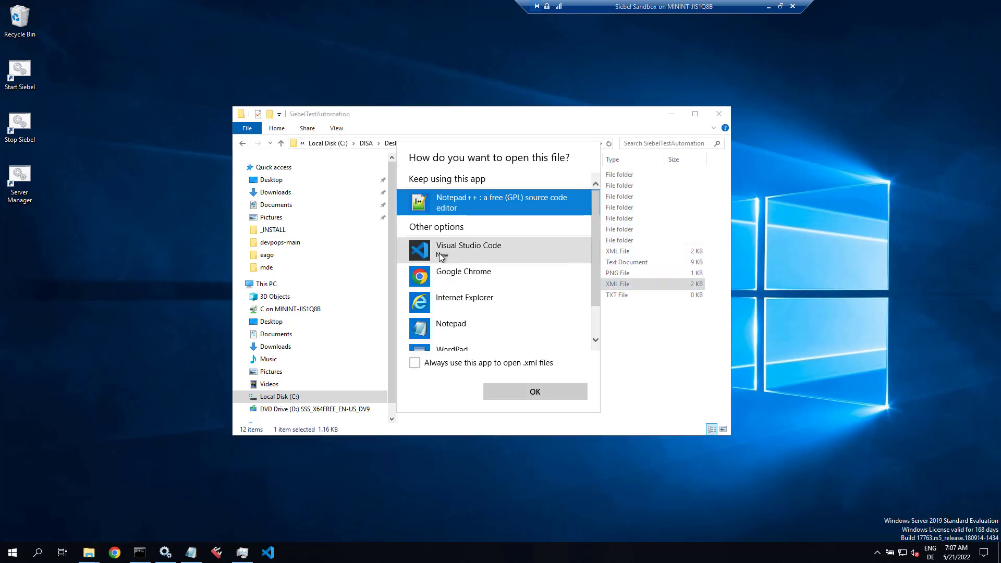
{"action": "left_click", "coordinate": [491, 365]}
{"action": "left_click", "coordinate": [498, 394]}
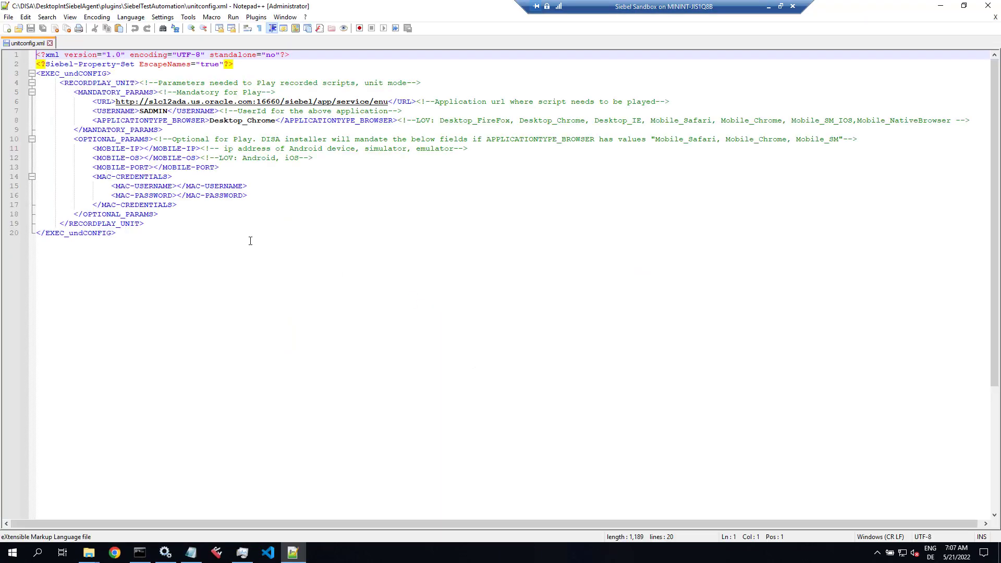
Step: Copy the Siebel Call Center URL up to /enu from the browser's address bar
{"action": "scroll", "coordinate": [251, 240], "scroll_direction": "up", "scroll_amount": 1, "text": "ctrl"}
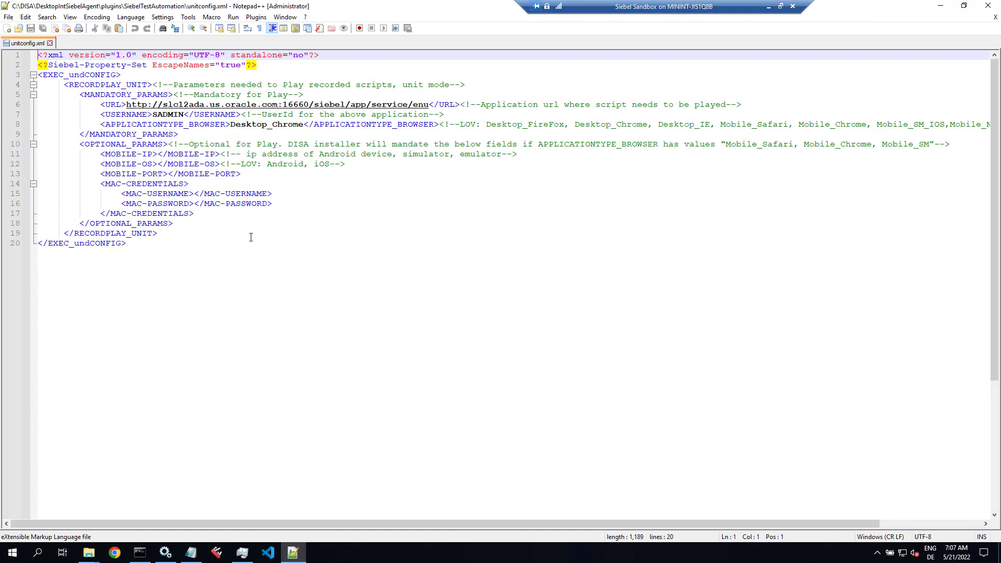
{"action": "left_click", "coordinate": [115, 552]}
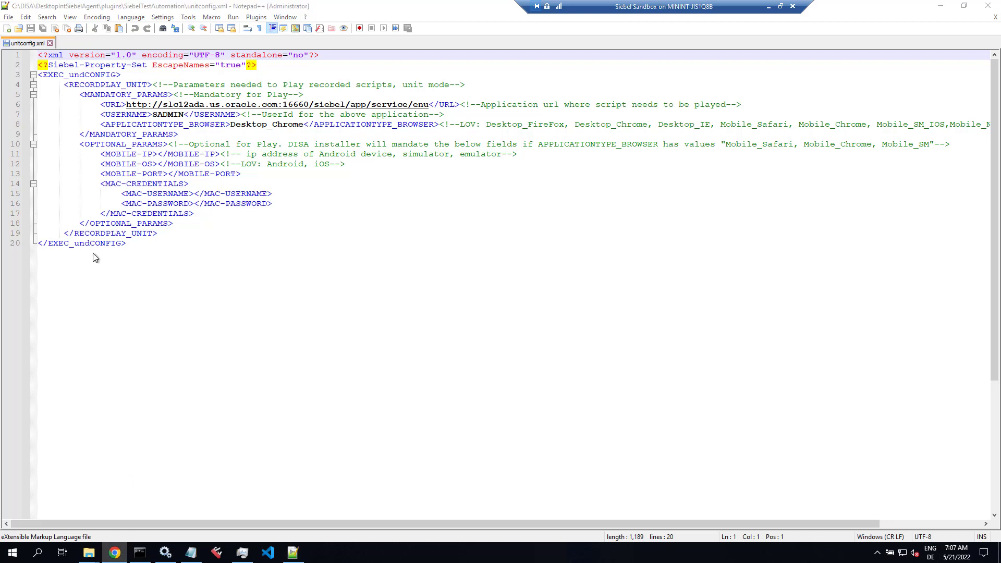
{"action": "left_click", "coordinate": [34, 44]}
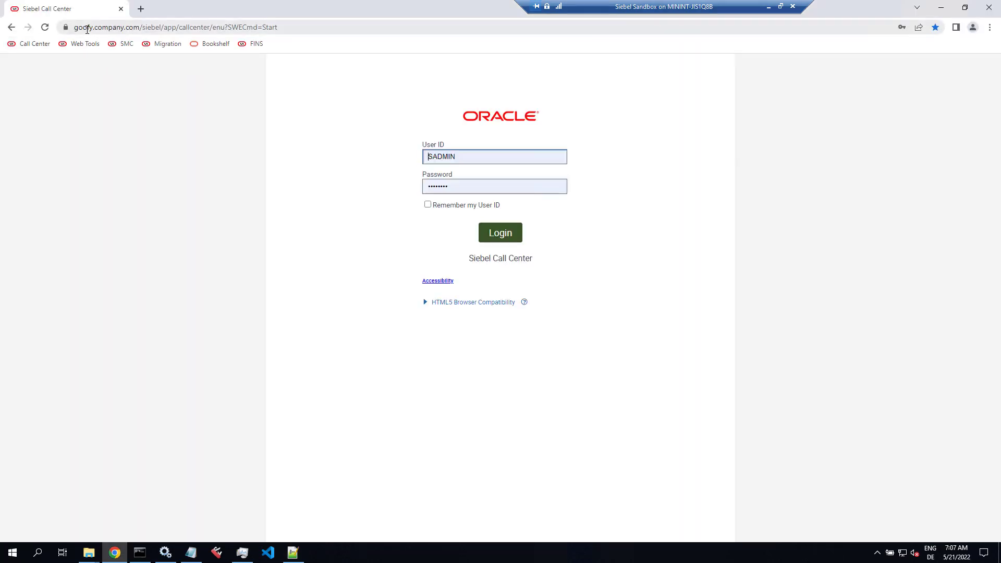
{"action": "left_click", "coordinate": [87, 29]}
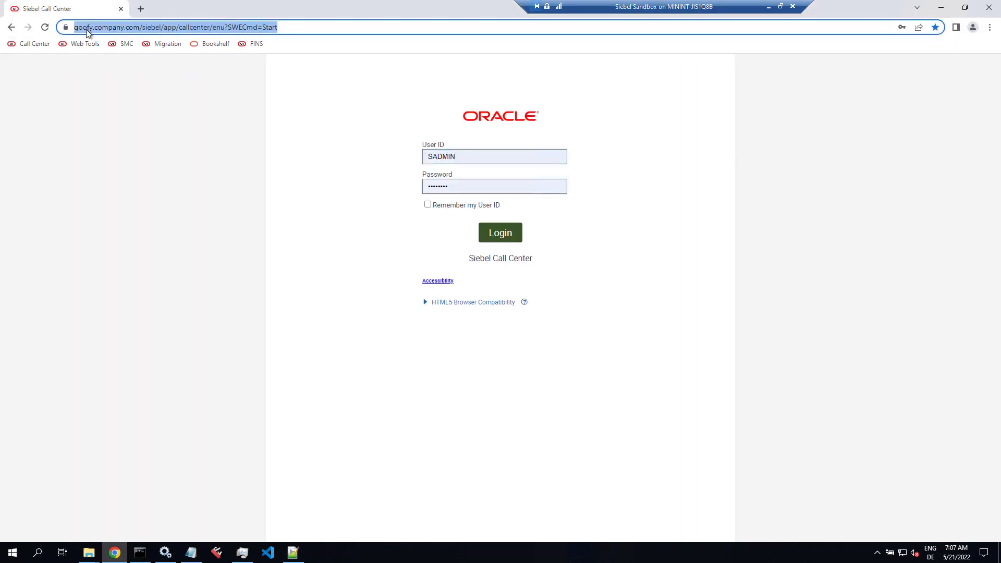
{"action": "left_click", "coordinate": [79, 29]}
{"action": "left_click_drag", "start_coordinate": [74, 29], "coordinate": [240, 27]}
{"action": "right_click", "coordinate": [240, 27]}
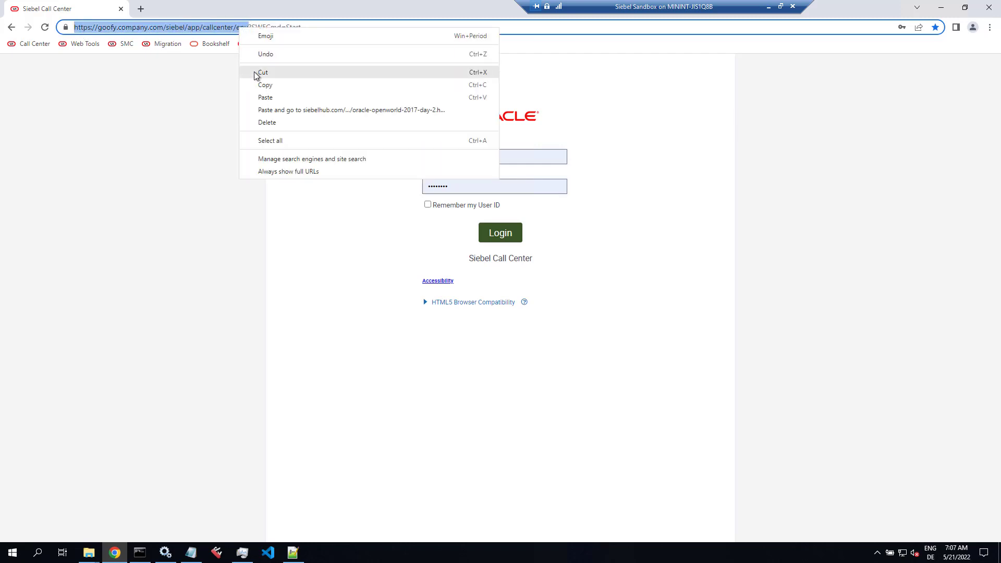
{"action": "left_click", "coordinate": [259, 84]}
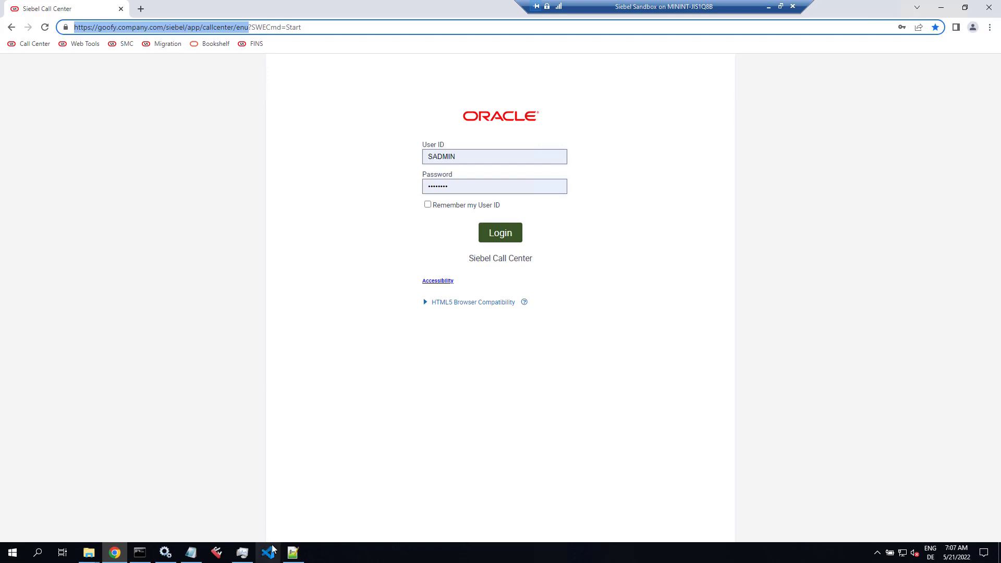
Step: Paste the copied URL over line 6's application URL in unitconfig.xml, save and close Notepad++
{"action": "left_click", "coordinate": [292, 552]}
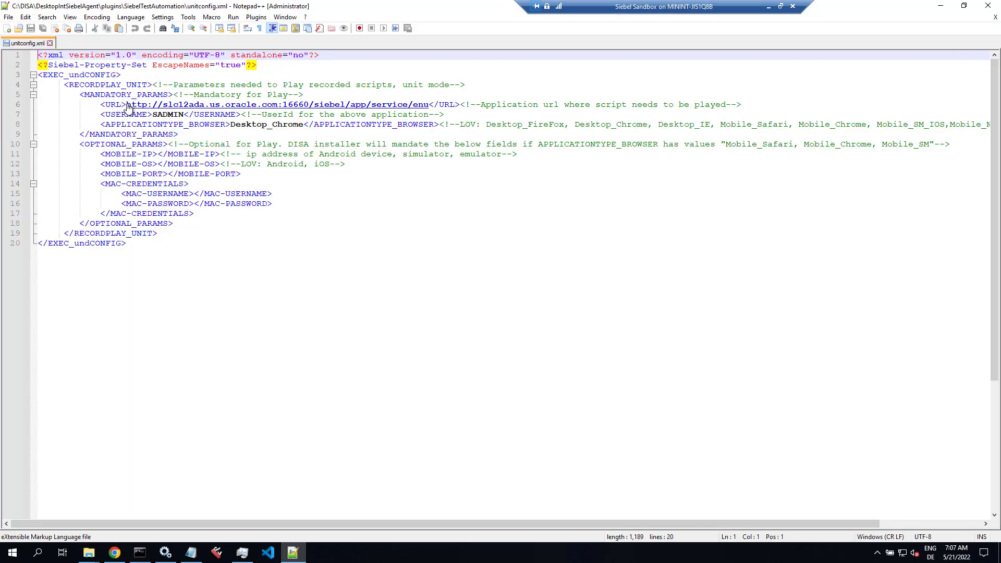
{"action": "left_click_drag", "start_coordinate": [127, 105], "coordinate": [429, 105]}
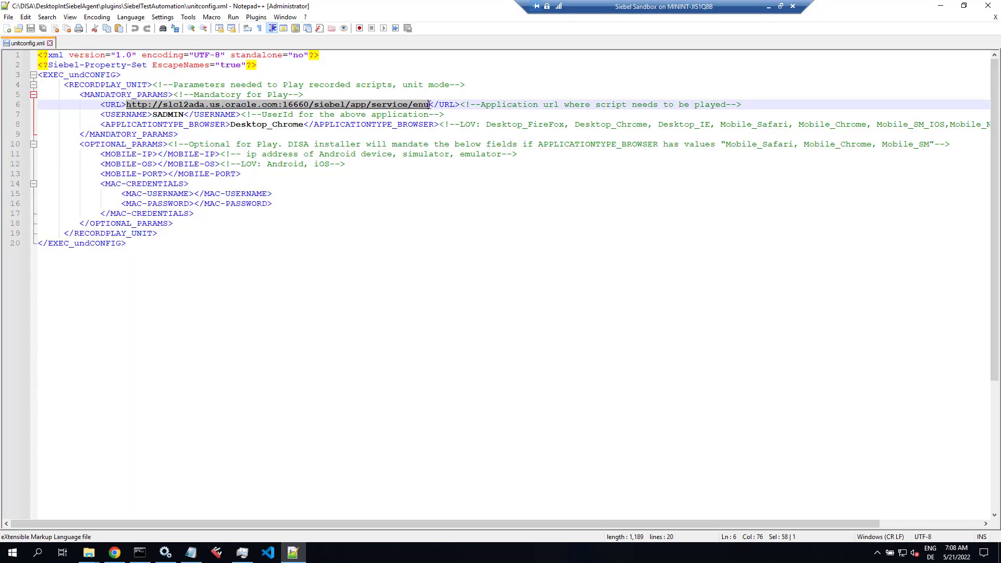
{"action": "key", "text": "ctrl+v"}
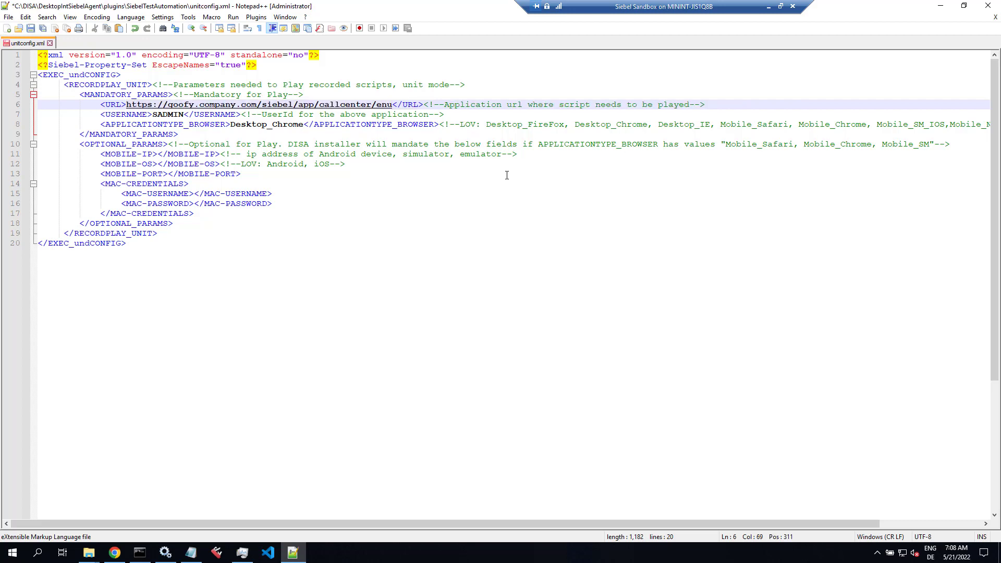
{"action": "key", "text": "ctrl+s"}
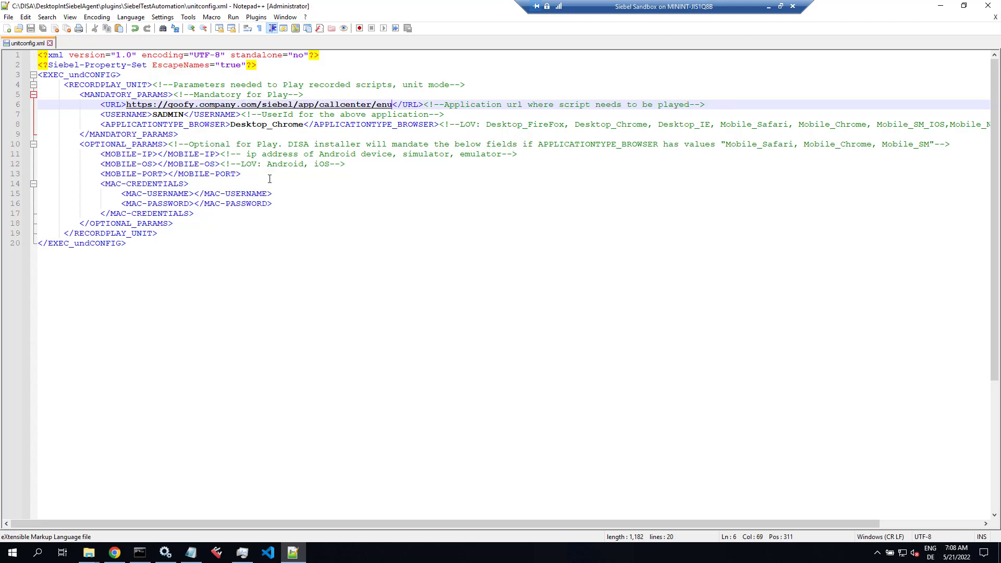
{"action": "left_click", "coordinate": [988, 6]}
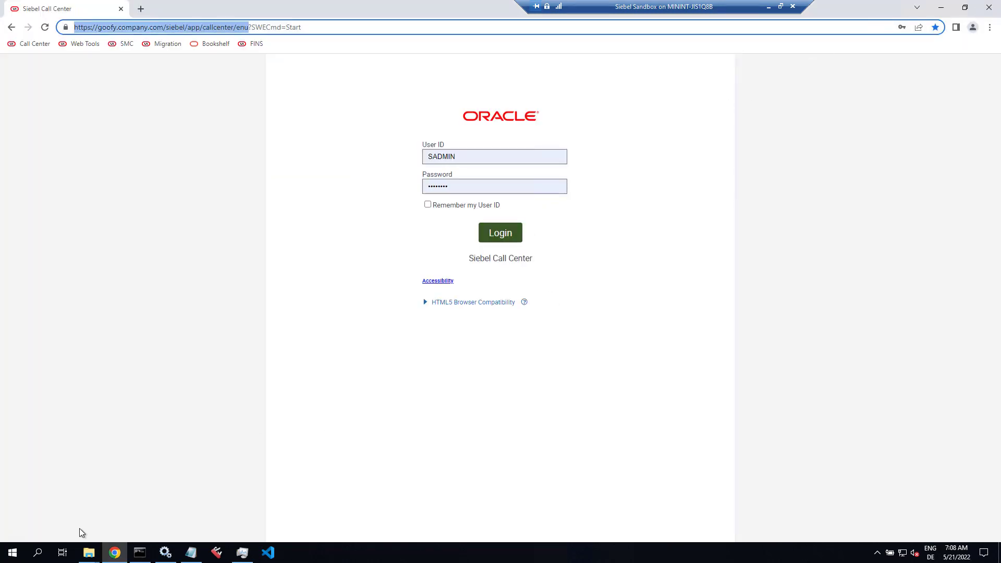
Step: Start the Desktop Integration Siebel Agent, confirm version 22.5 in the tray, and log in to Call Center
{"action": "left_click", "coordinate": [11, 553]}
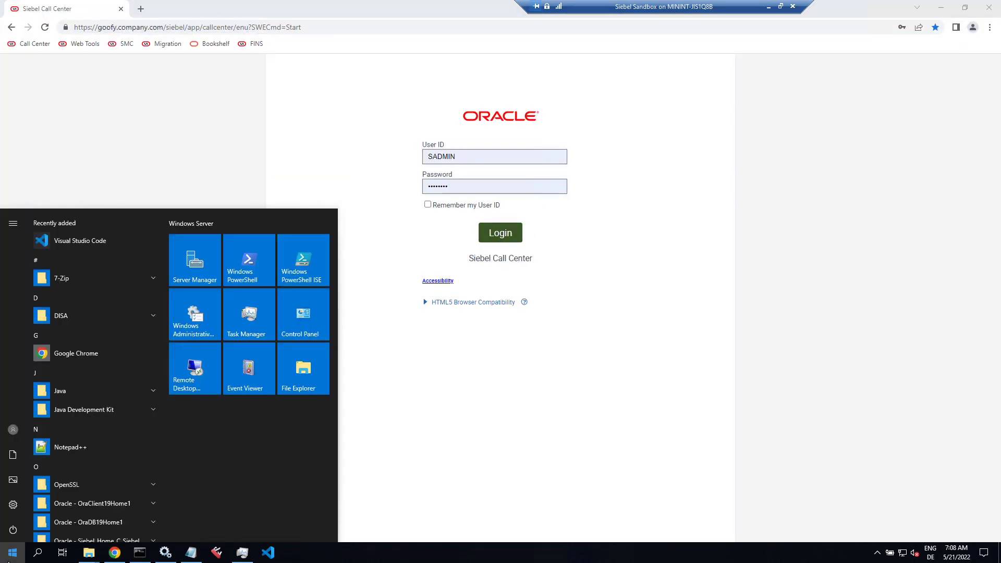
{"action": "left_click", "coordinate": [153, 315]}
{"action": "left_click", "coordinate": [101, 338]}
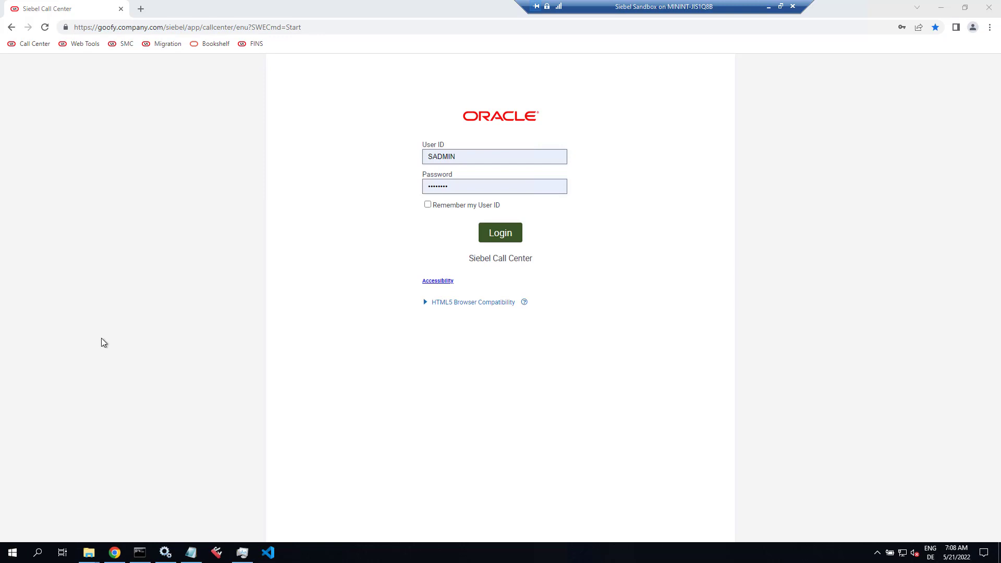
{"action": "right_click", "coordinate": [877, 553]}
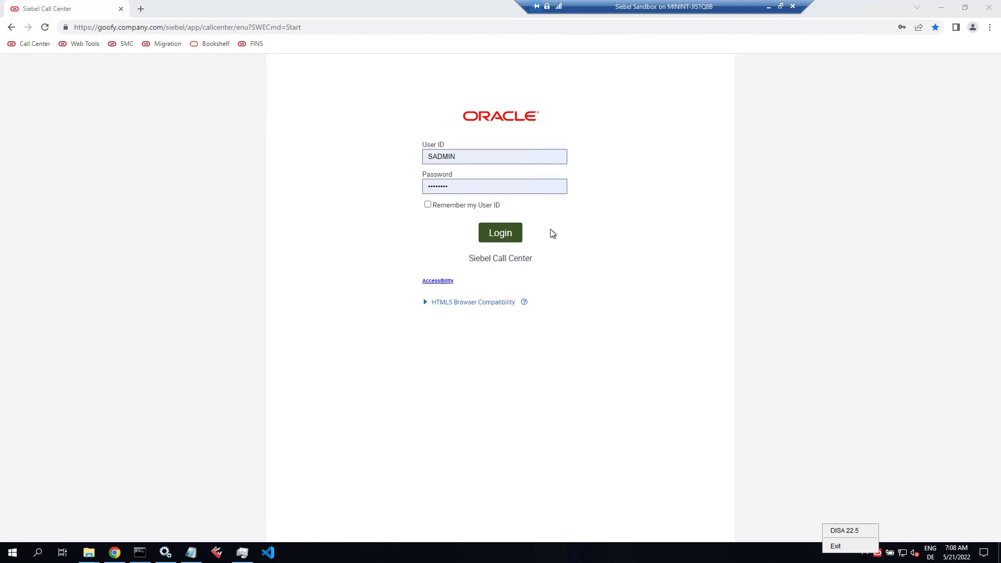
{"action": "left_click", "coordinate": [498, 233]}
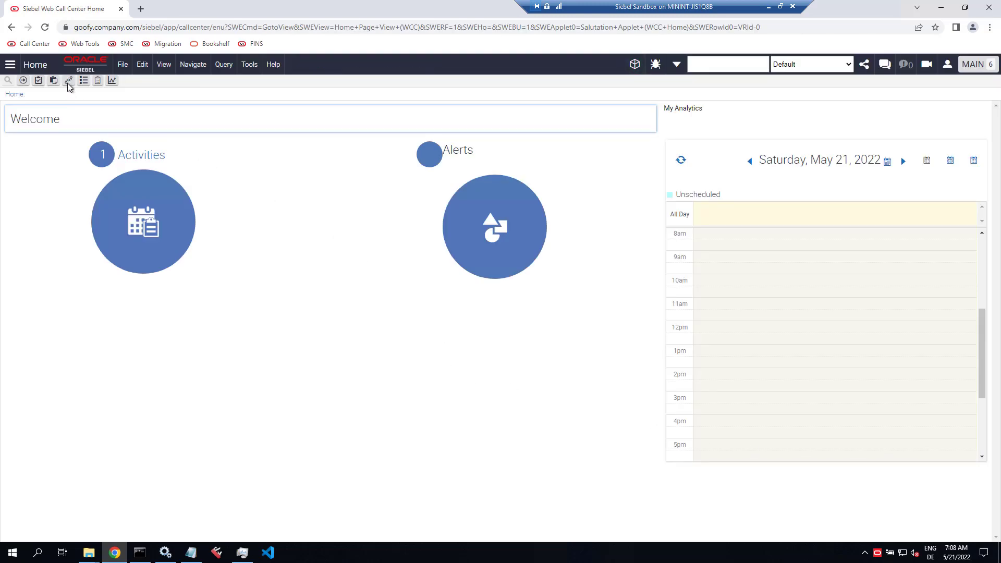
Step: Open the test automation panel, then find 'test sc' in the Site Map and open Test Scripts
{"action": "left_click", "coordinate": [929, 65]}
{"action": "left_click", "coordinate": [975, 101]}
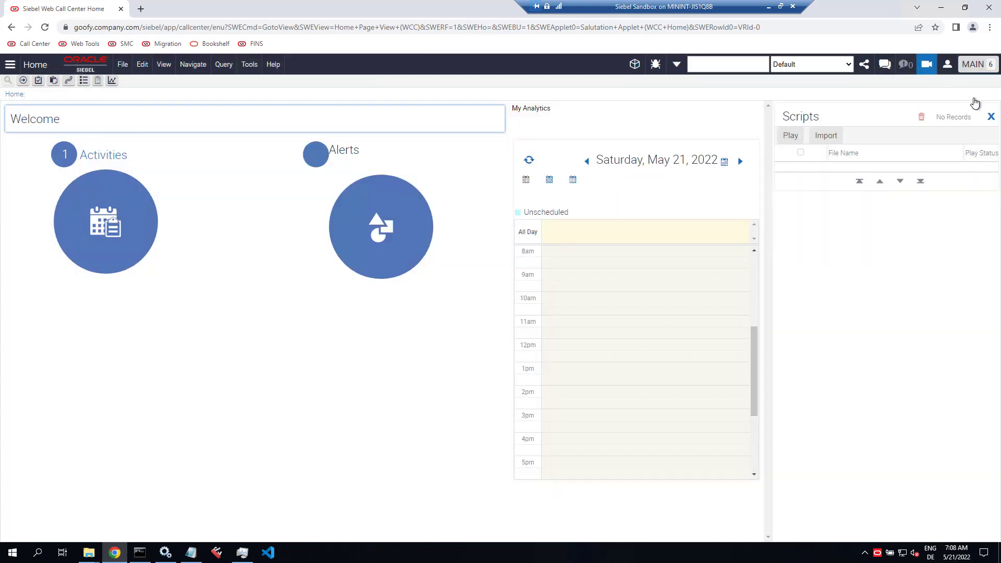
{"action": "left_click", "coordinate": [991, 117]}
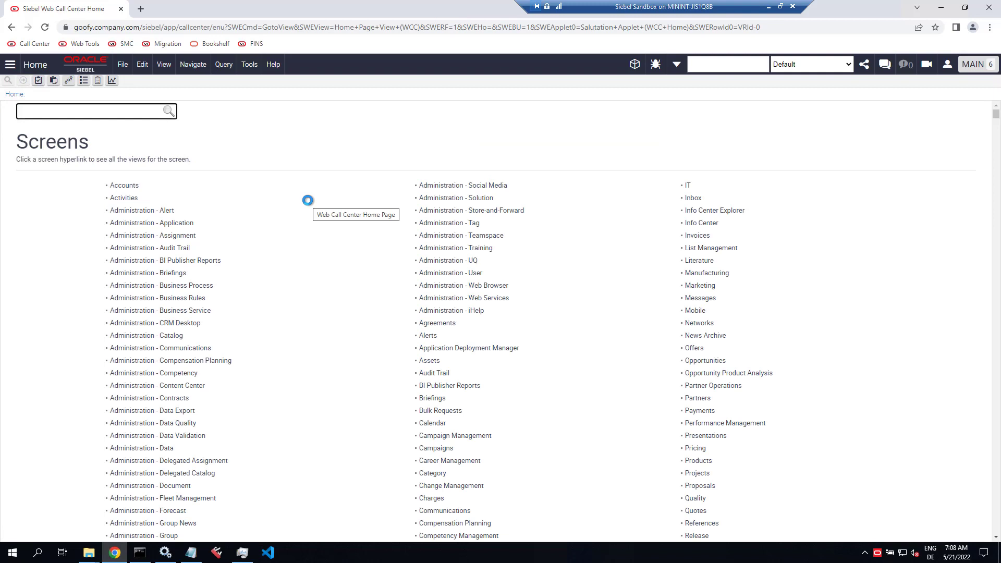
{"action": "type", "text": "test sc"}
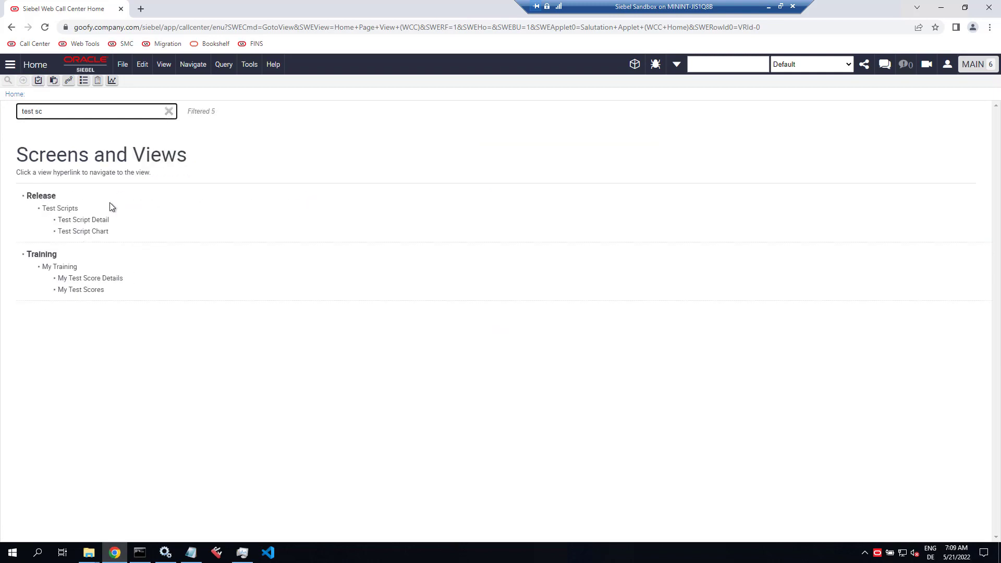
{"action": "left_click", "coordinate": [53, 209]}
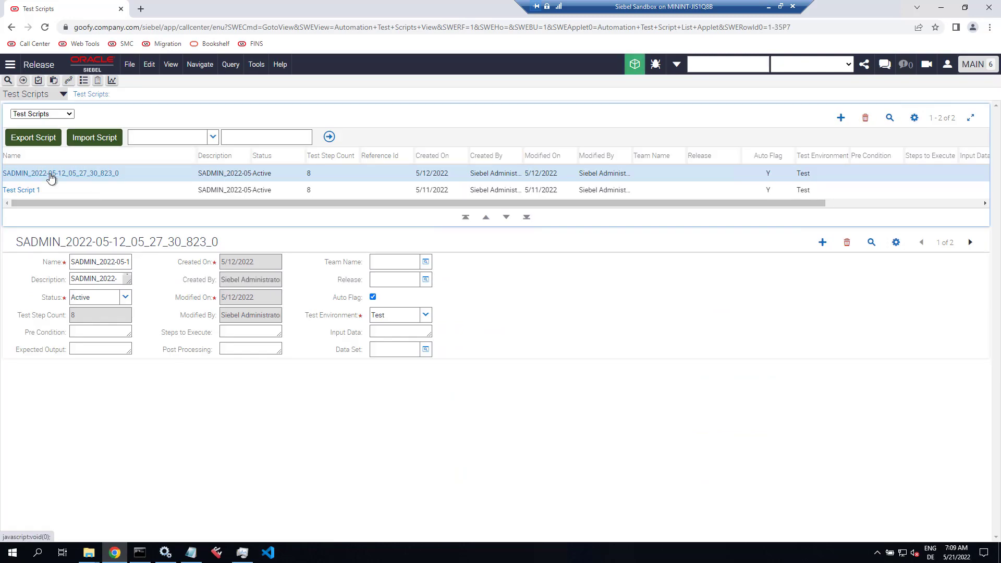
Step: Open the first test script's eight steps and start its playback, supplying the password in Playback Settings
{"action": "left_click", "coordinate": [51, 174]}
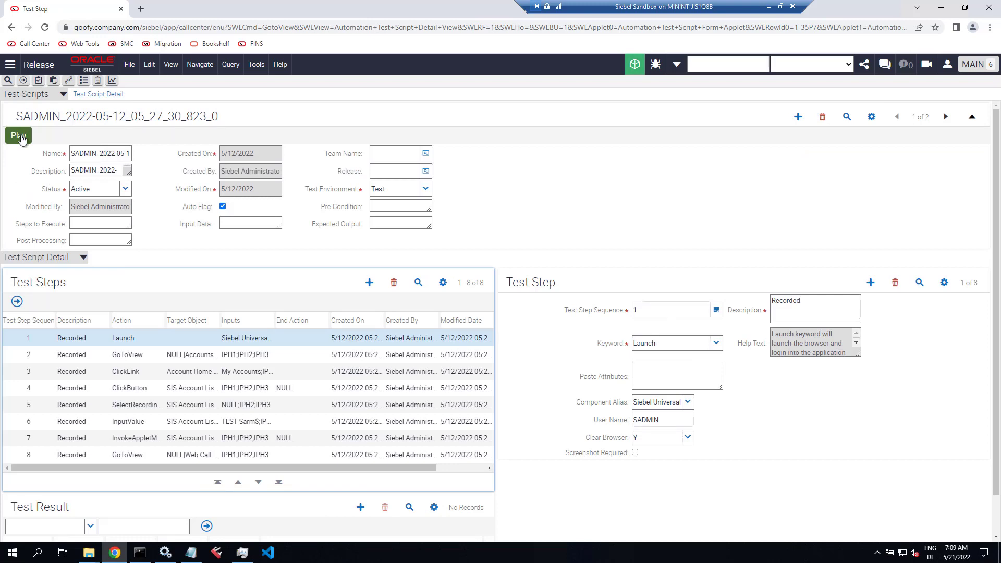
{"action": "left_click", "coordinate": [21, 136]}
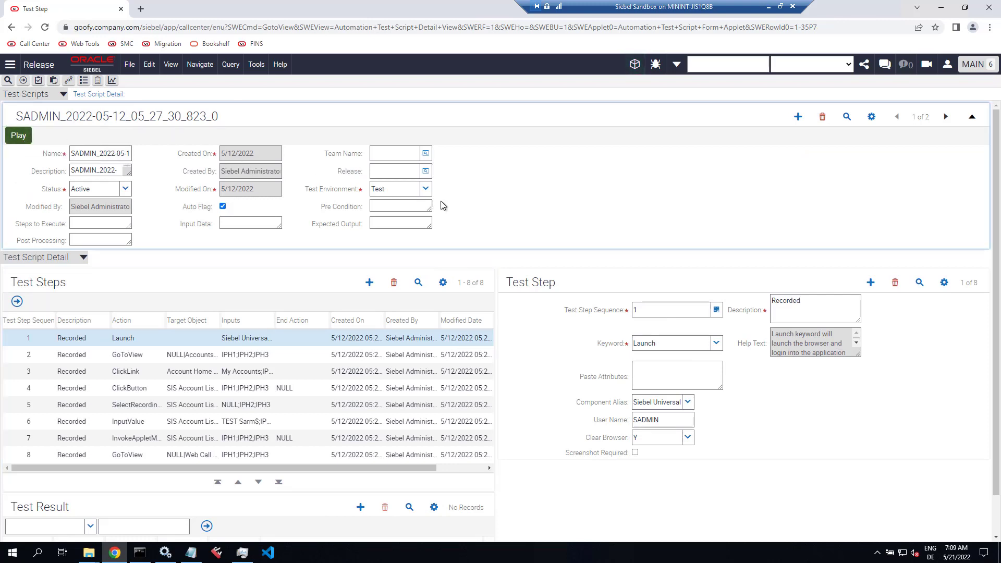
{"action": "left_click", "coordinate": [411, 306]}
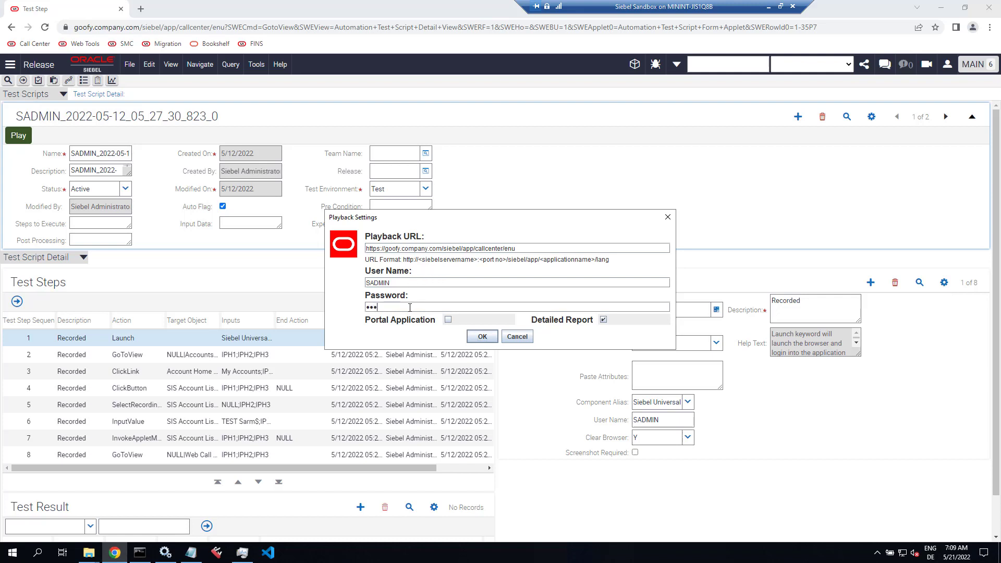
{"action": "type", "text": "•••••••"}
{"action": "left_click", "coordinate": [477, 337]}
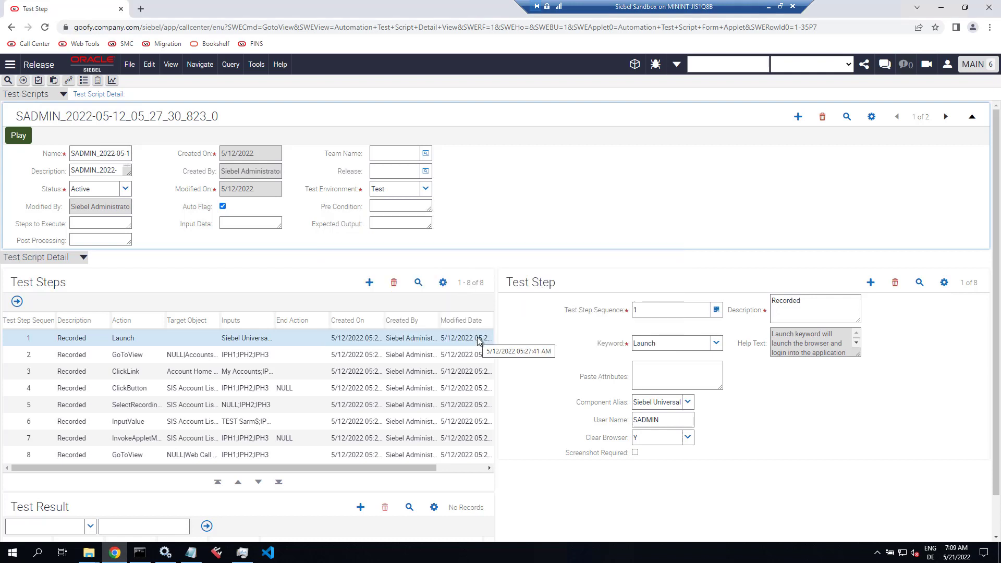